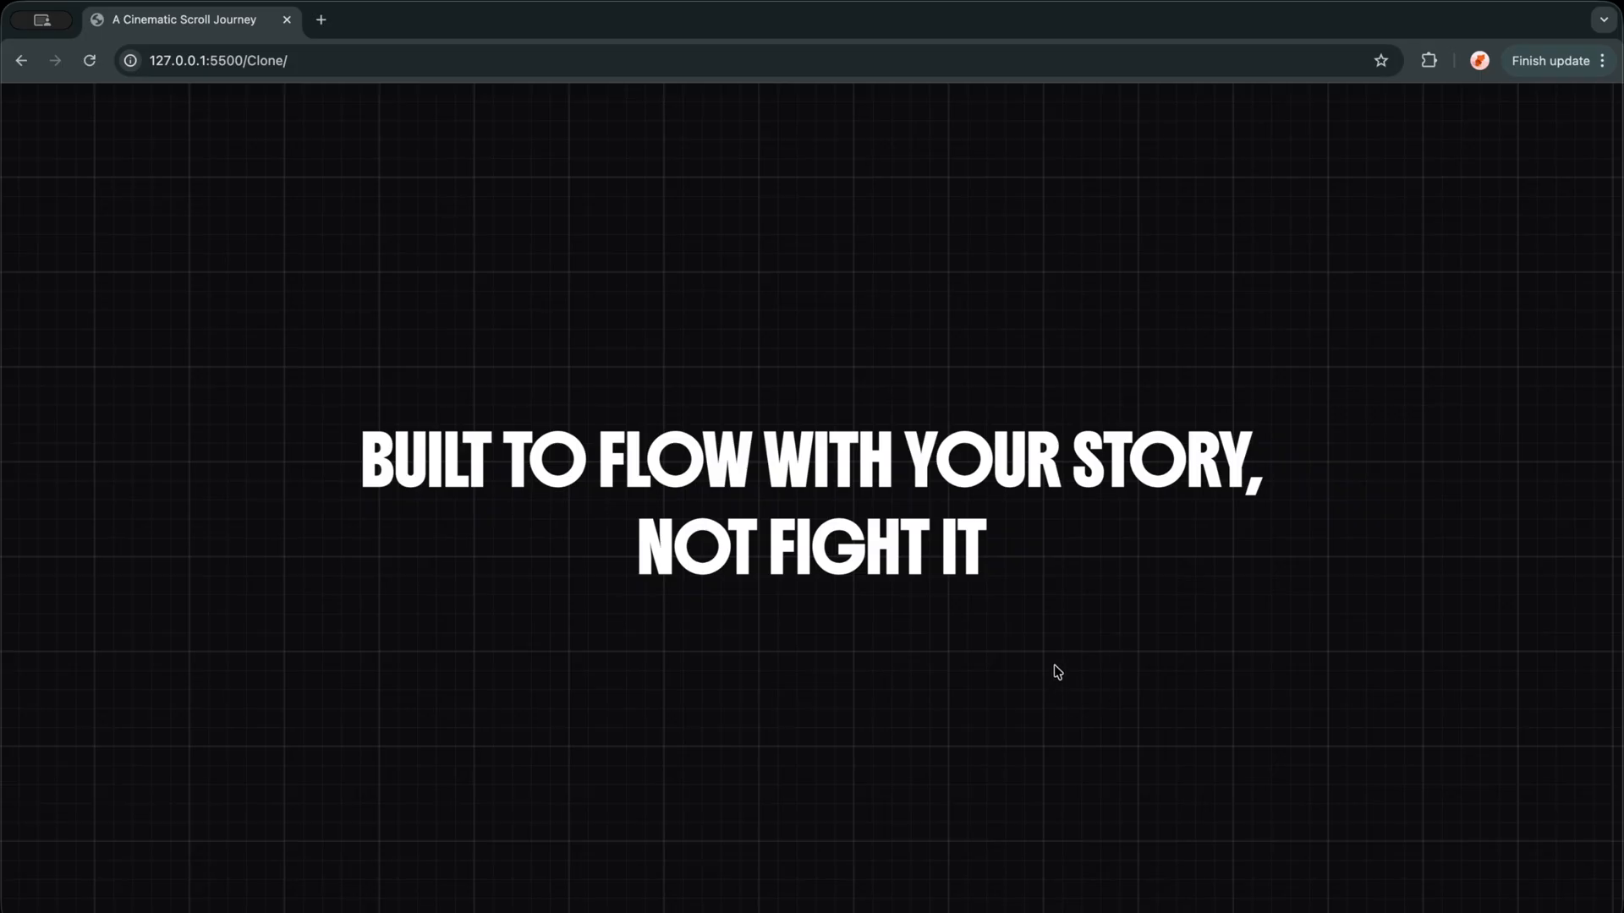
scroll(1057, 672, down, 5)
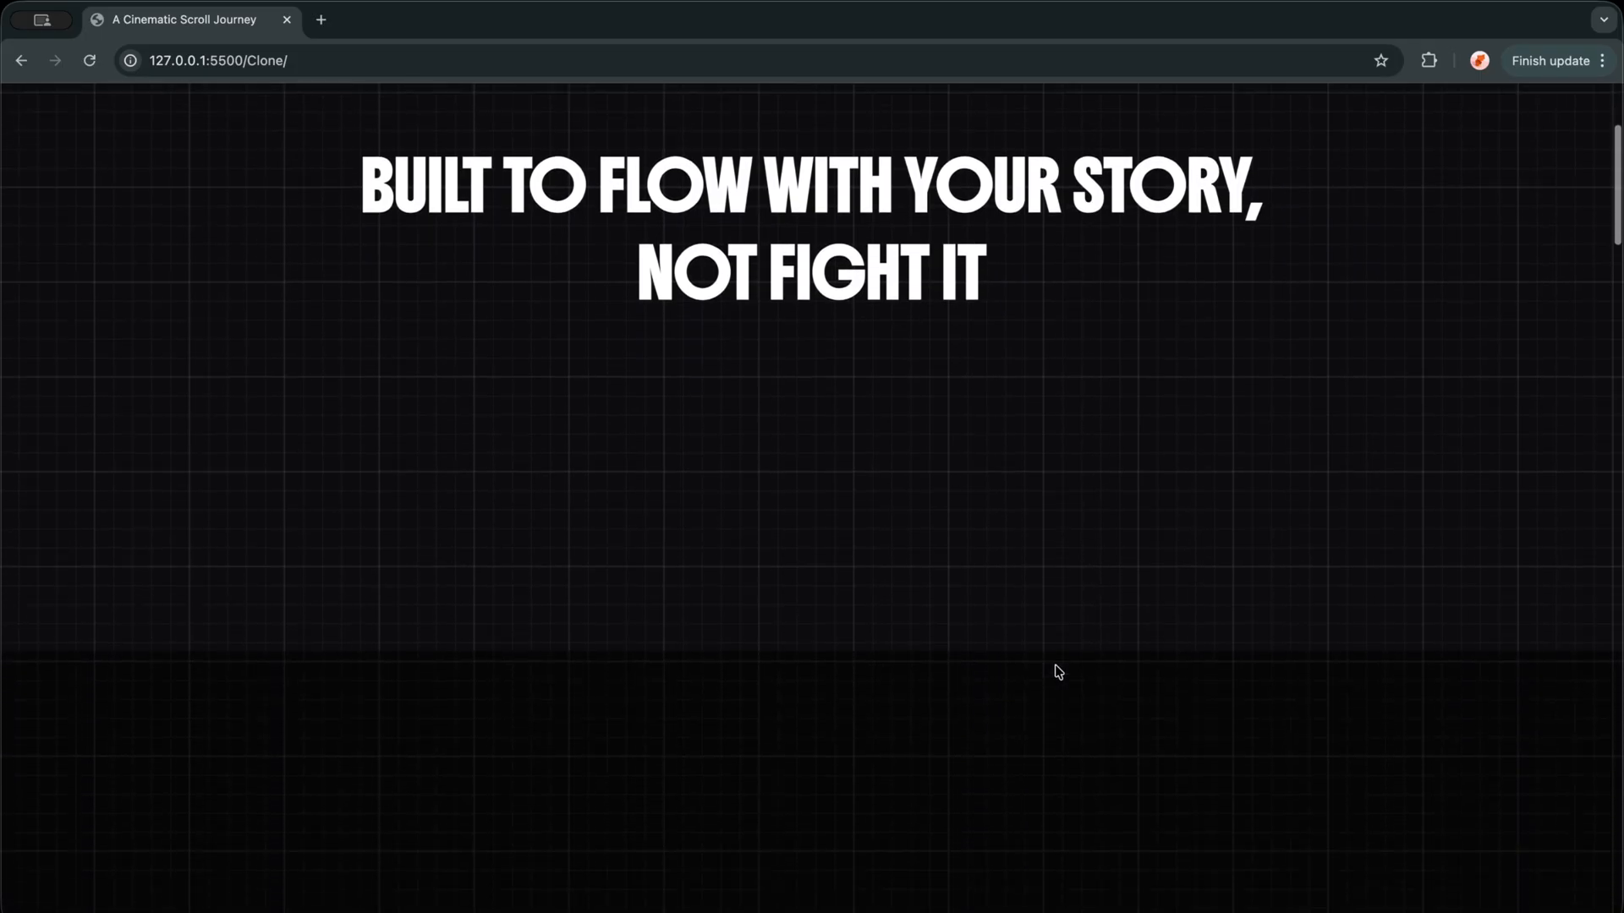
scroll(1058, 674, down, 3)
scroll(1057, 672, down, 3)
scroll(1057, 672, down, 3)
scroll(1056, 672, down, 3)
scroll(1057, 672, down, 2)
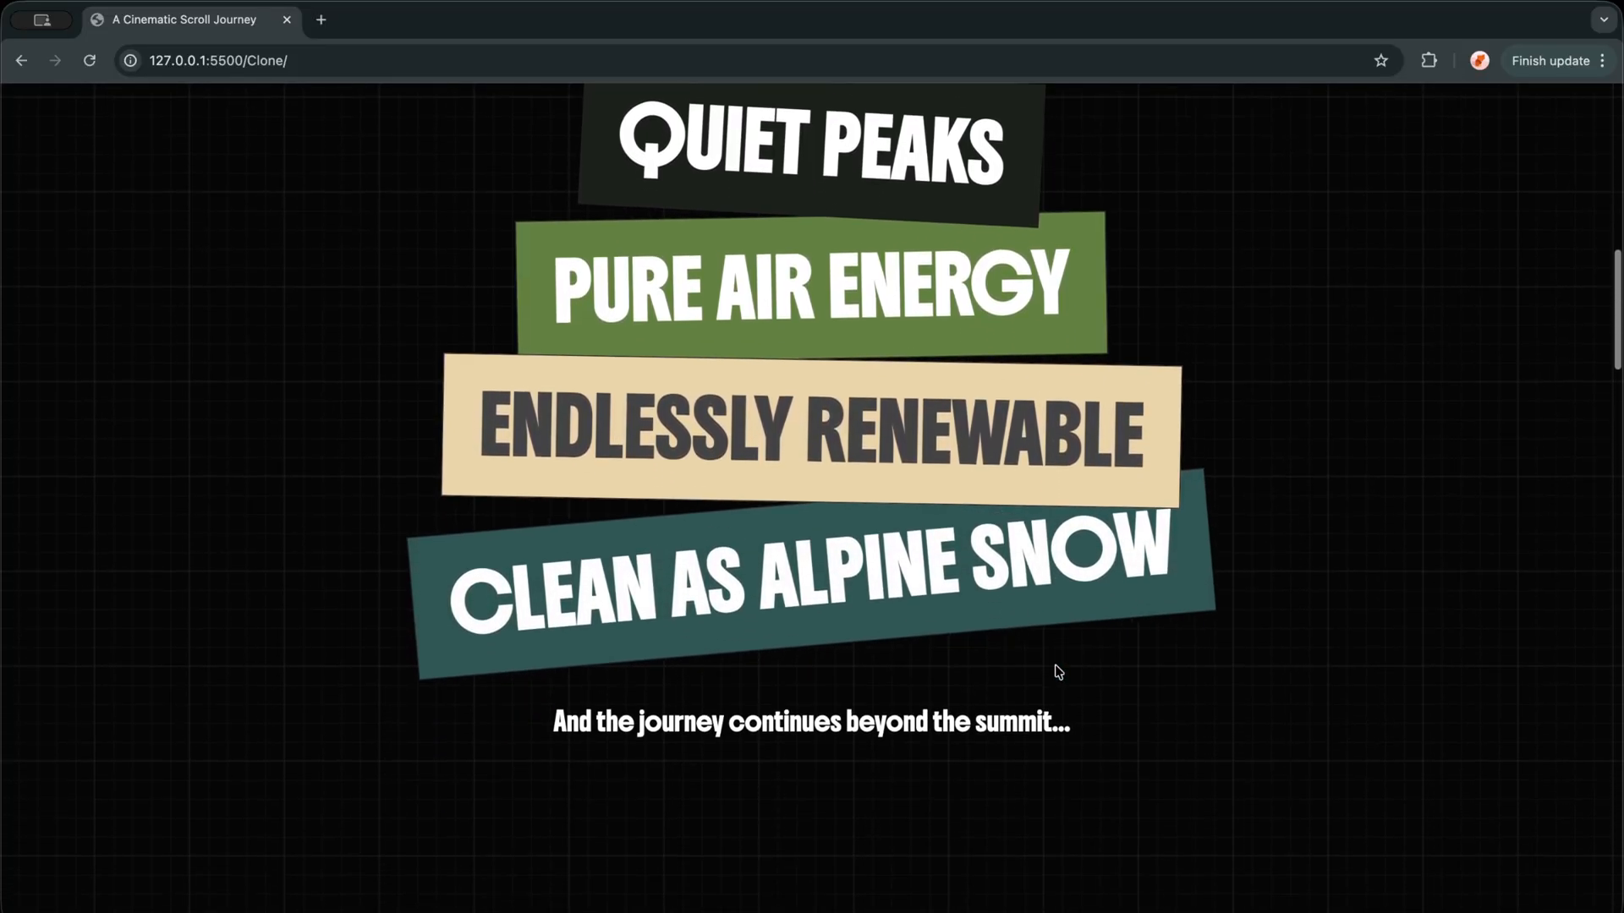
scroll(1057, 673, down, 2)
scroll(1057, 673, up, 3)
scroll(1056, 672, up, 3)
scroll(1057, 673, up, 3)
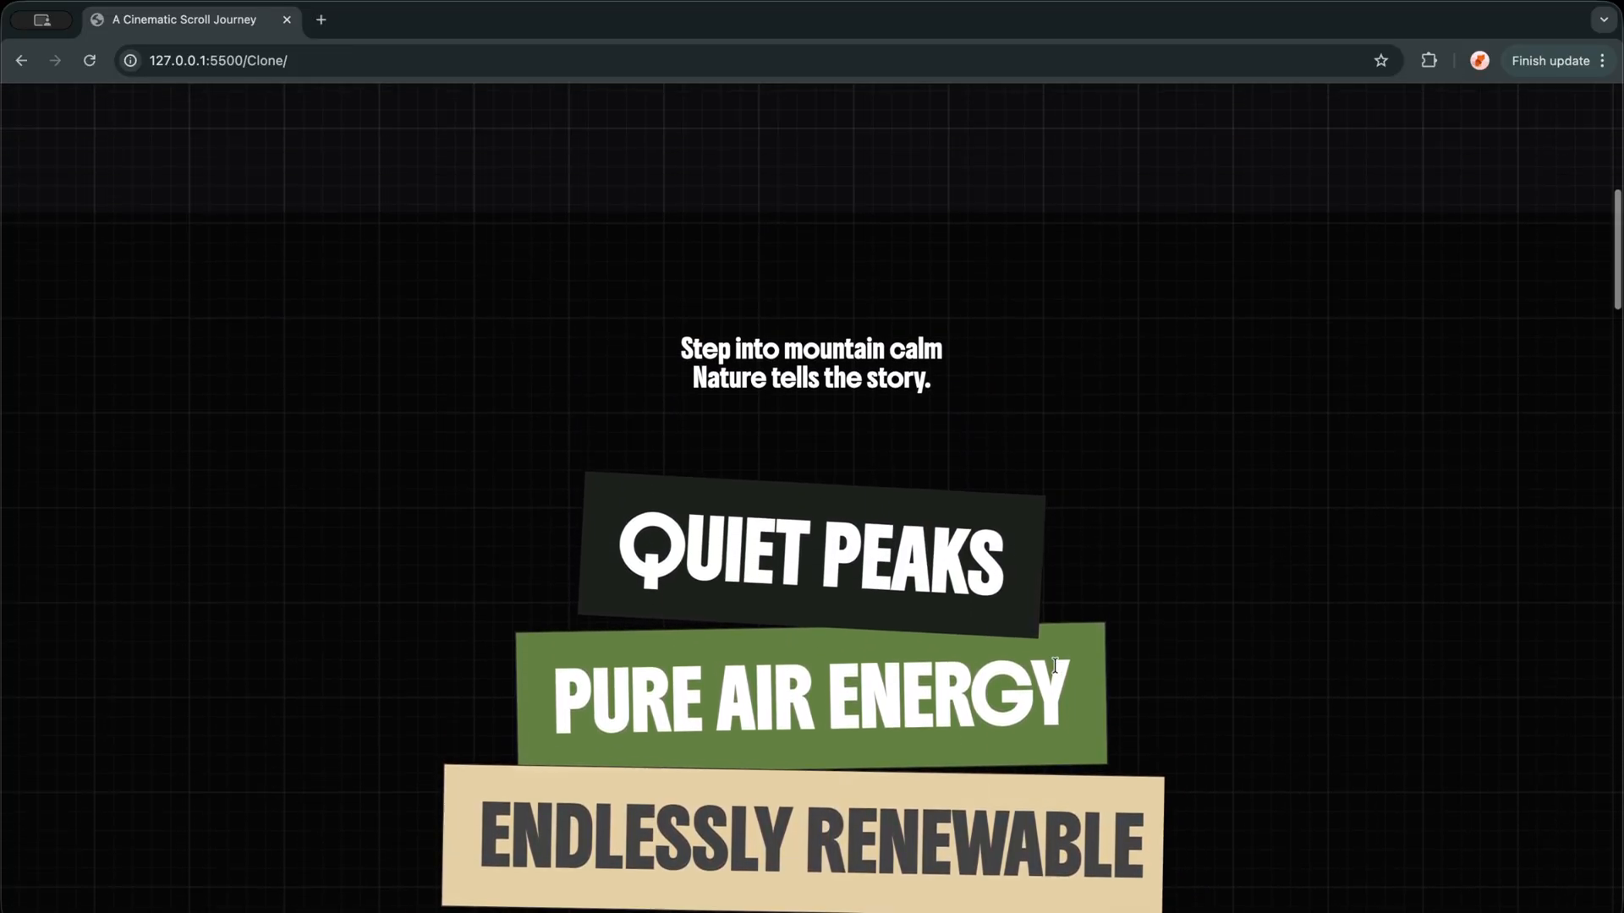
scroll(1056, 672, up, 2)
scroll(1057, 674, up, 3)
scroll(1057, 672, down, 3)
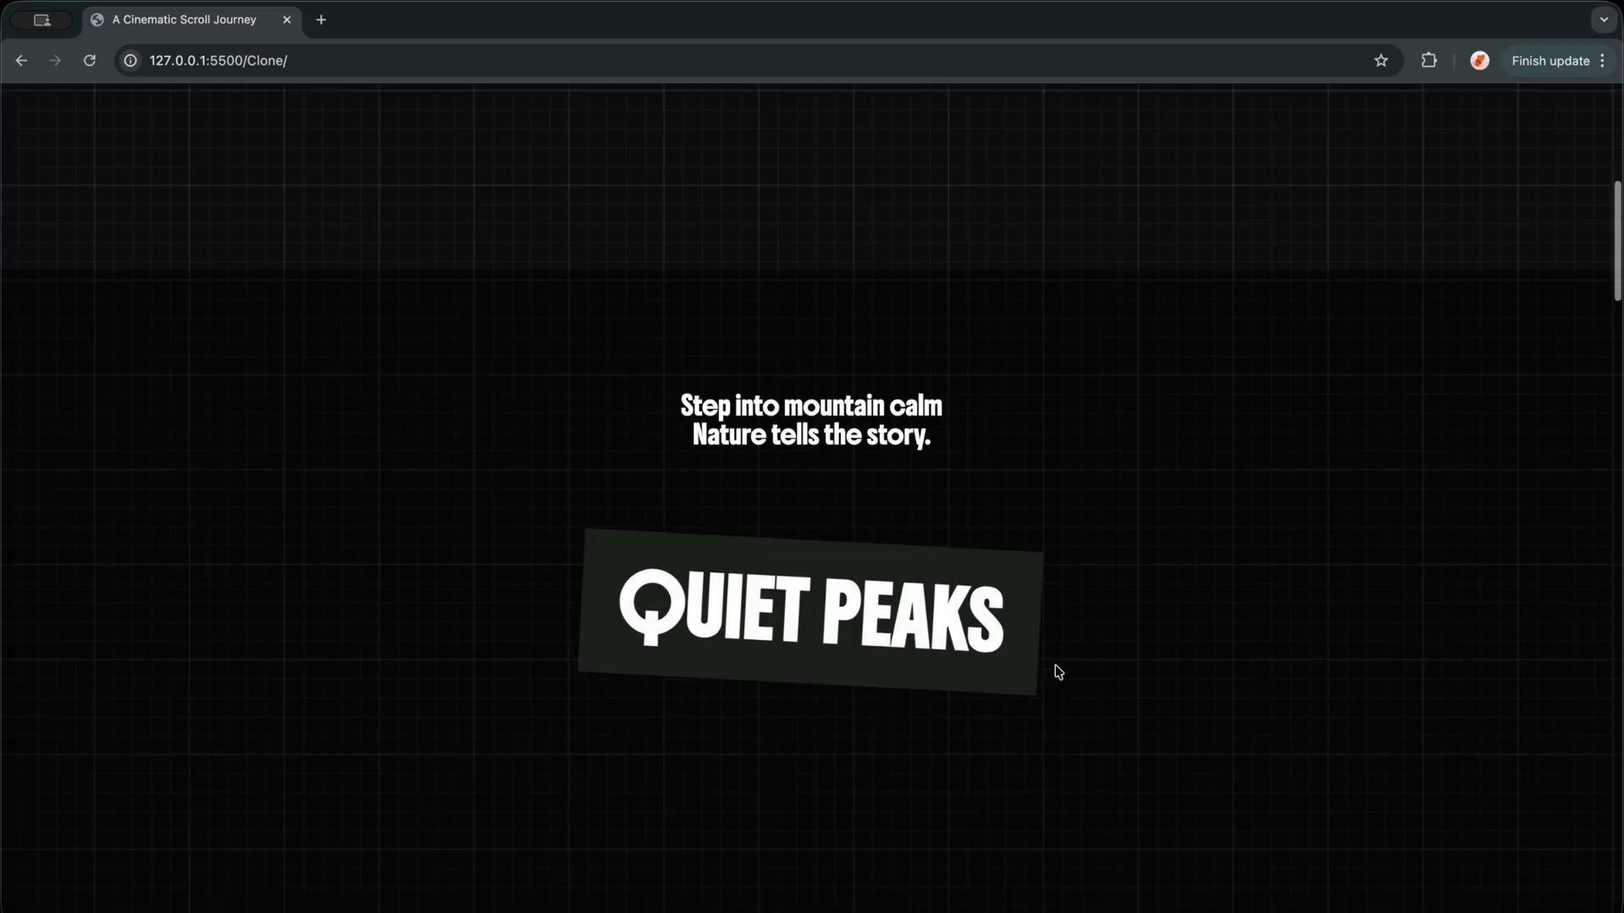
scroll(1057, 673, down, 3)
scroll(1057, 672, down, 2)
scroll(1057, 674, down, 2)
scroll(1057, 673, down, 3)
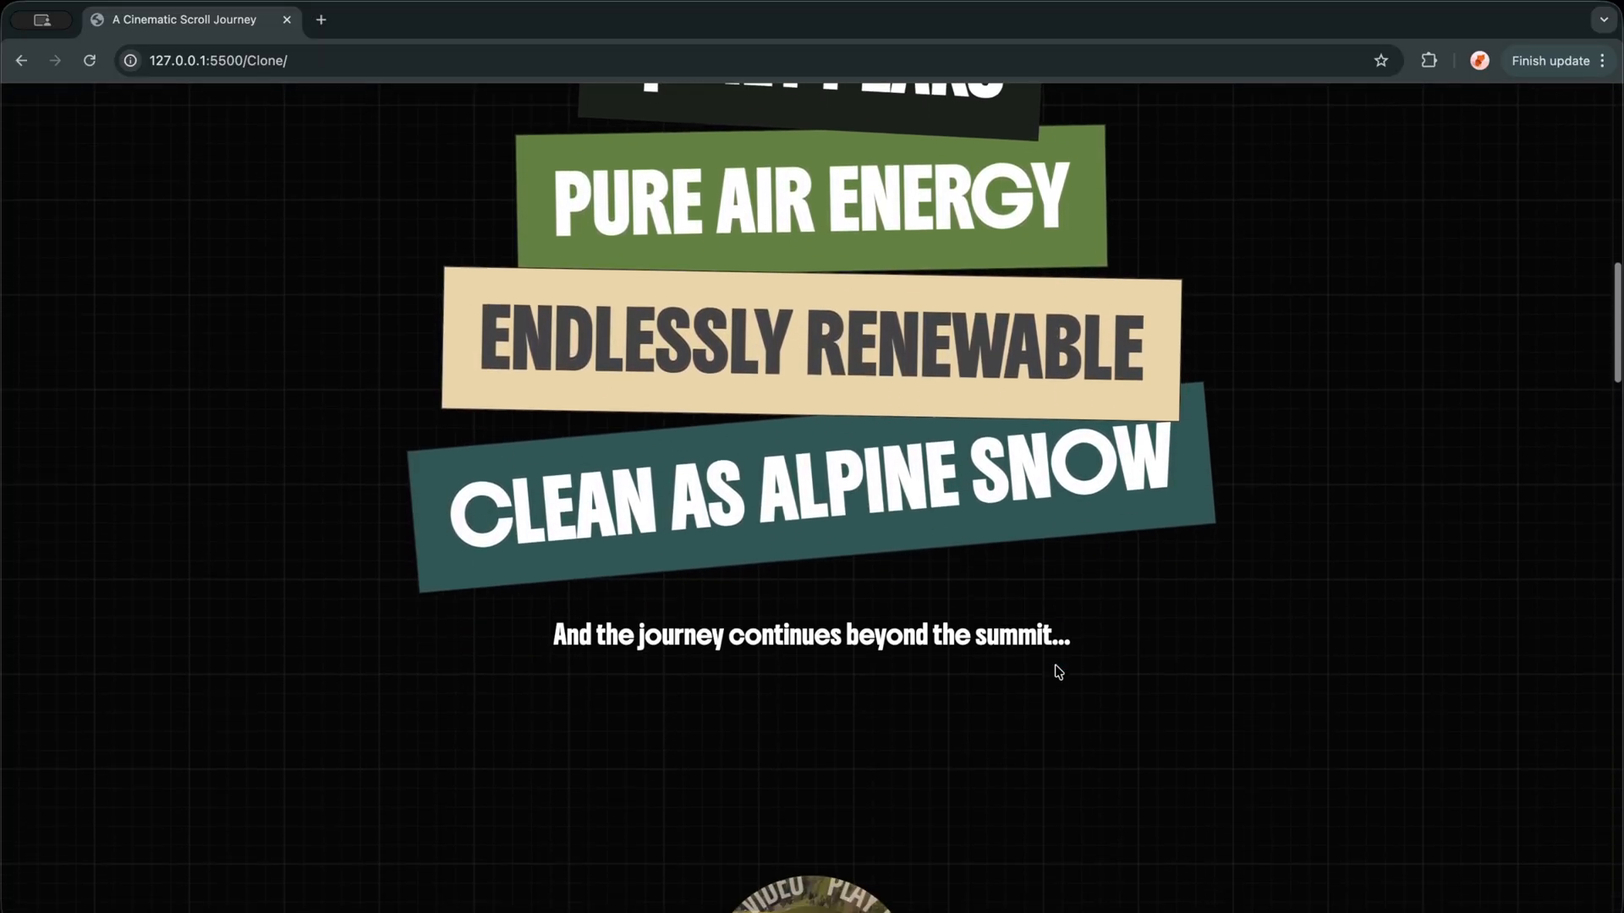
scroll(1056, 672, down, 2)
scroll(1057, 673, down, 3)
scroll(1058, 673, down, 2)
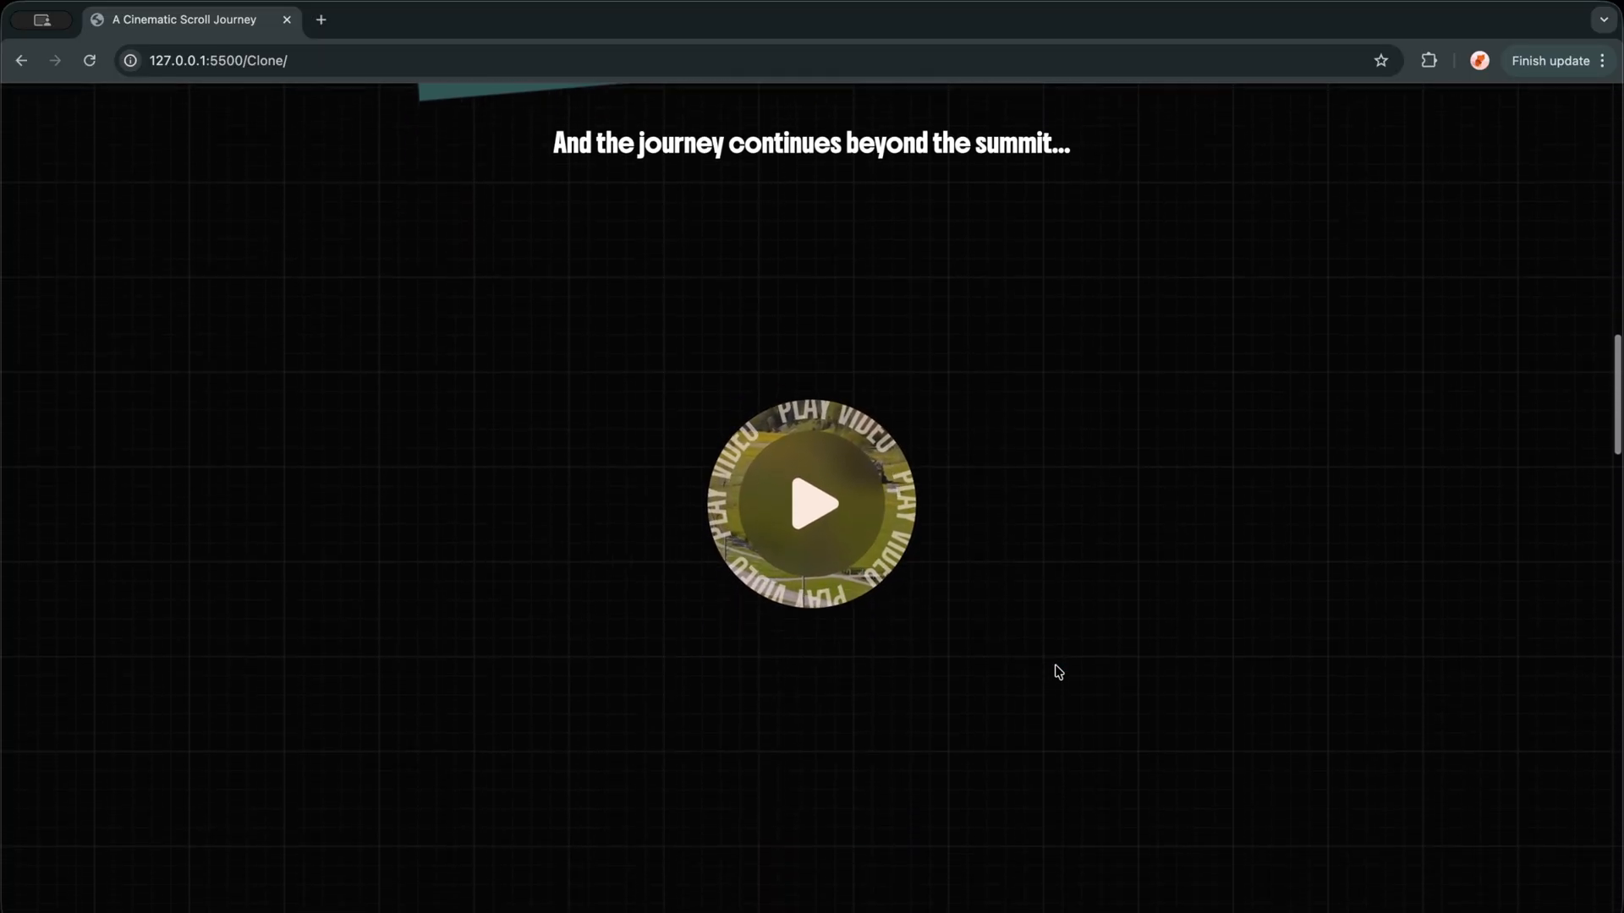
scroll(1056, 673, down, 2)
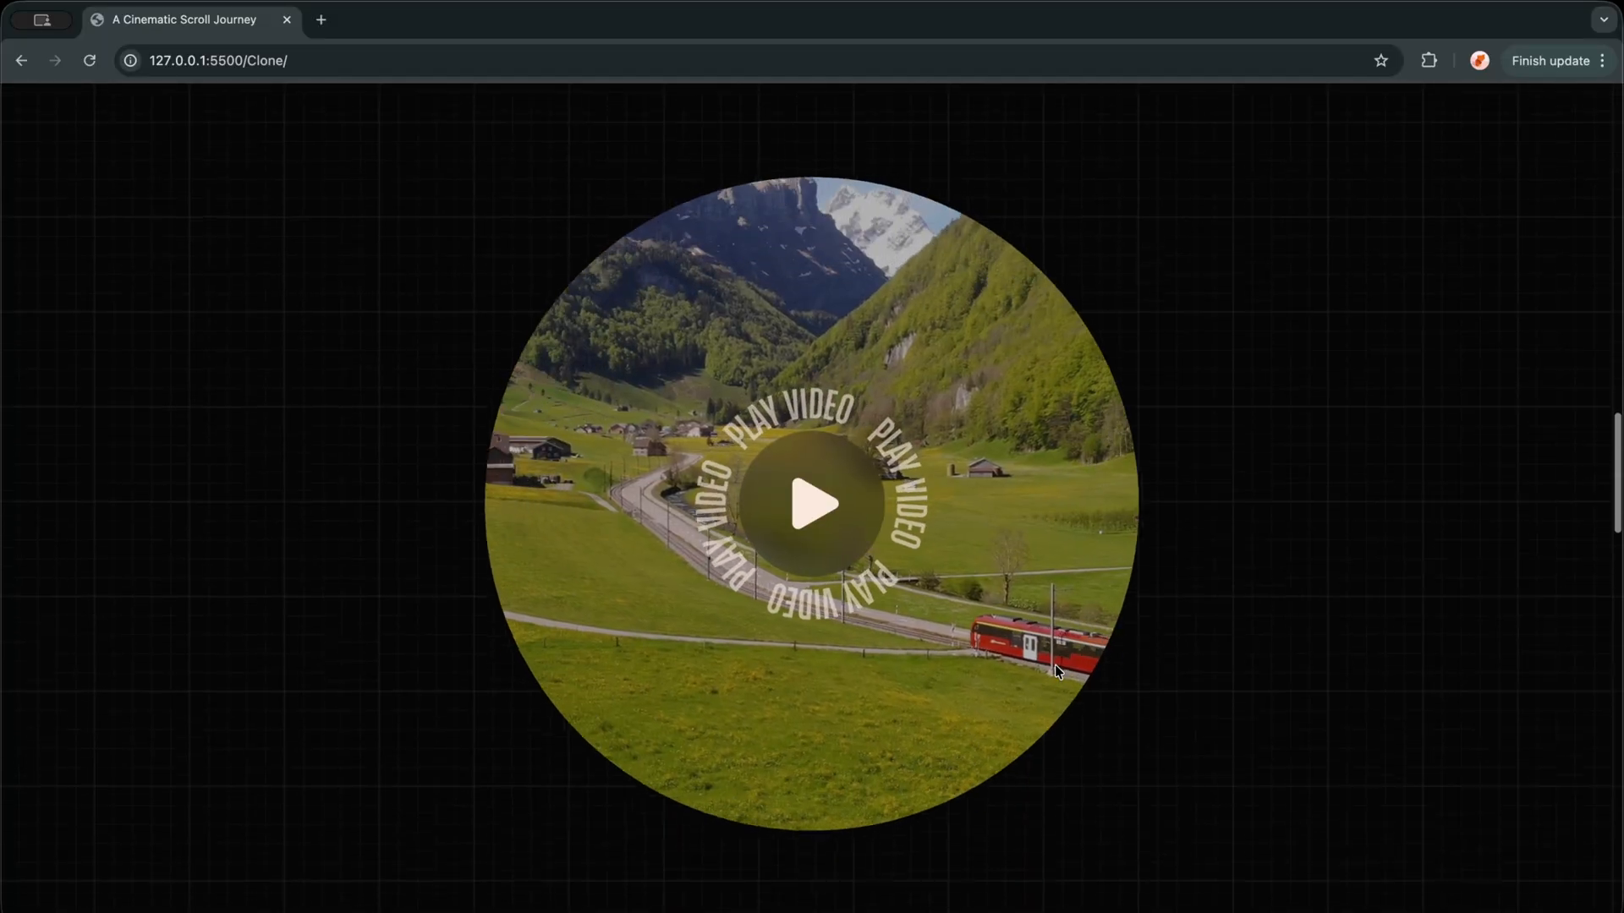
scroll(1057, 672, down, 2)
scroll(1057, 672, down, 2)
scroll(1057, 673, down, 2)
scroll(1057, 673, down, 2)
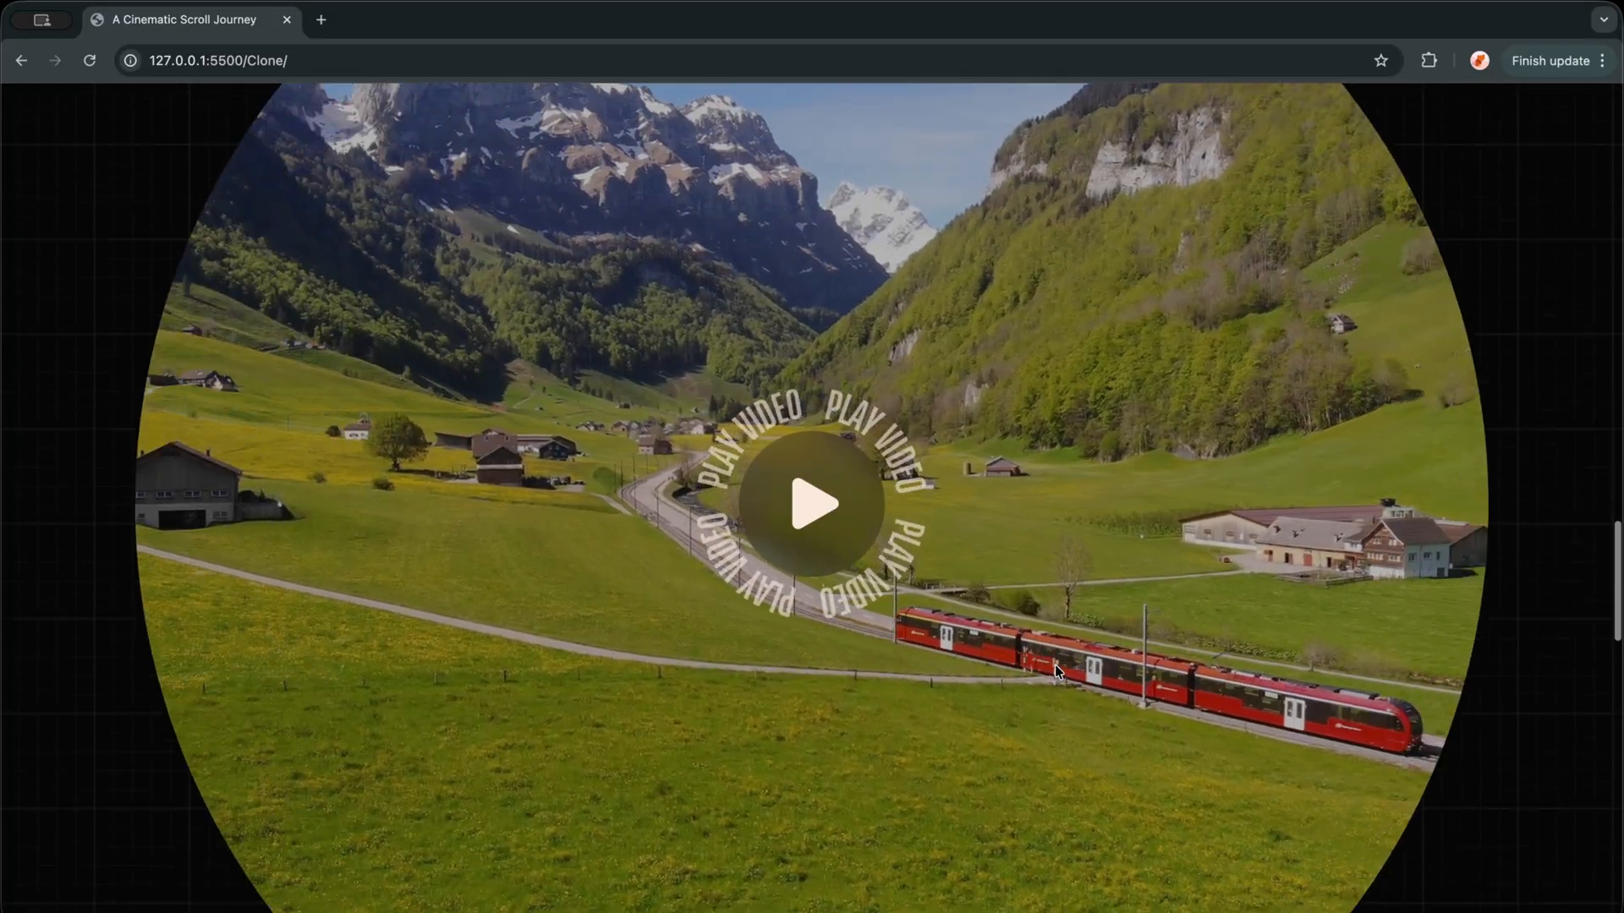
scroll(1056, 674, down, 2)
scroll(1057, 674, down, 2)
scroll(1057, 672, down, 2)
scroll(1057, 674, down, 2)
scroll(1057, 674, down, 3)
scroll(1057, 673, down, 4)
scroll(1057, 672, down, 3)
scroll(1058, 674, down, 3)
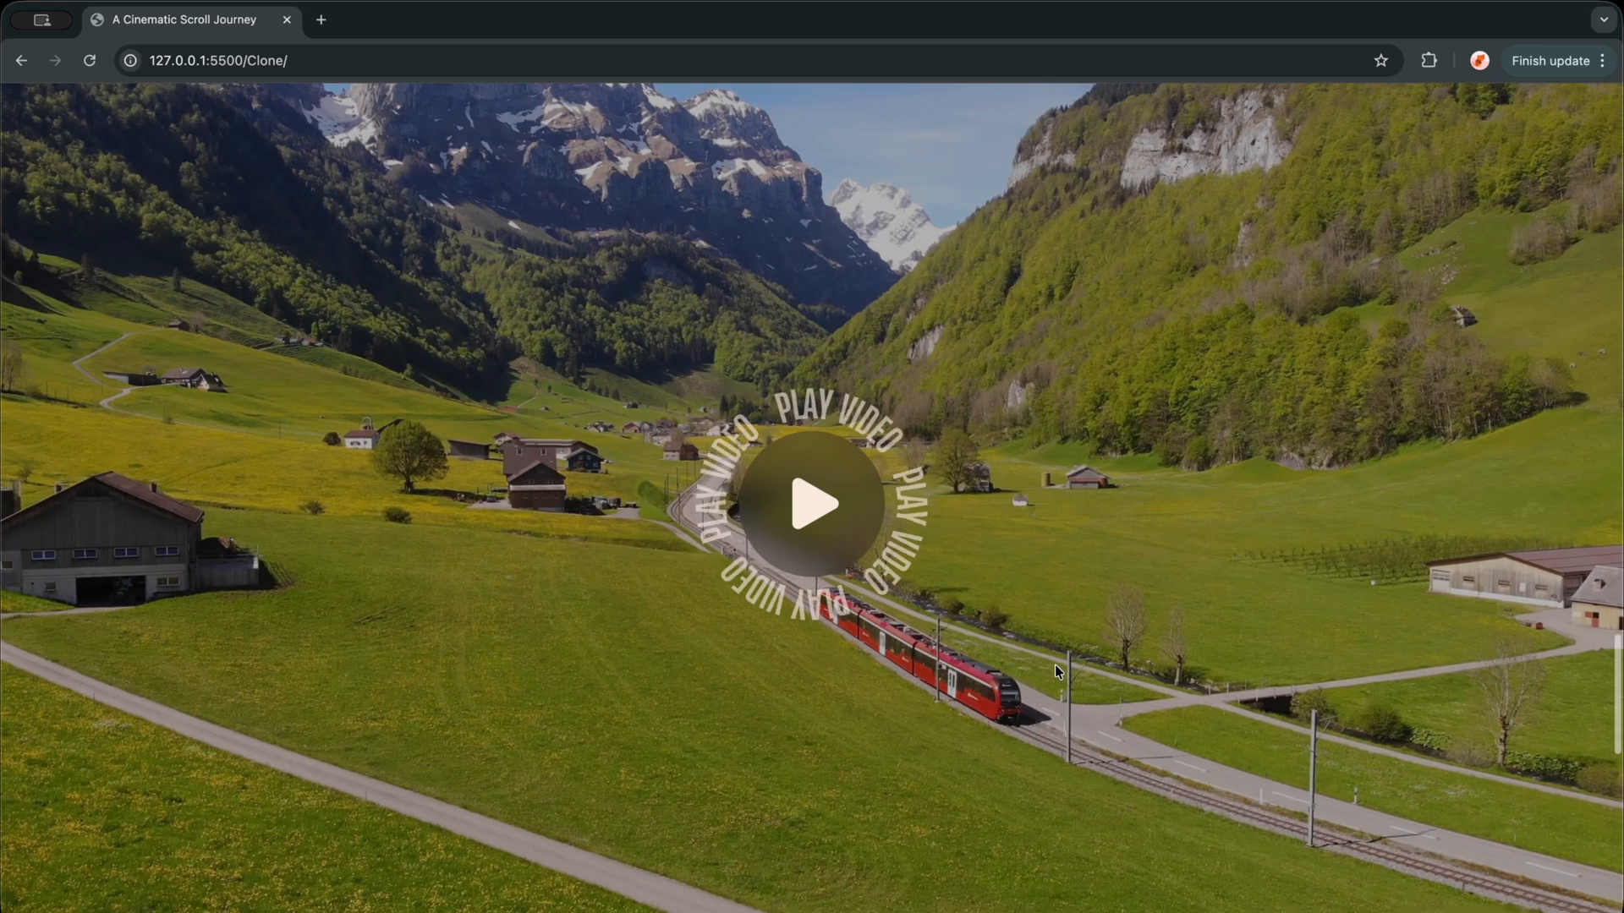
scroll(1054, 664, up, 3)
scroll(1054, 664, up, 3)
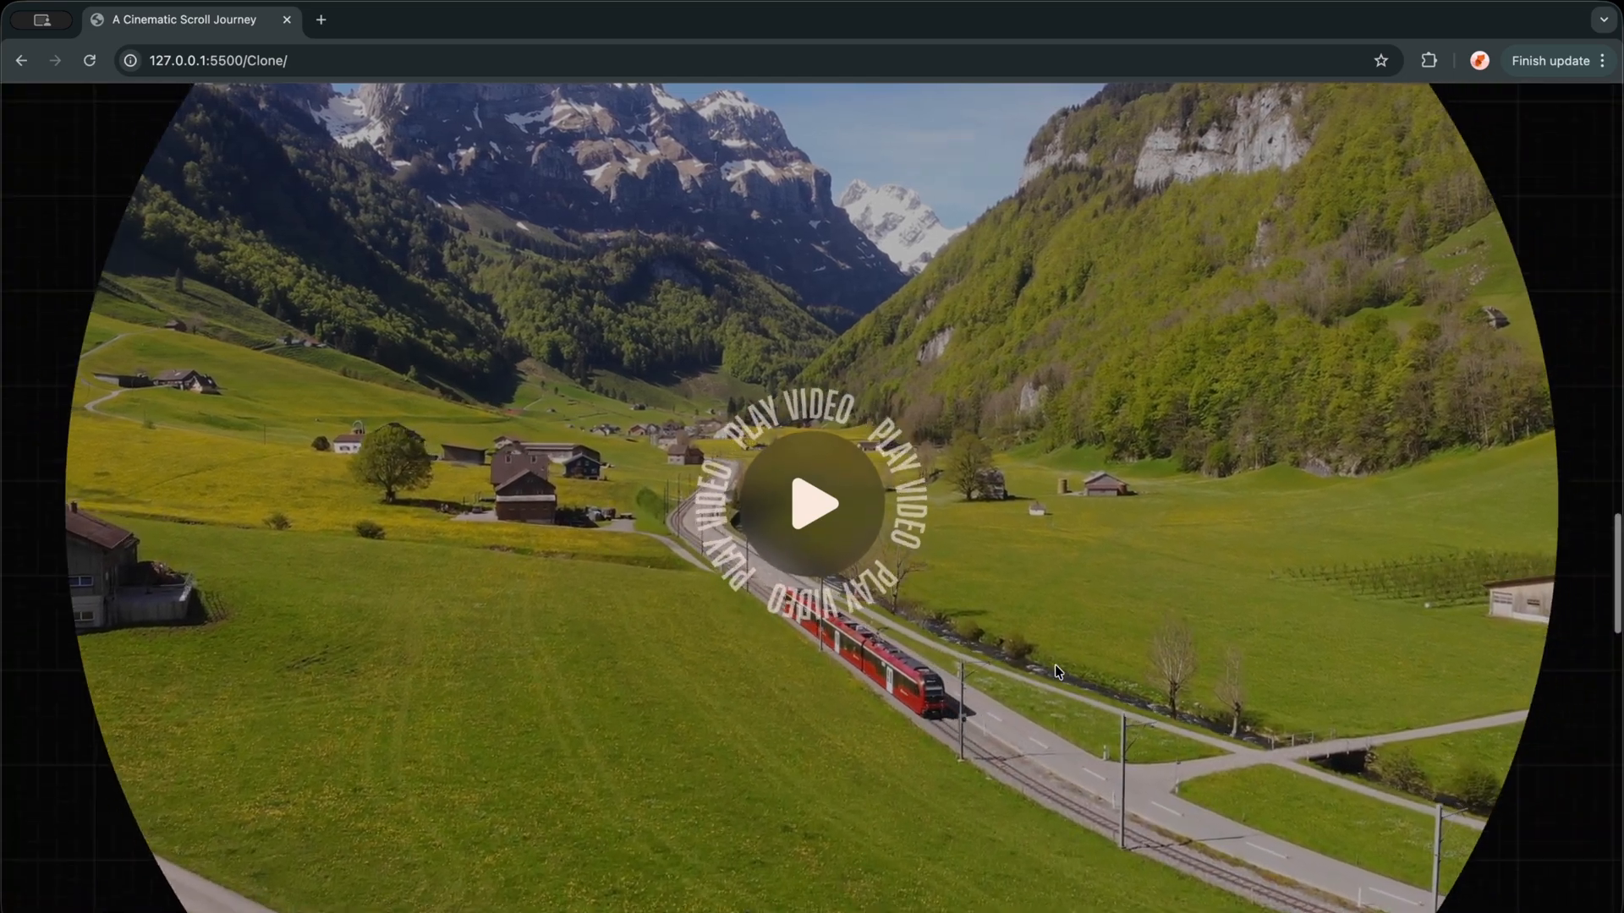
scroll(1054, 664, up, 3)
scroll(1055, 663, up, 3)
scroll(1054, 664, up, 3)
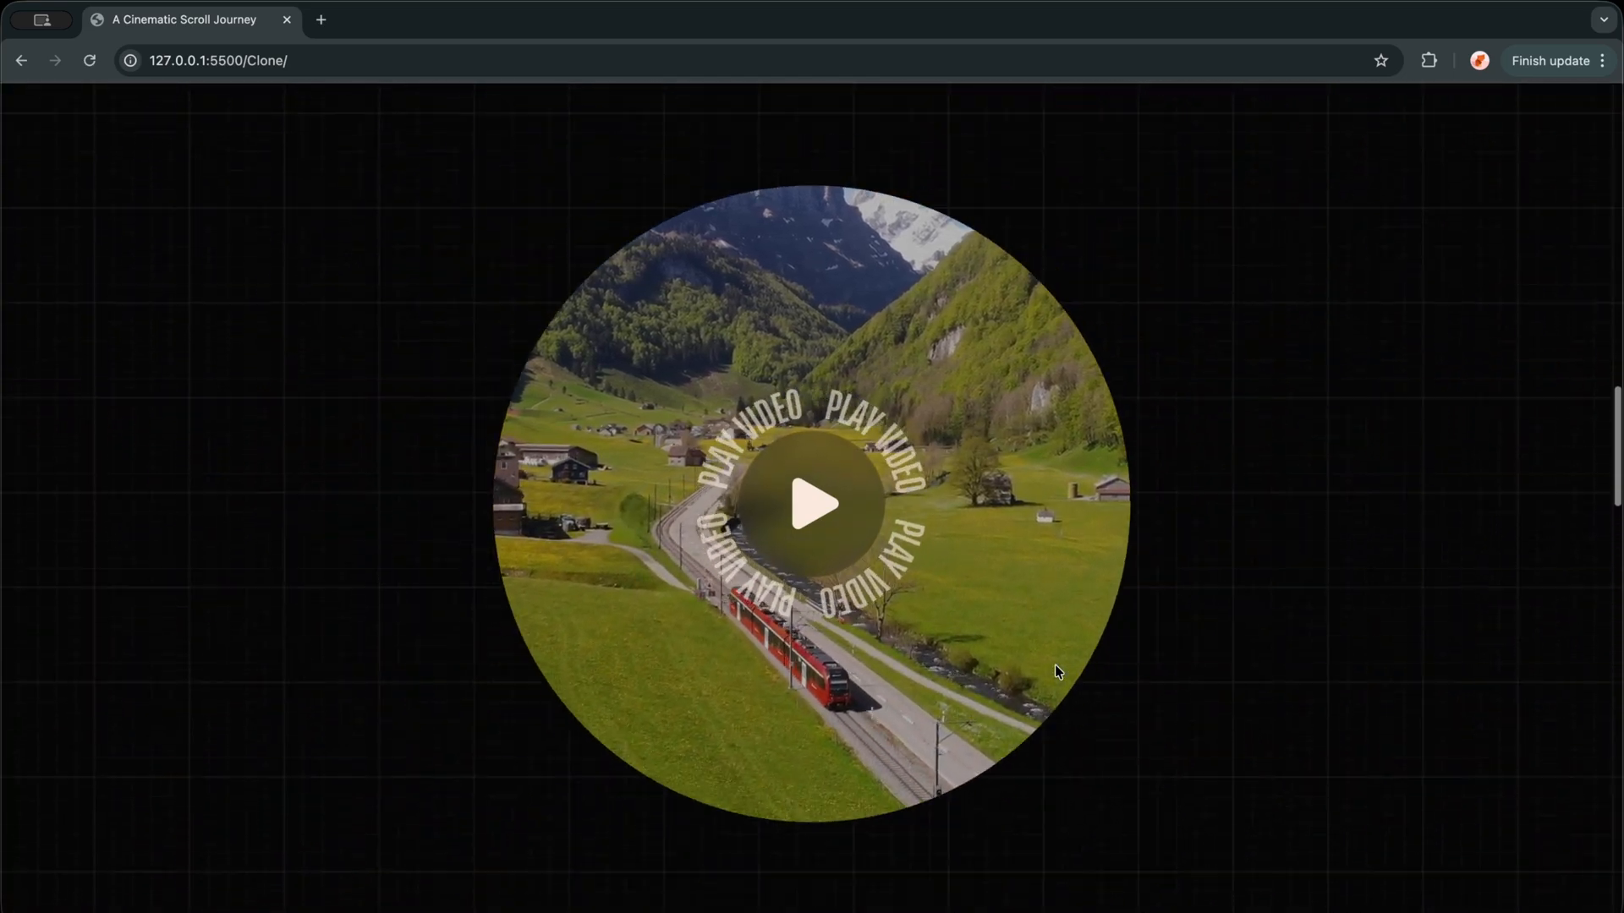
scroll(1055, 664, up, 3)
scroll(1057, 672, up, 3)
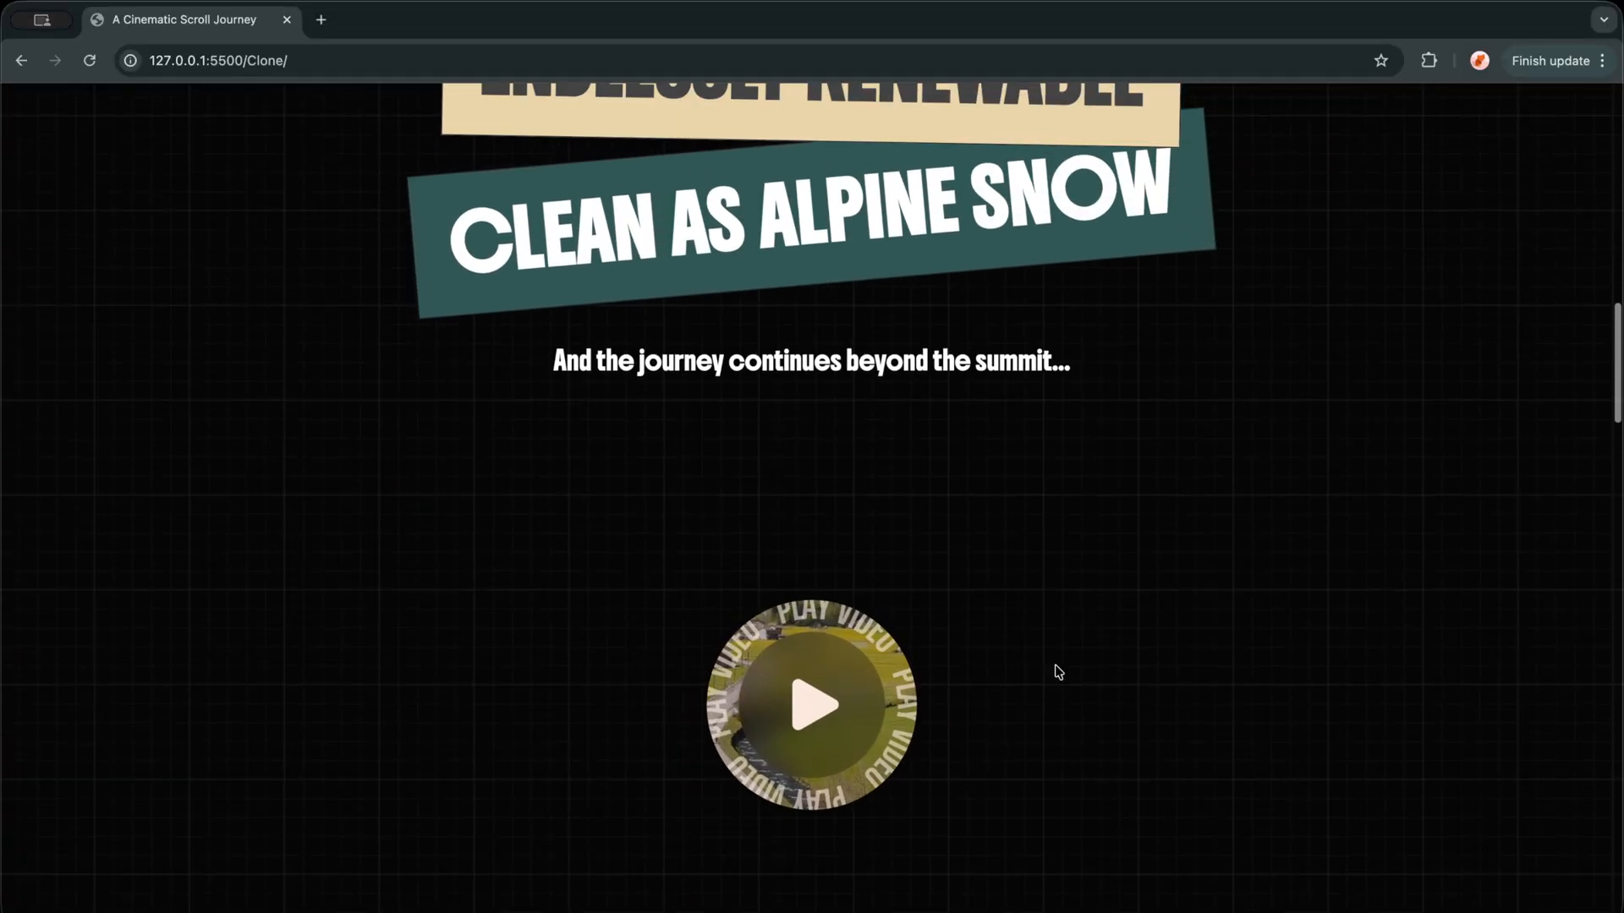
scroll(1057, 670, down, 3)
scroll(1057, 671, down, 4)
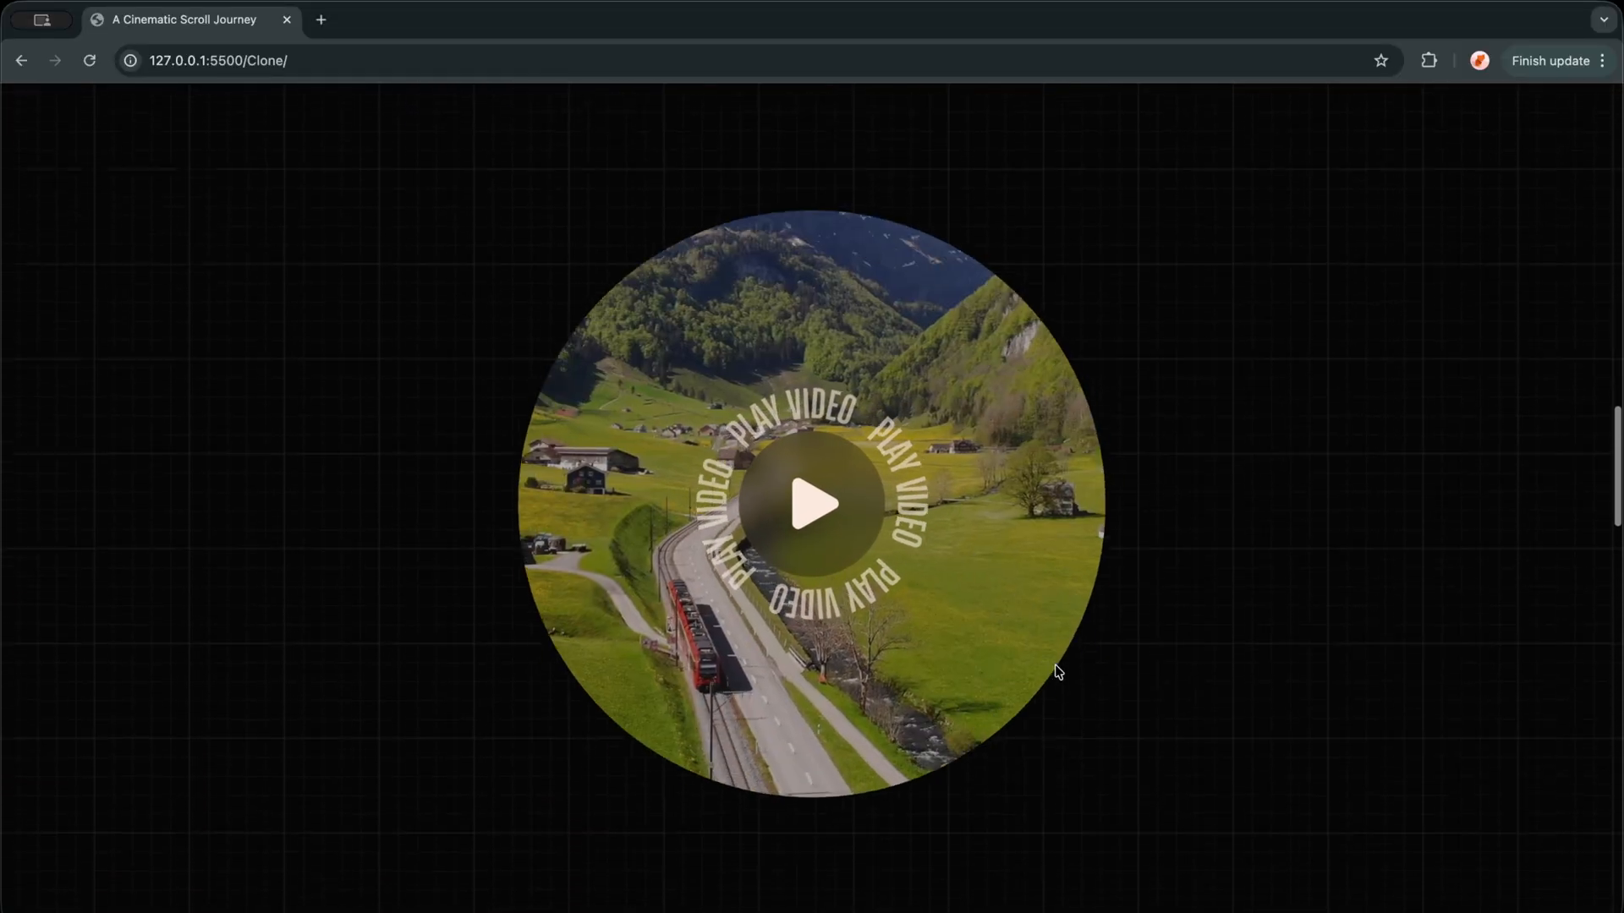
scroll(1056, 671, down, 2)
scroll(1058, 671, down, 2)
scroll(1054, 672, down, 2)
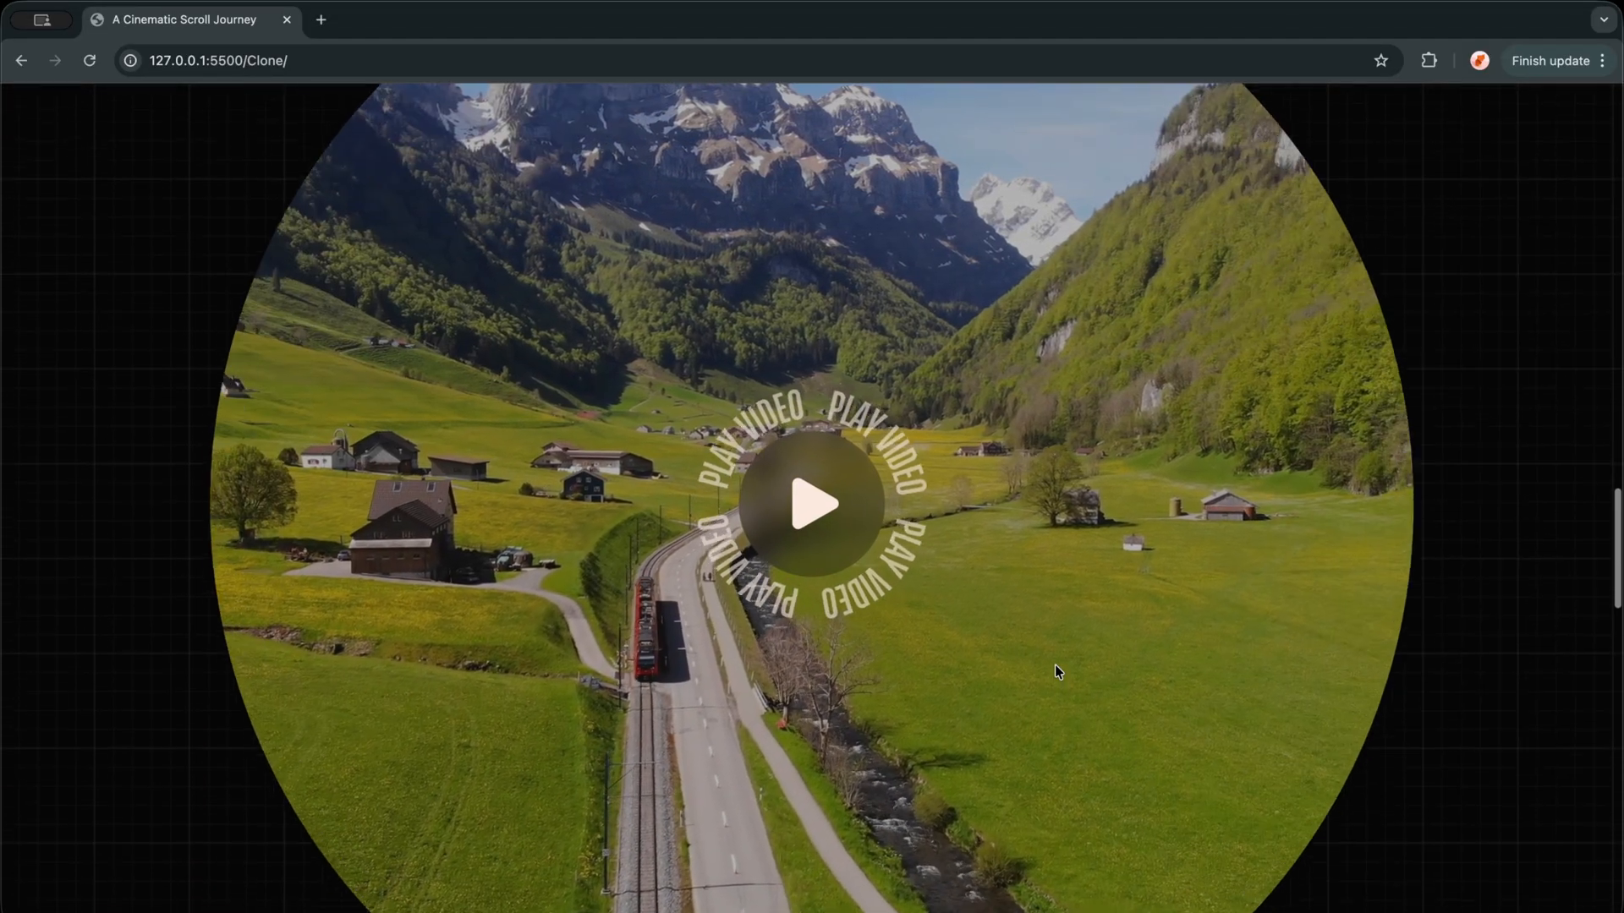
scroll(1054, 673, down, 2)
scroll(1055, 672, down, 3)
scroll(1054, 673, down, 2)
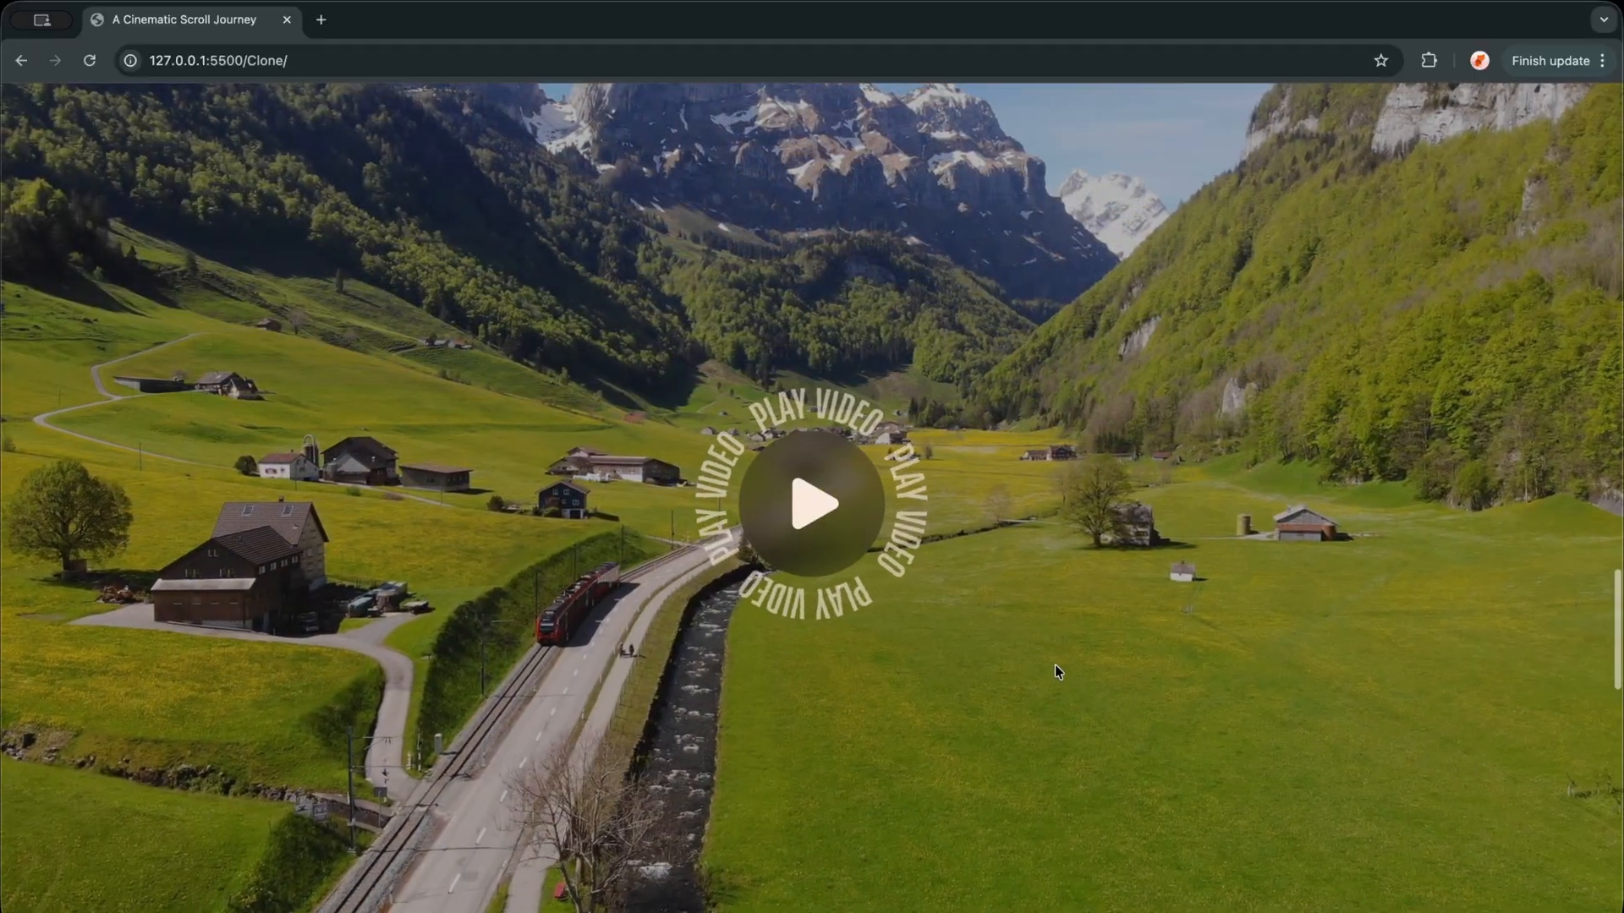
scroll(1053, 672, up, 2)
scroll(1055, 672, up, 2)
scroll(1054, 672, up, 2)
scroll(1054, 666, up, 2)
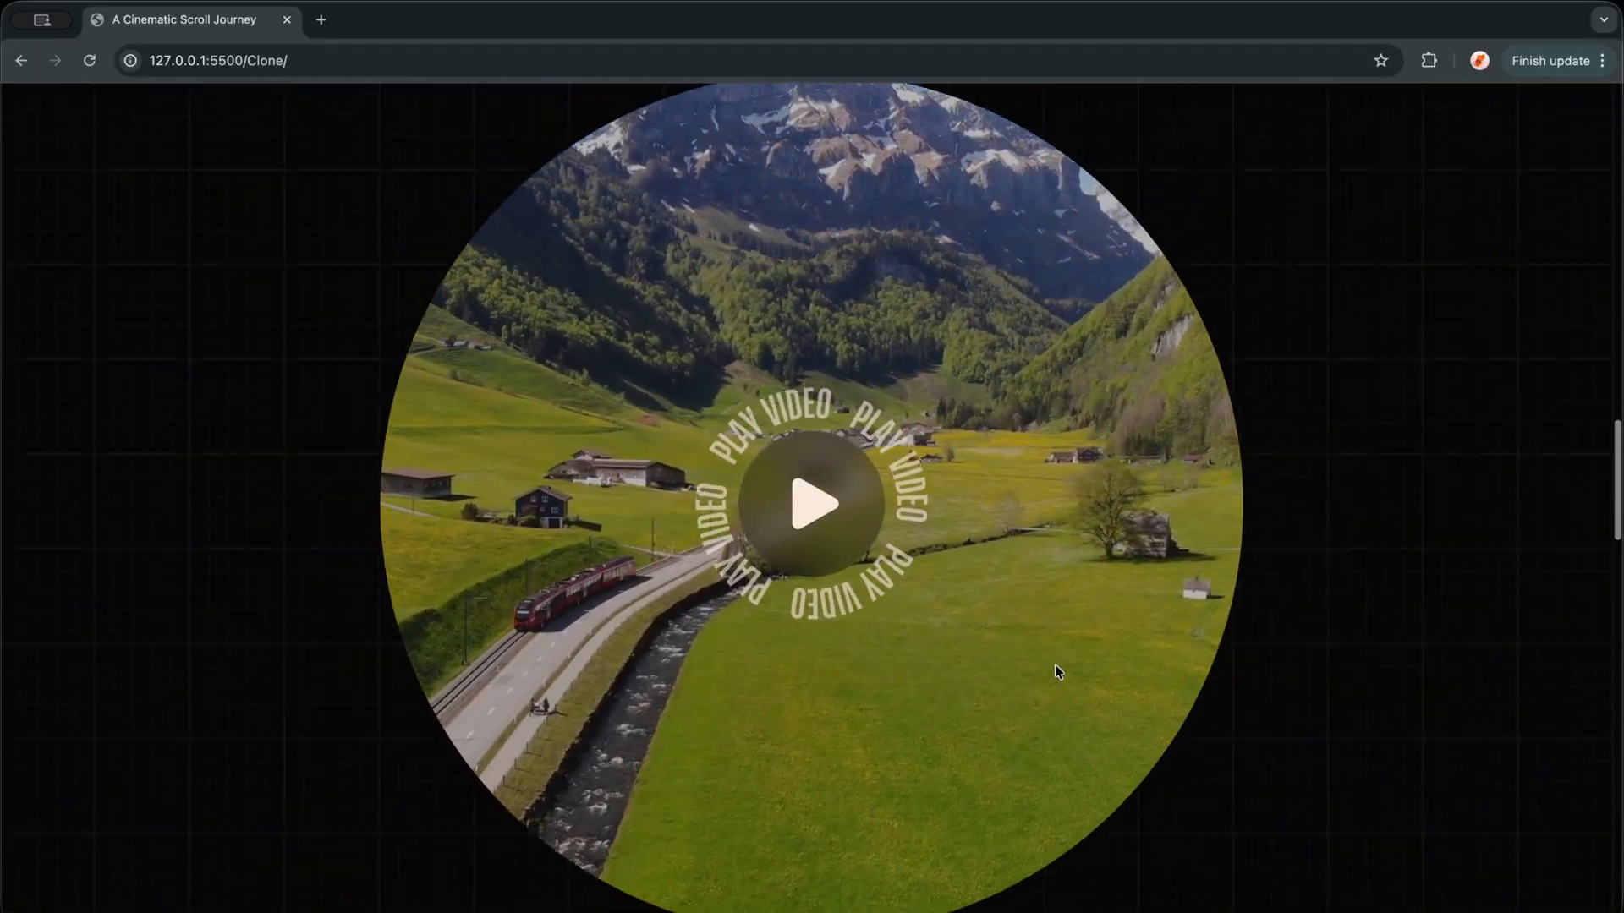
scroll(1055, 665, up, 2)
scroll(1055, 665, up, 2)
scroll(1055, 665, up, 2)
scroll(1054, 673, up, 2)
scroll(1054, 673, up, 3)
scroll(1054, 672, up, 2)
scroll(1054, 672, up, 2)
scroll(1057, 673, up, 3)
scroll(1057, 674, up, 2)
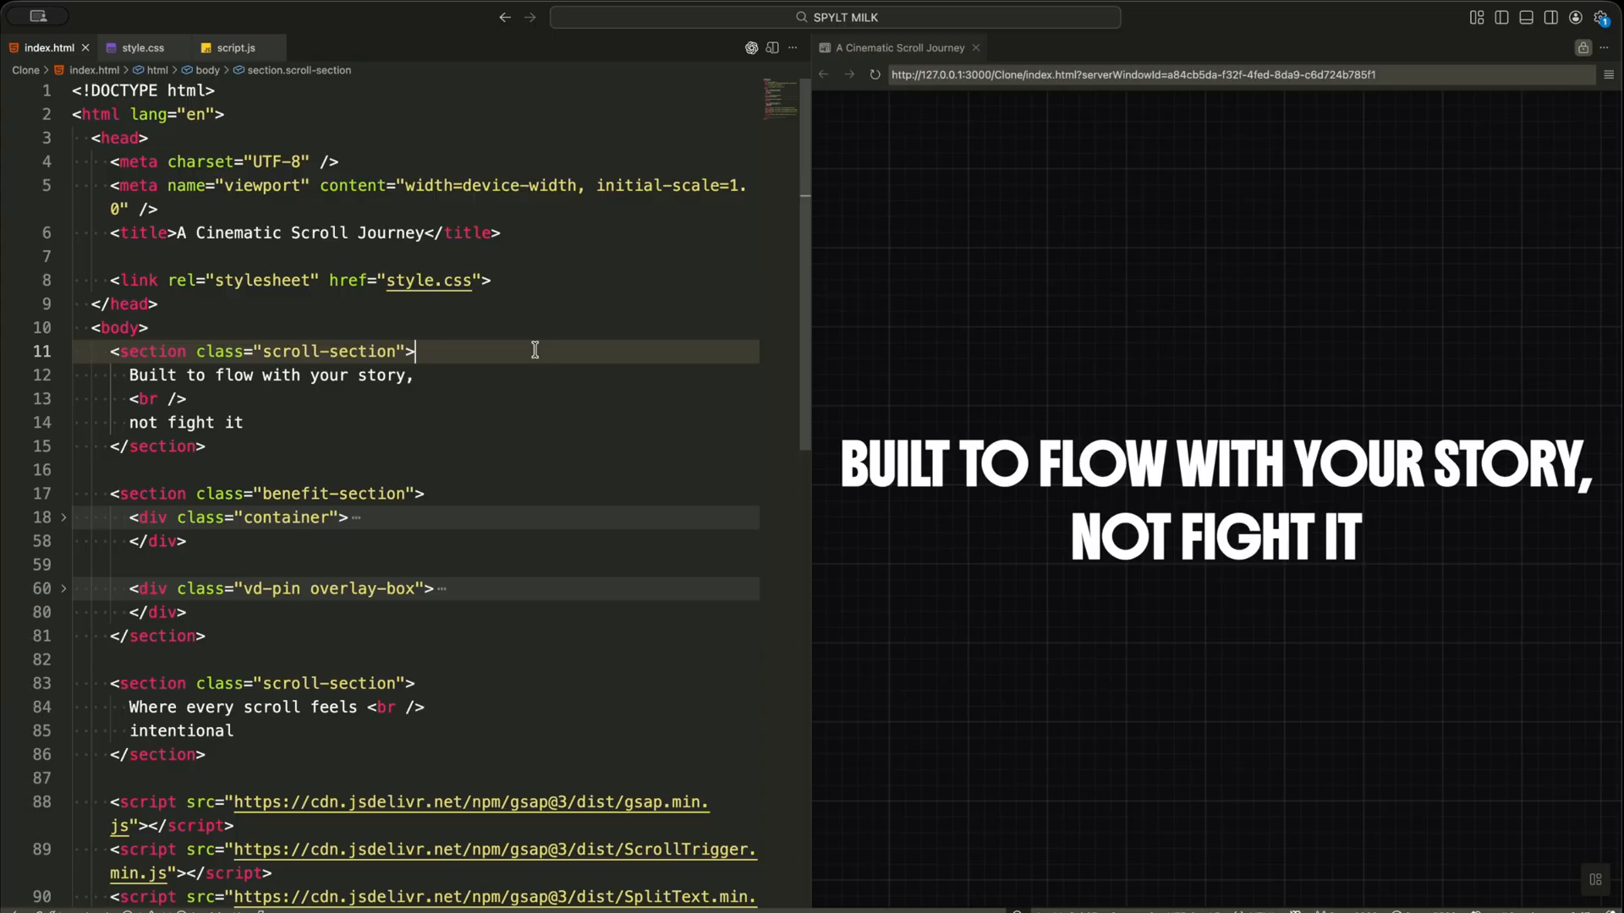
- Review the opening headline section markup against its rendered headline in the preview
drag(102, 351, 169, 399)
click(235, 446)
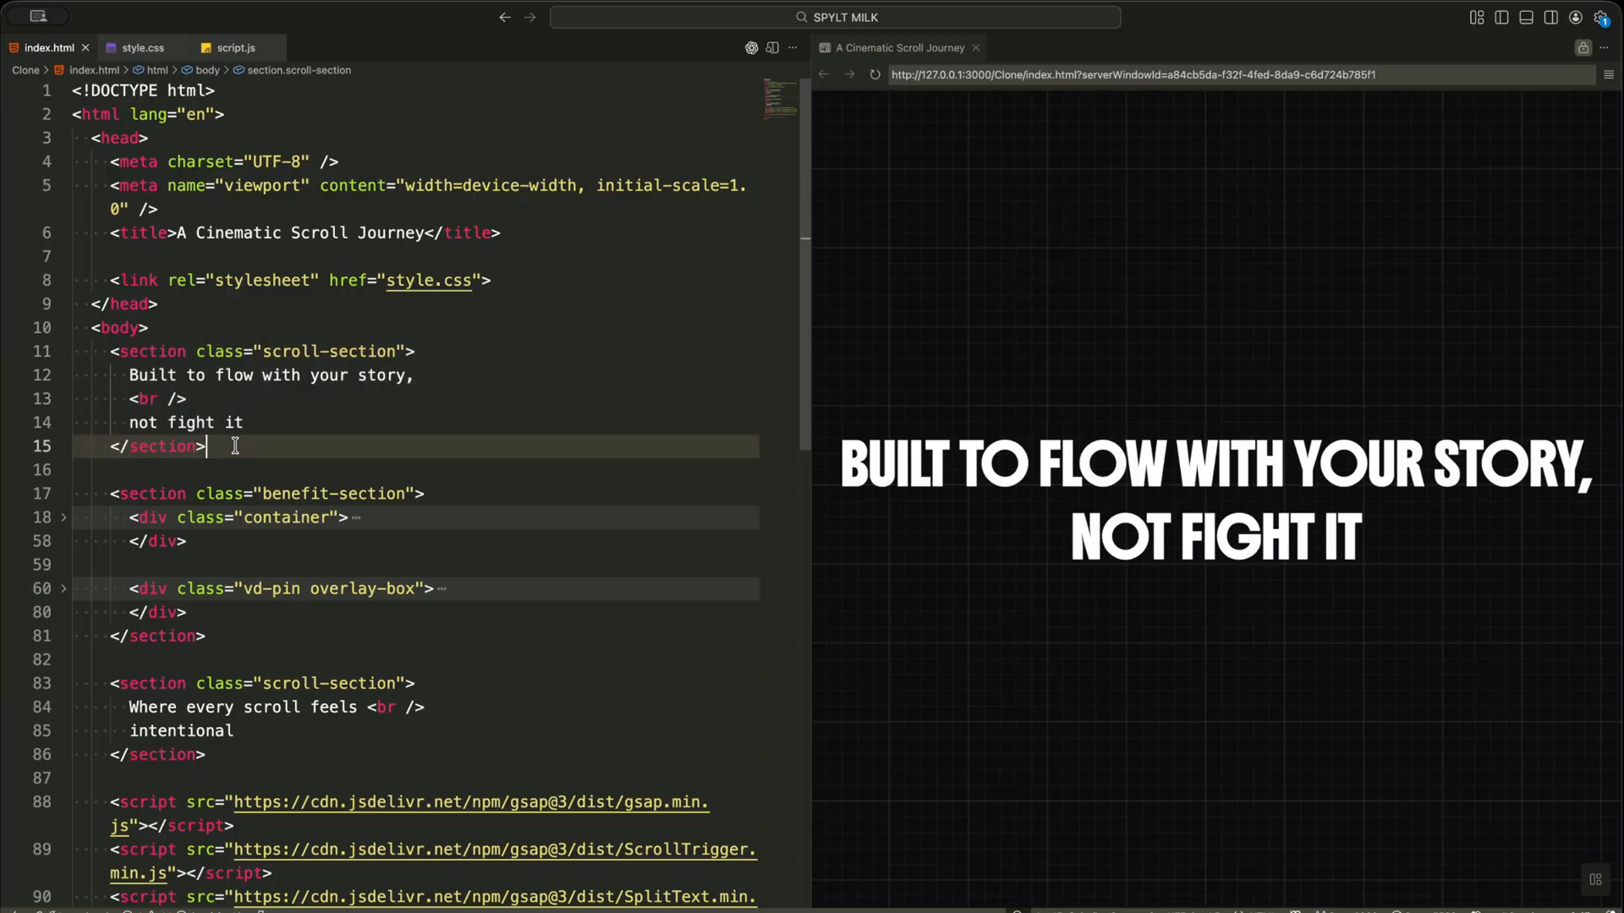
drag(1124, 458, 1185, 517)
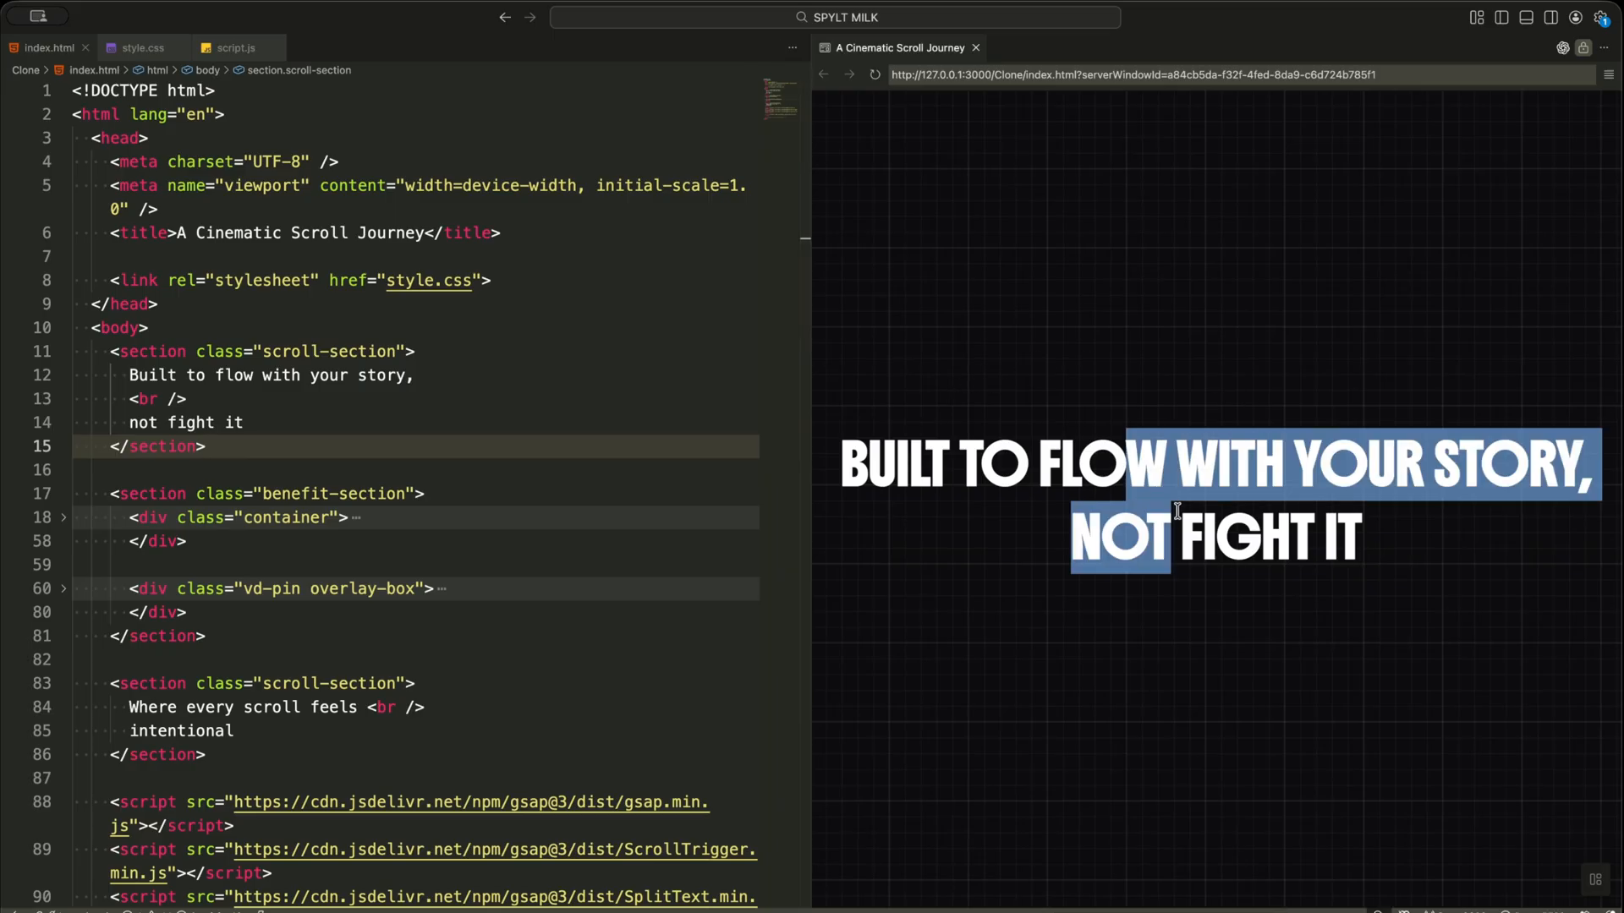
click(1186, 638)
scroll(1186, 641, down, 5)
scroll(1185, 644, down, 5)
scroll(1183, 648, down, 3)
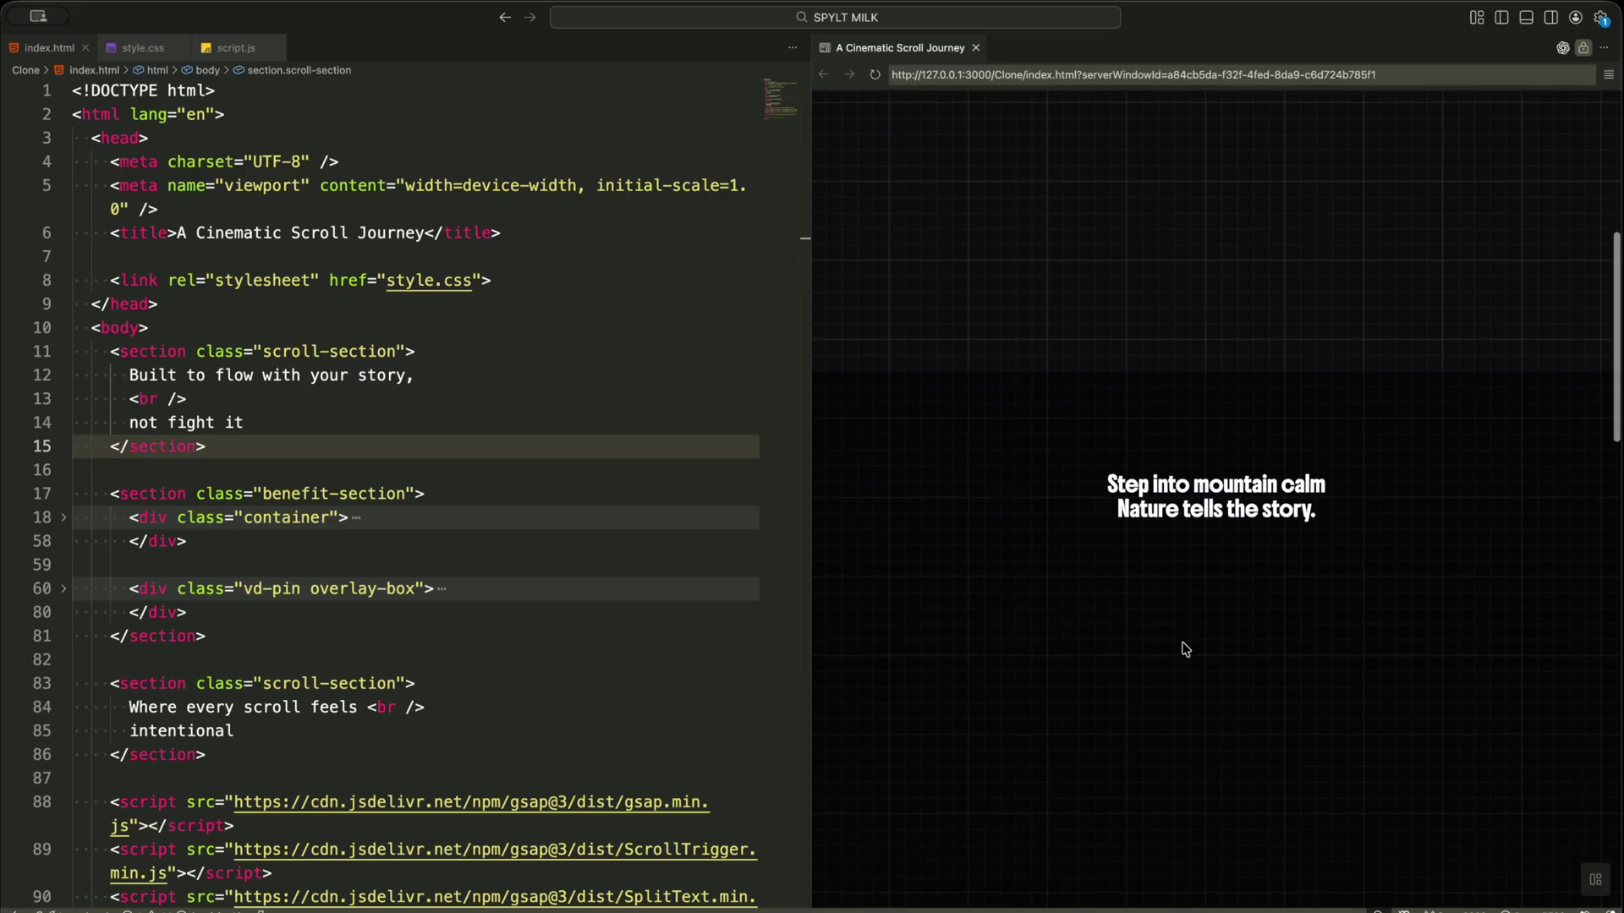
- Unfold the benefit-section container and col-center block to reveal its paragraph
click(63, 518)
scroll(354, 568, down, 2)
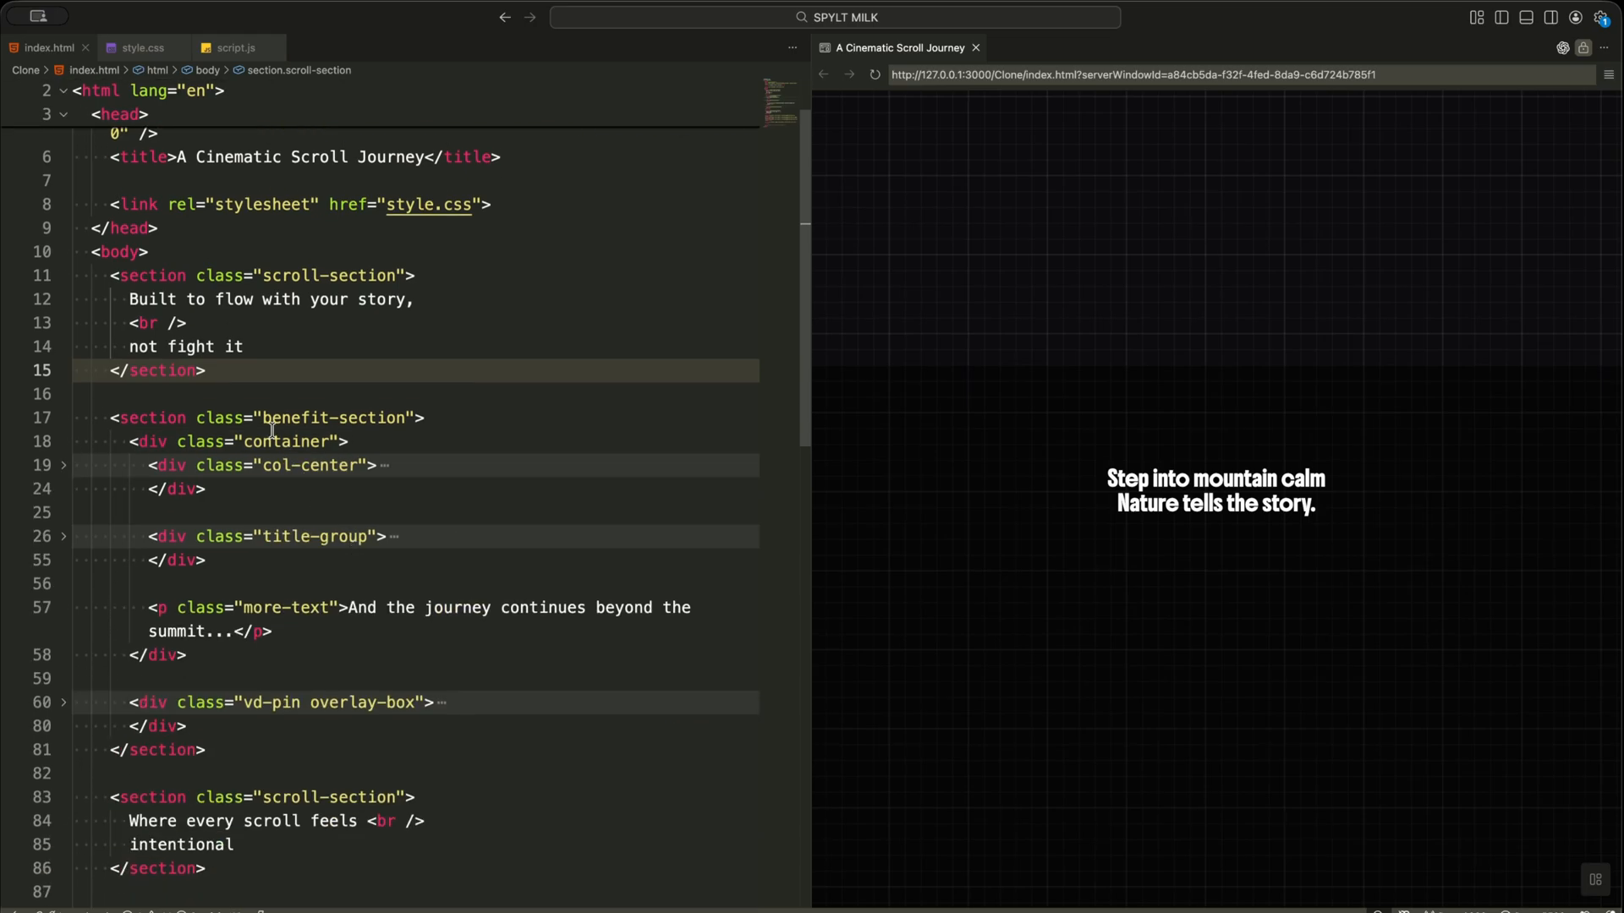
drag(262, 418, 404, 418)
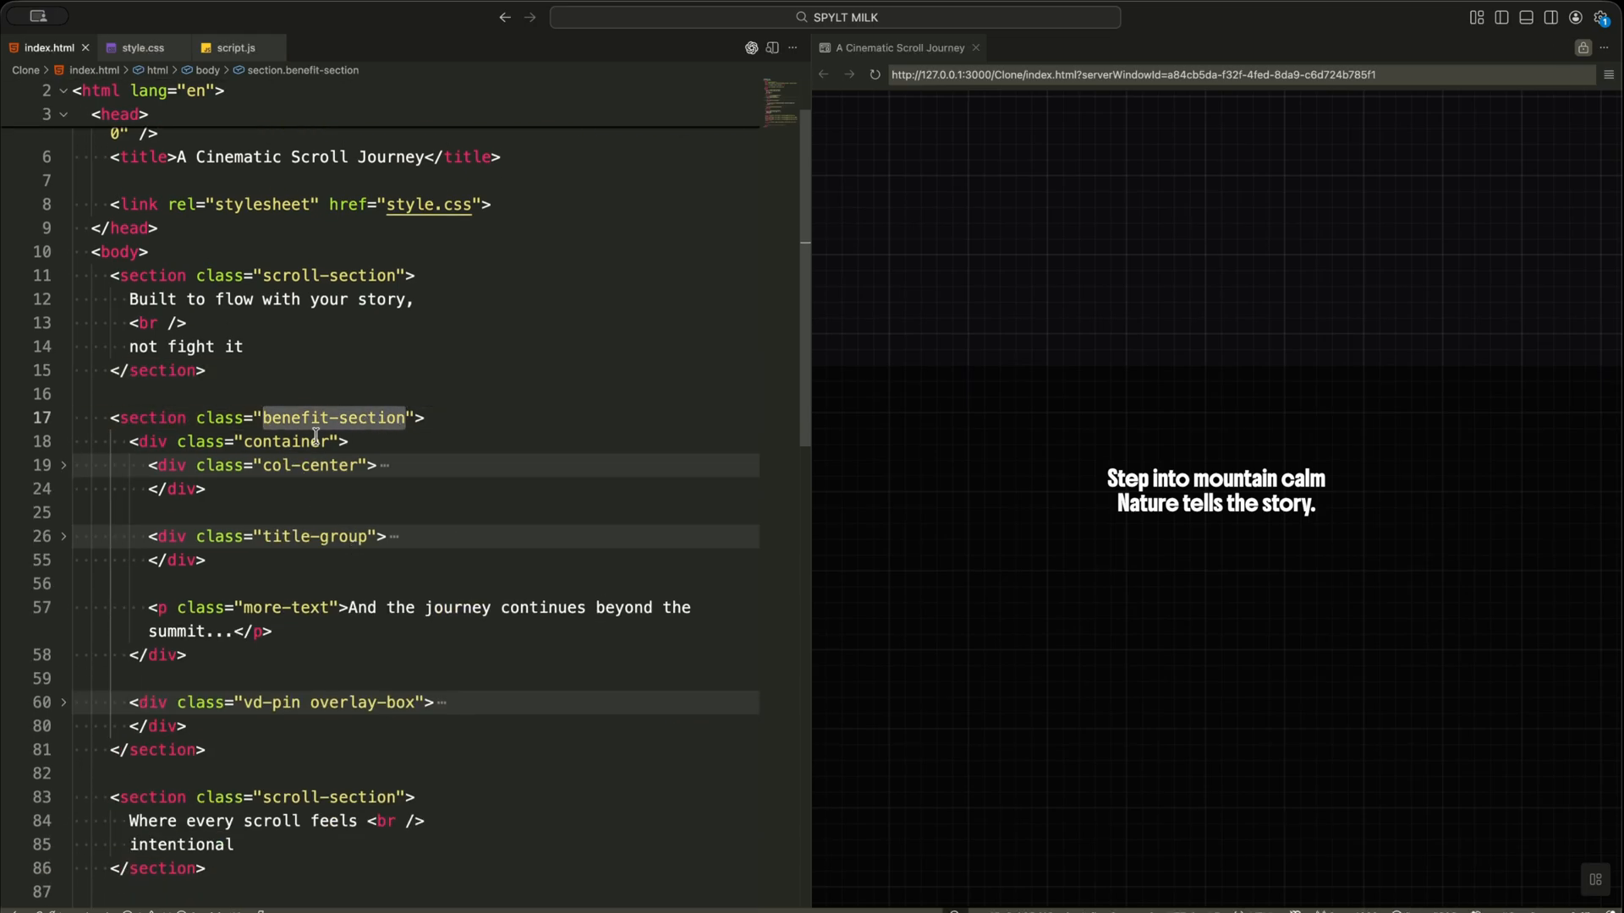
click(65, 465)
click(381, 465)
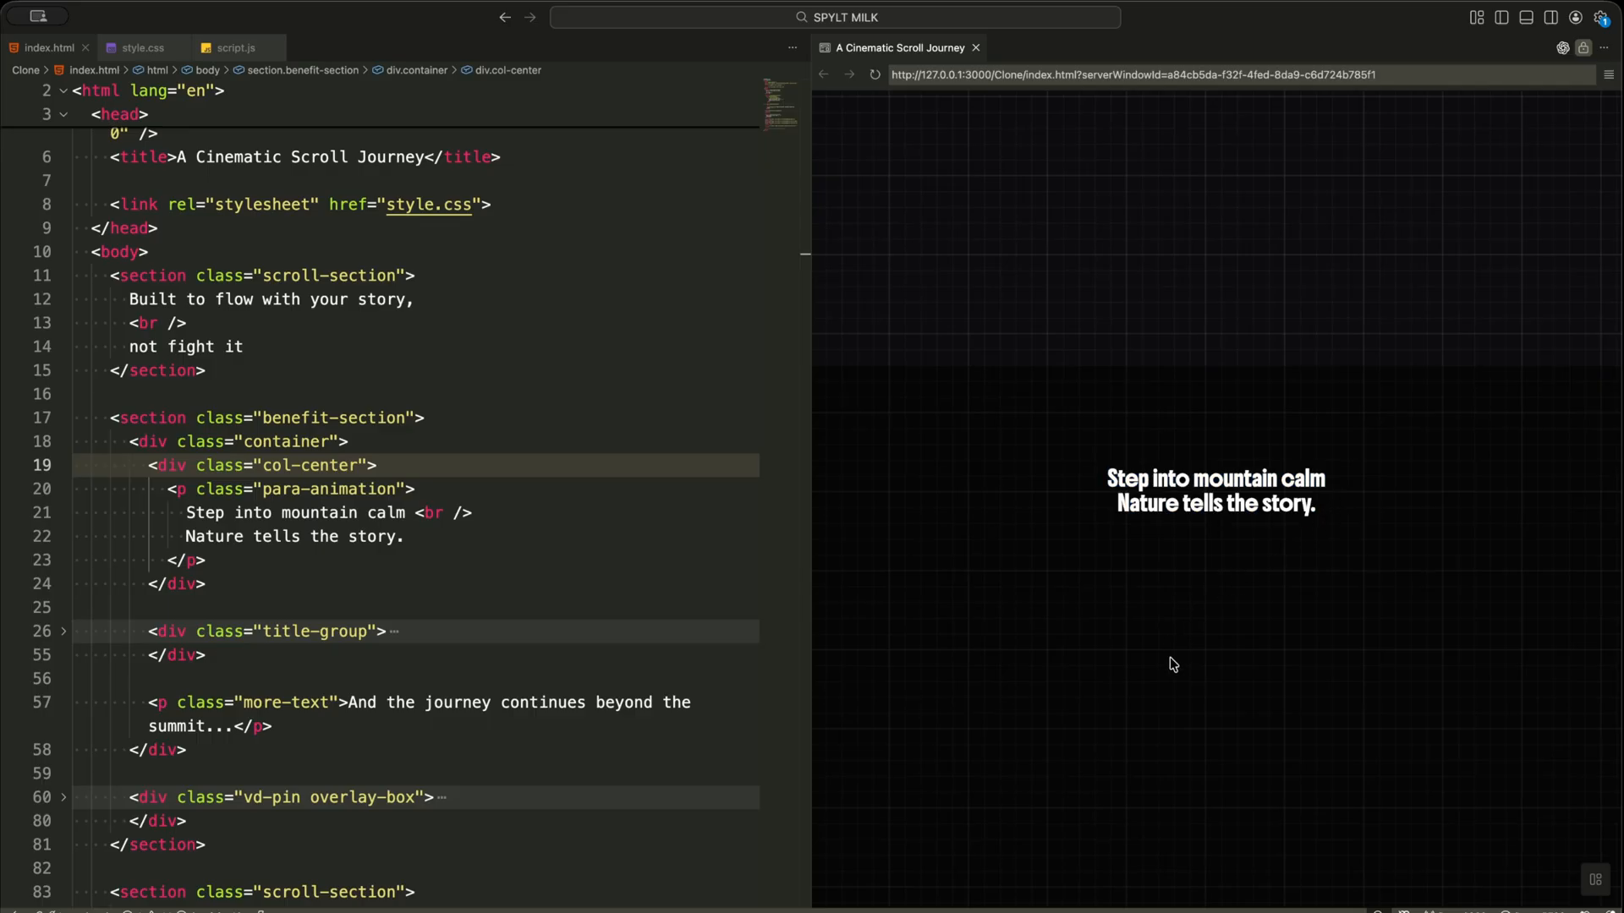
scroll(1171, 664, down, 2)
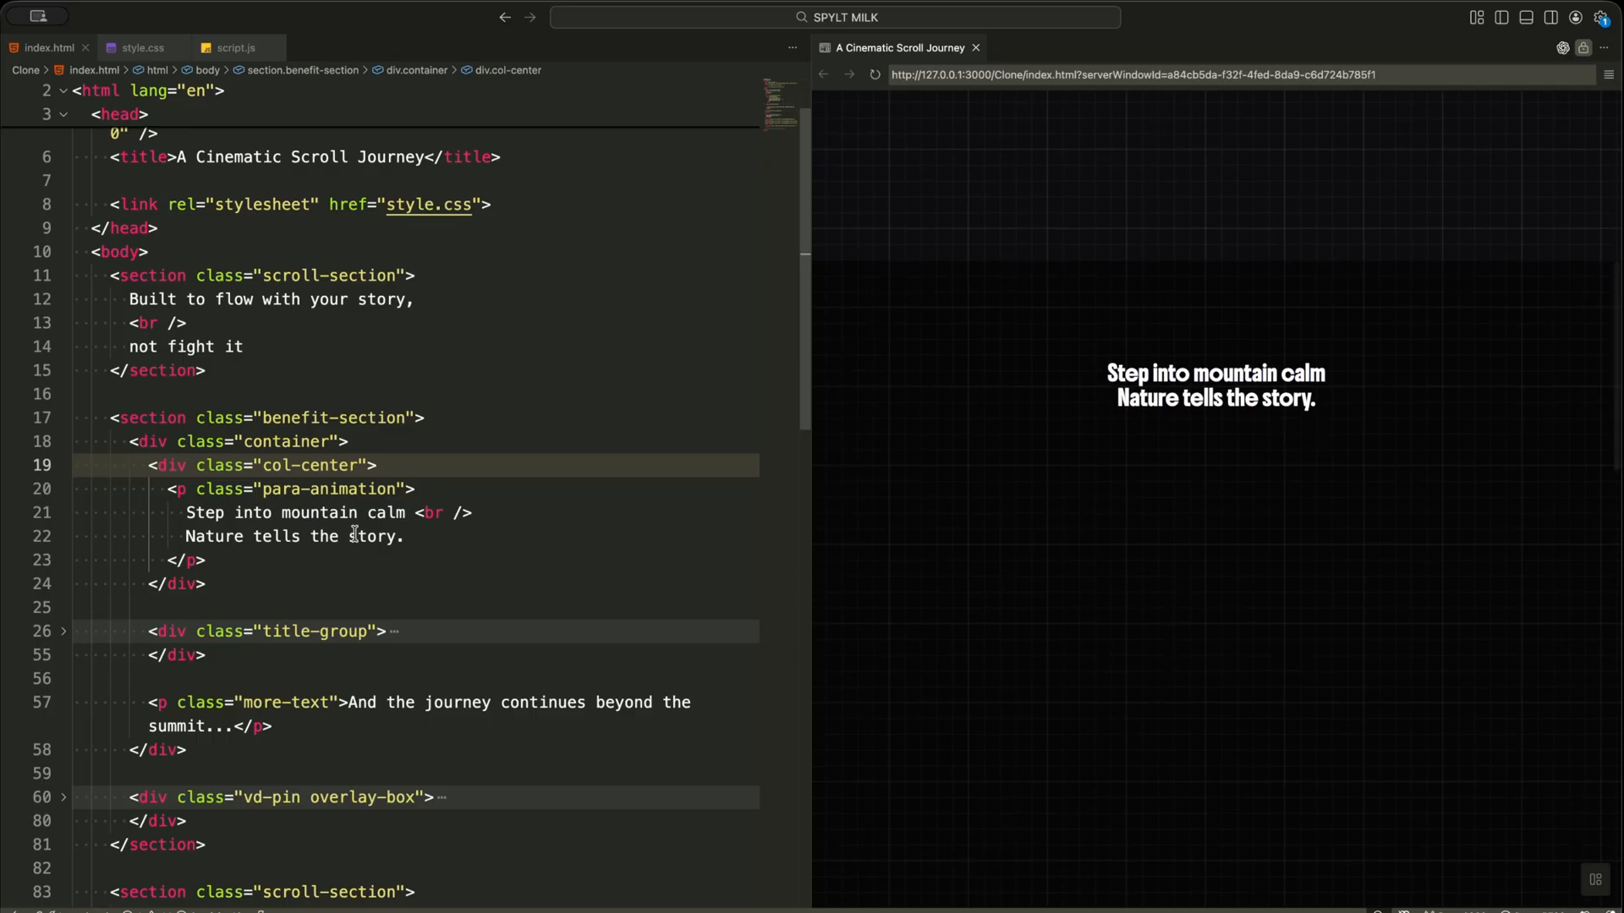
- Unfold the title-group block showing the clip titles and their background colour values
double_click(270, 631)
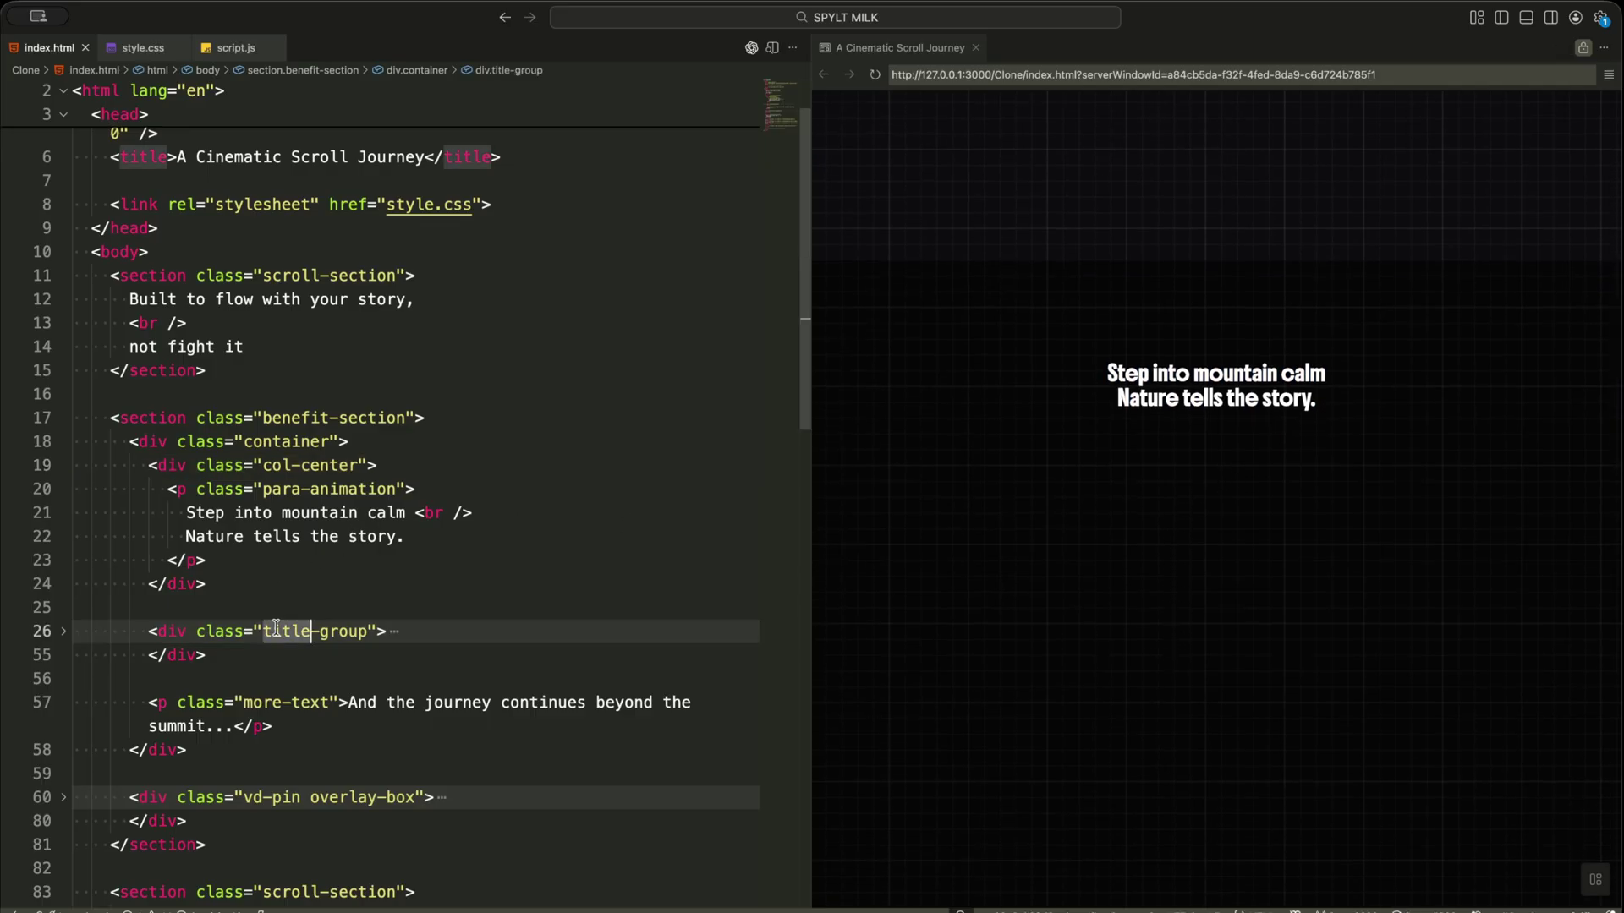
click(63, 632)
scroll(407, 595, down, 3)
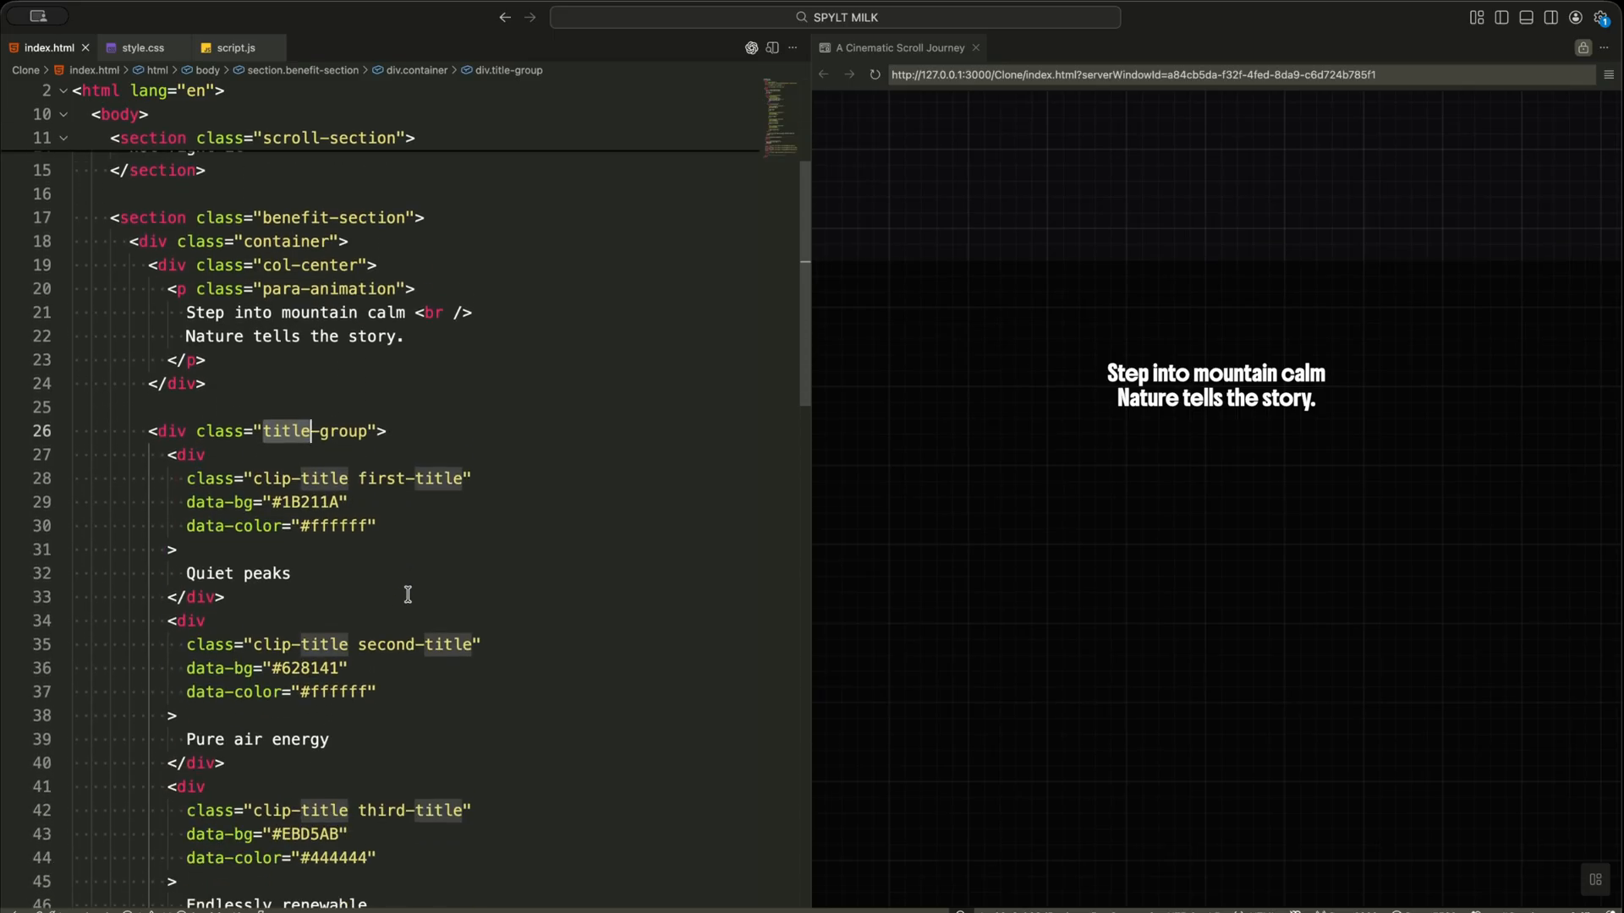
double_click(308, 502)
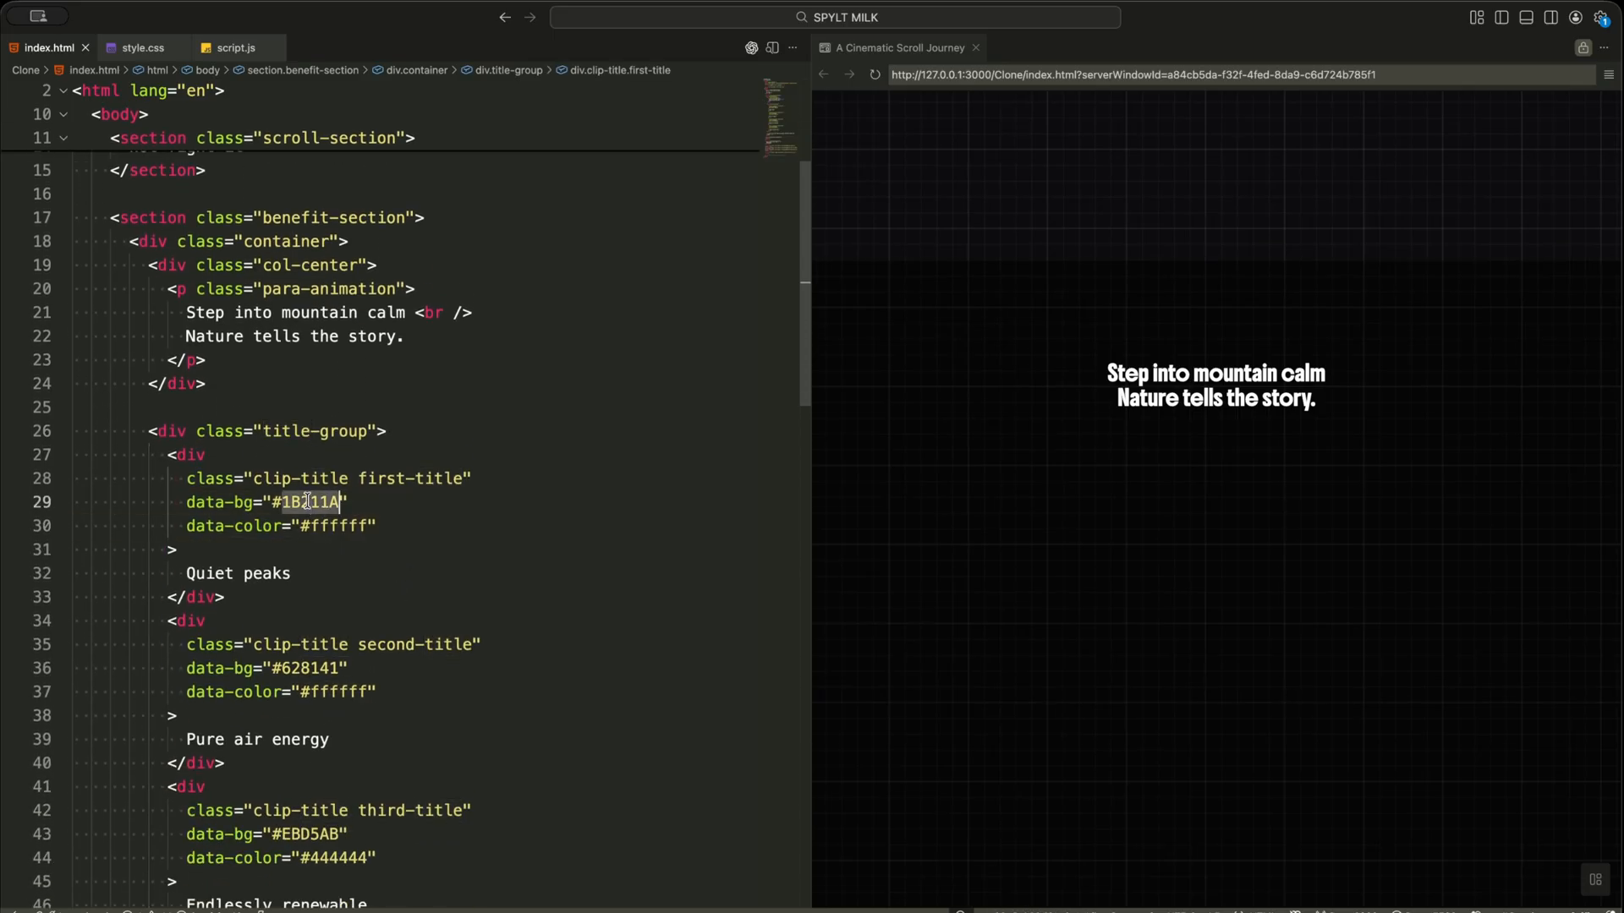
click(400, 525)
scroll(400, 525, down, 5)
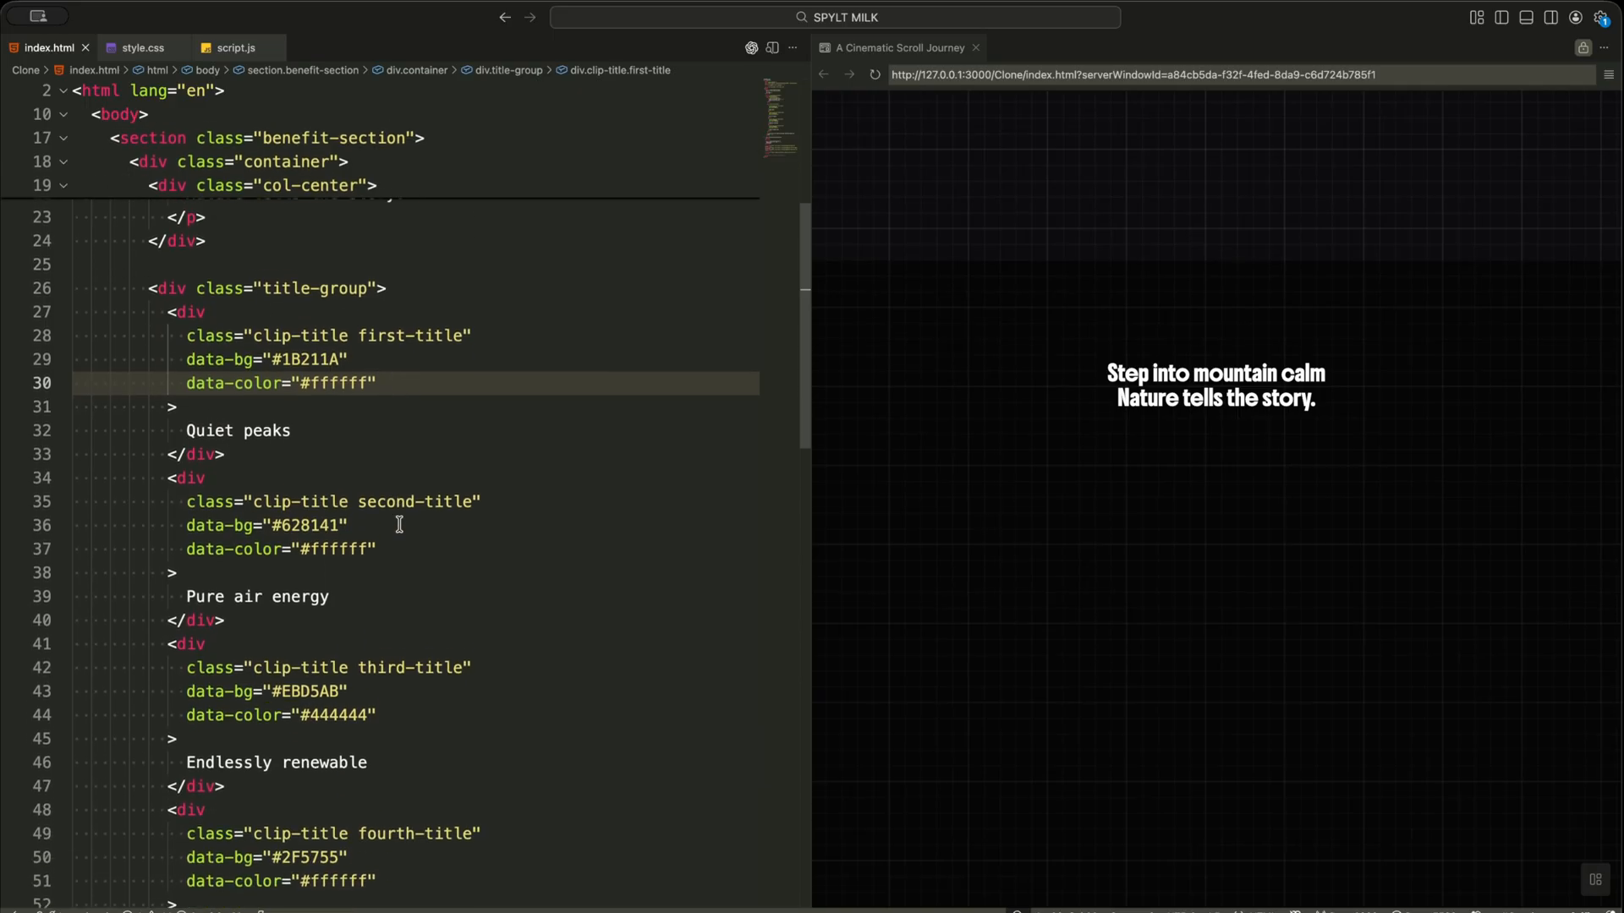
scroll(399, 526, down, 3)
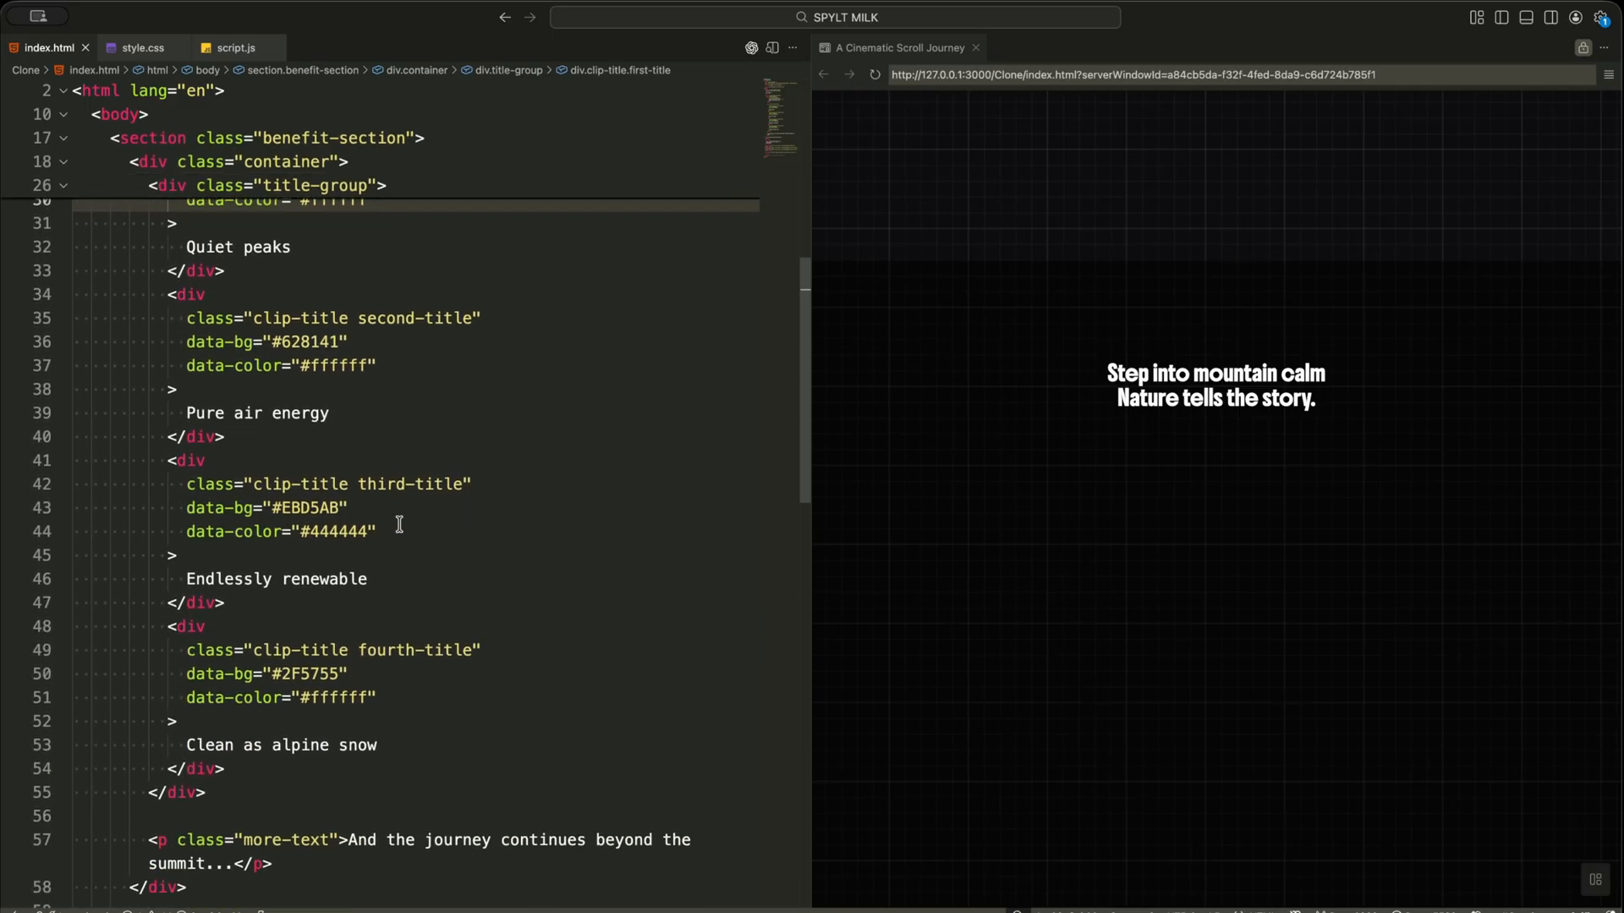
scroll(399, 525, down, 3)
scroll(960, 508, down, 3)
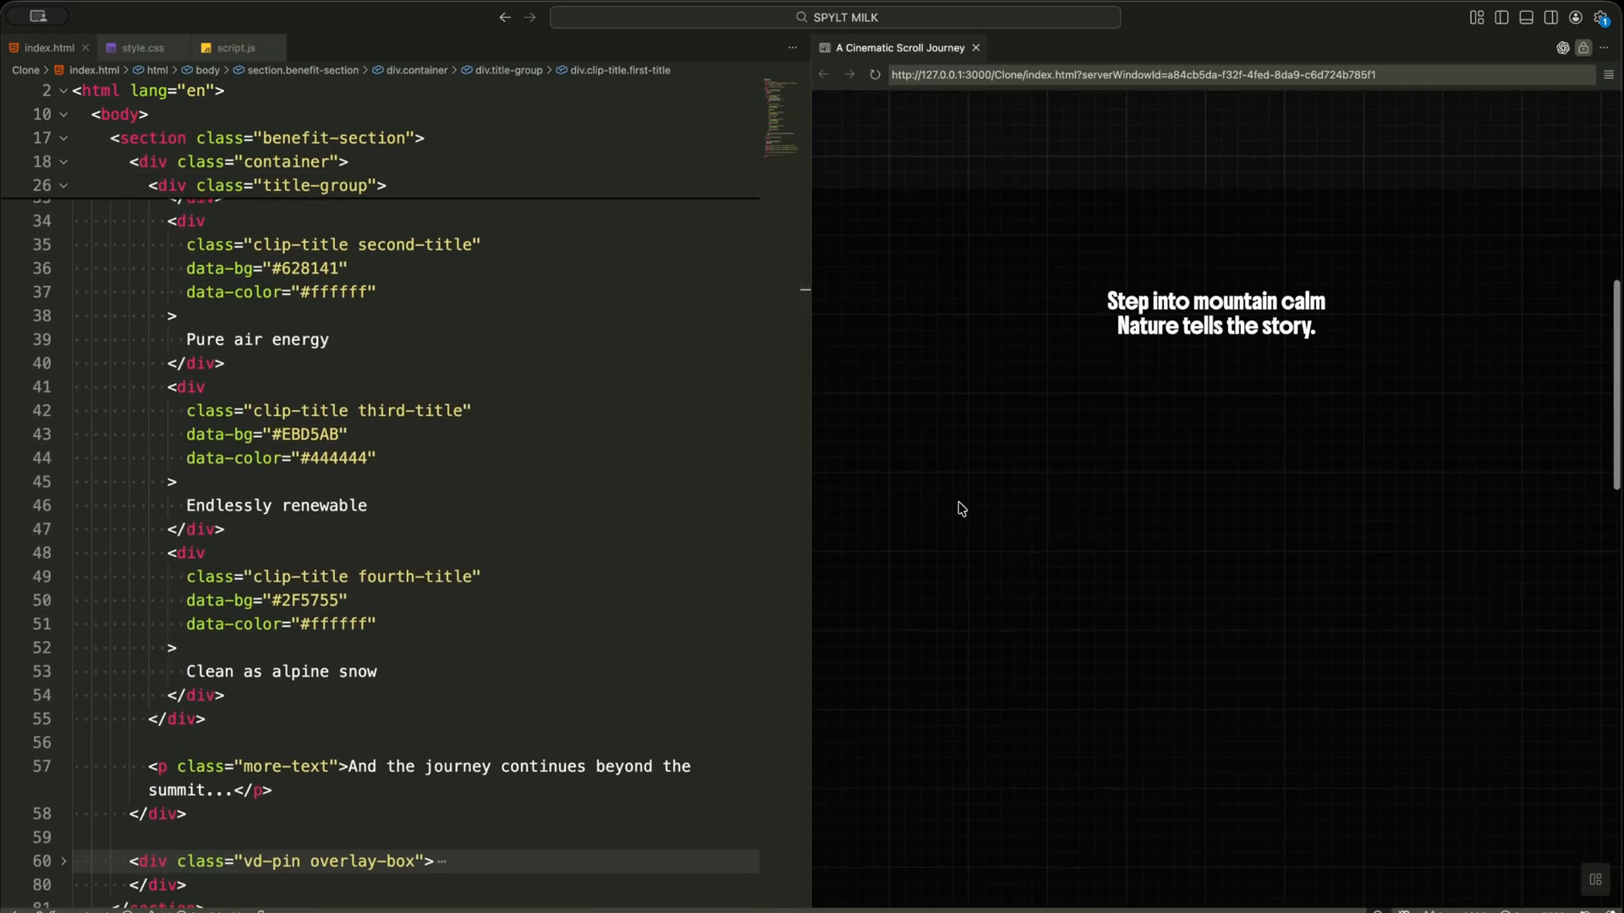
scroll(959, 508, down, 3)
scroll(959, 507, down, 3)
scroll(959, 508, down, 3)
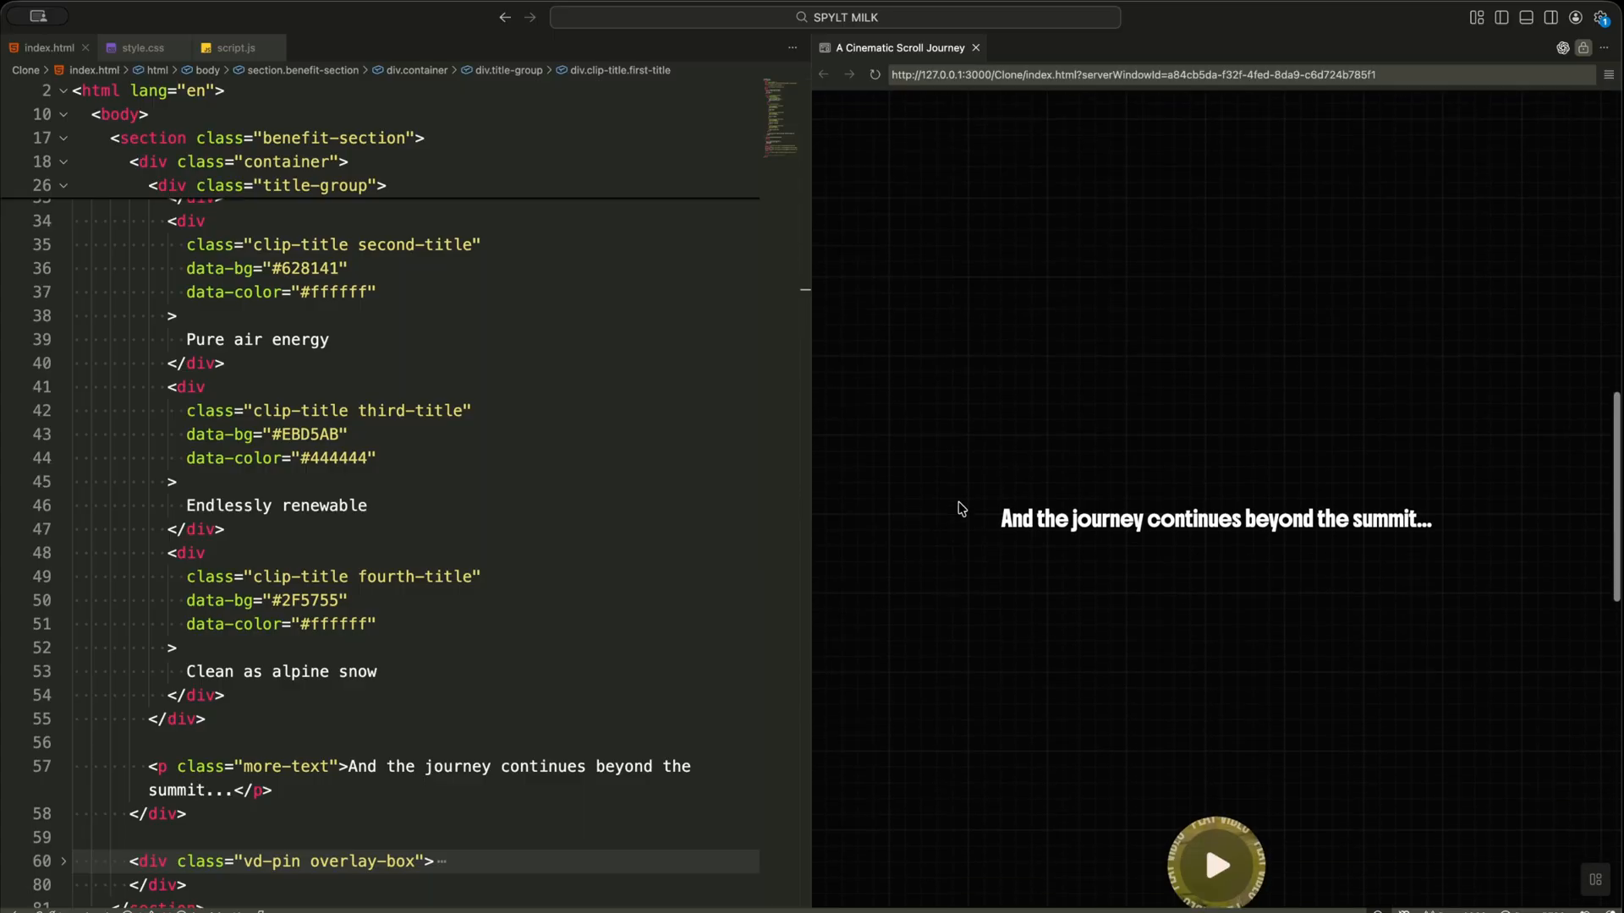
scroll(959, 508, down, 2)
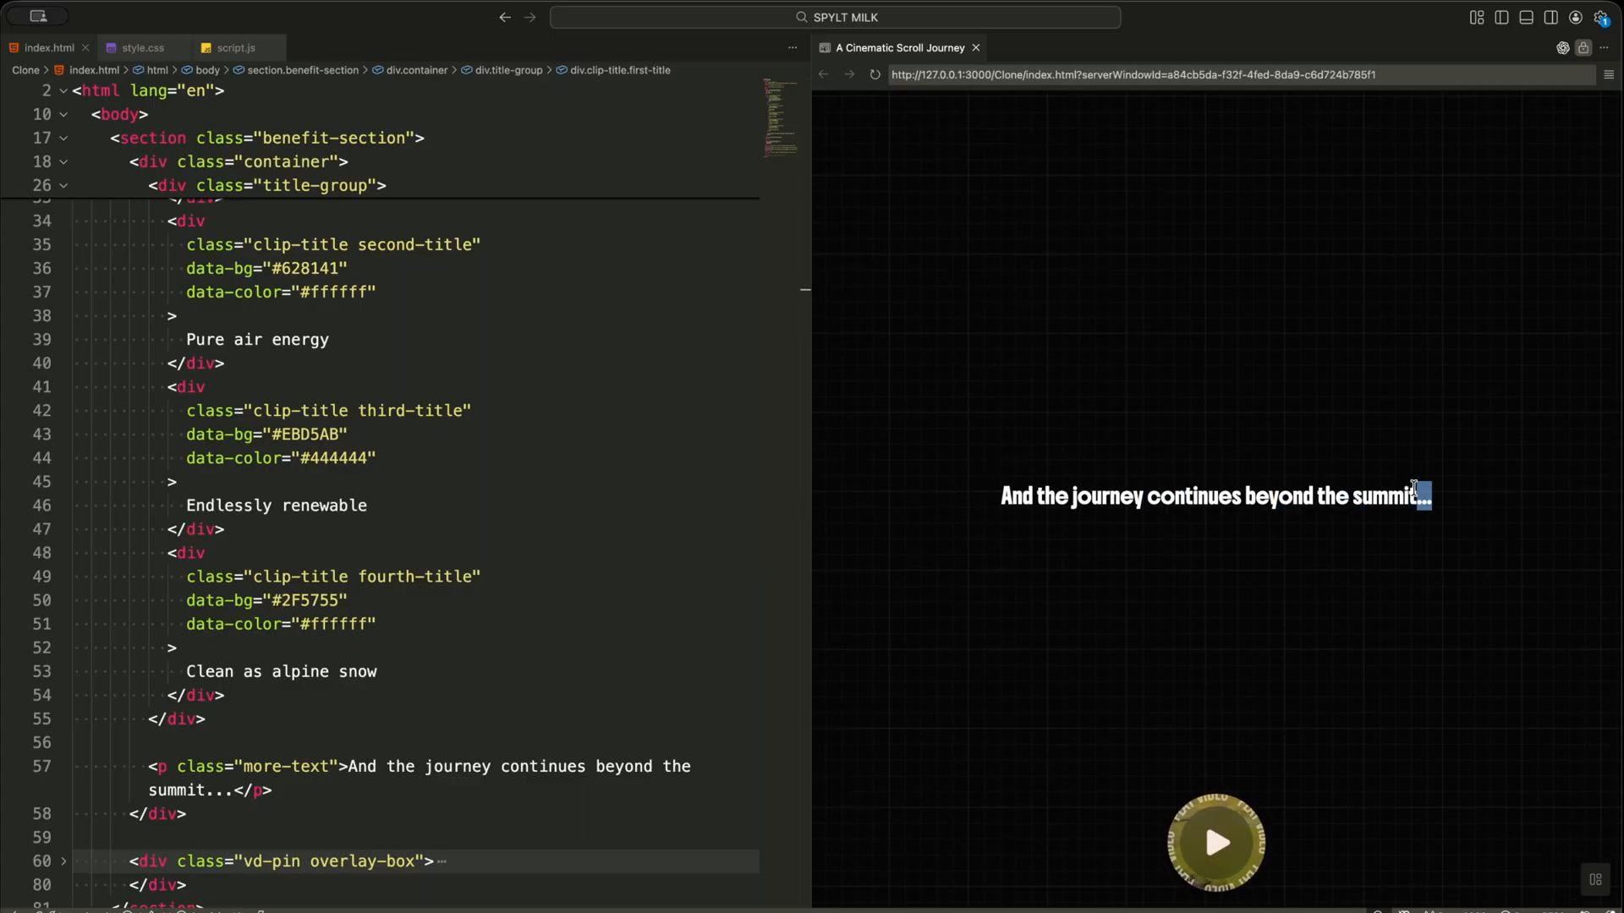
click(381, 671)
scroll(596, 661, down, 3)
scroll(597, 660, down, 3)
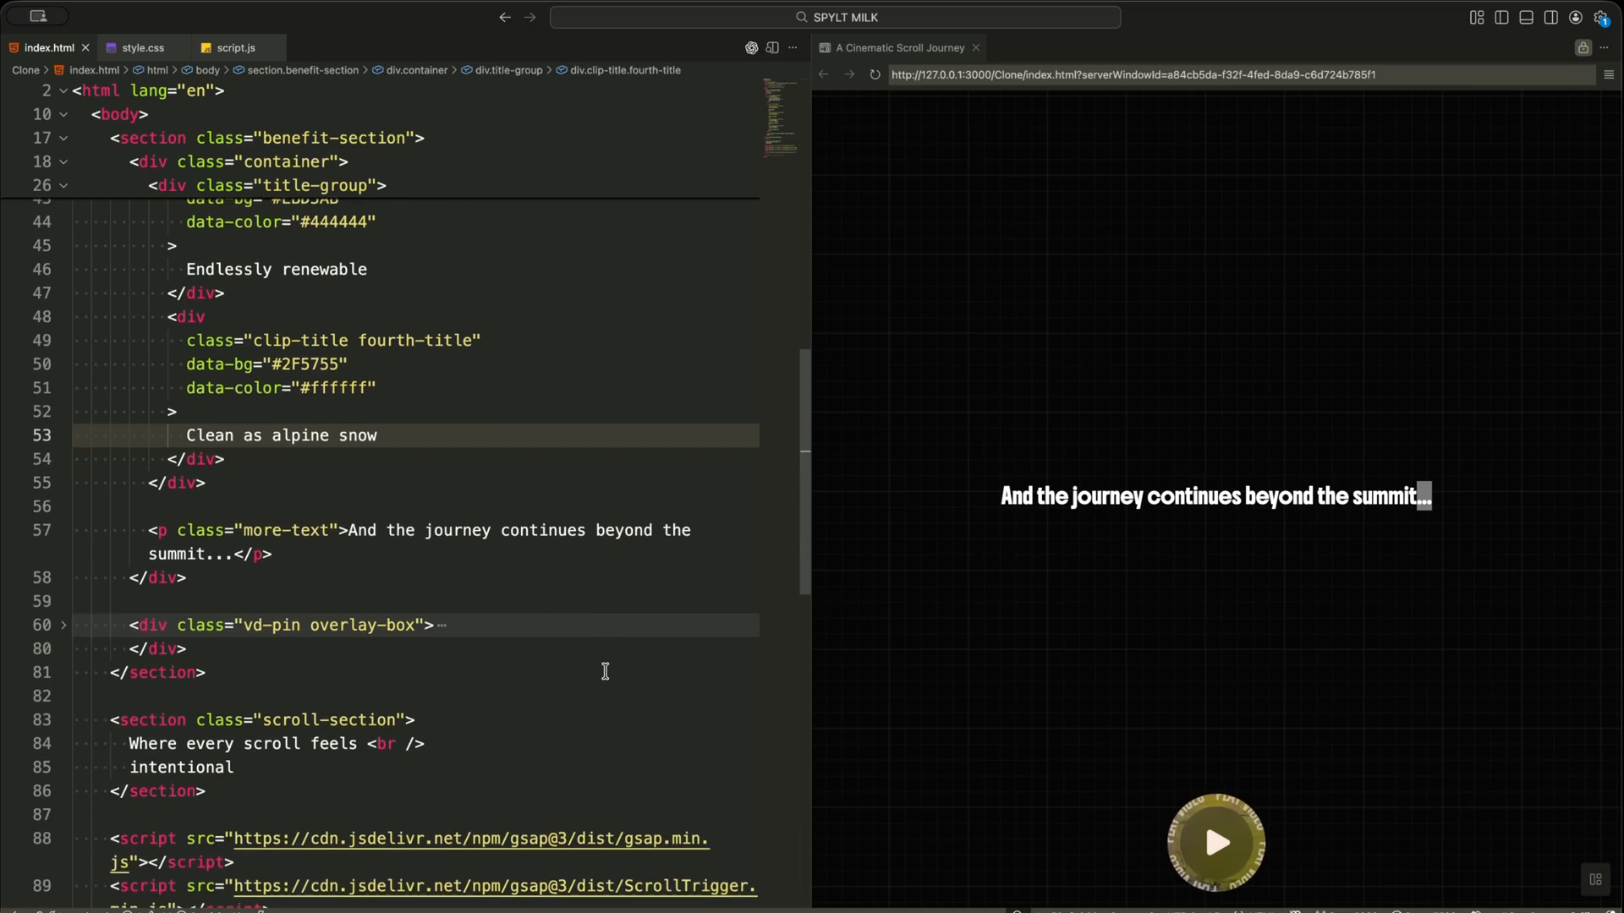
- Unfold the vd-pin overlay-box and video-box blocks with the spin-circle image, then select the scroll-section block
click(64, 620)
drag(386, 643, 361, 642)
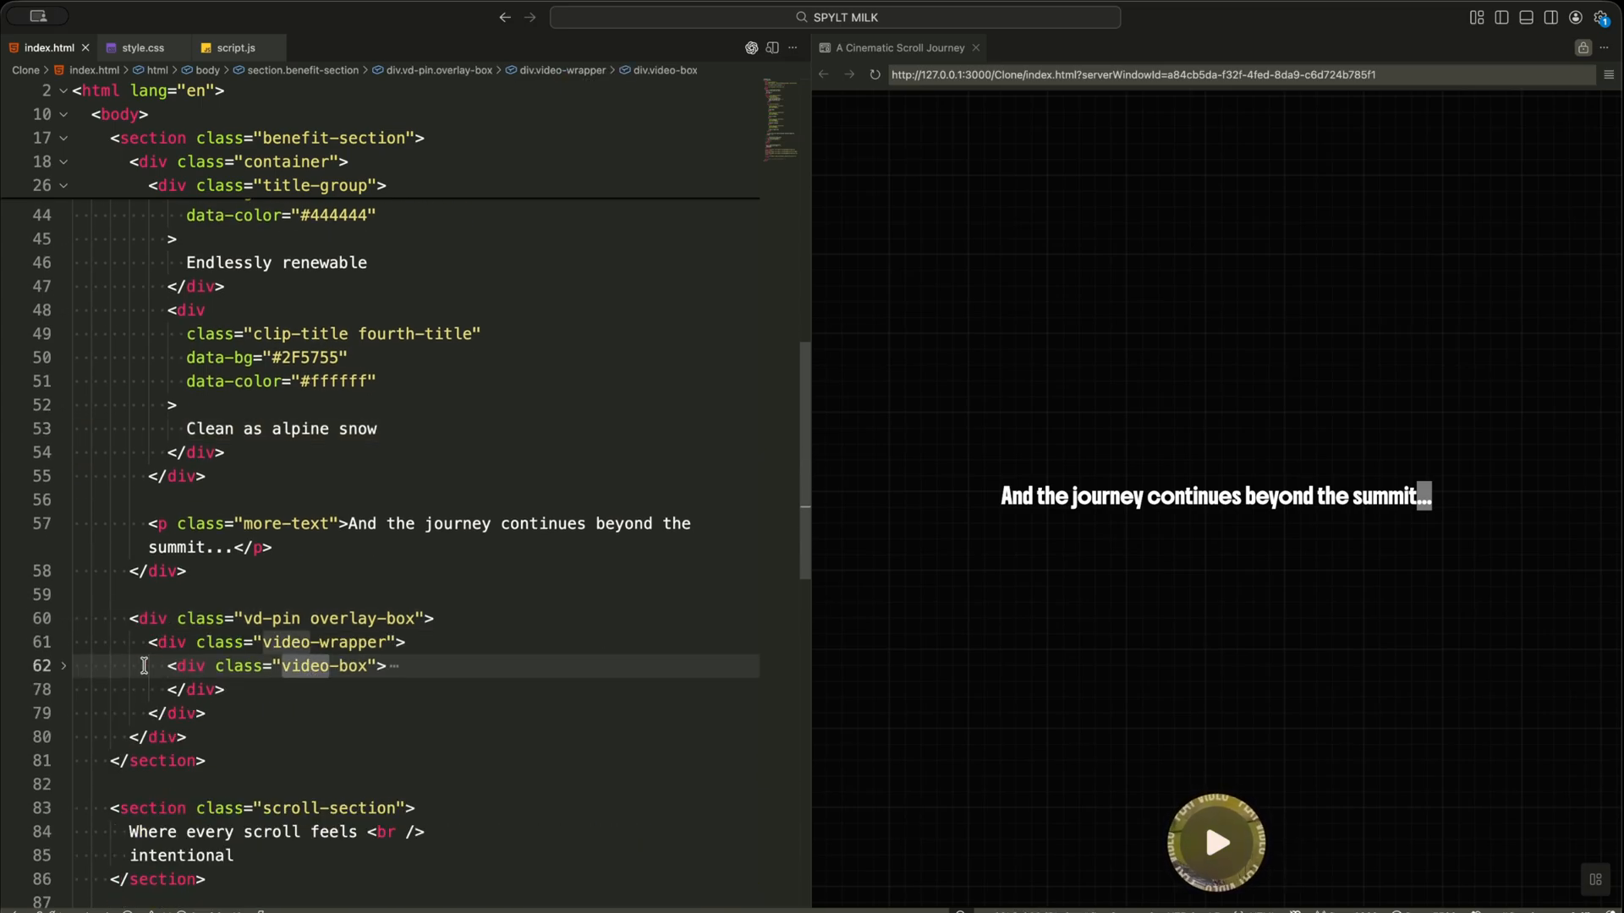
click(63, 666)
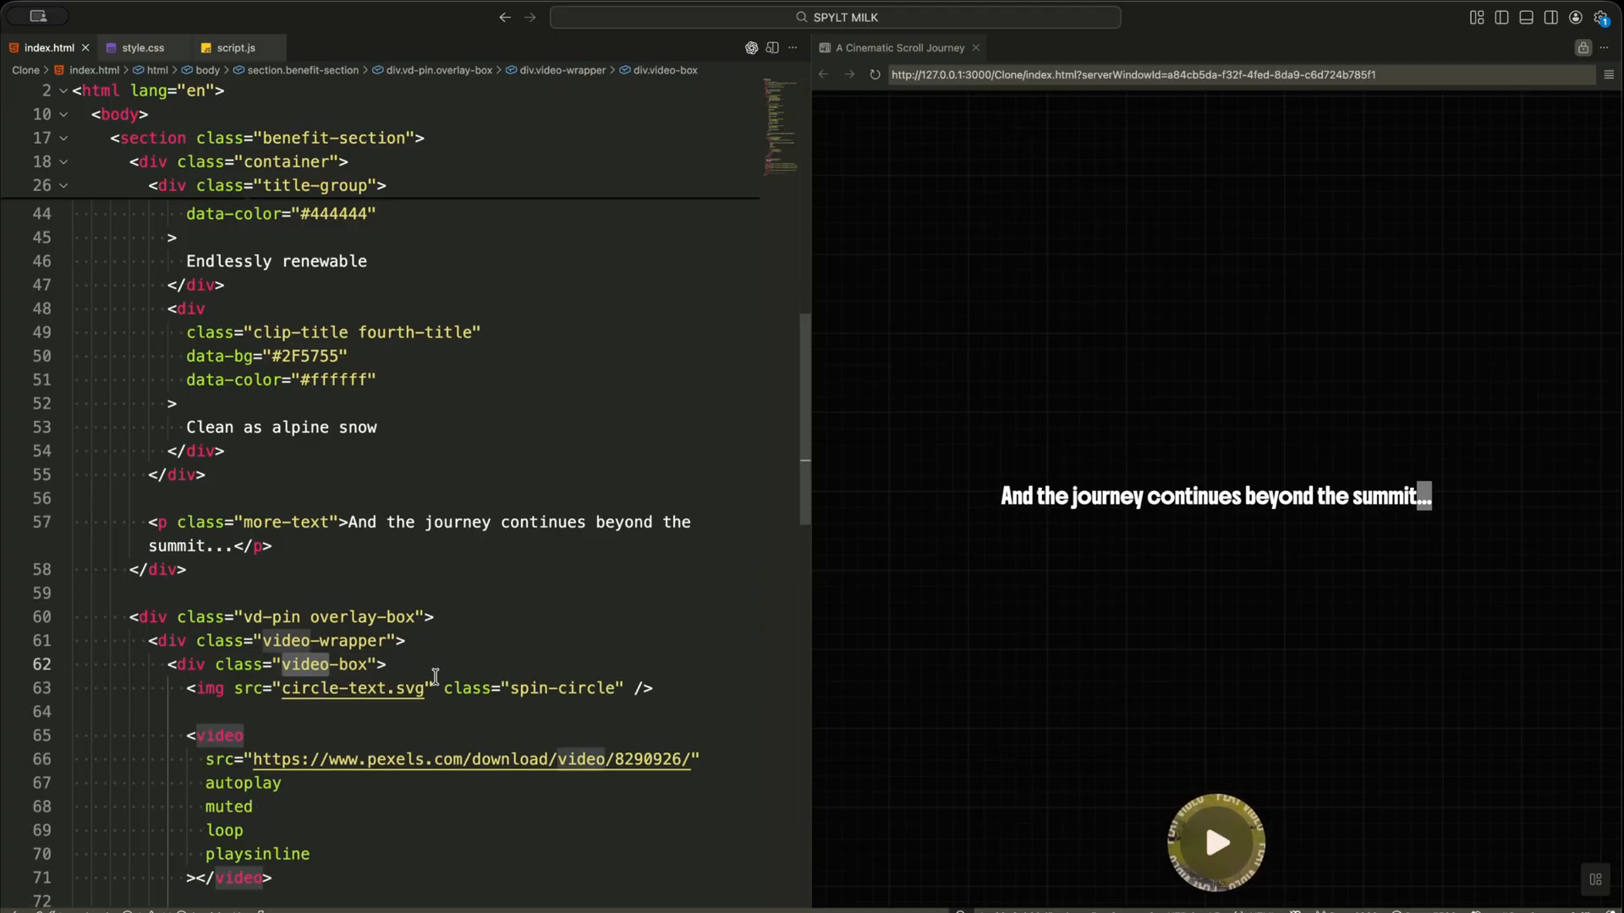
scroll(435, 679, down, 2)
click(655, 584)
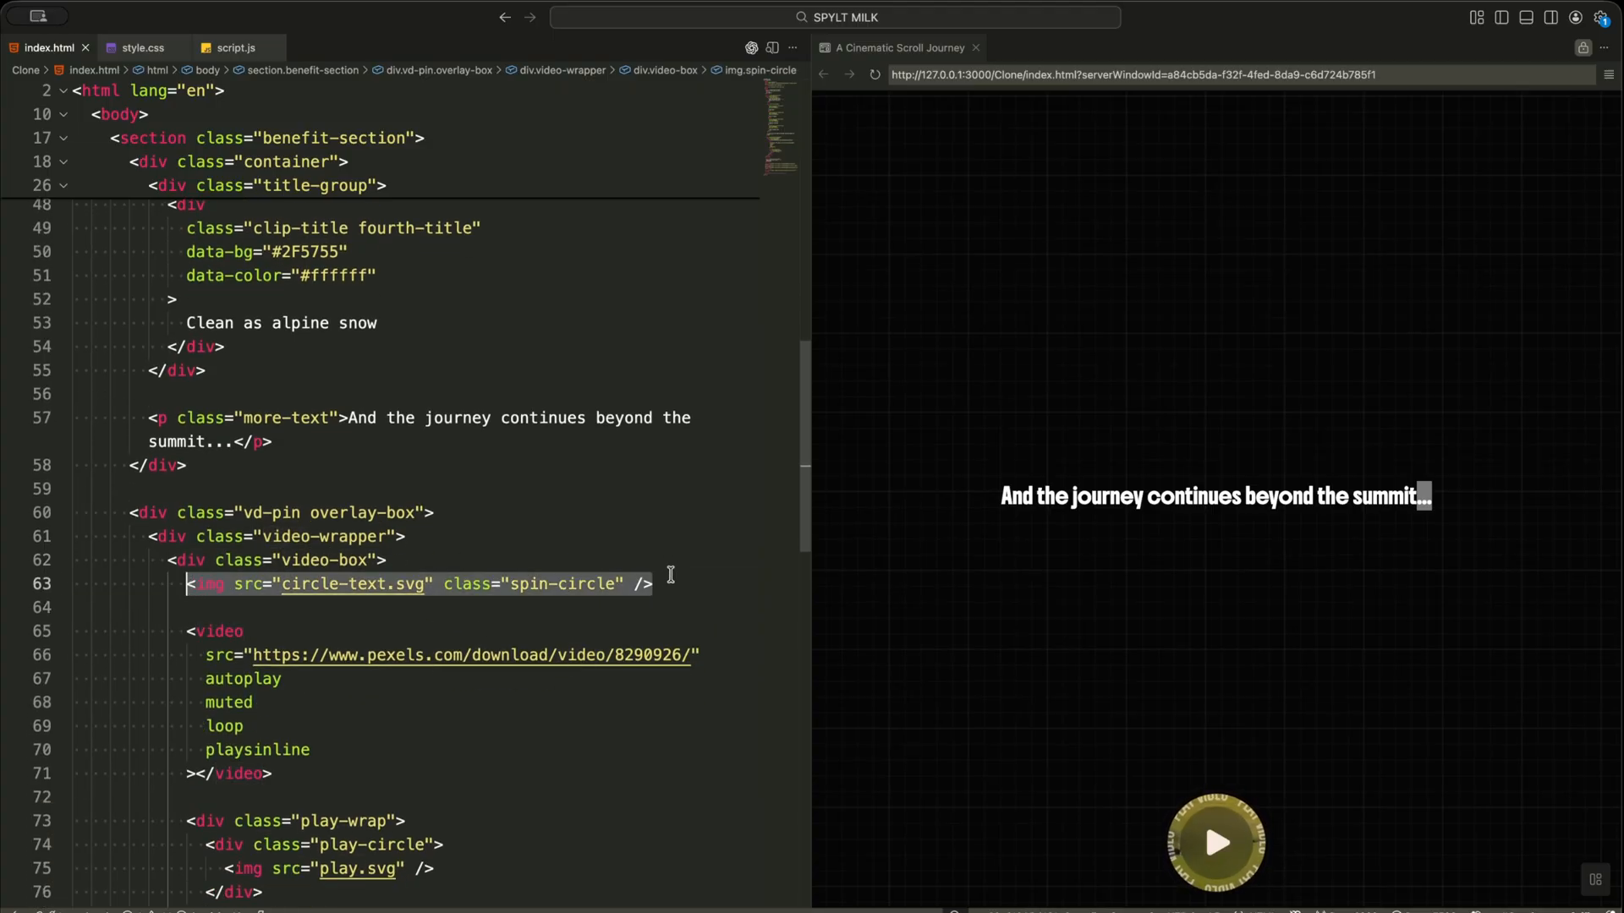
click(671, 578)
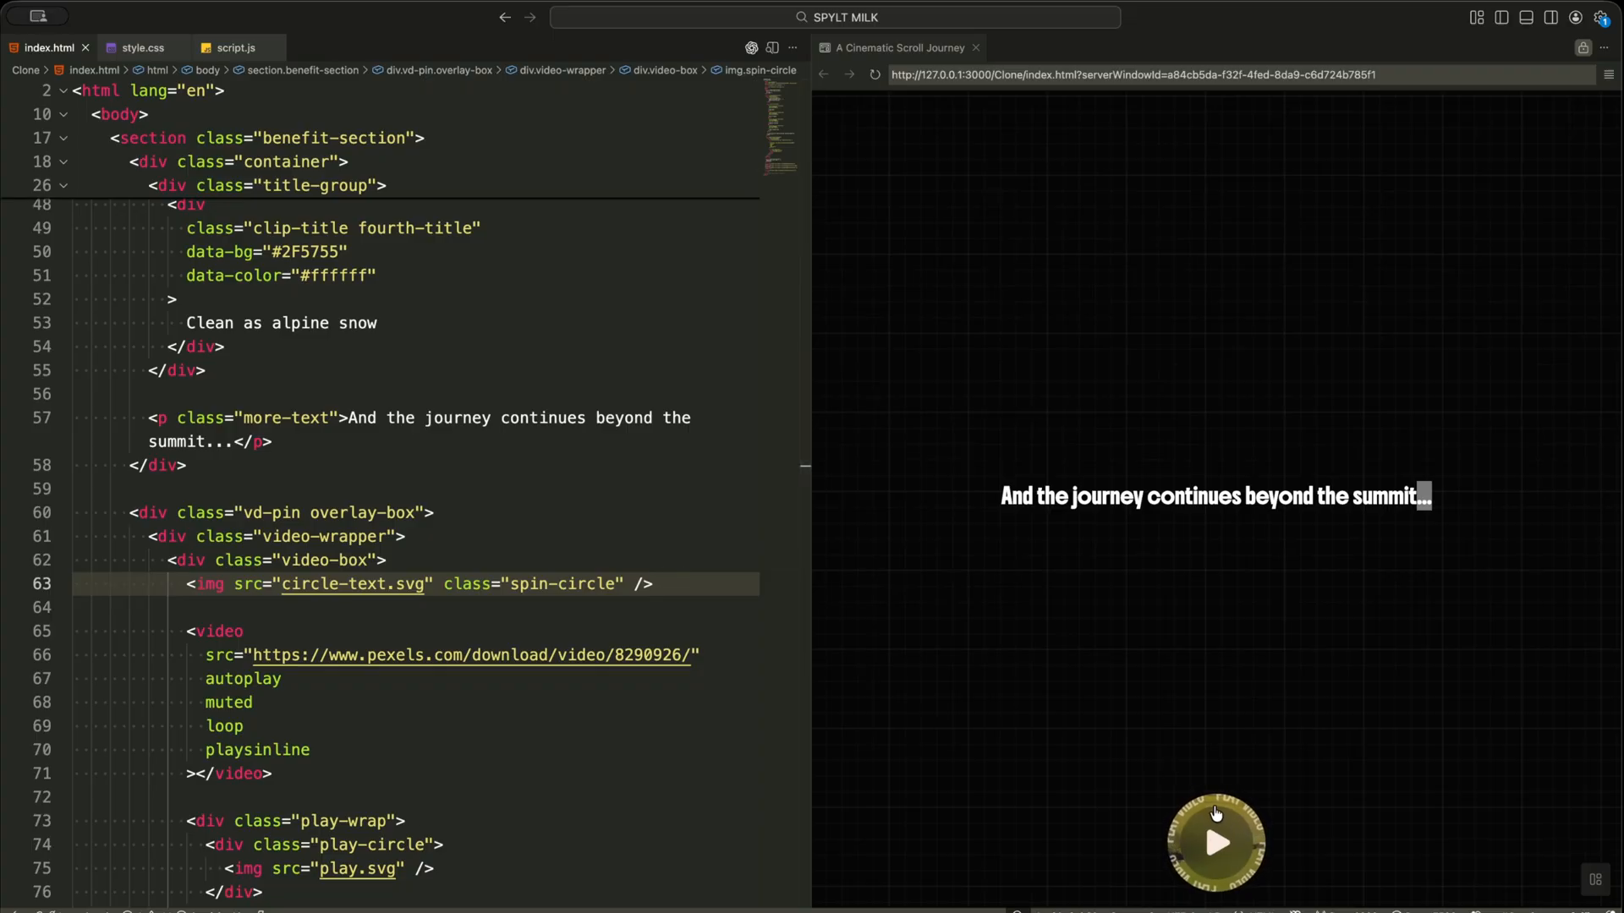
scroll(469, 701, down, 3)
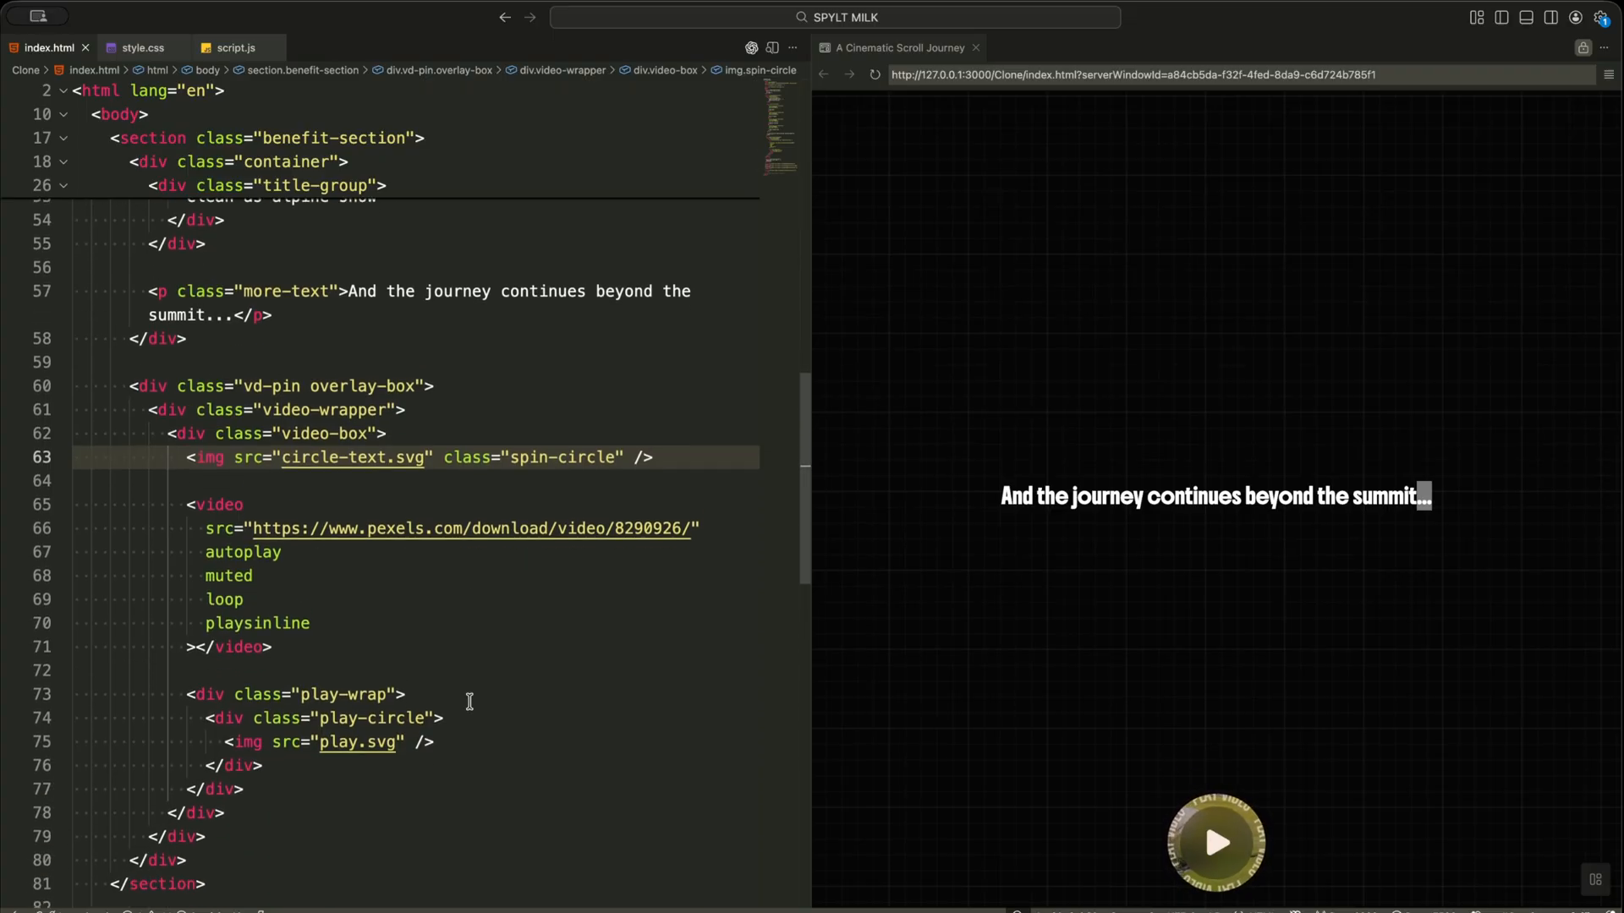
scroll(977, 634, down, 3)
scroll(977, 635, down, 3)
scroll(388, 636, down, 4)
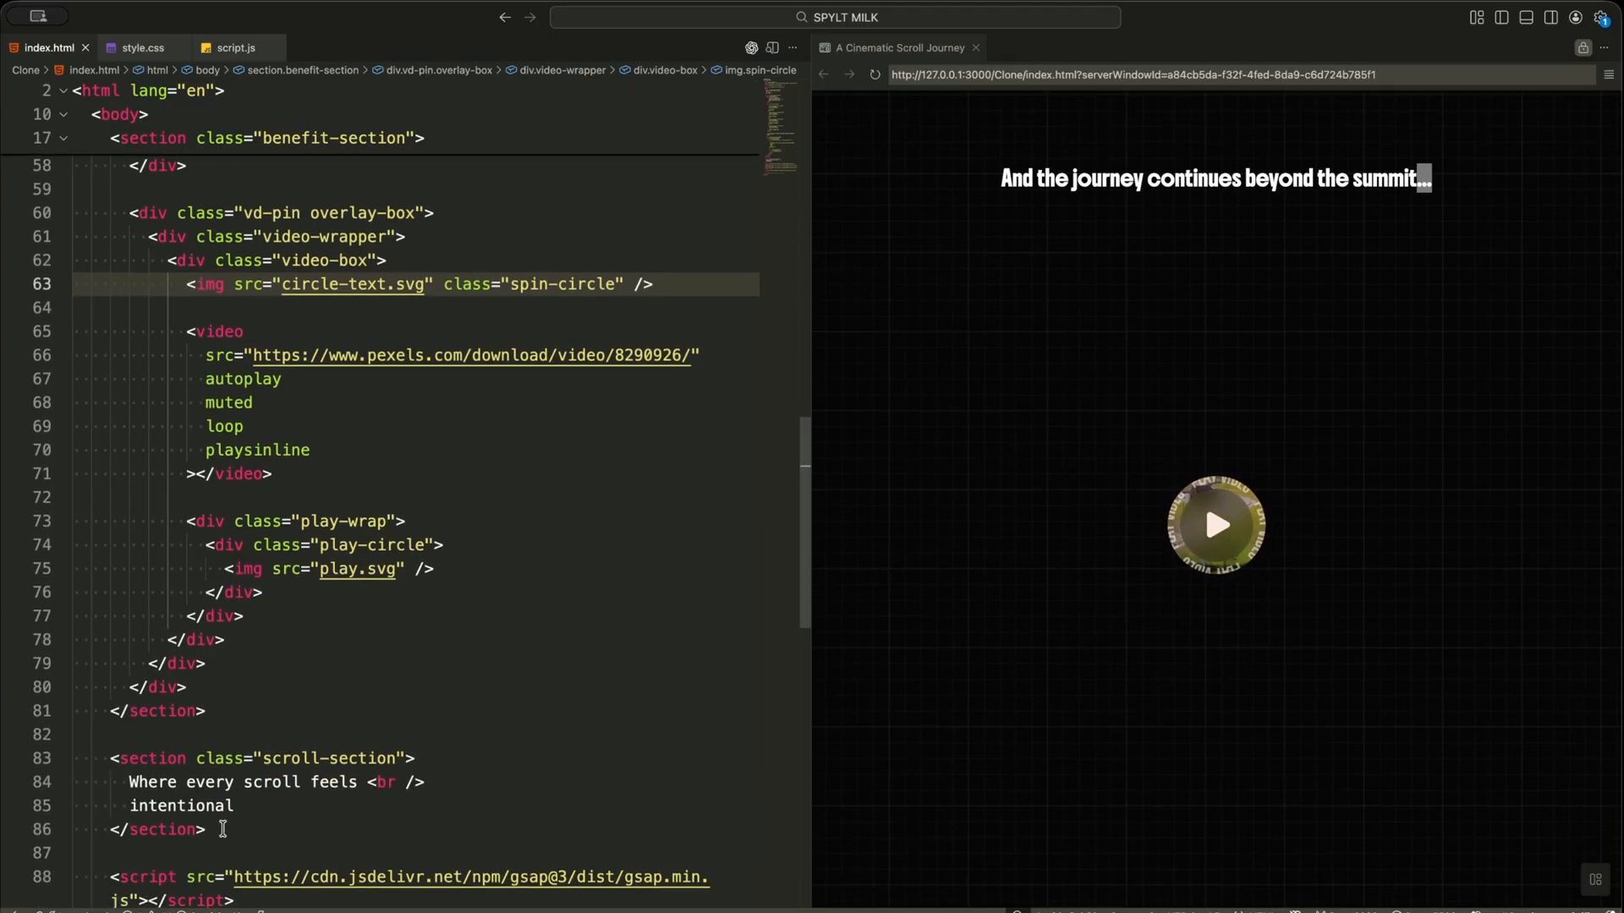
drag(221, 829, 144, 782)
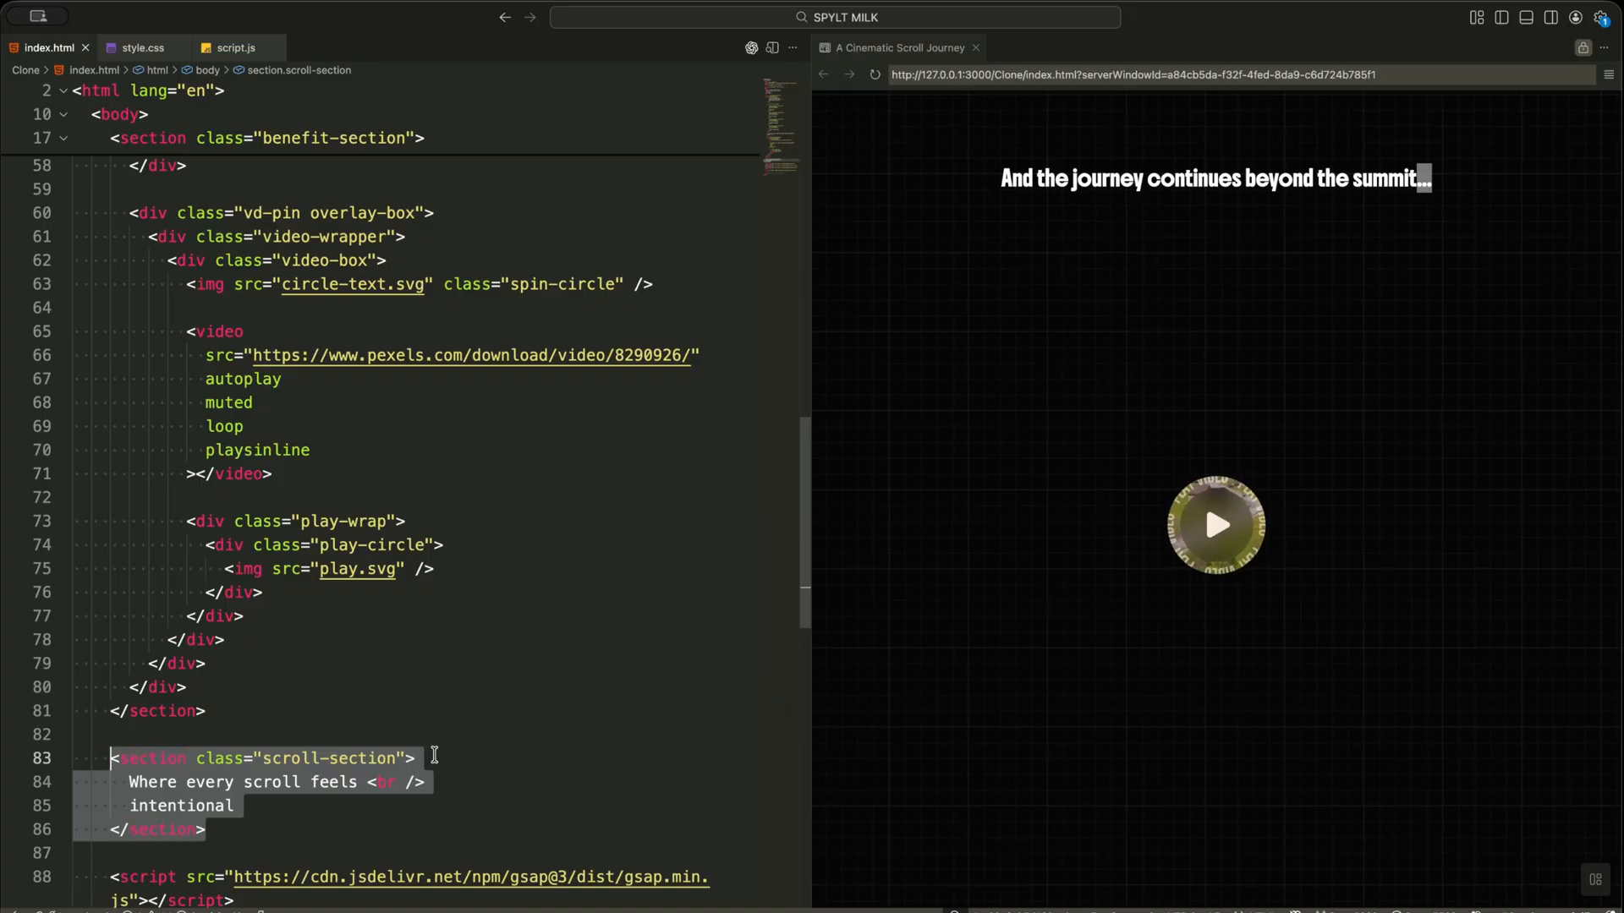
- Review the GSAP, SplitText and Lenis library includes and move to the commented-out script.js tag
click(433, 757)
scroll(648, 699, down, 8)
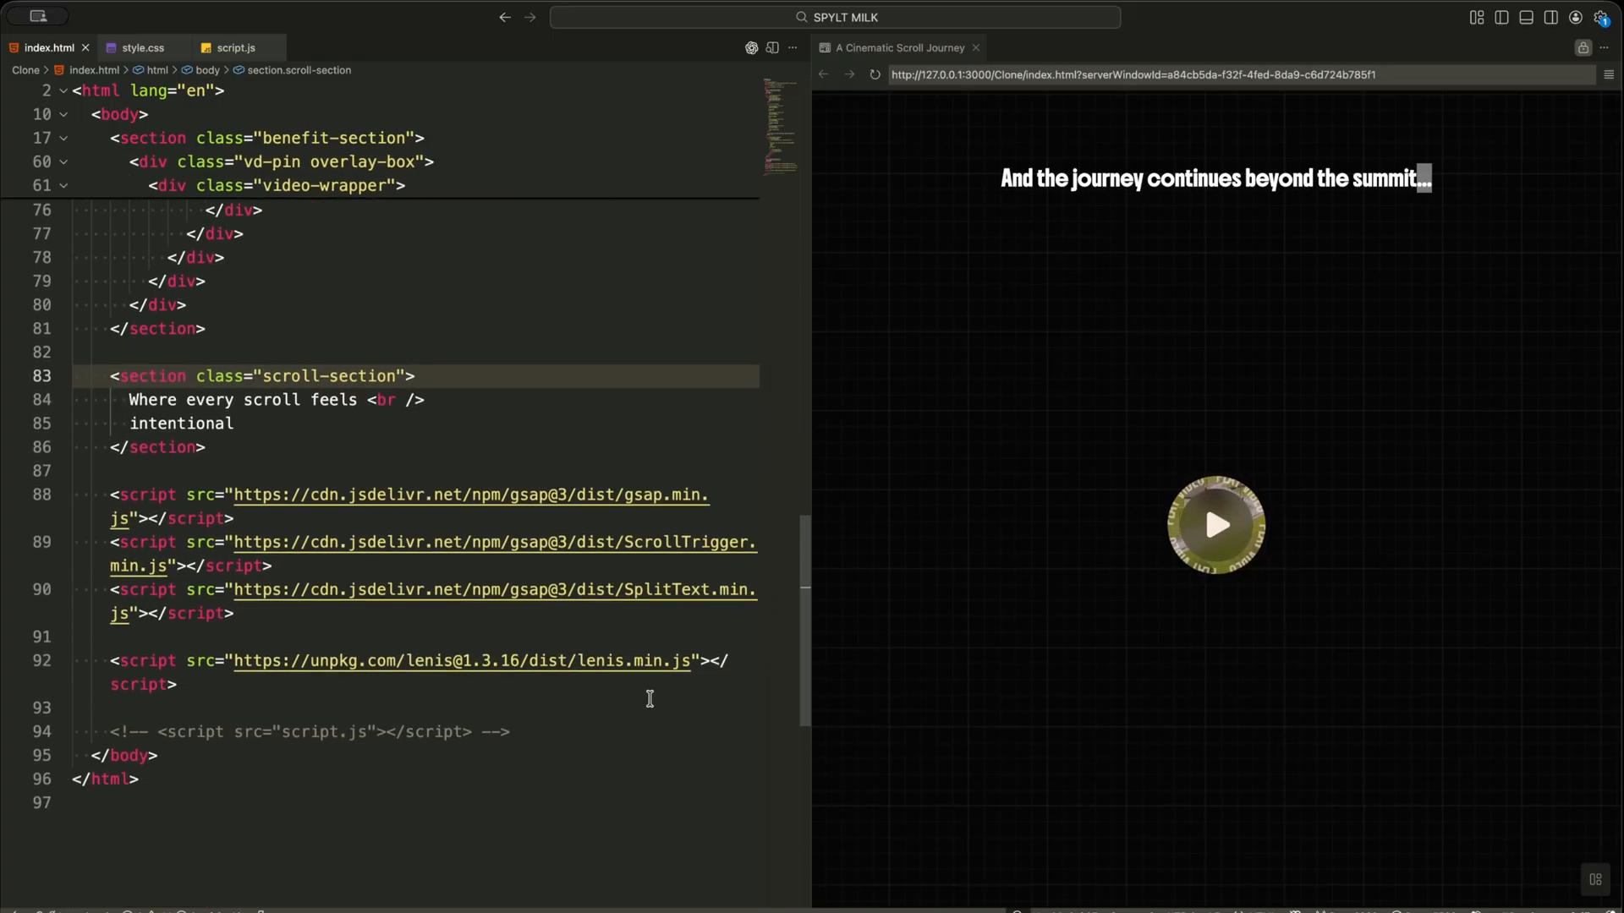
double_click(132, 494)
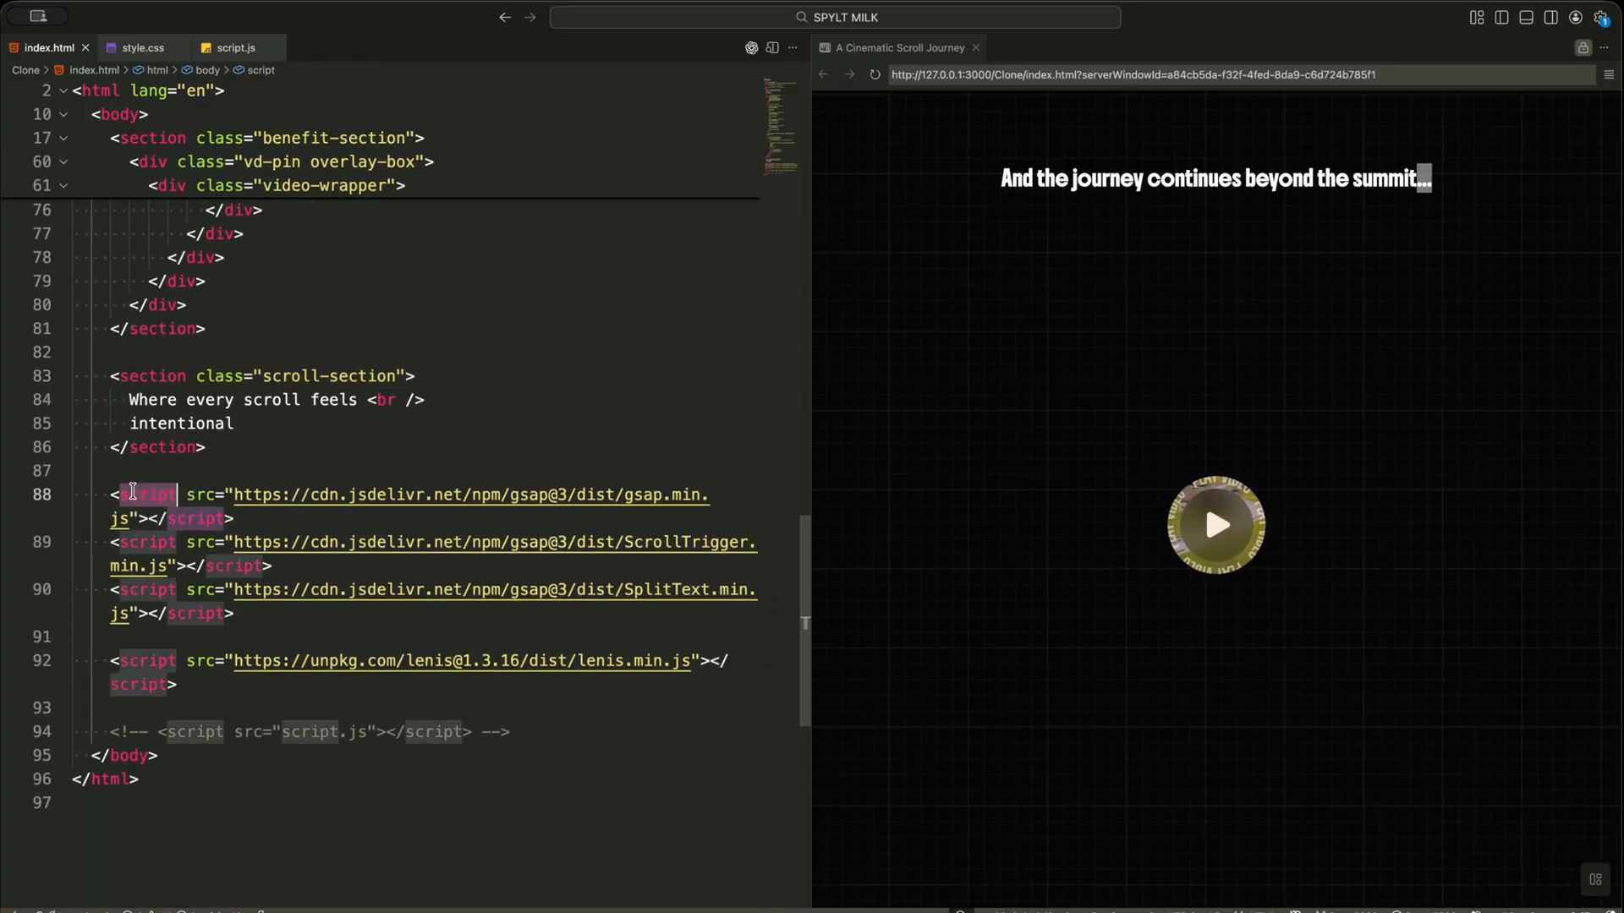
double_click(641, 495)
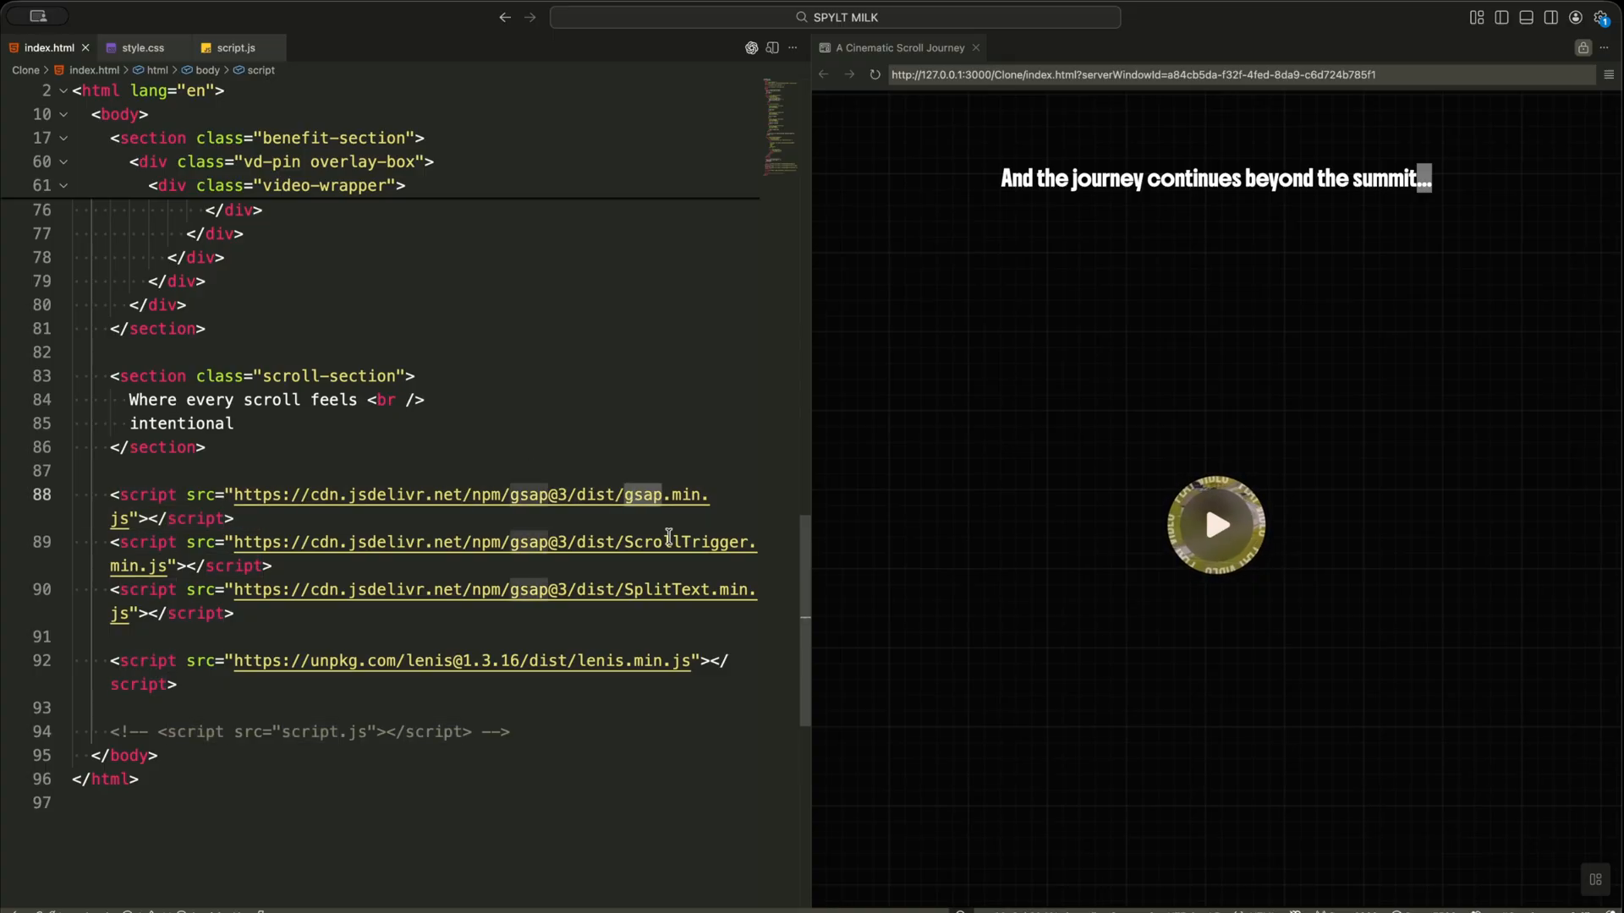
double_click(645, 589)
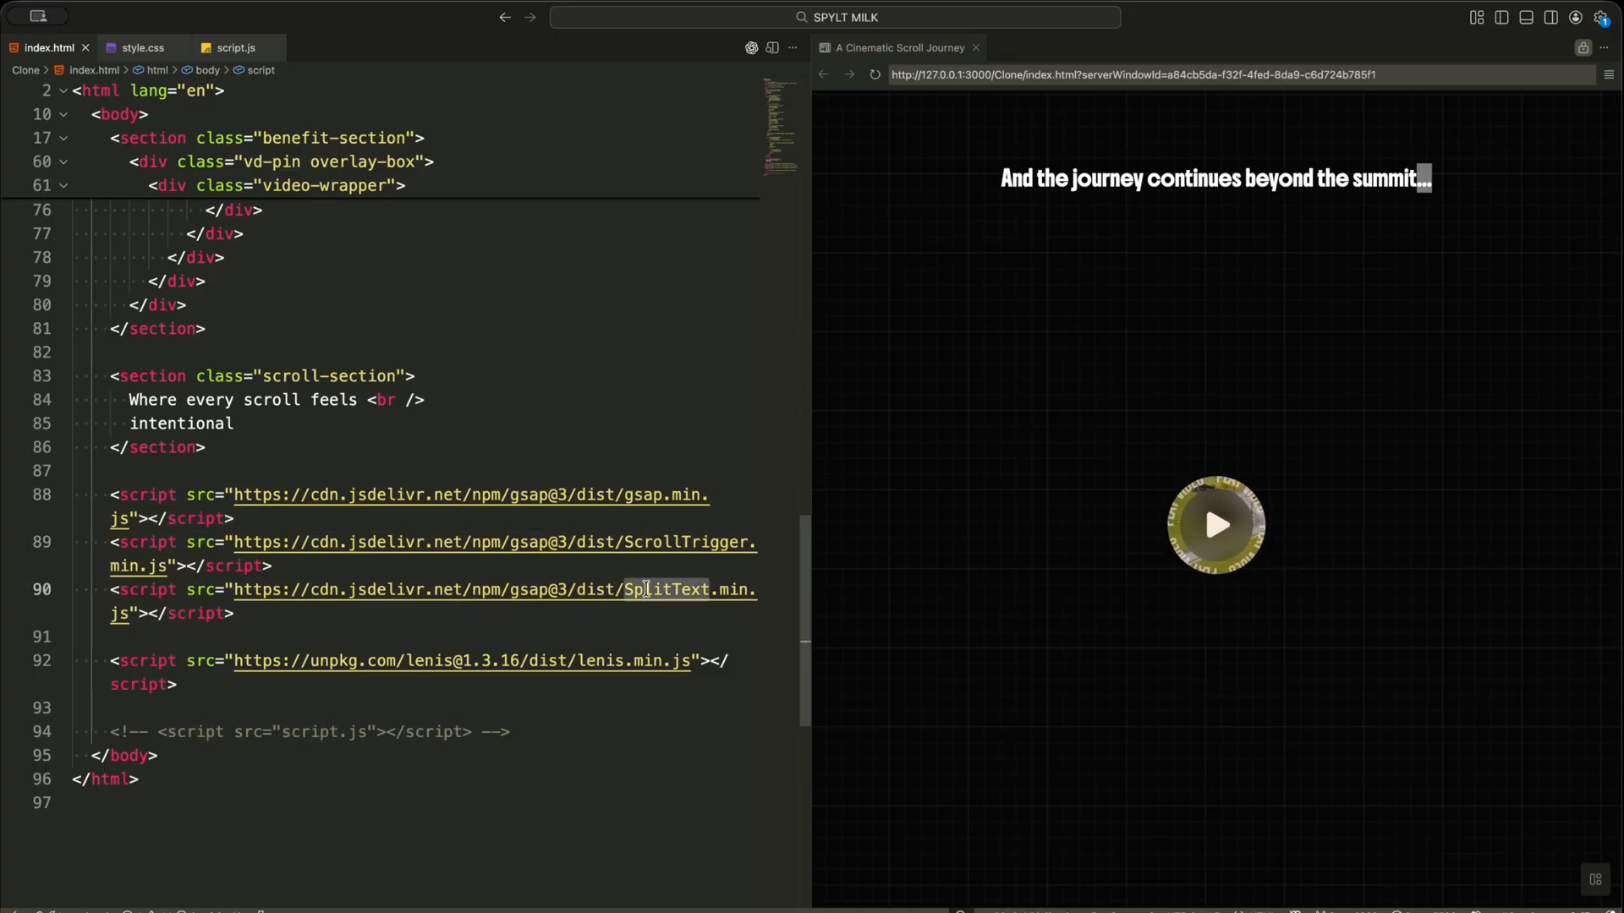
double_click(603, 660)
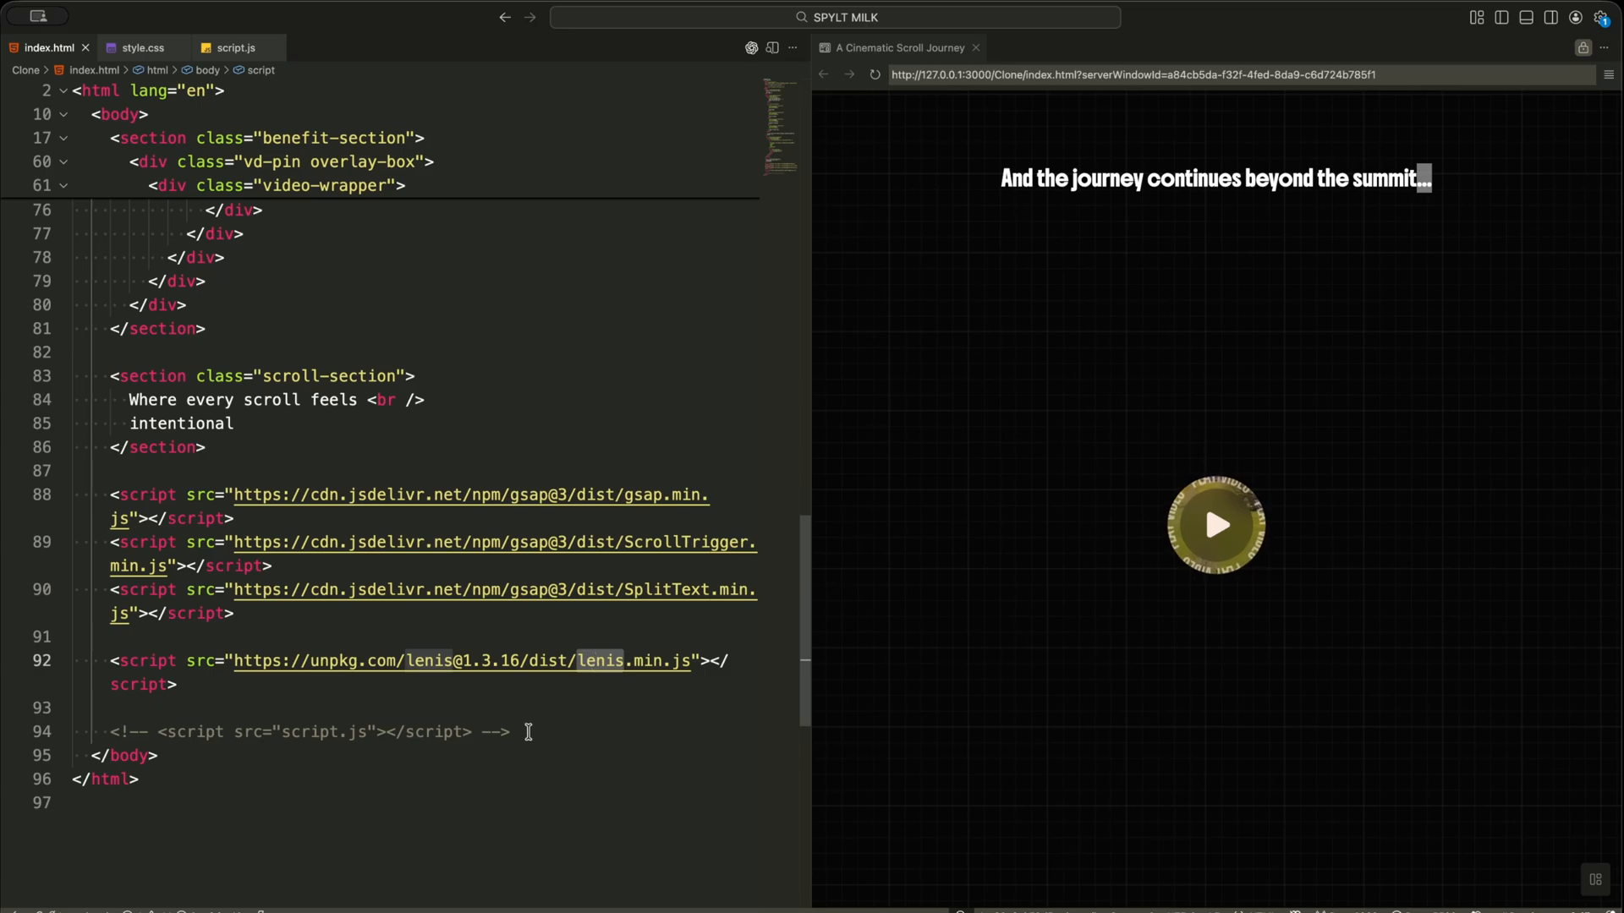
click(527, 731)
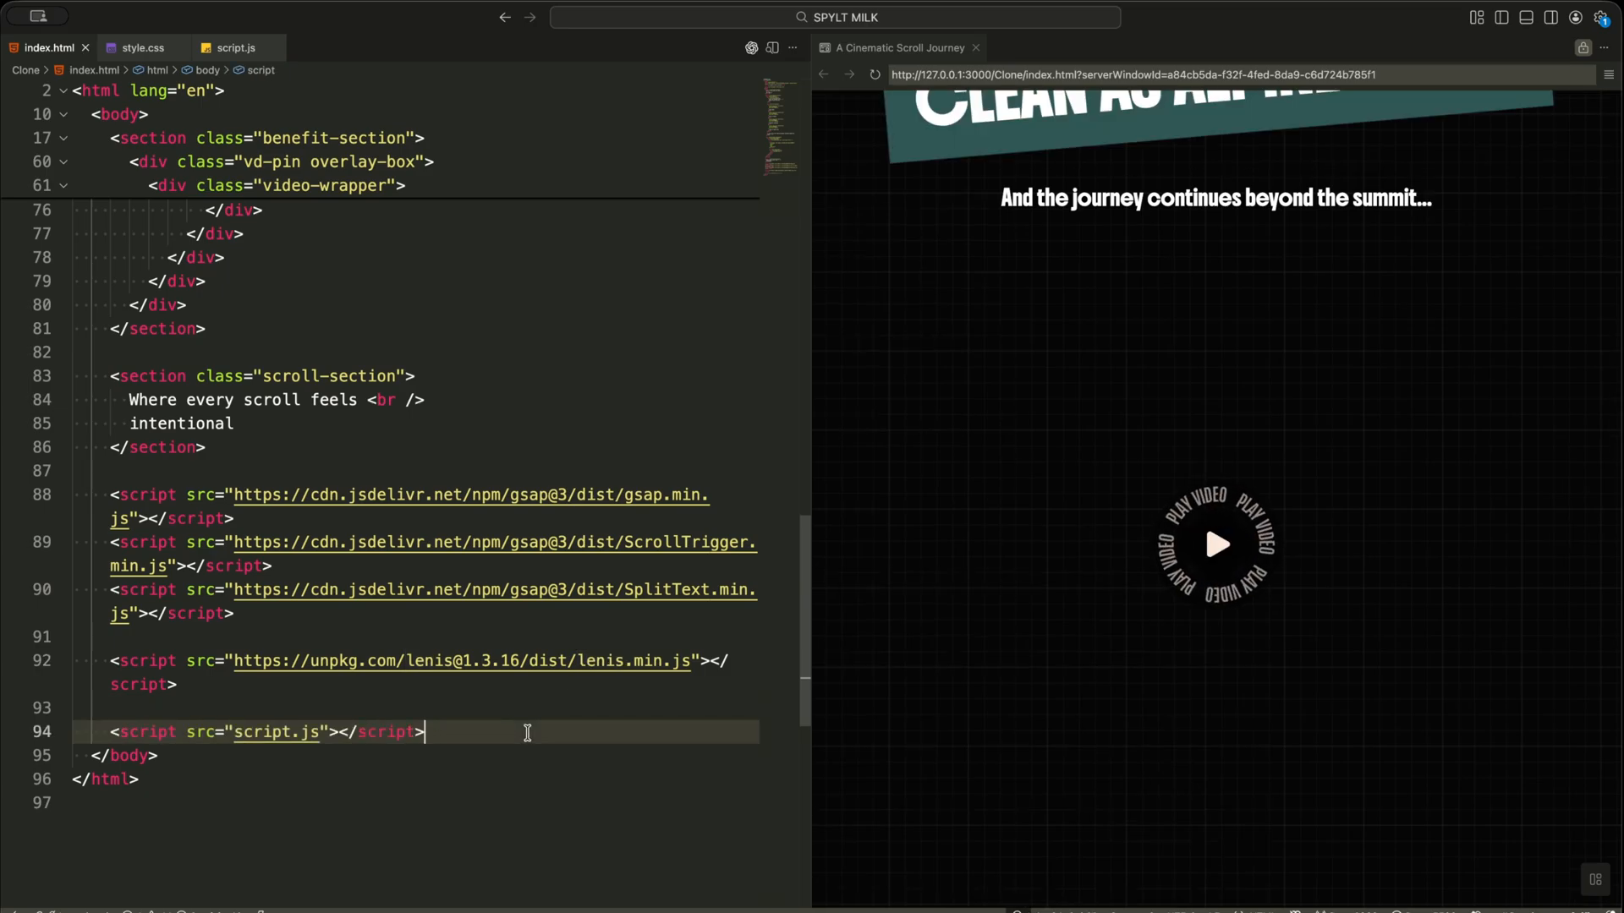
scroll(1155, 586, down, 2)
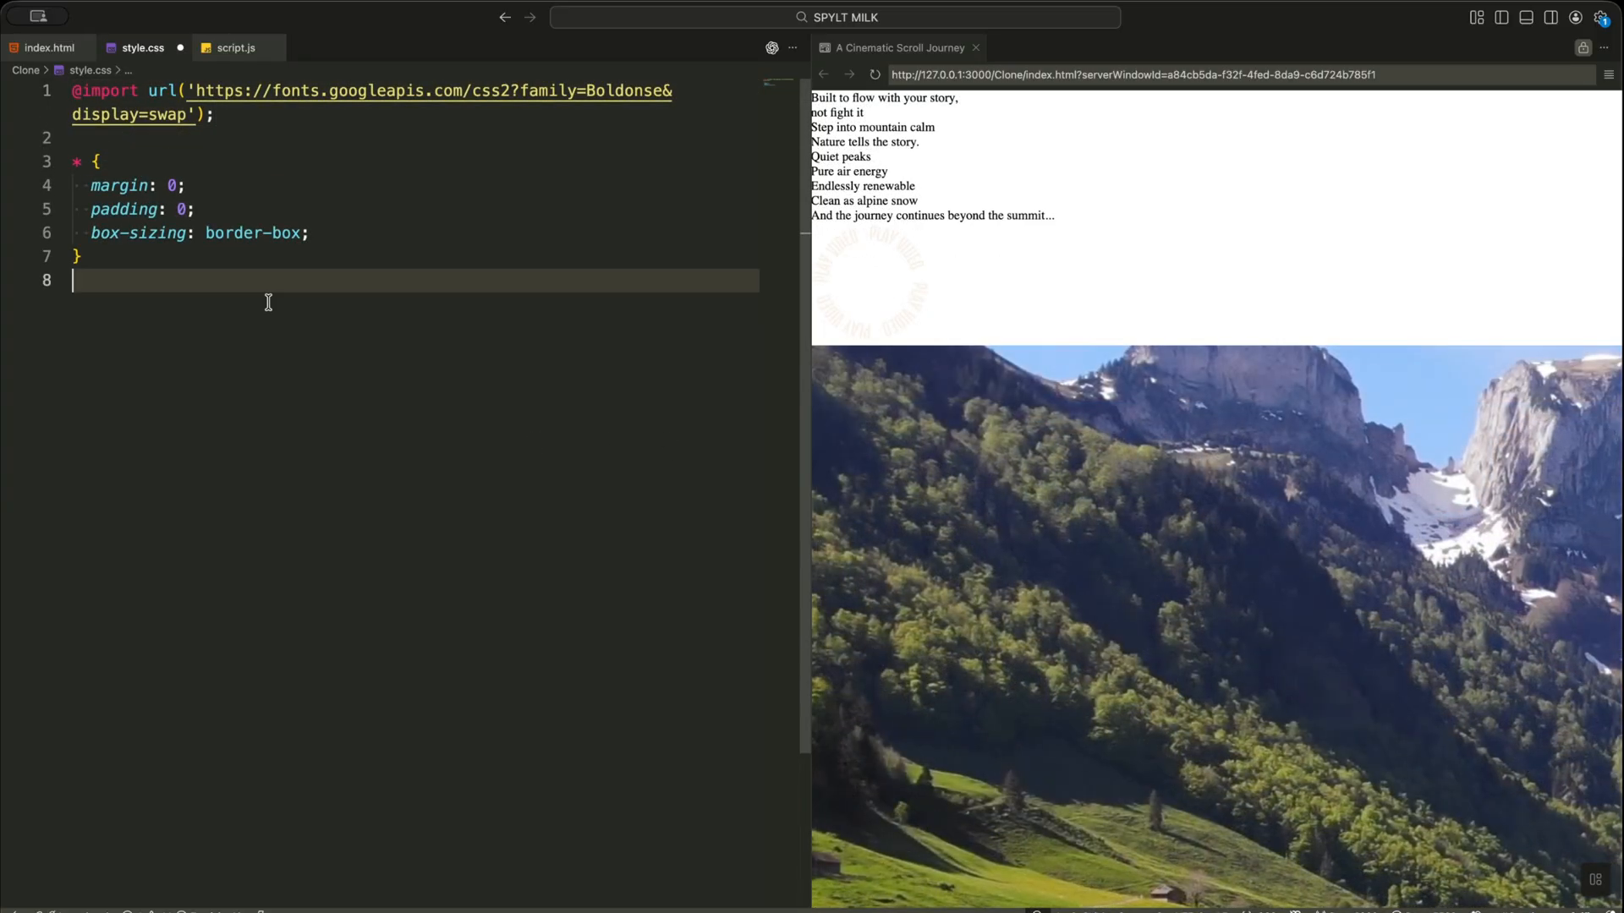
- Save style.css with the body rule: #0e0e0f grid-lined background, white text and Boldonse font
key(ctrl+s)
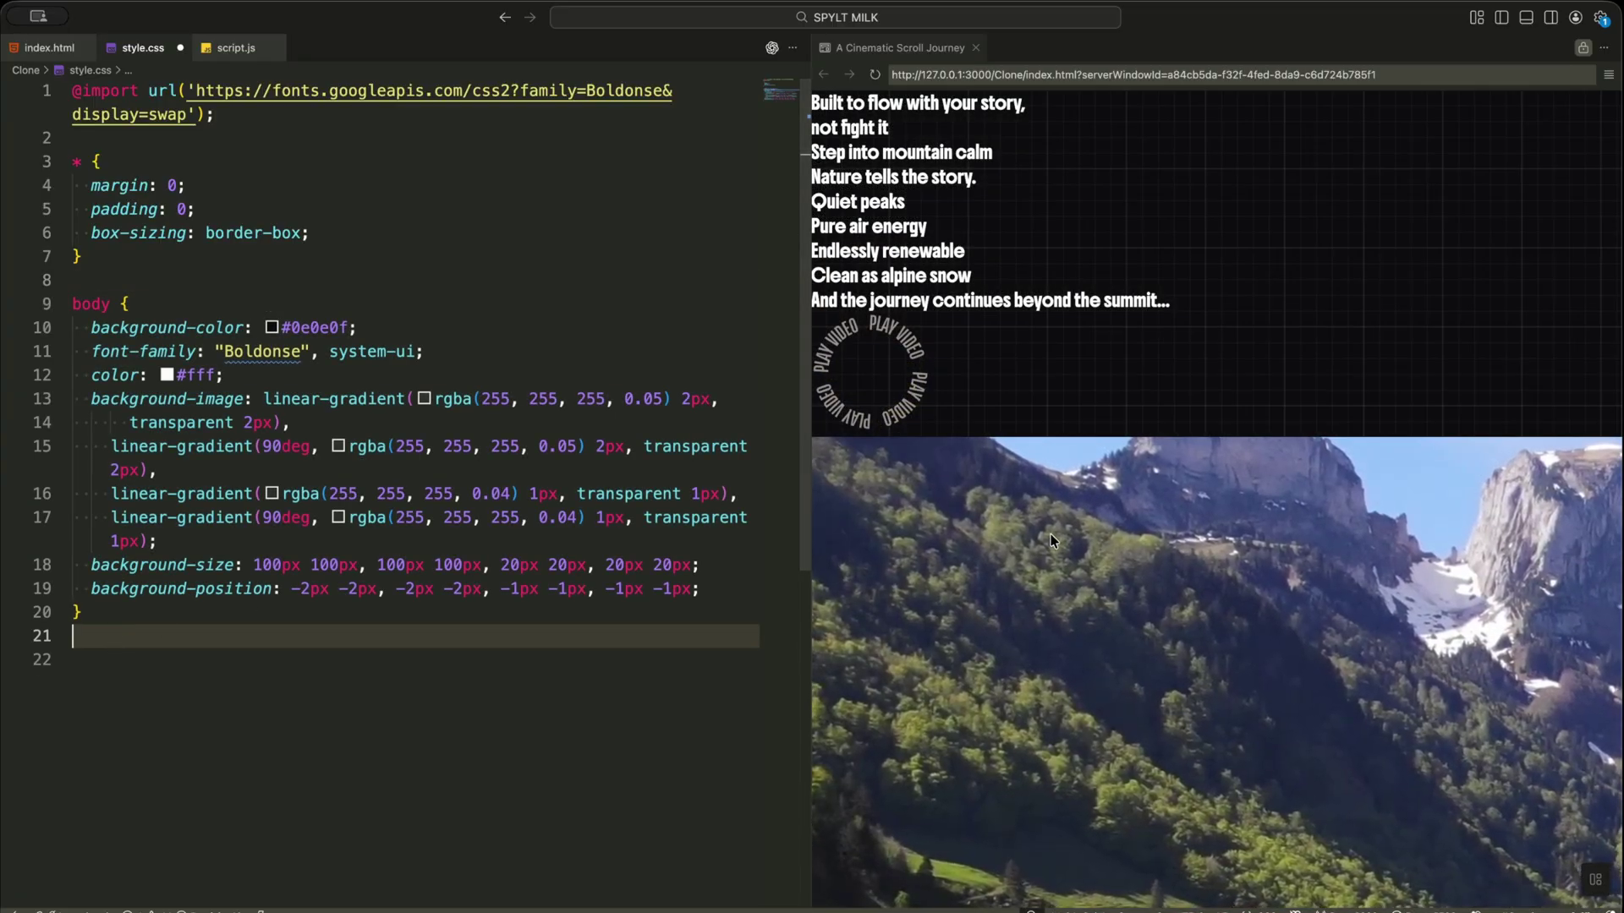
scroll(1050, 533, down, 5)
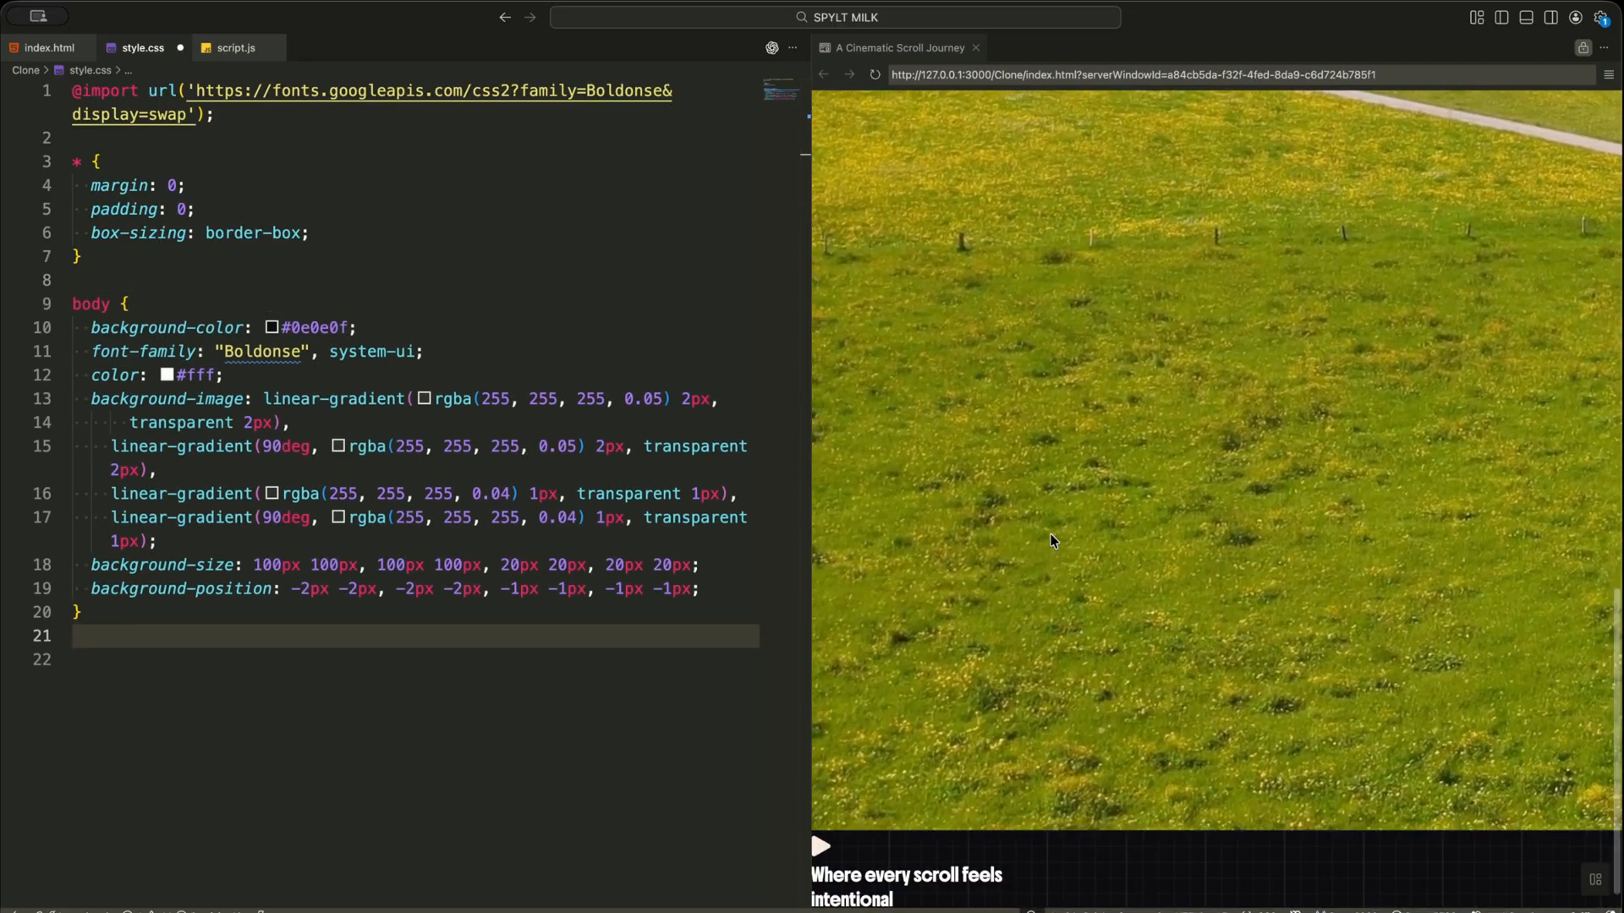
scroll(1051, 540, up, 5)
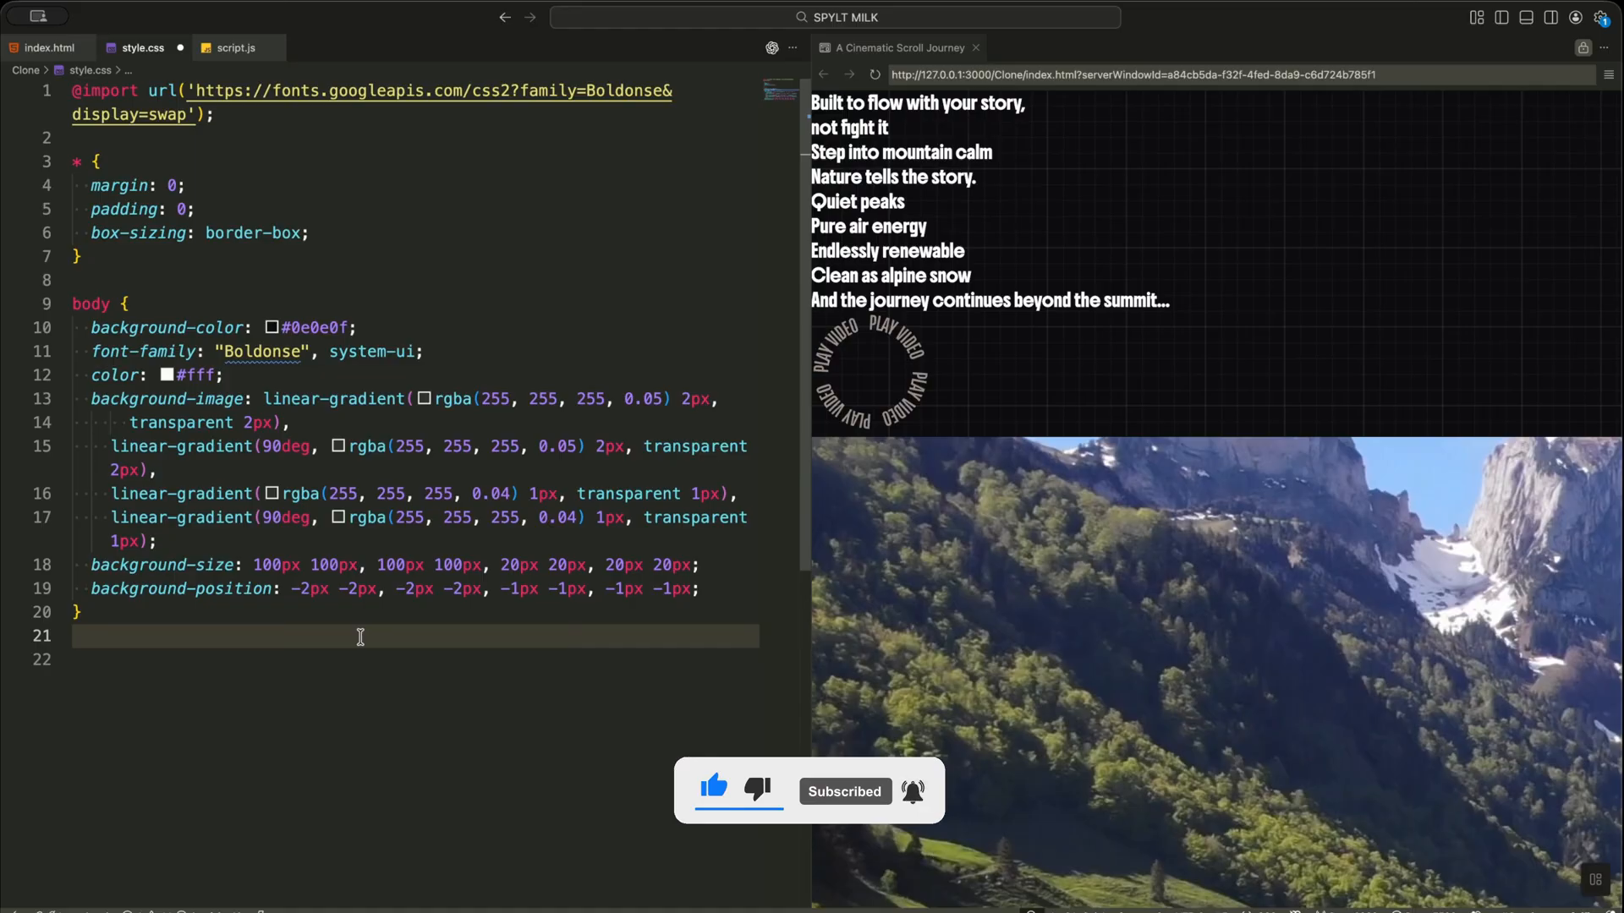
- Paste the .scroll-section, .benefit-section, .container and .col-center rules into style.css
text(.scroll-section {   height: 100vh;   font-size: 3rem;   text-transform: uppercase;   display: flex;   align-items: center;   justify-content: center;   font-weight: bold;   text-align: center; })
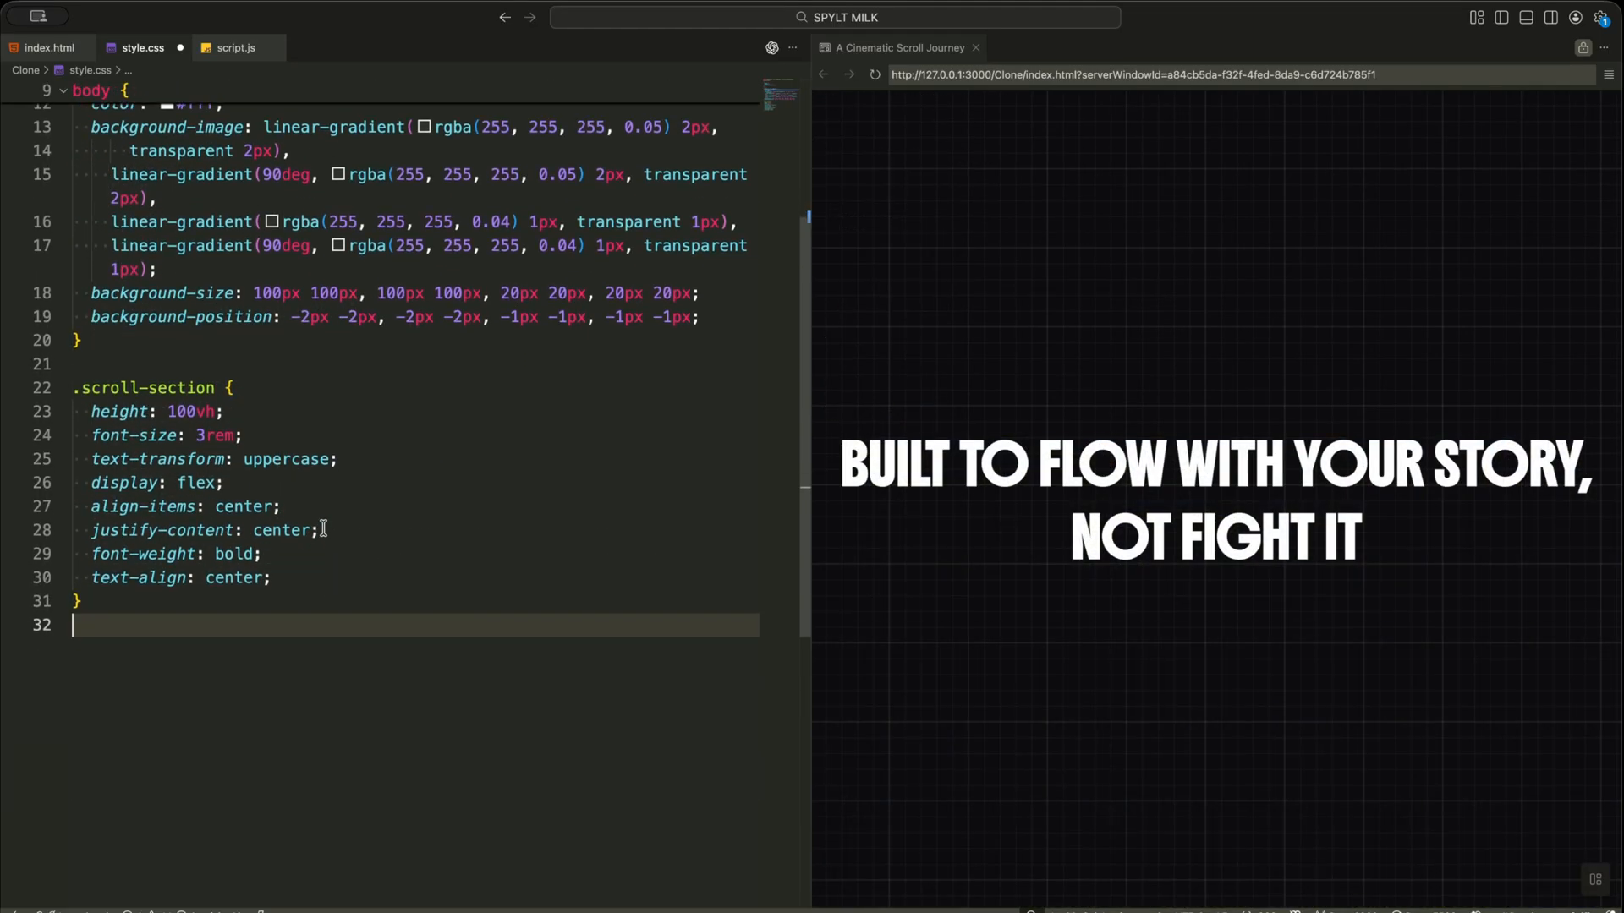
scroll(1073, 633, down, 5)
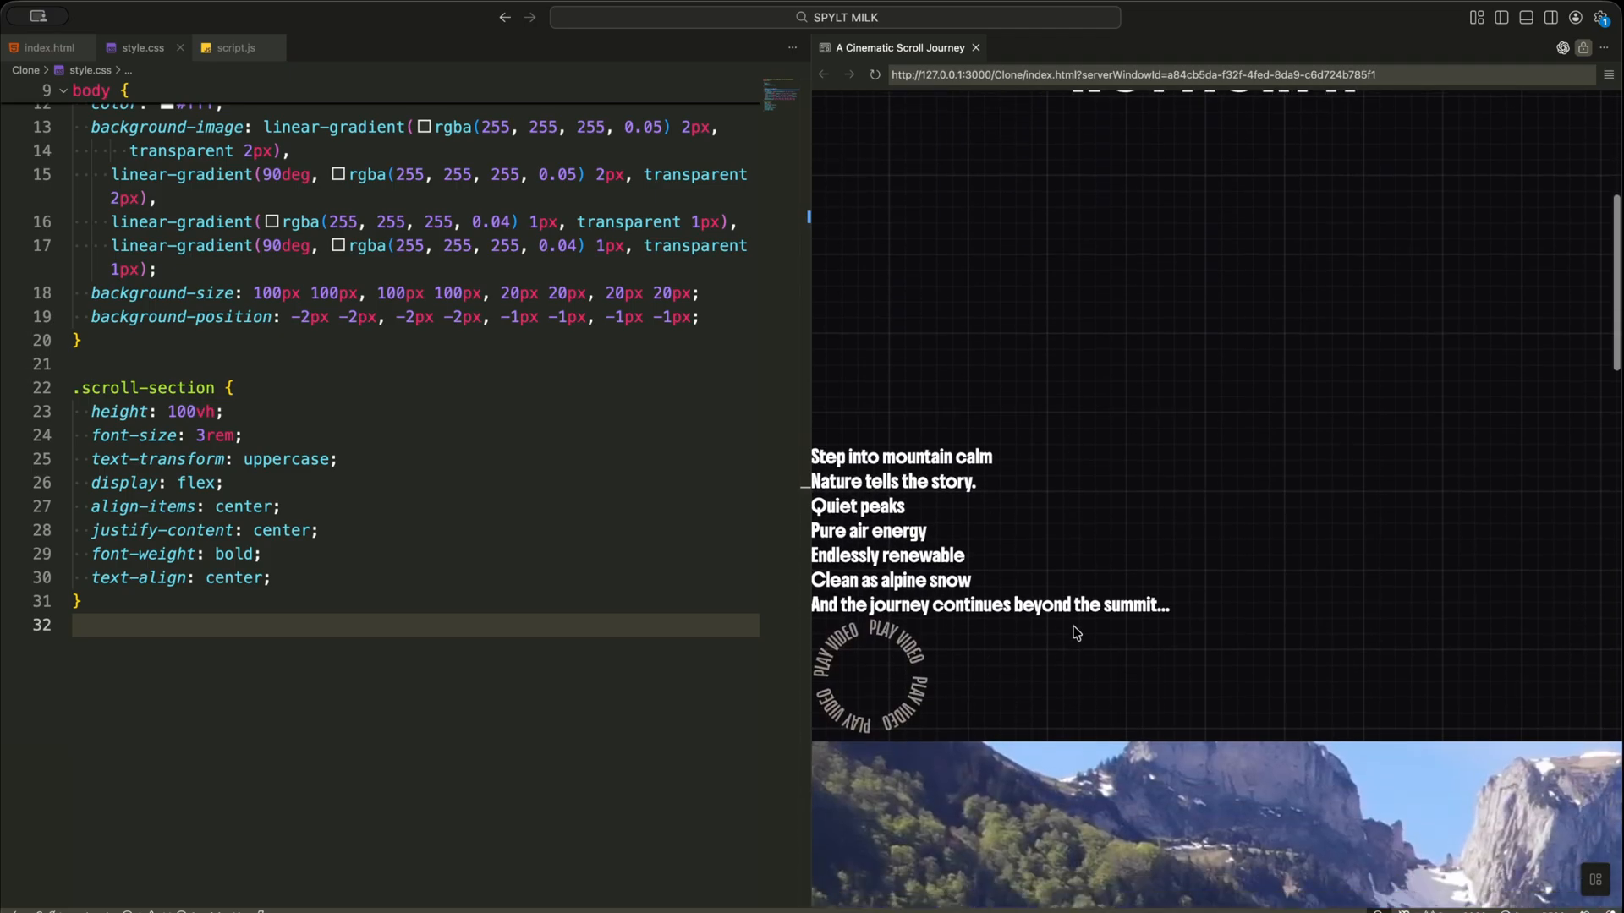
scroll(1074, 632, down, 5)
scroll(1075, 632, down, 5)
scroll(1074, 632, down, 5)
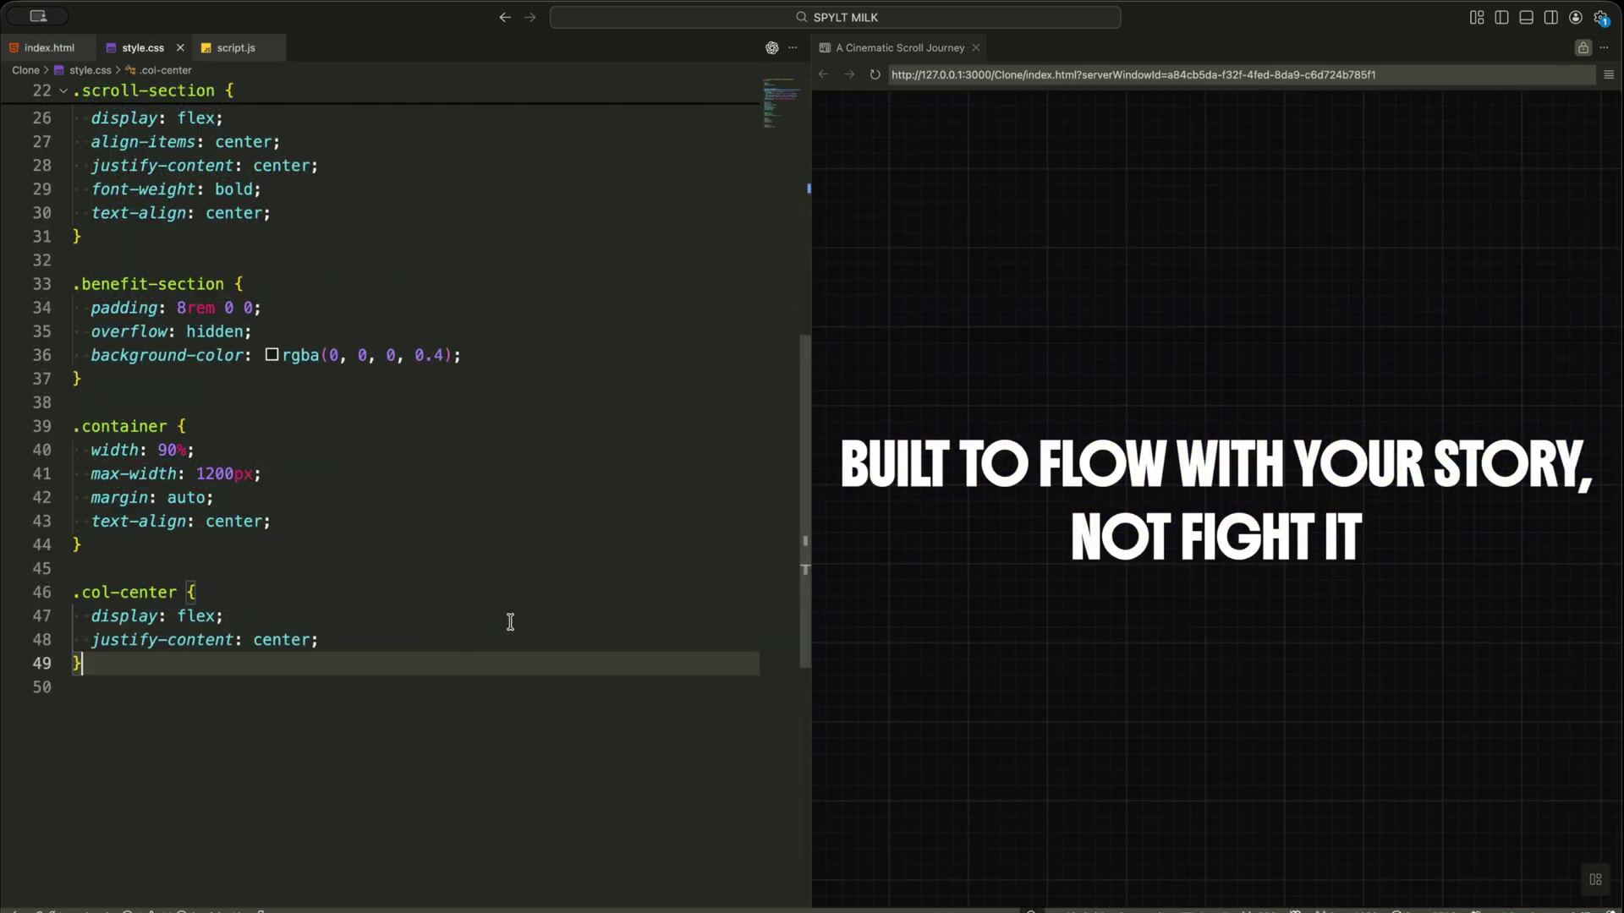
scroll(510, 621, up, 3)
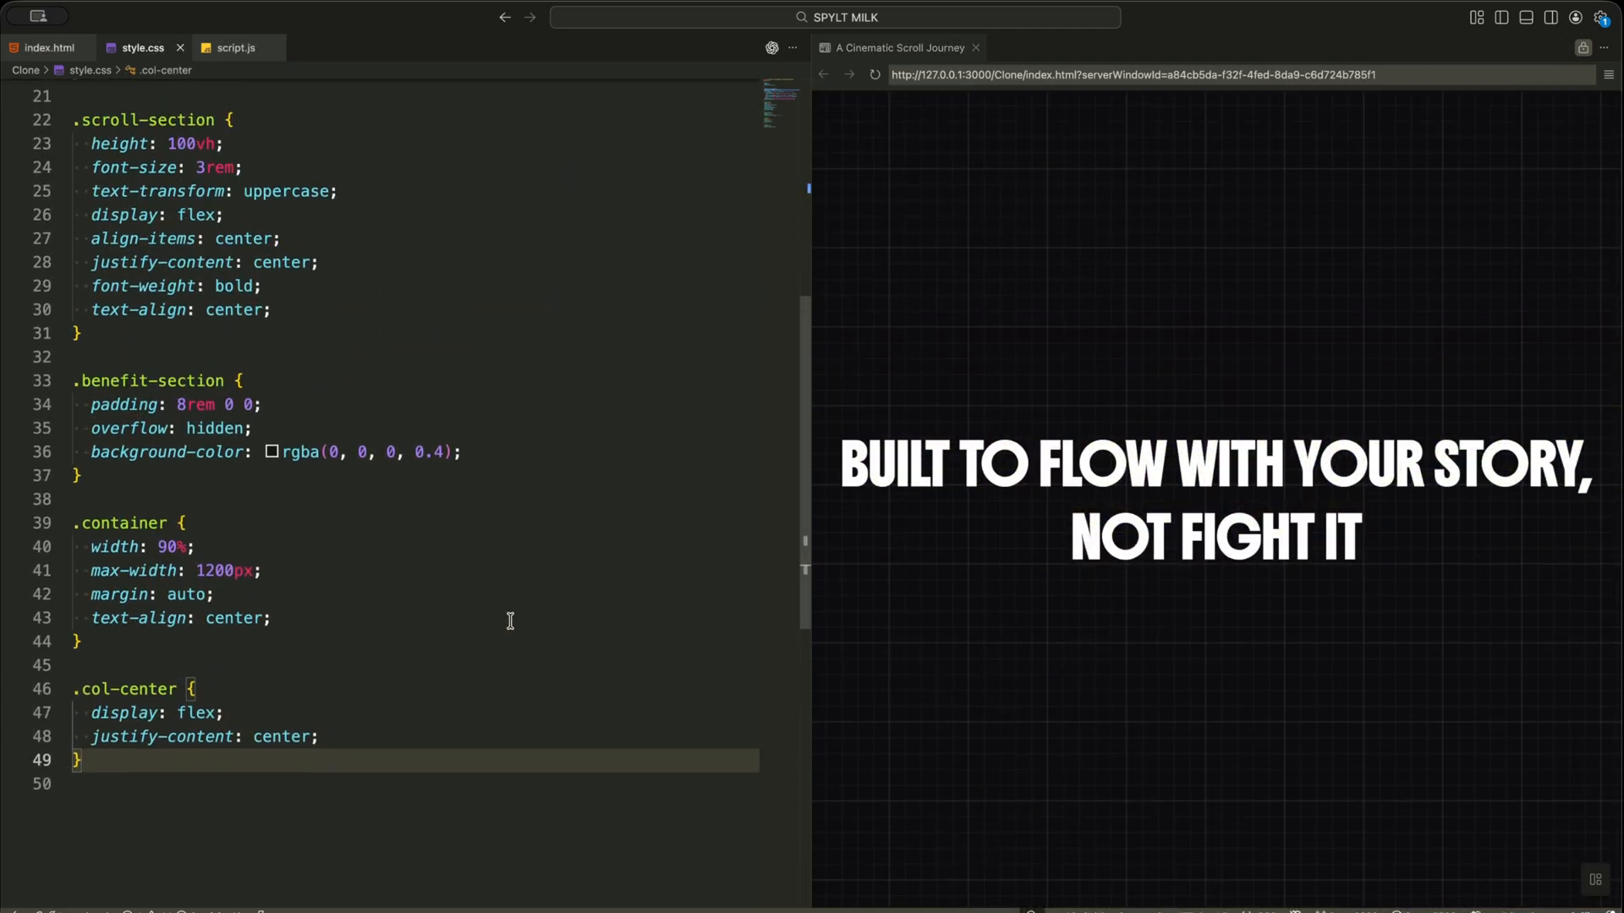
scroll(510, 621, up, 2)
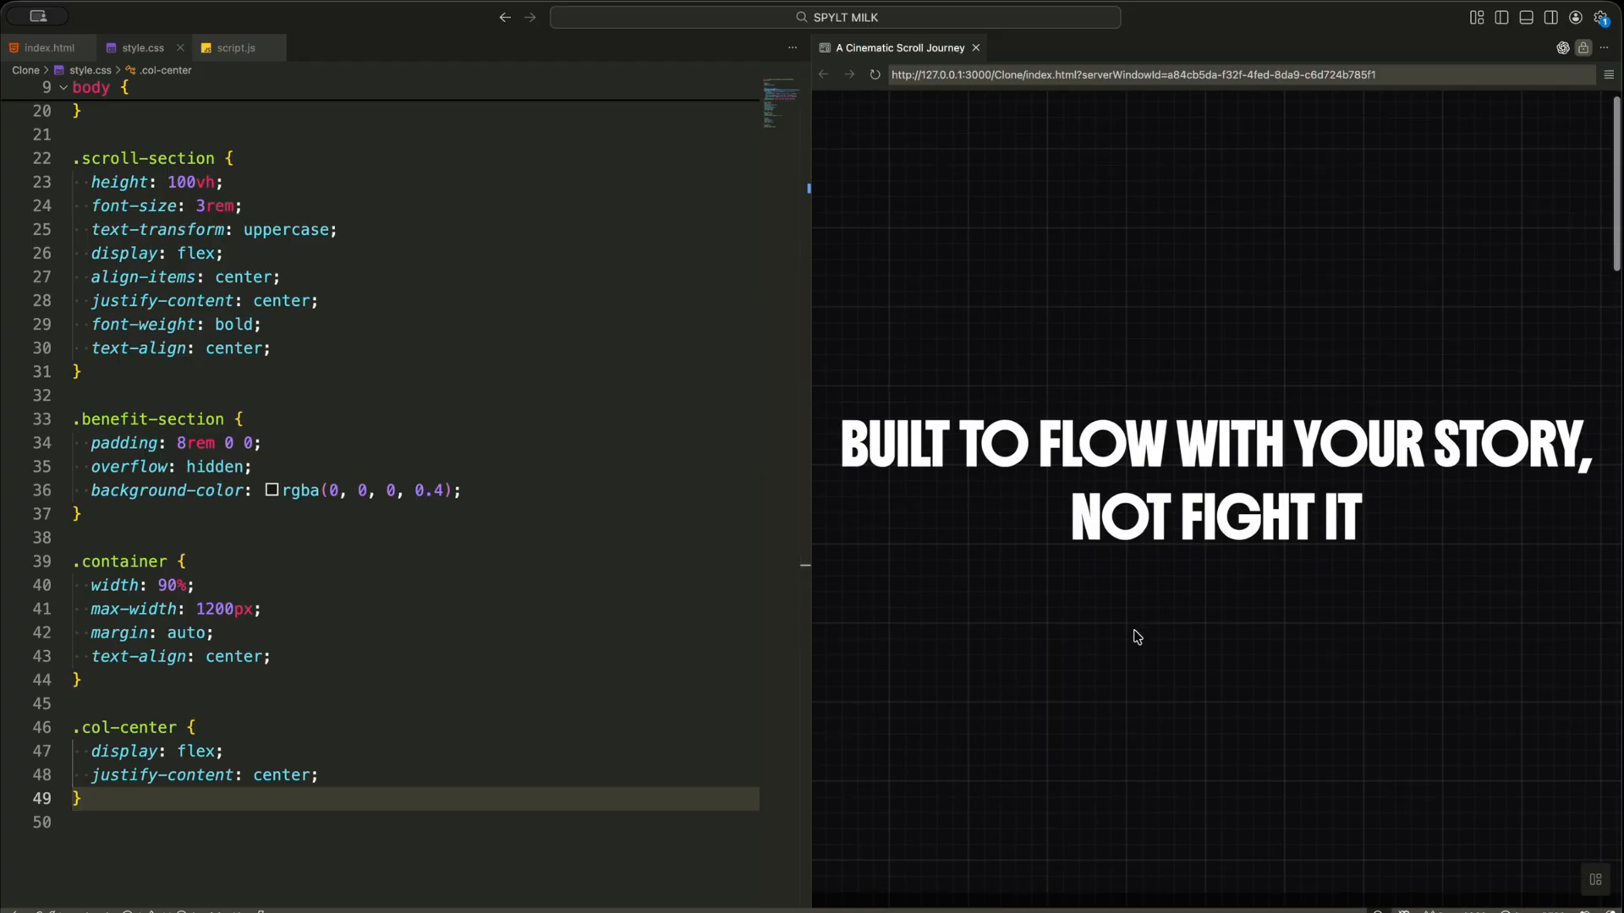
scroll(1135, 636, down, 5)
scroll(1136, 636, down, 5)
scroll(1136, 635, down, 3)
scroll(1136, 635, down, 4)
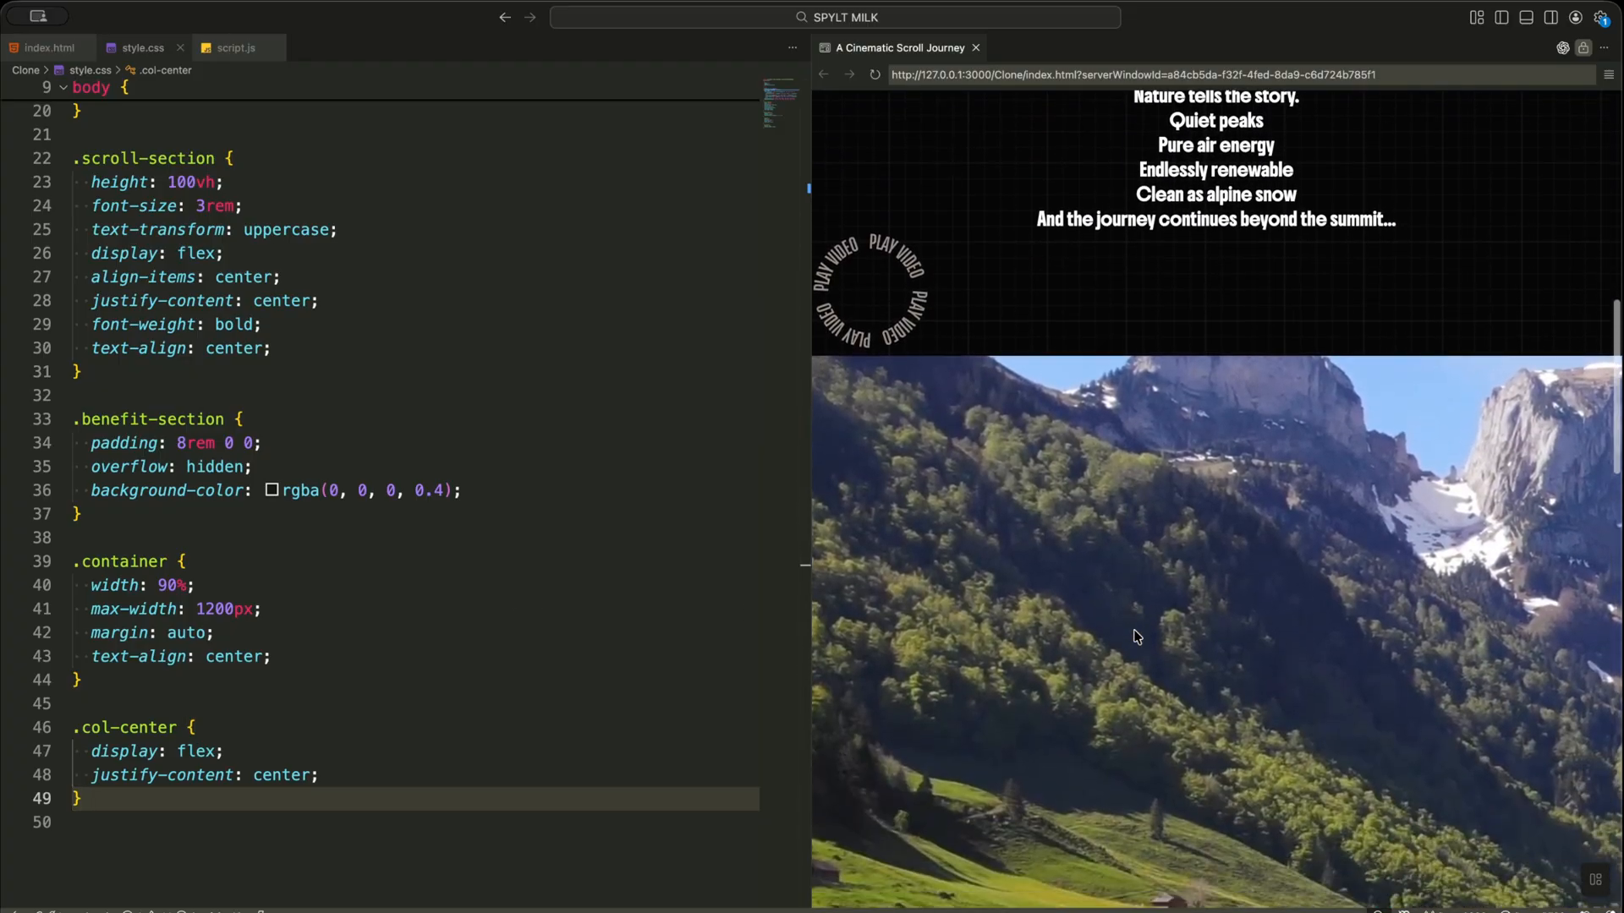
scroll(1136, 635, down, 4)
scroll(1136, 635, down, 3)
scroll(1136, 636, down, 4)
scroll(1136, 635, down, 4)
scroll(1135, 636, down, 3)
scroll(1135, 636, up, 4)
scroll(1136, 636, up, 4)
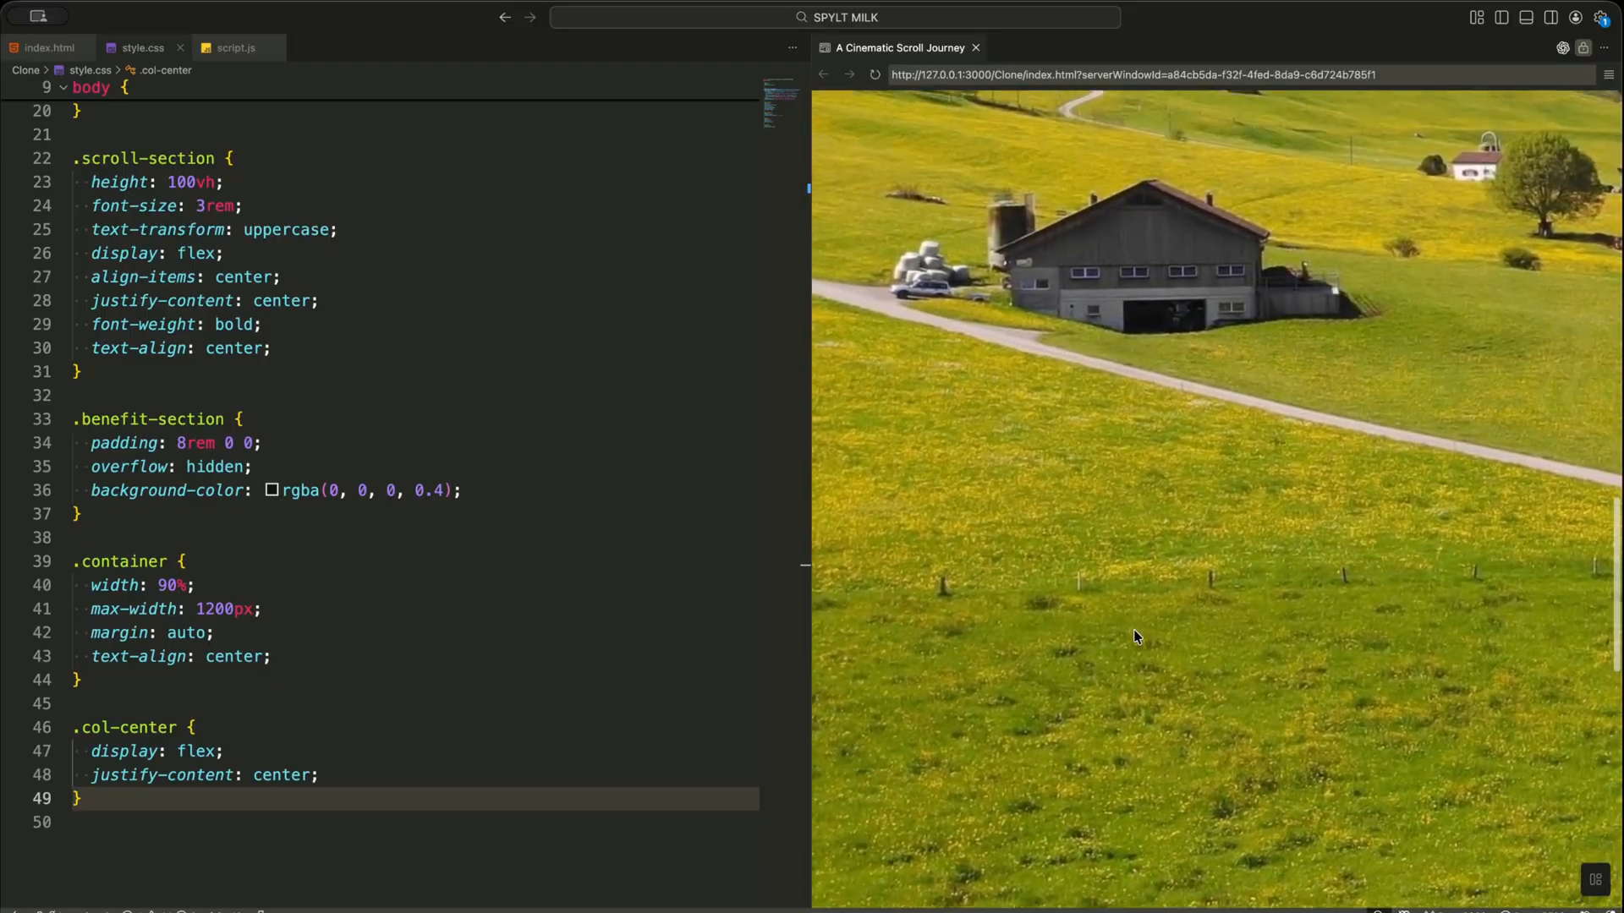
scroll(1136, 636, up, 4)
scroll(1136, 635, up, 3)
scroll(1136, 636, up, 1)
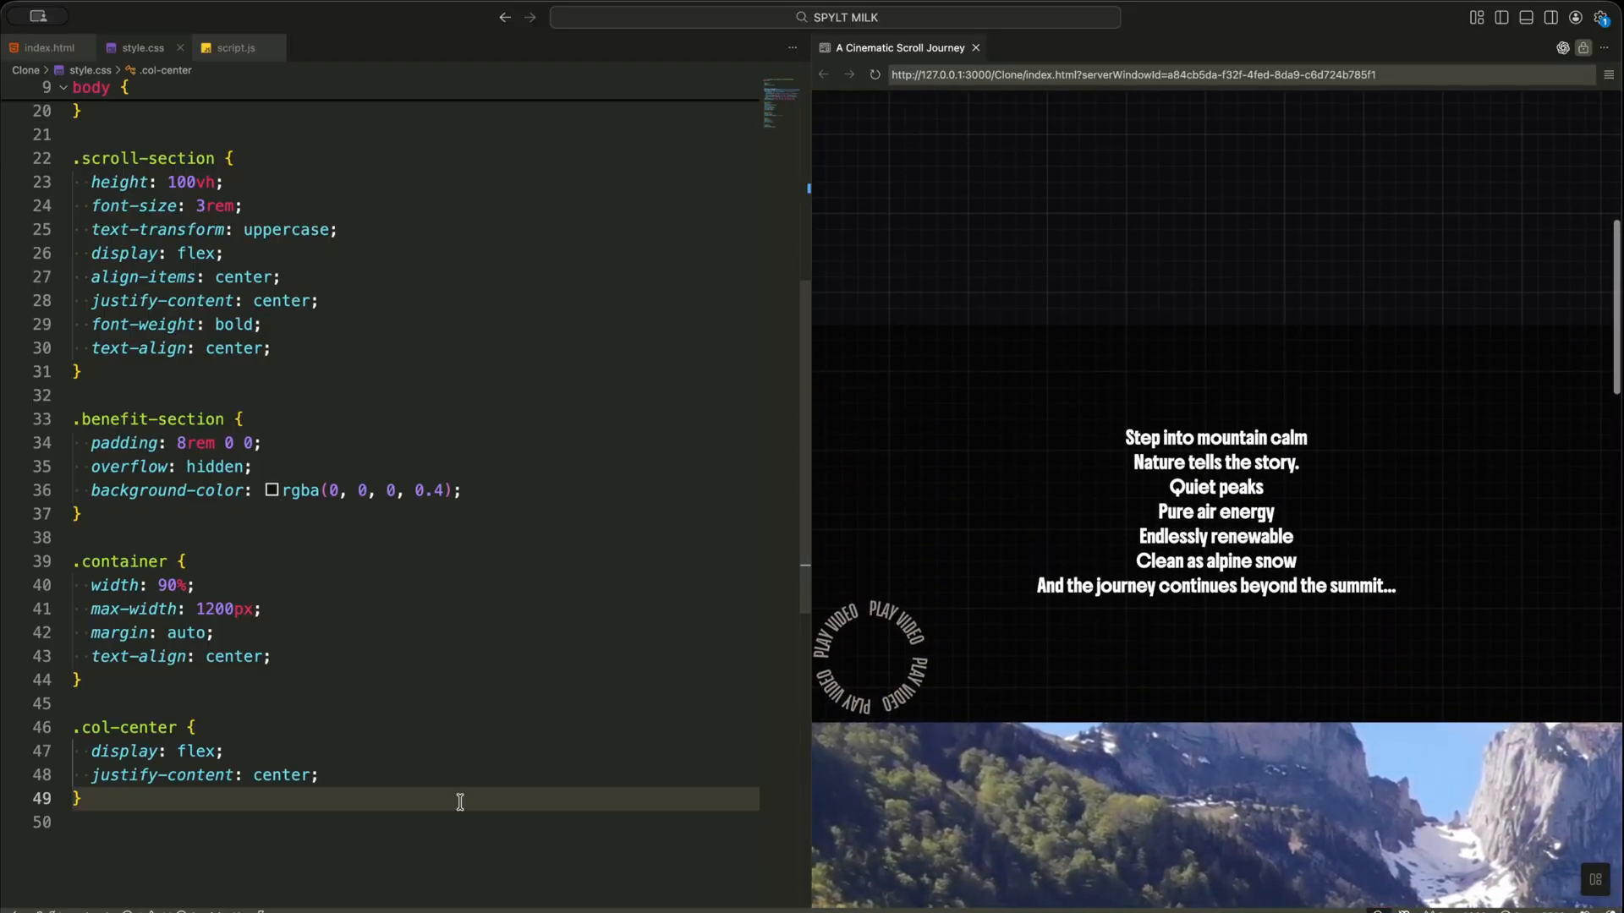
click(406, 827)
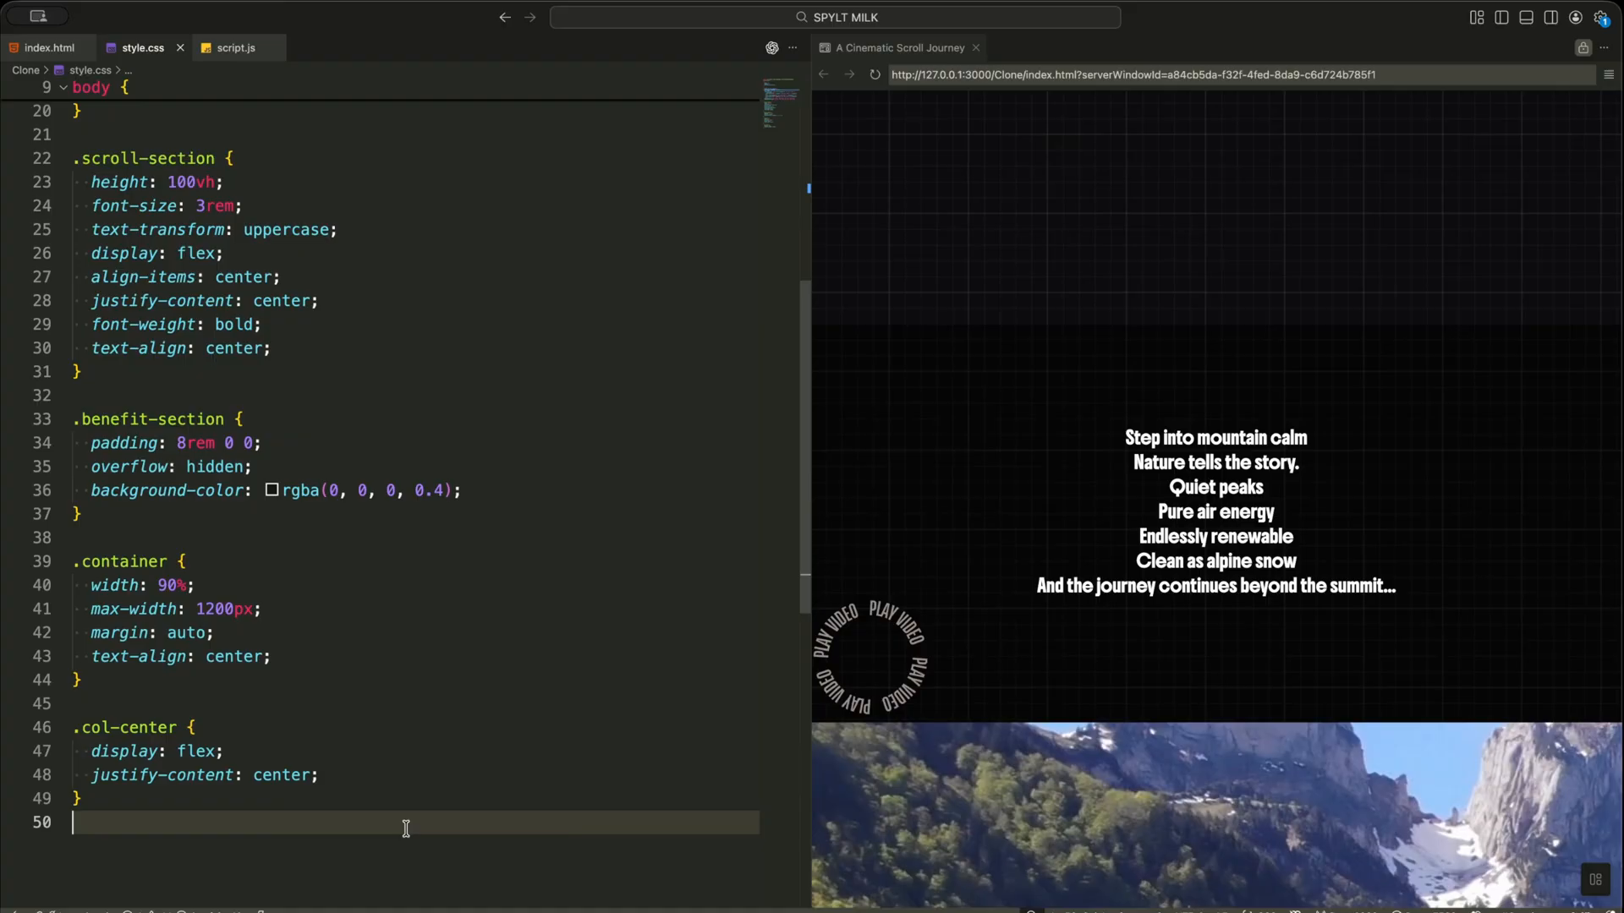
- Paste the paragraph, title-group and clip-title rules, then comment out the titles' hiding styles to preview them
key(ctrl+v)
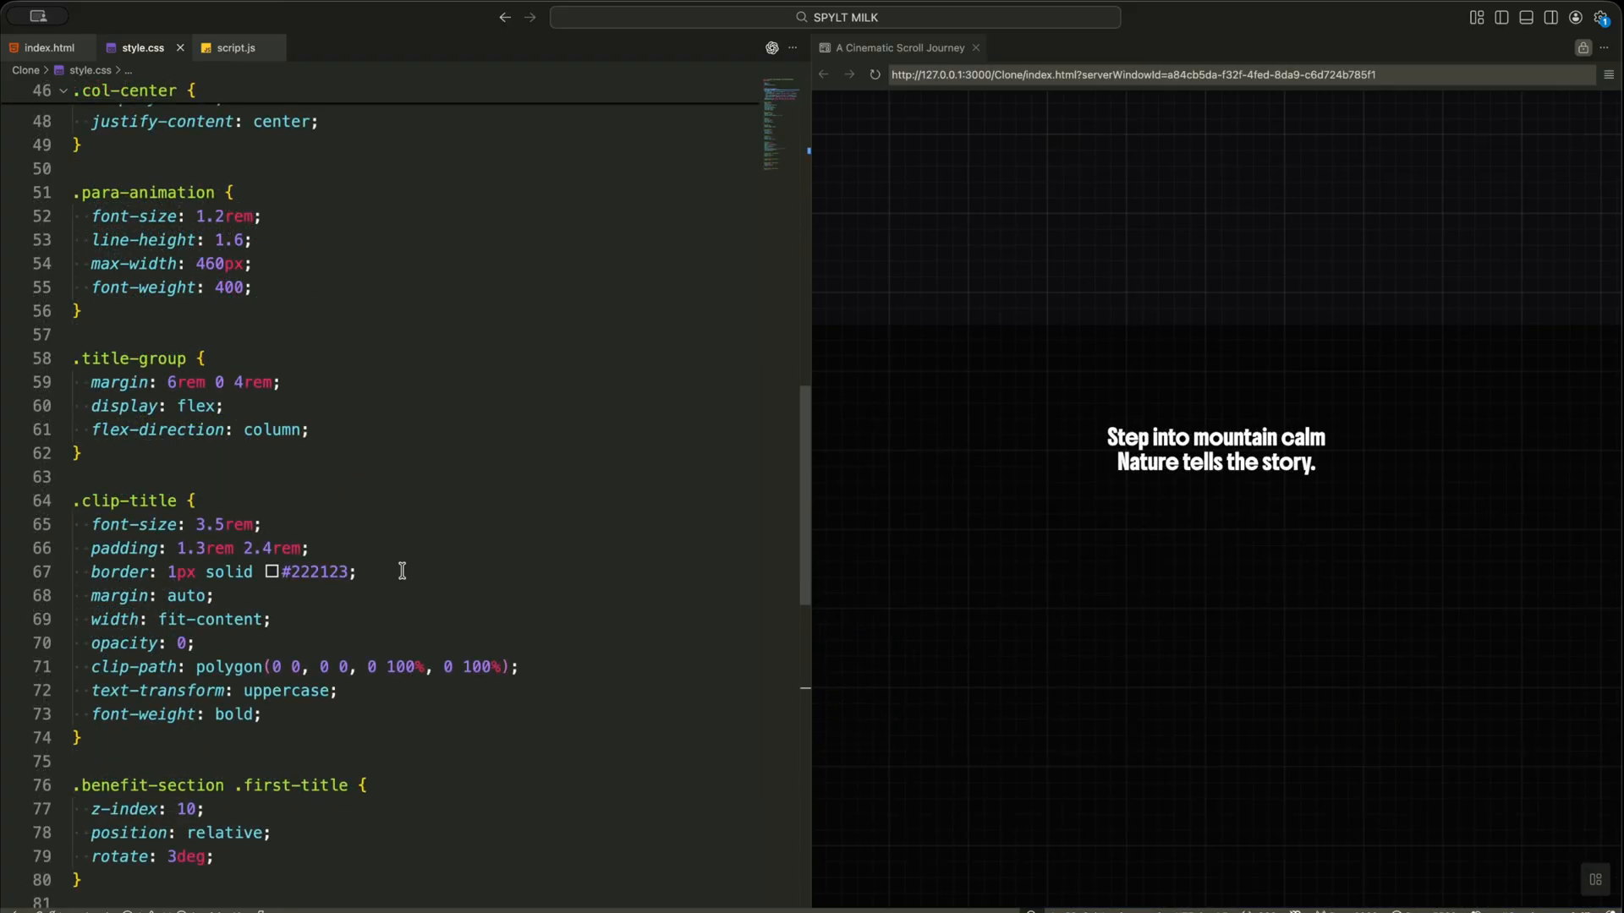
scroll(401, 571, down, 3)
scroll(401, 571, down, 3)
scroll(401, 571, down, 2)
scroll(401, 571, down, 2)
scroll(997, 555, down, 5)
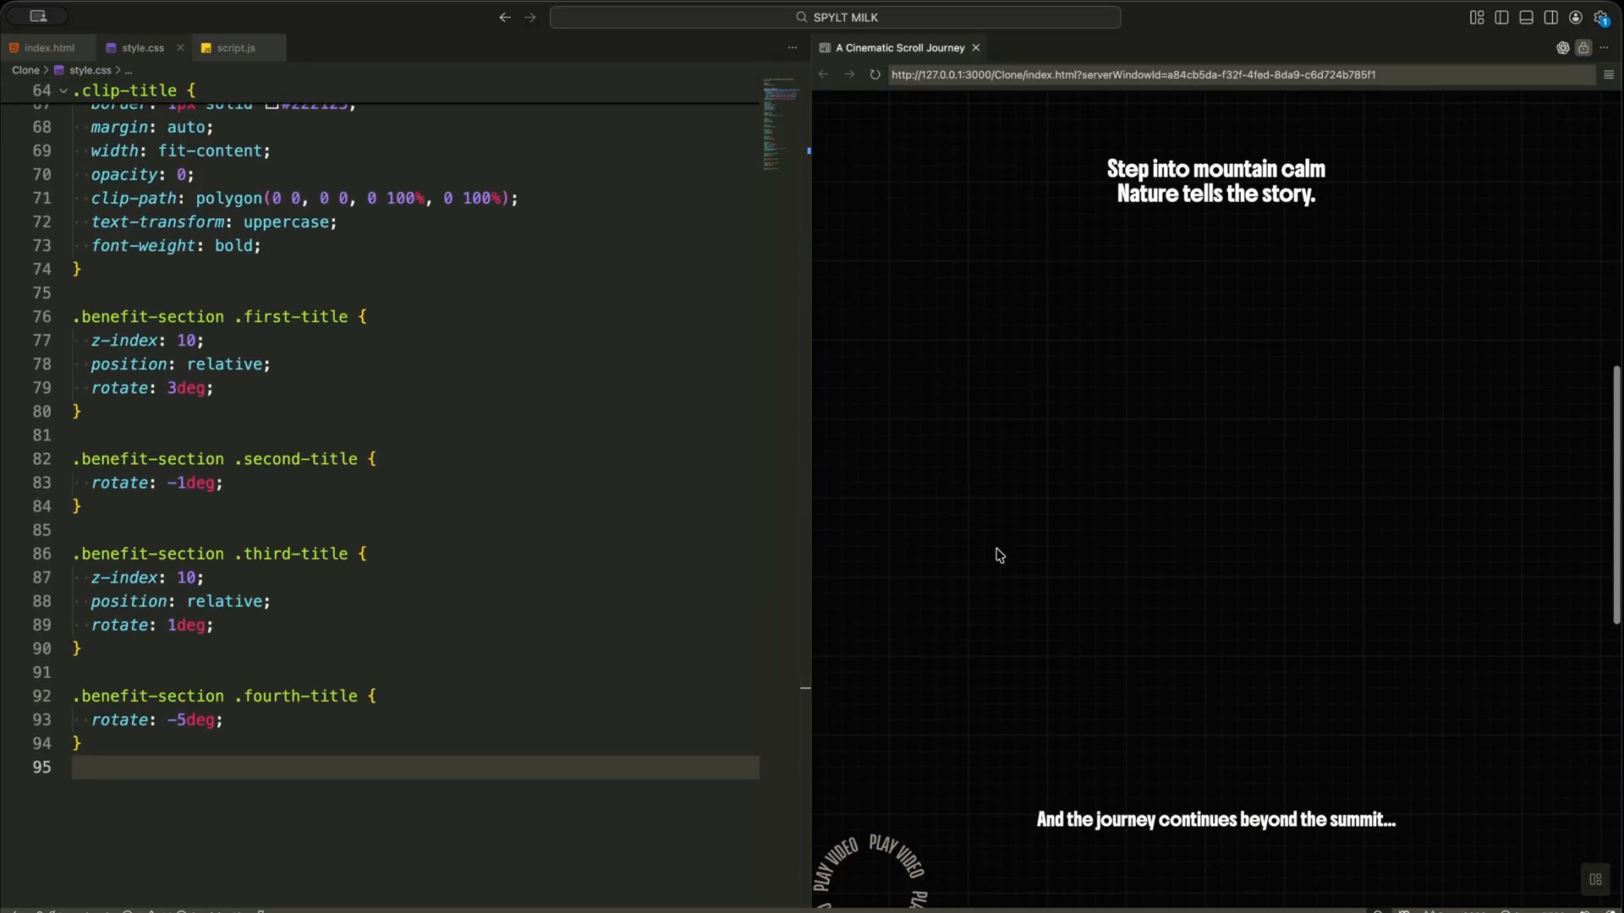
scroll(997, 555, down, 2)
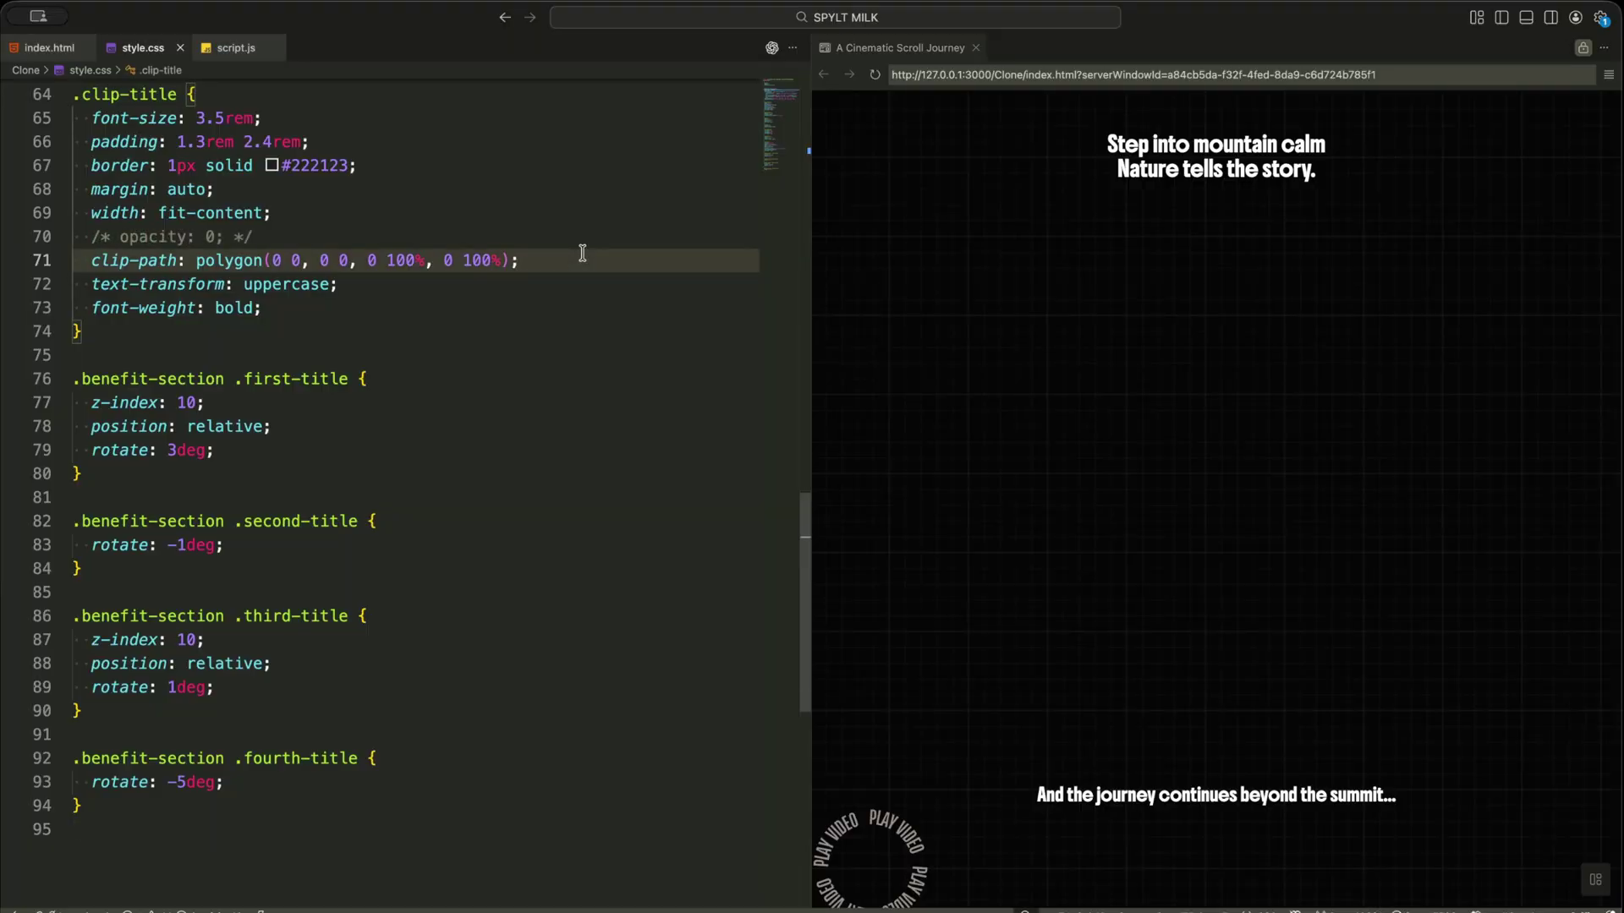
key(ctrl+slash)
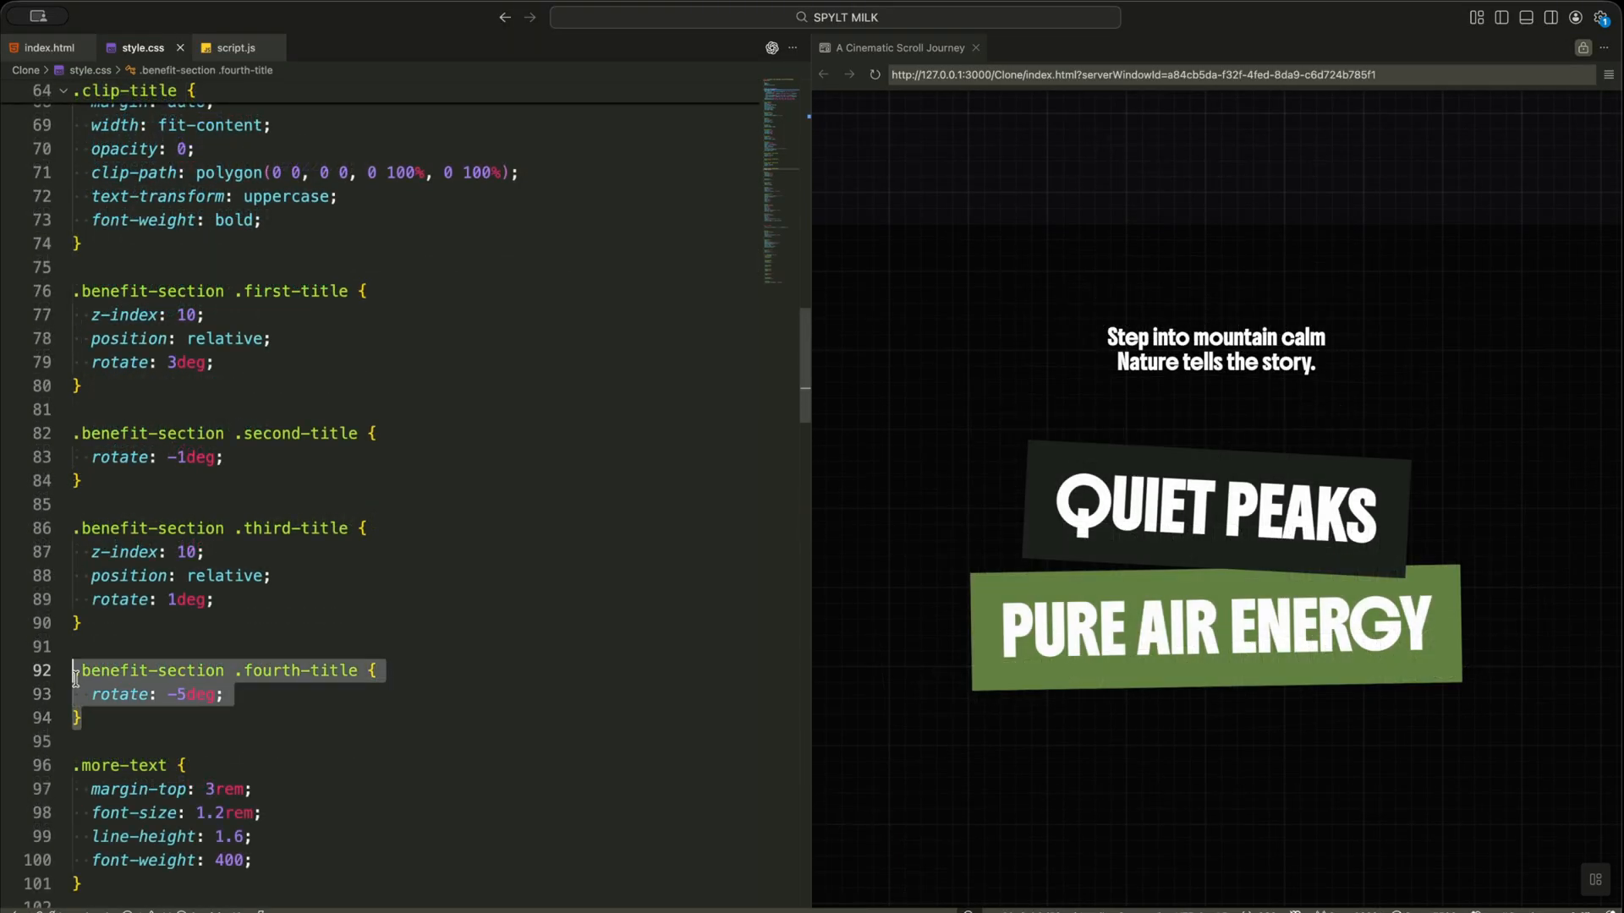
click(243, 468)
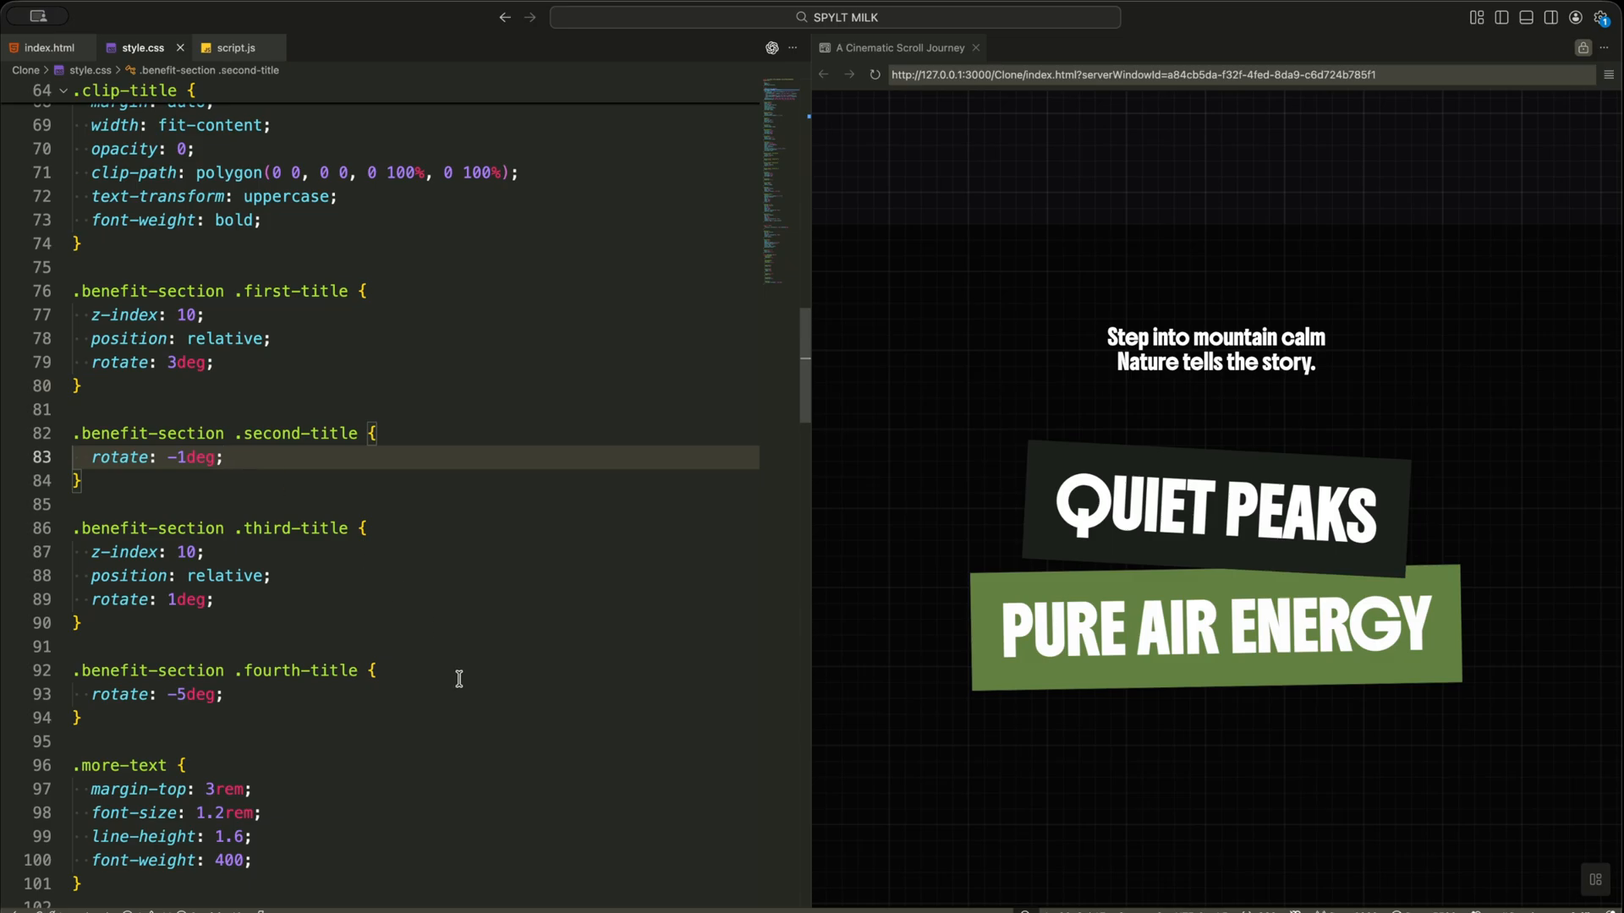
scroll(460, 680, down, 5)
scroll(457, 681, down, 3)
scroll(445, 680, down, 3)
scroll(406, 680, down, 2)
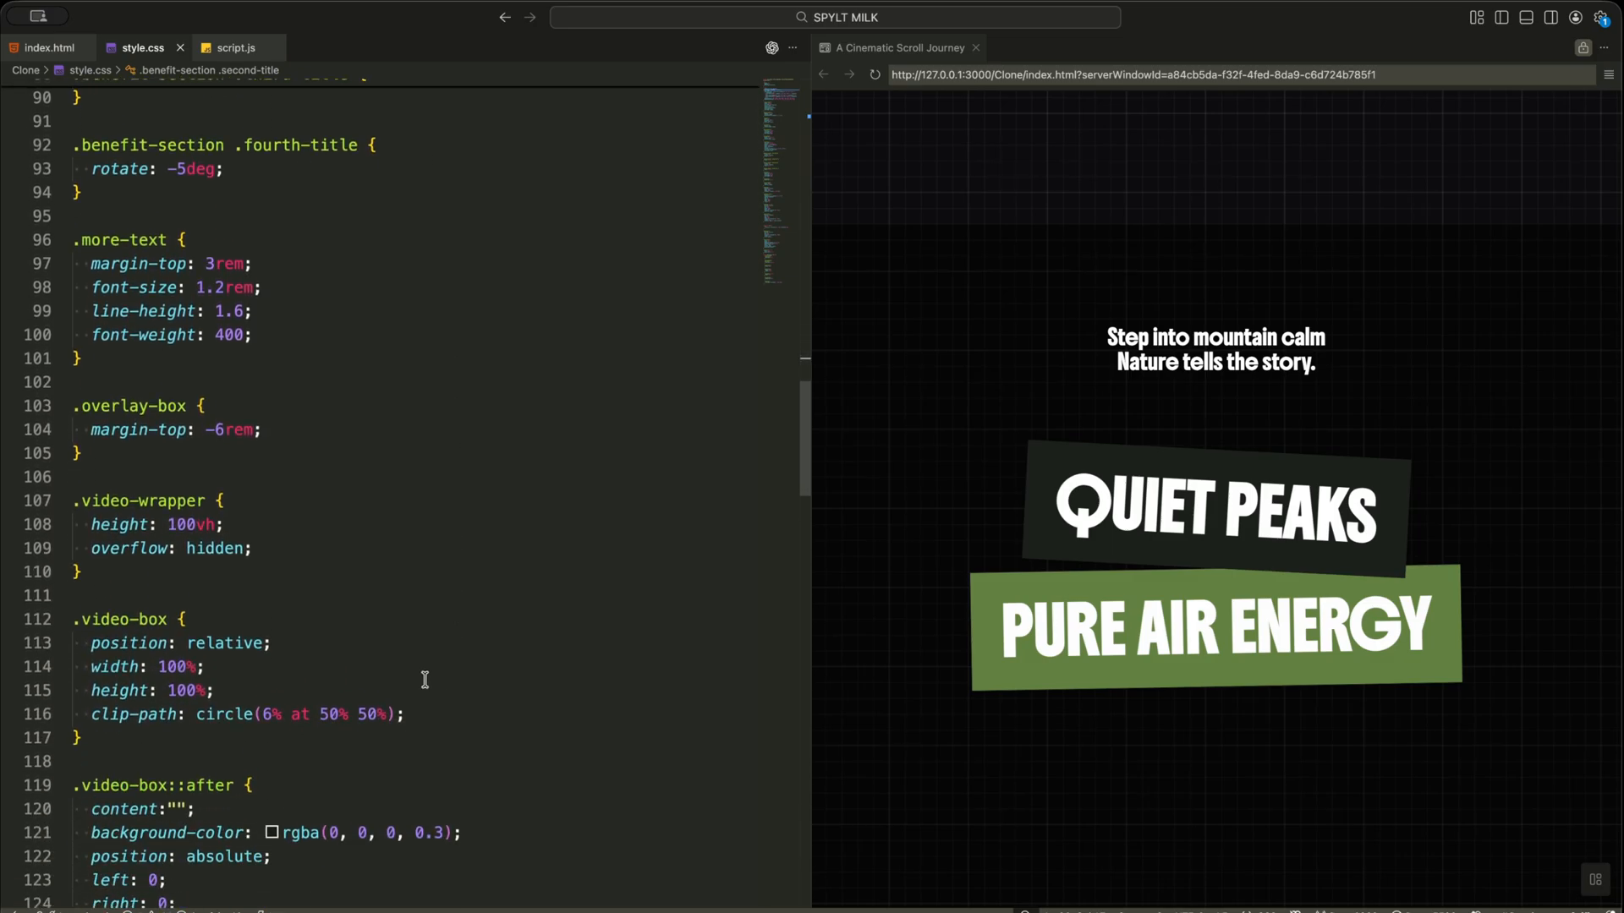
drag(97, 737, 74, 615)
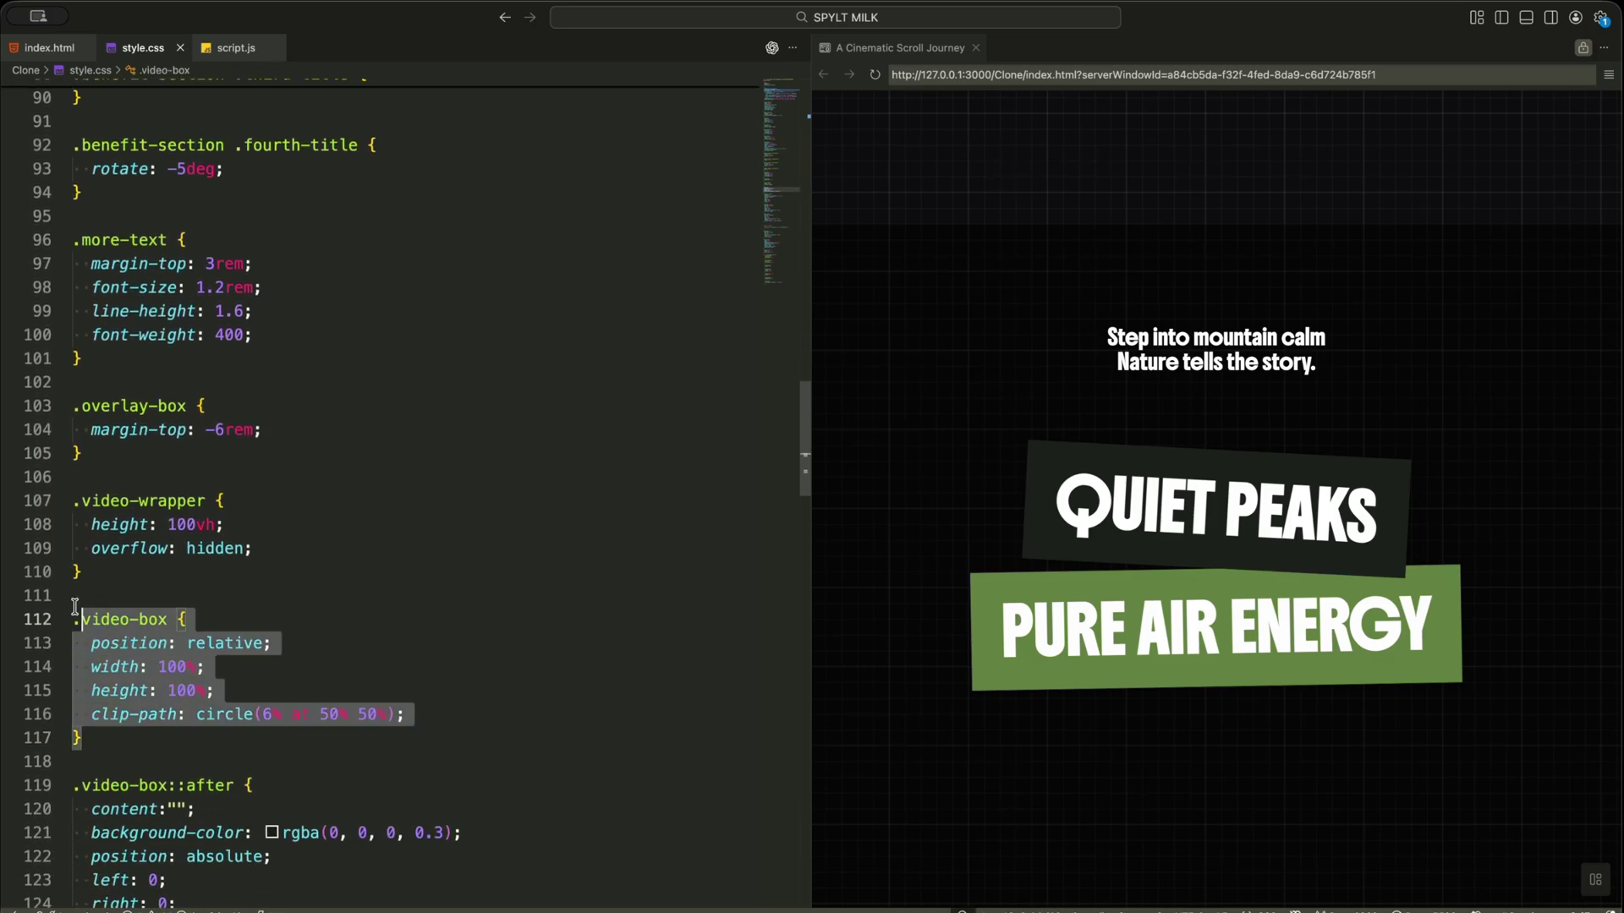
click(116, 733)
drag(92, 715, 256, 715)
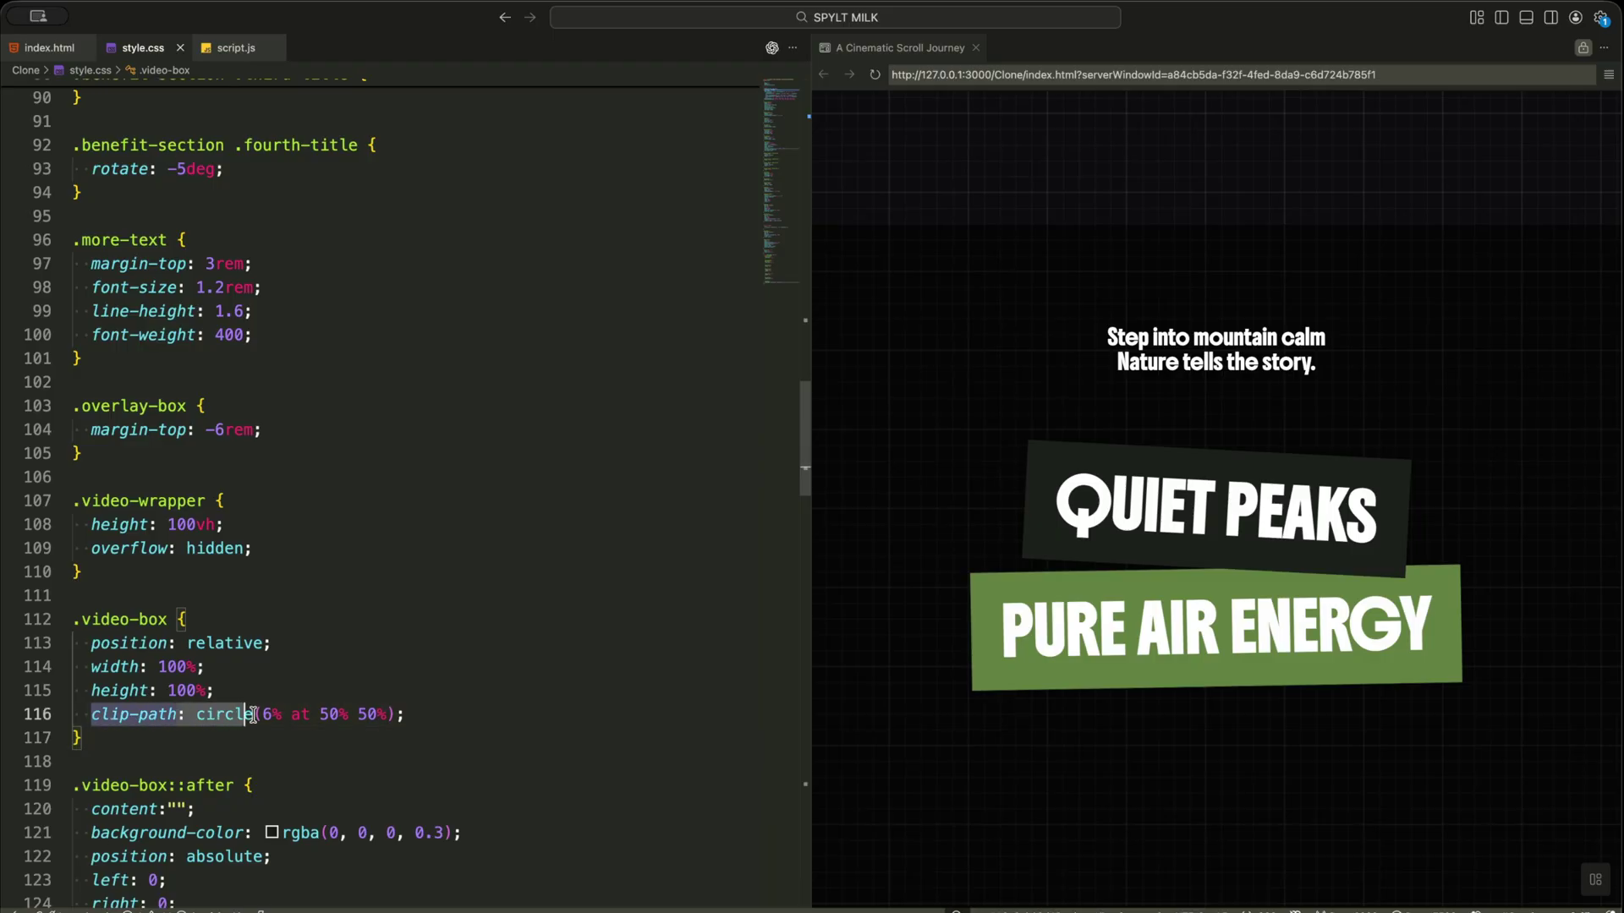
click(402, 714)
scroll(426, 711, down, 1)
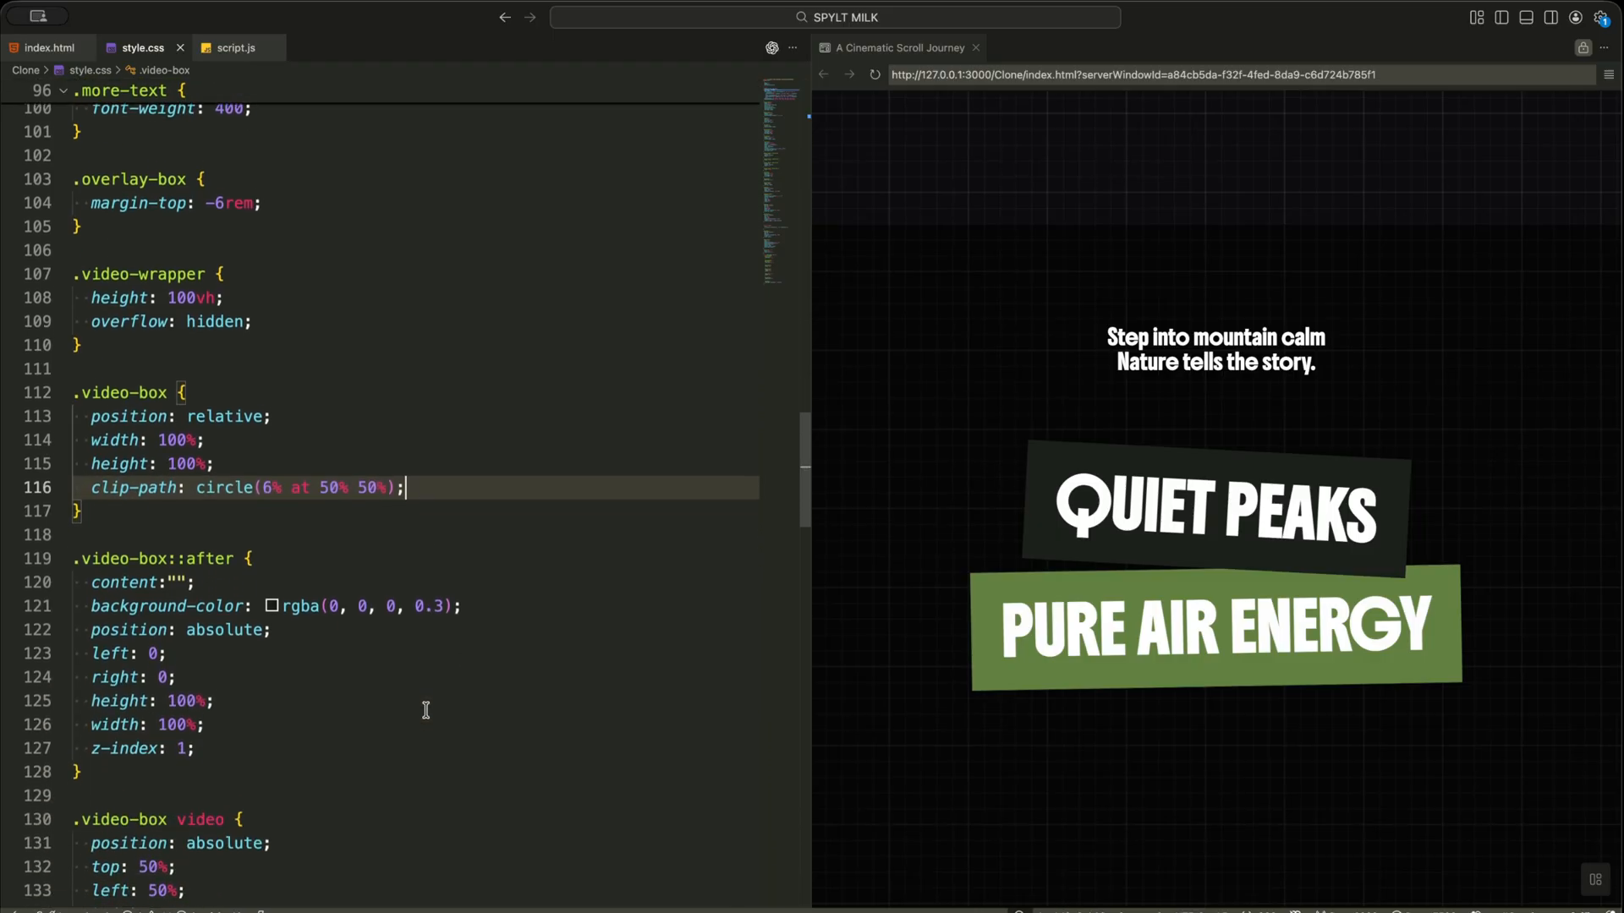
scroll(427, 710, down, 3)
scroll(427, 711, down, 3)
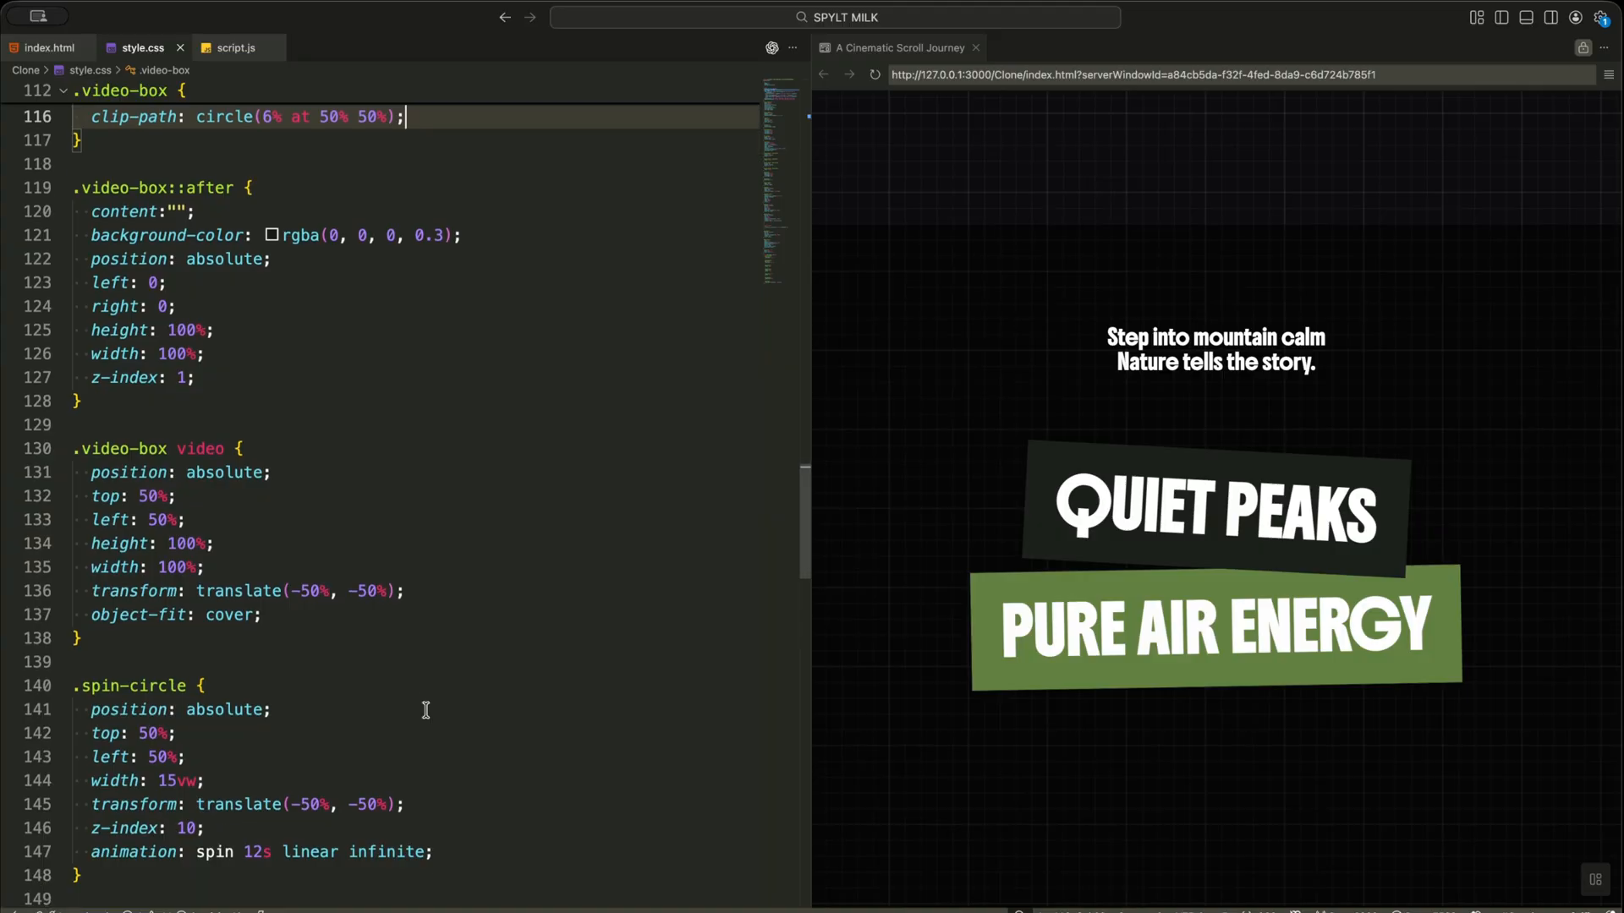
scroll(426, 712, down, 1)
drag(83, 761, 68, 579)
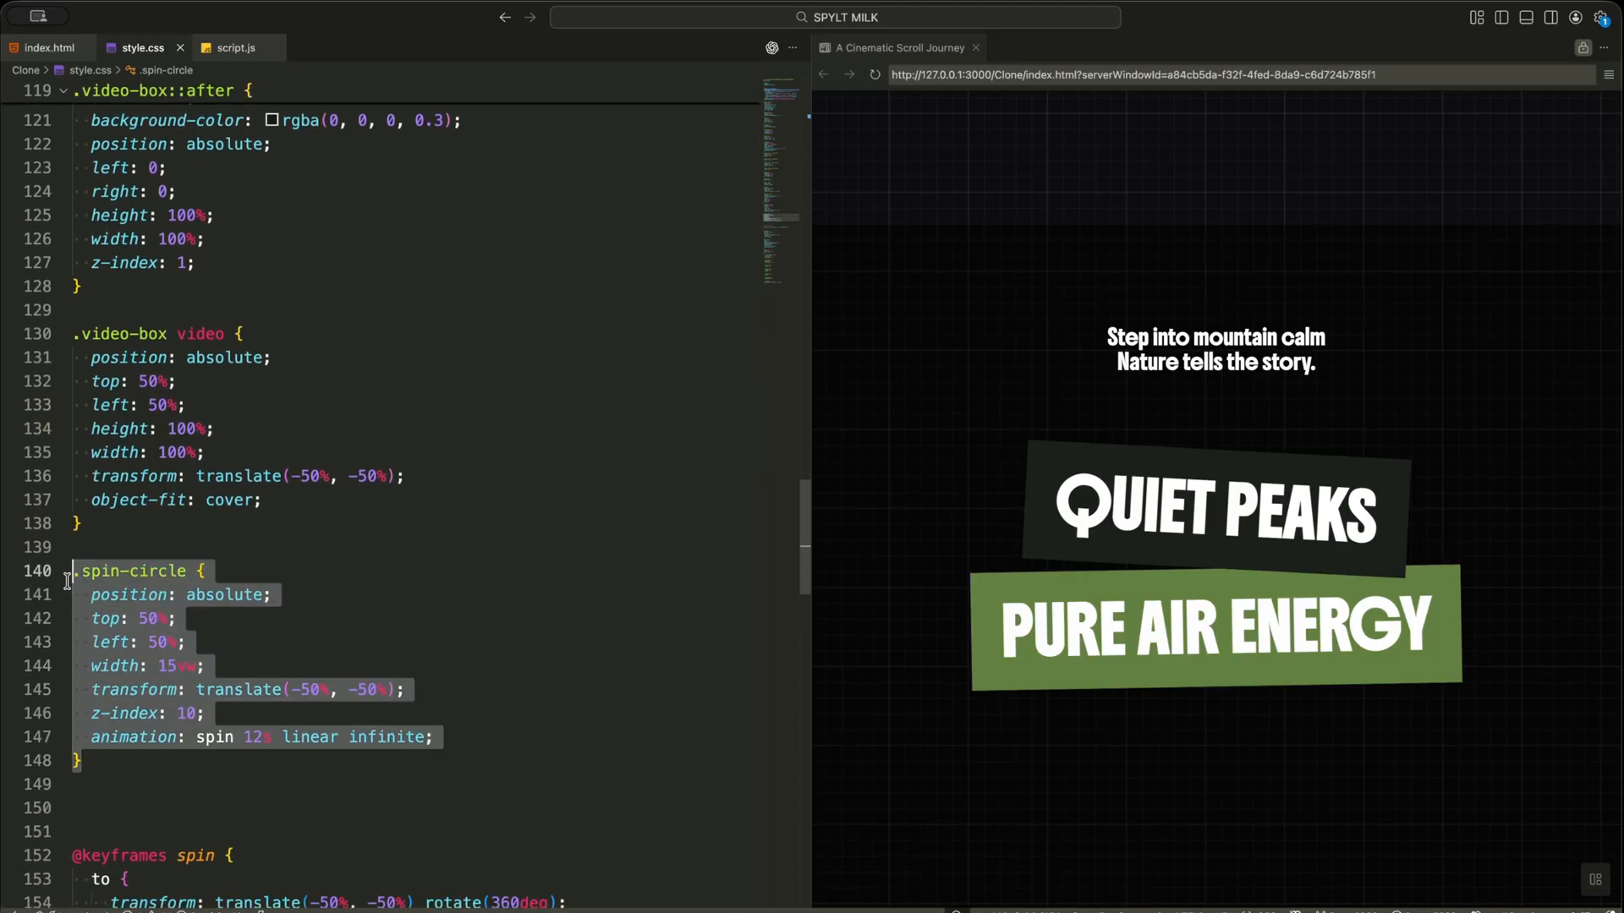
click(229, 570)
drag(98, 476, 407, 475)
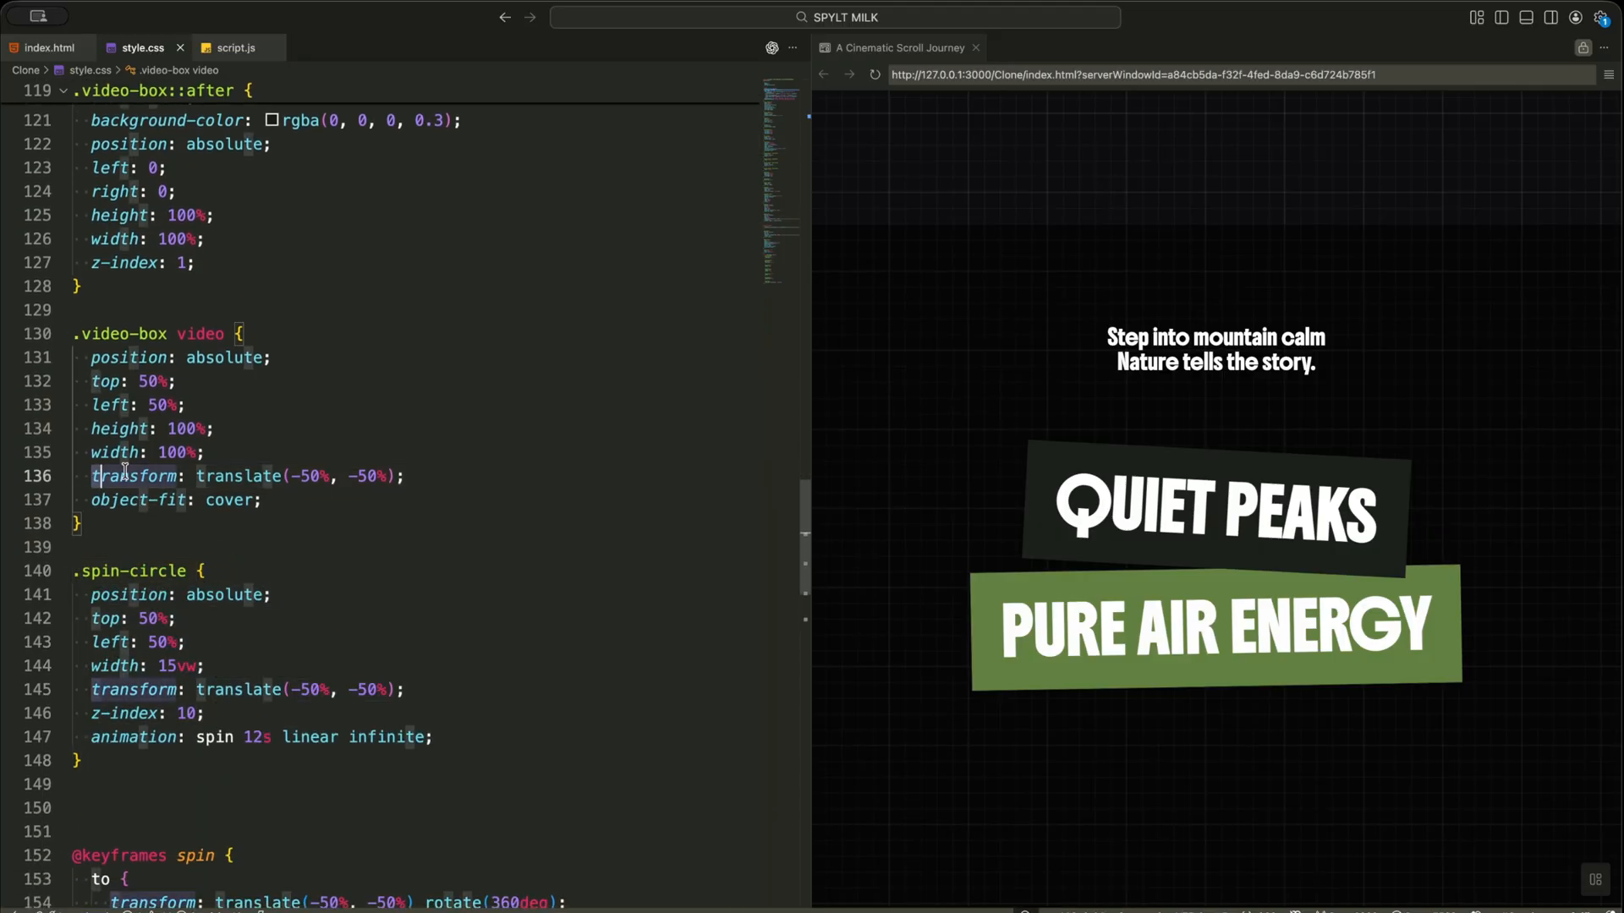
click(431, 476)
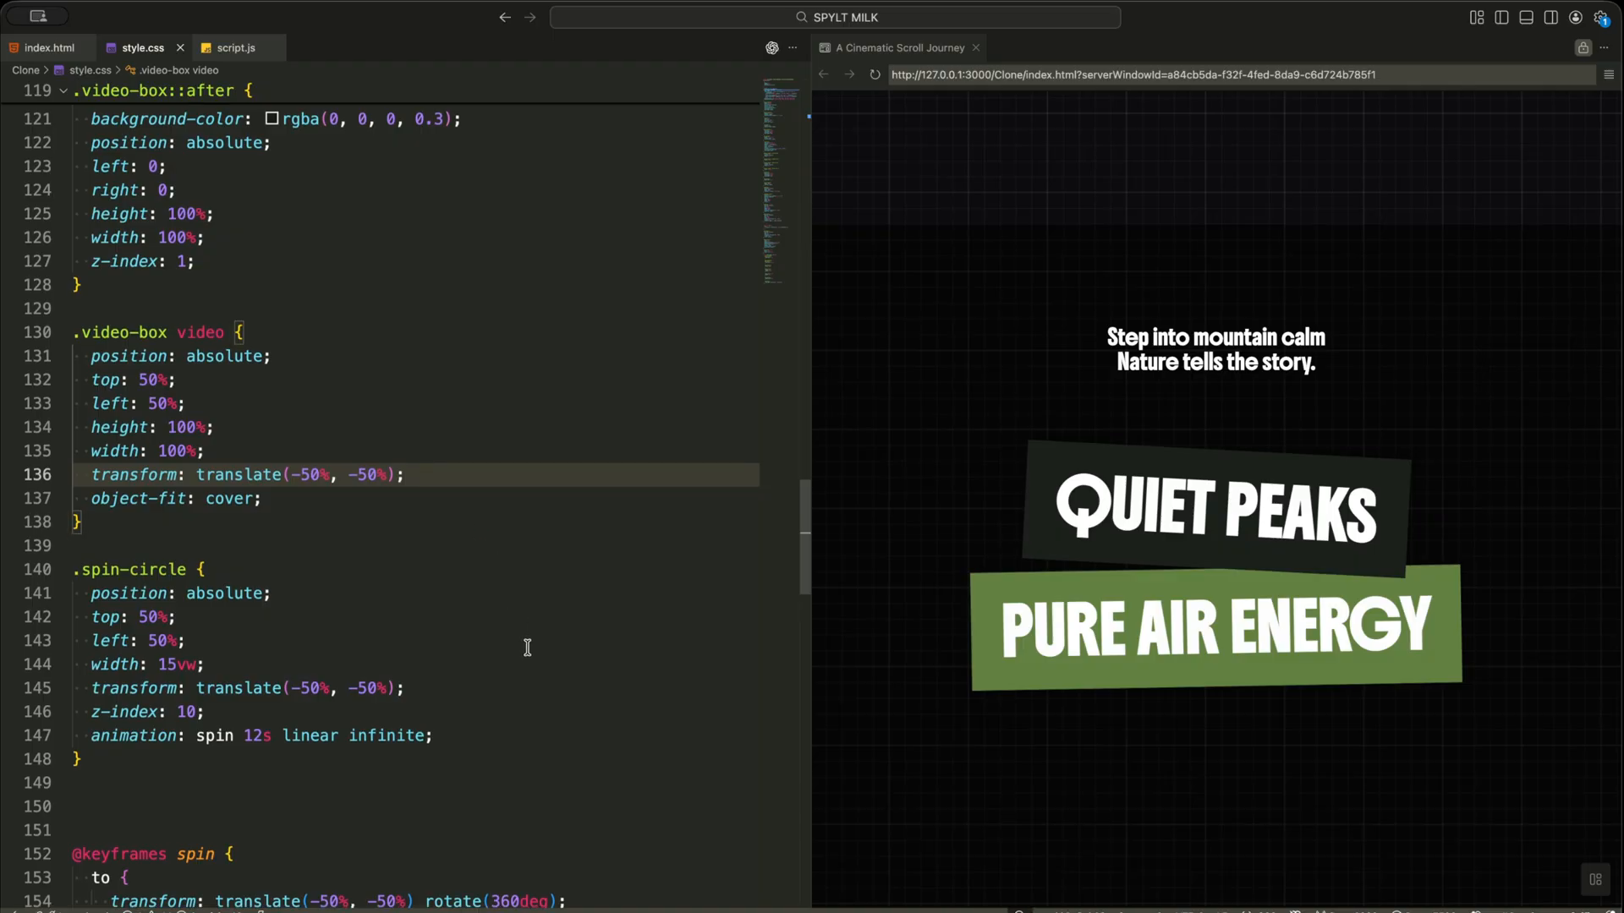
scroll(527, 647, down, 7)
scroll(526, 647, down, 5)
scroll(527, 647, down, 2)
scroll(527, 648, down, 2)
scroll(527, 648, down, 2)
scroll(527, 647, down, 1)
scroll(527, 648, down, 2)
scroll(527, 647, down, 1)
scroll(527, 647, down, 1)
scroll(527, 647, down, 1)
scroll(527, 647, down, 1)
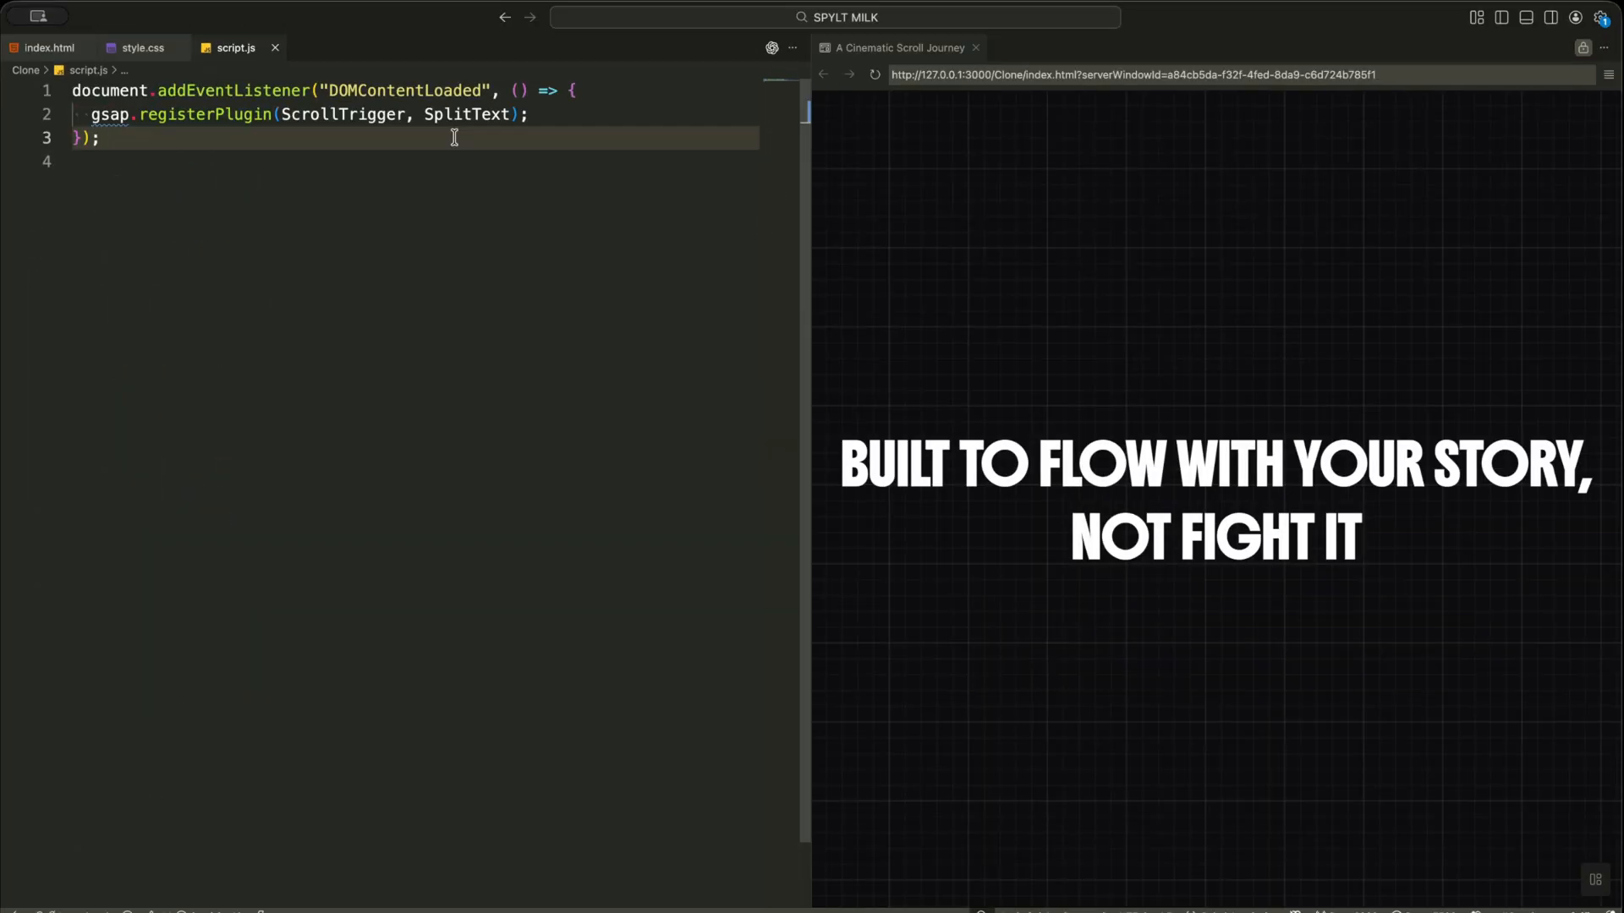
- Review the DOMContentLoaded listener registering ScrollTrigger and SplitText in script.js
double_click(409, 91)
click(584, 90)
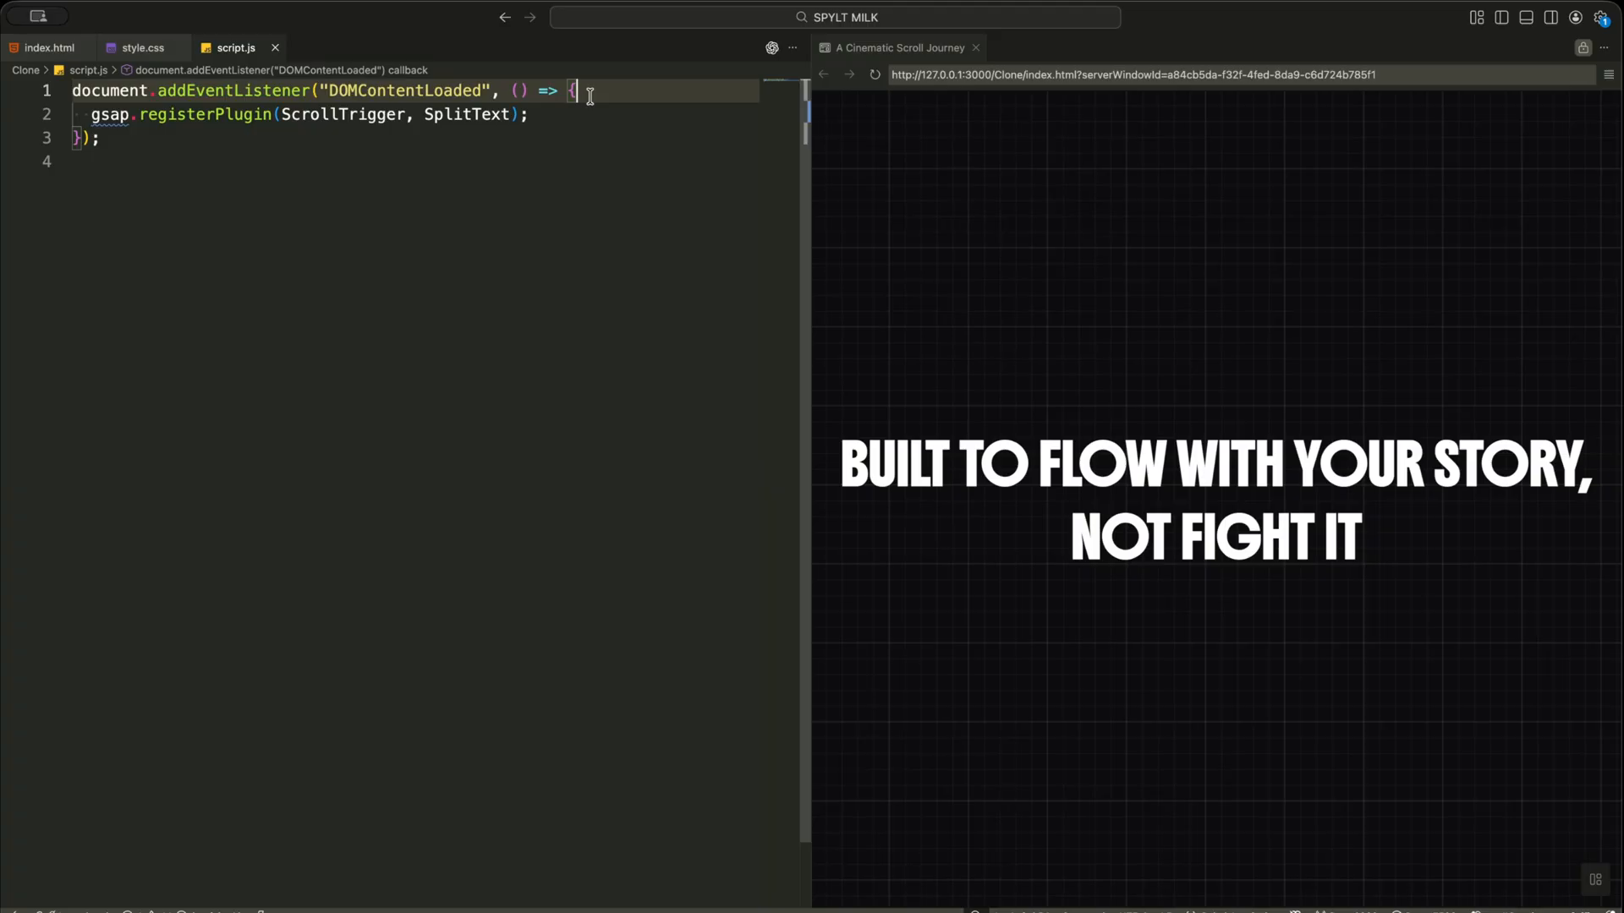
click(530, 114)
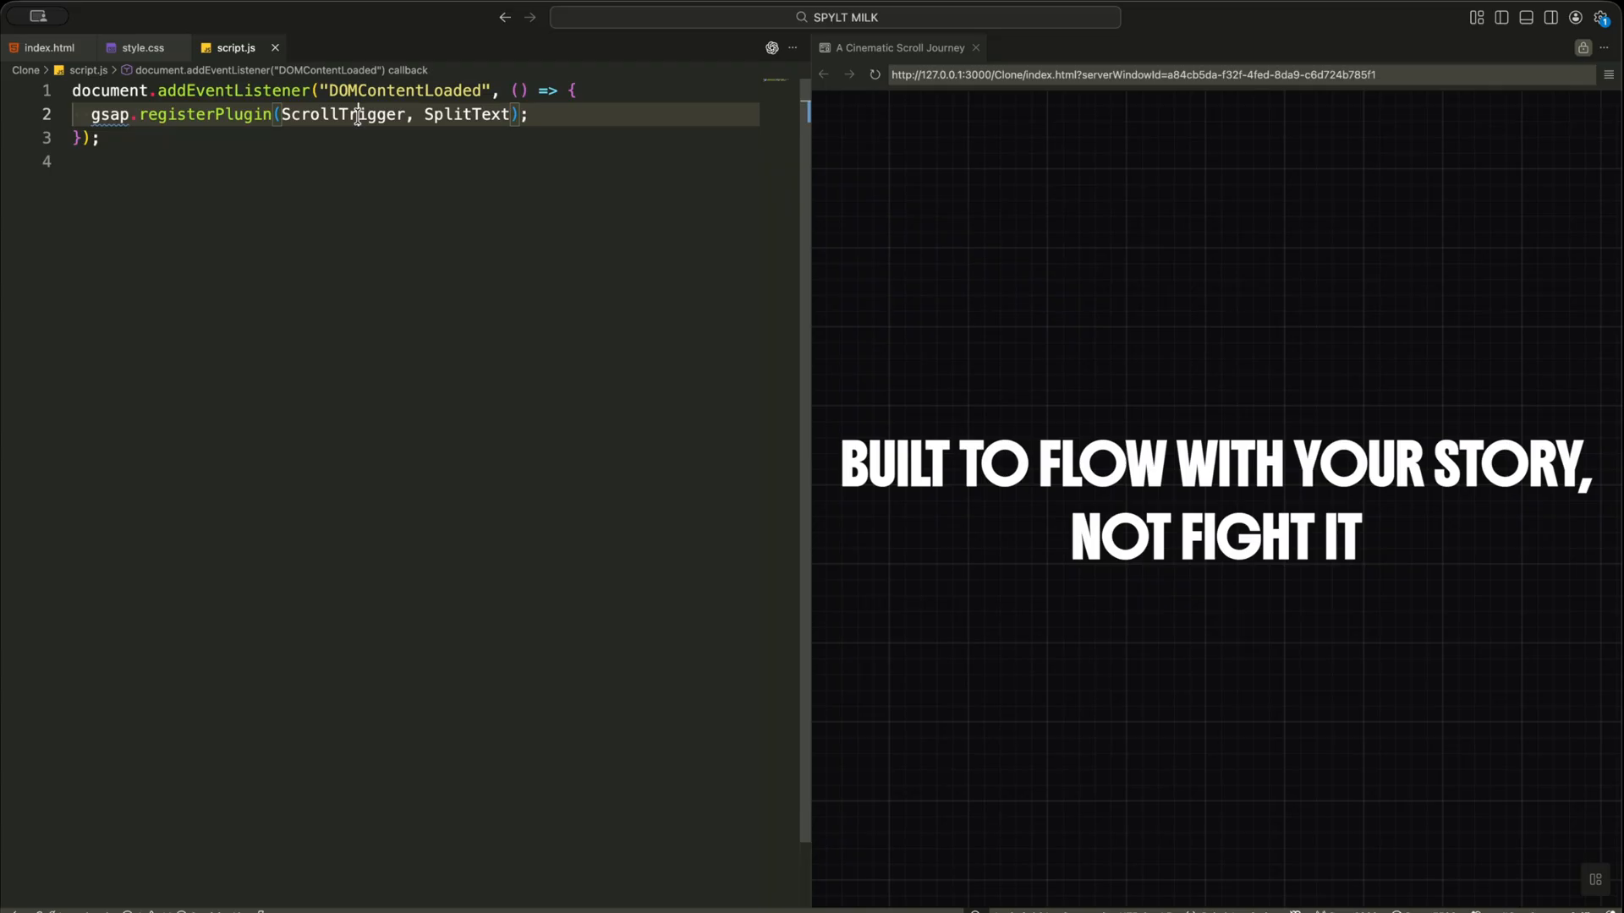
double_click(438, 115)
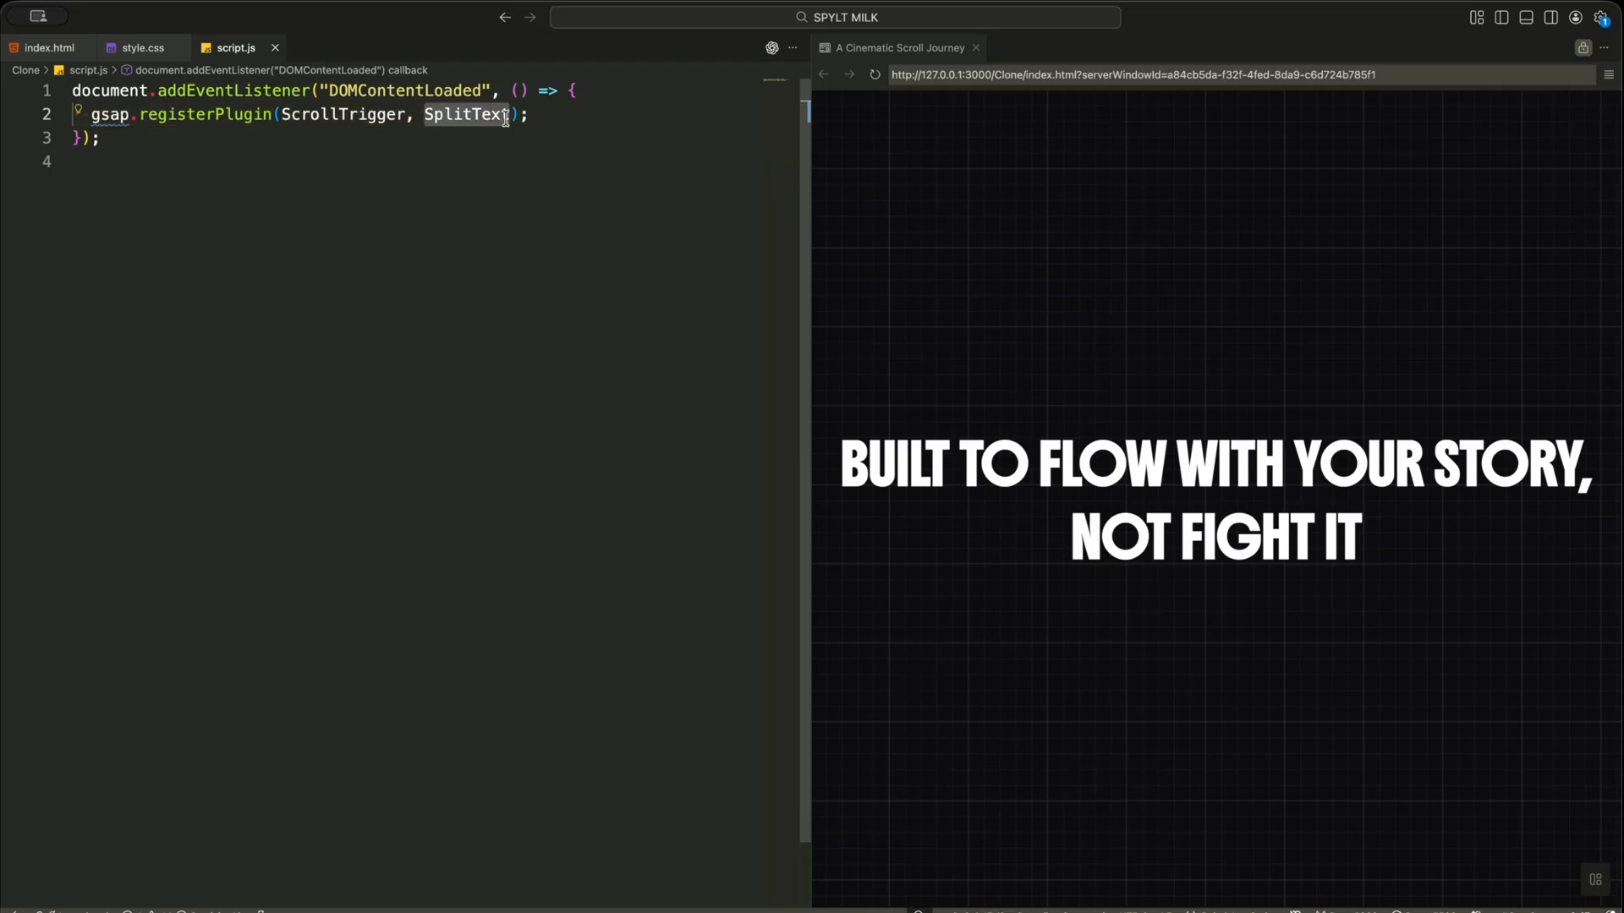
click(544, 115)
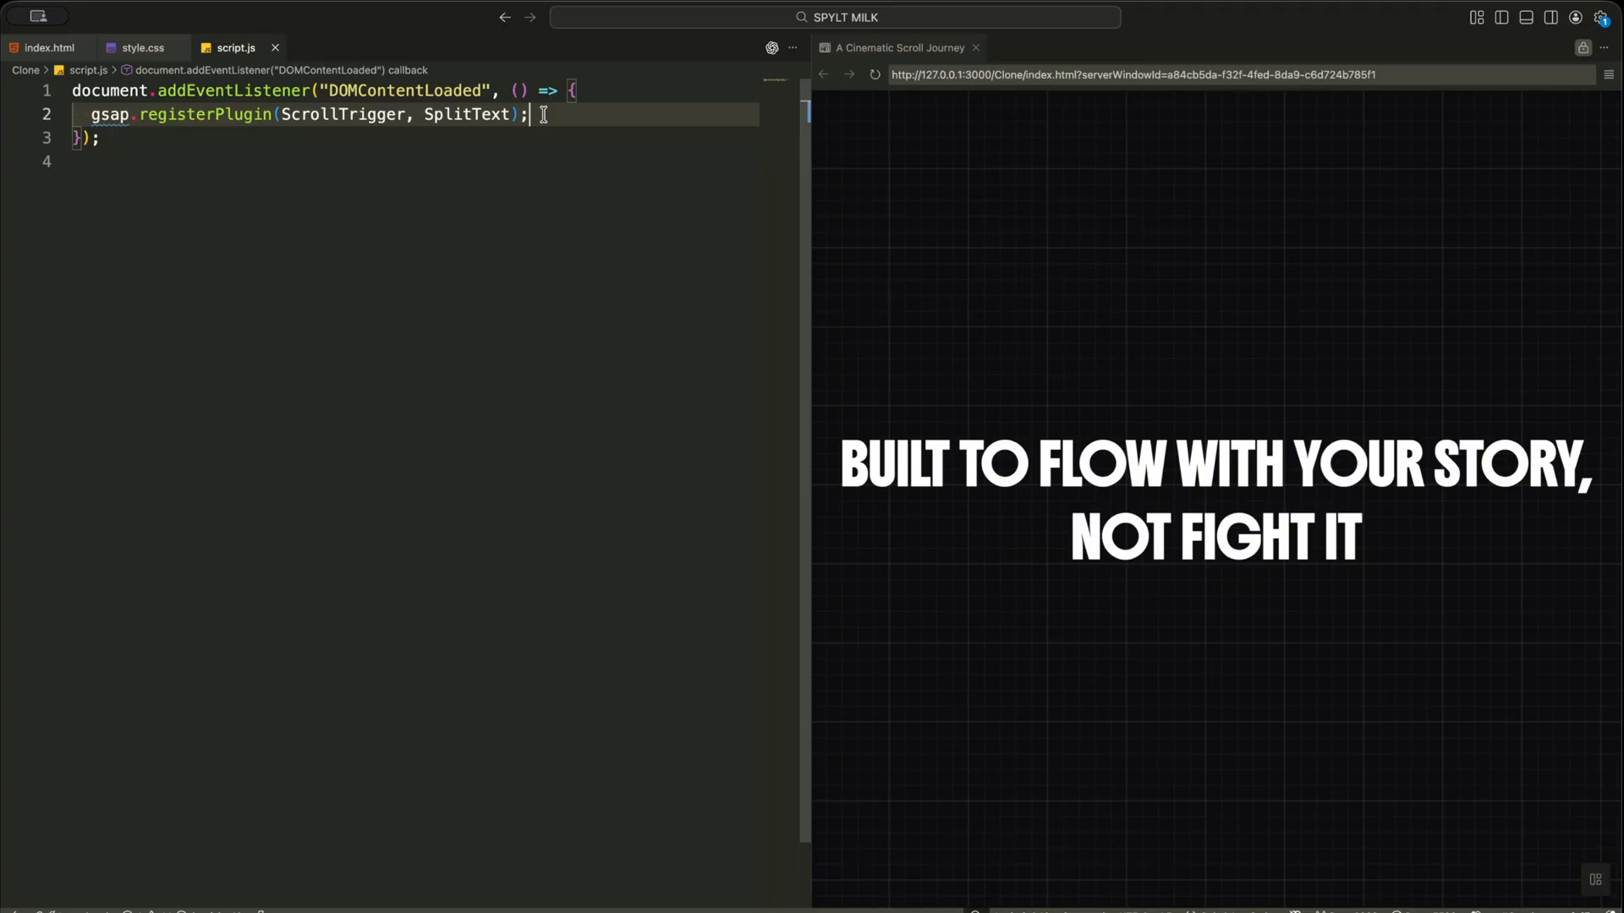
- Paste the Lenis smooth-scroll setup and review the Lenis instance creation on line 5
key(Return)
key(Return)
key(ctrl+v)
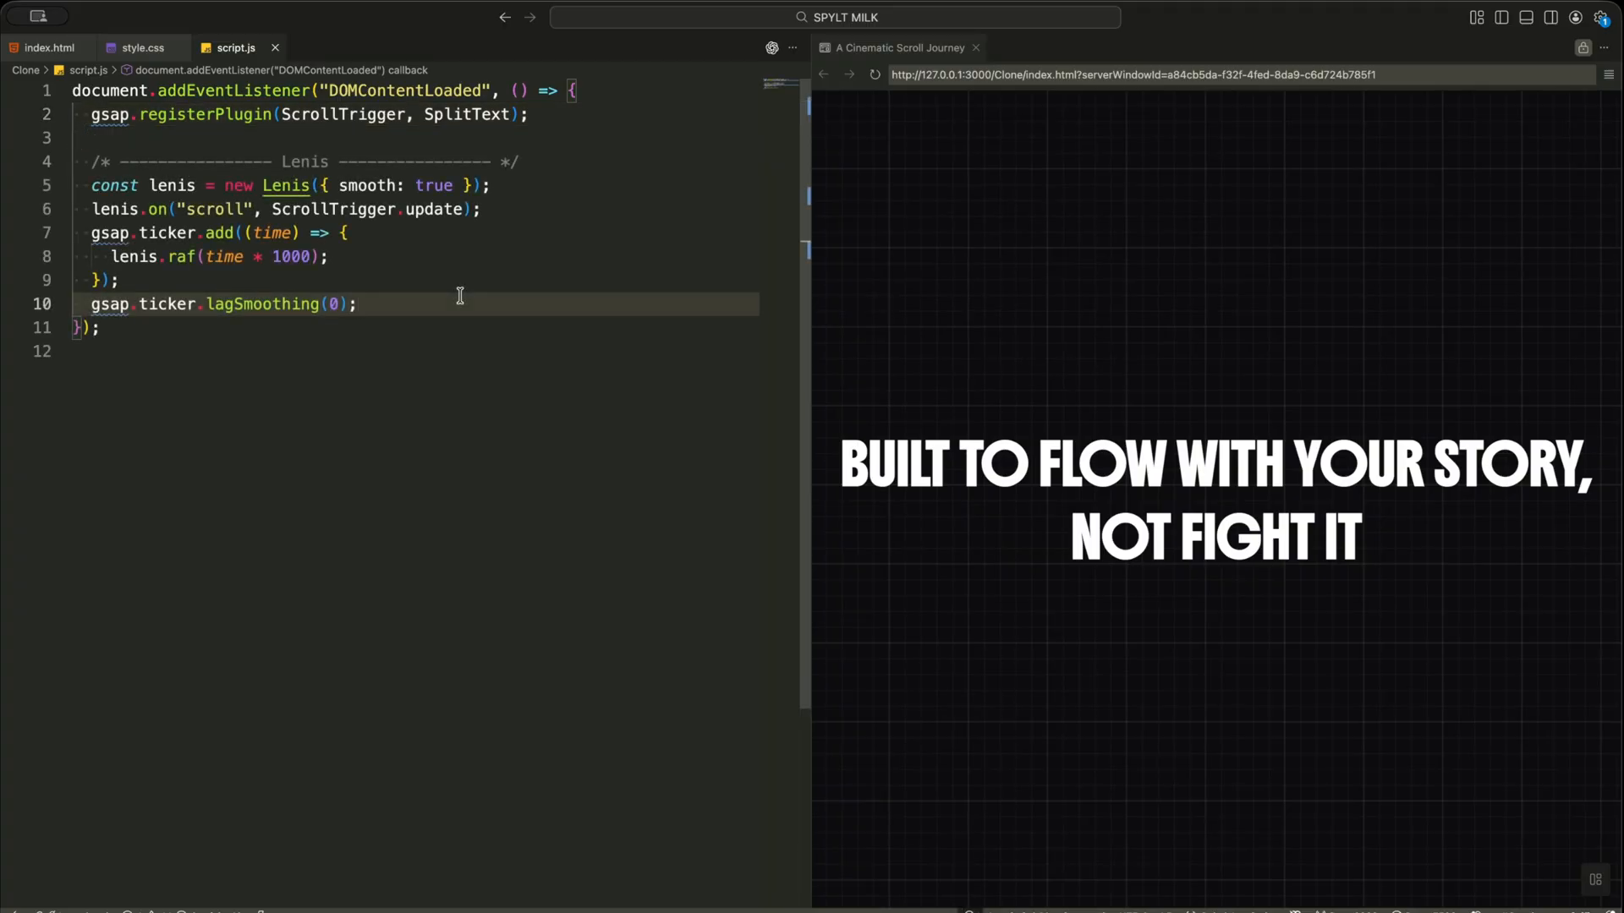
click(173, 186)
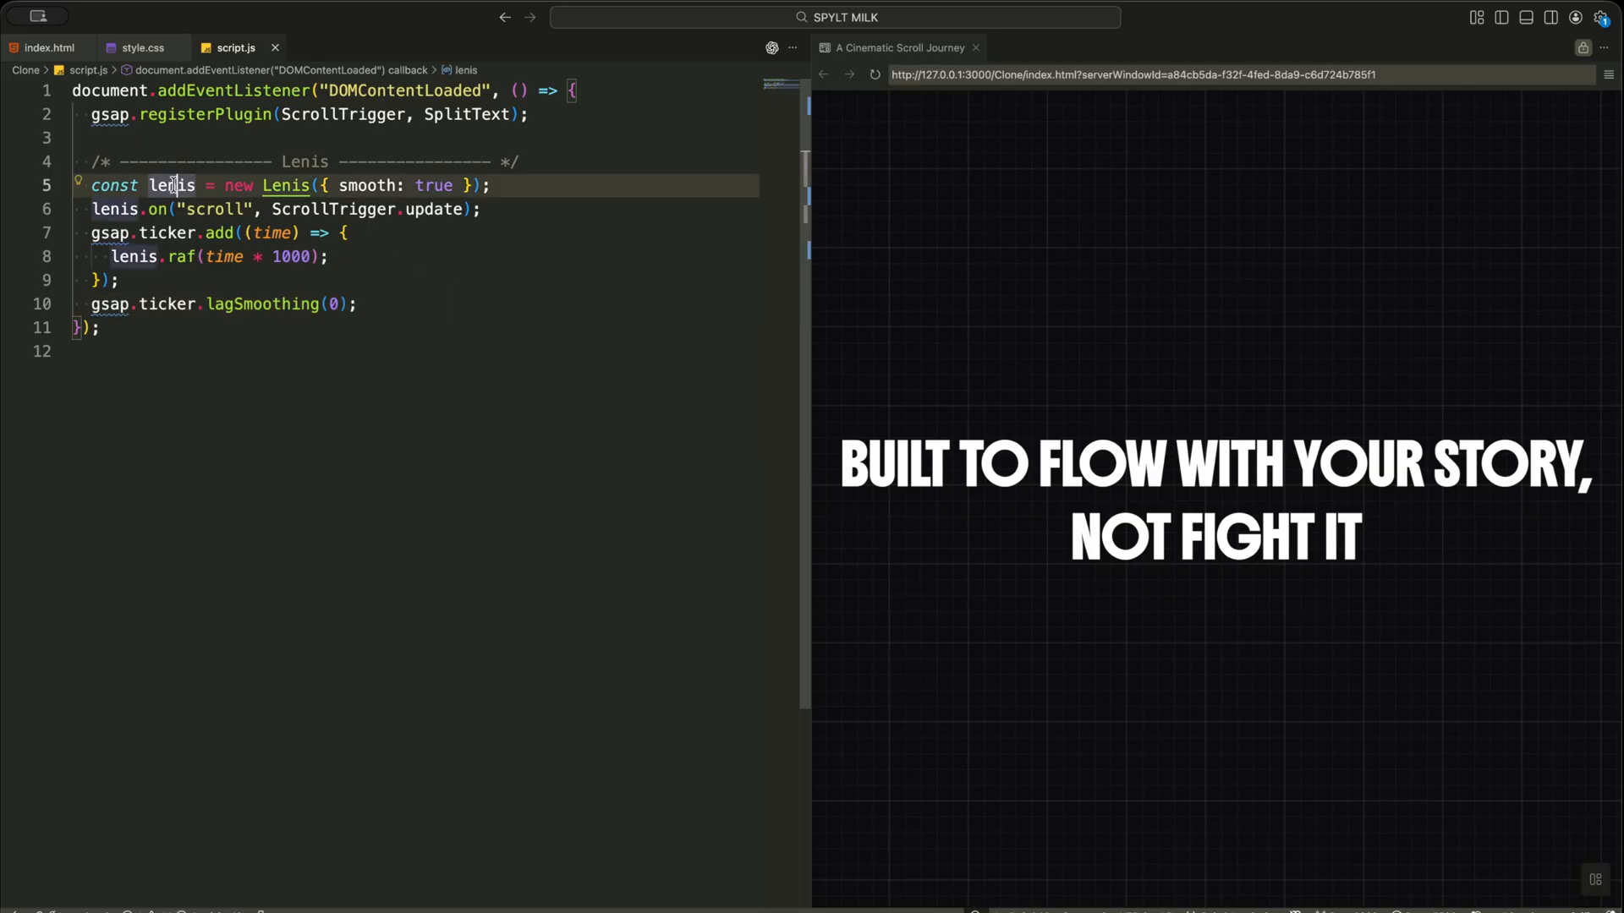
click(495, 186)
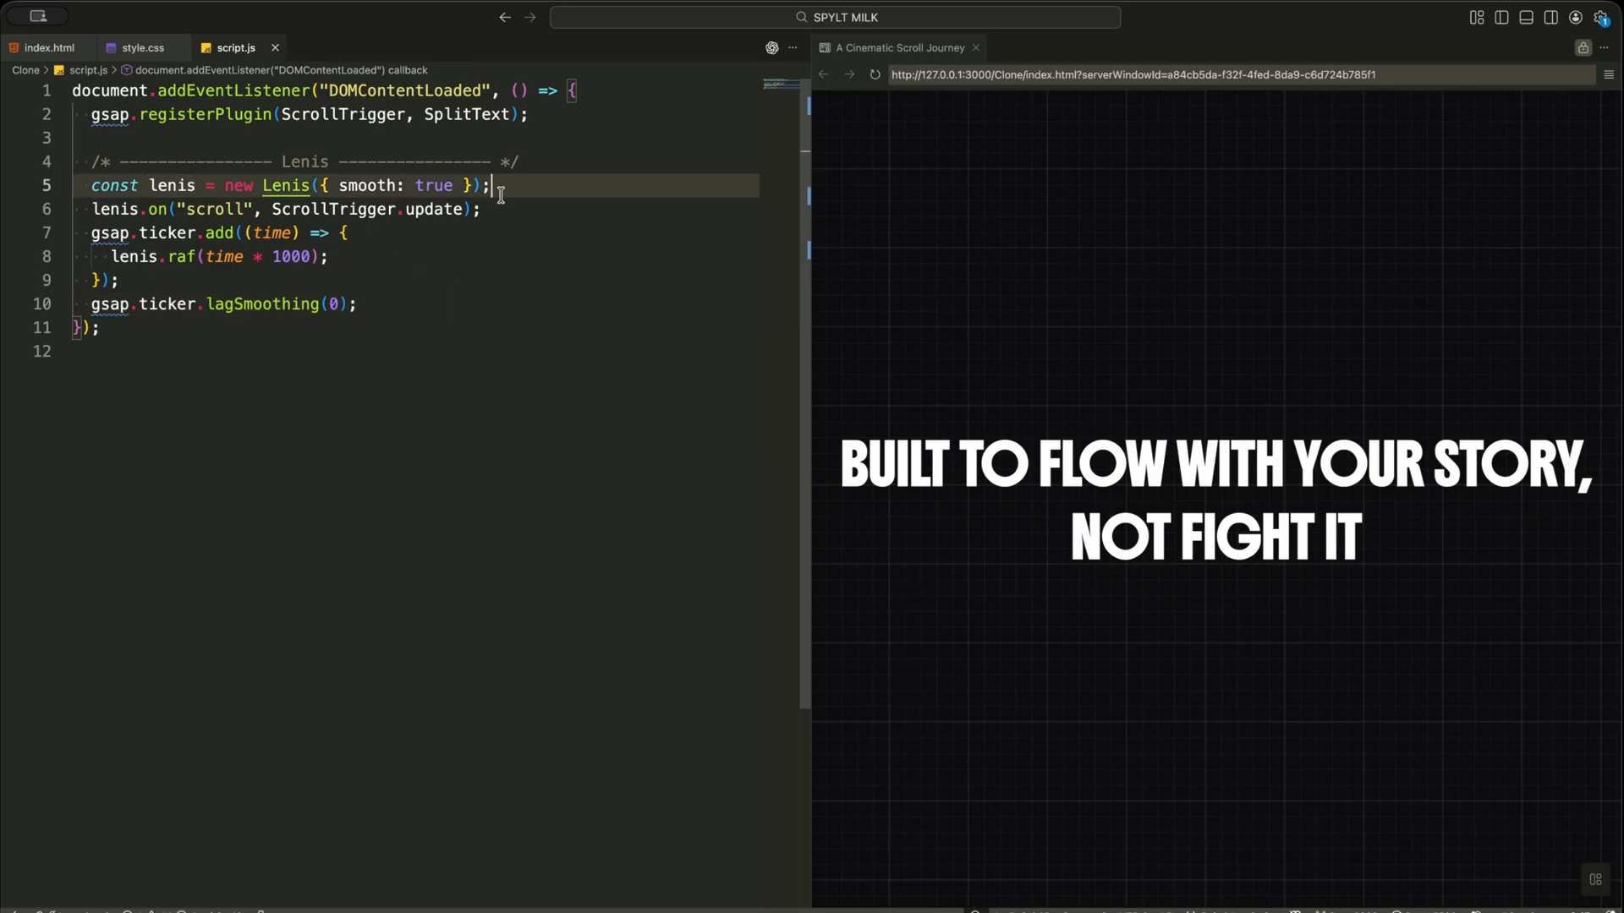
drag(149, 185, 454, 188)
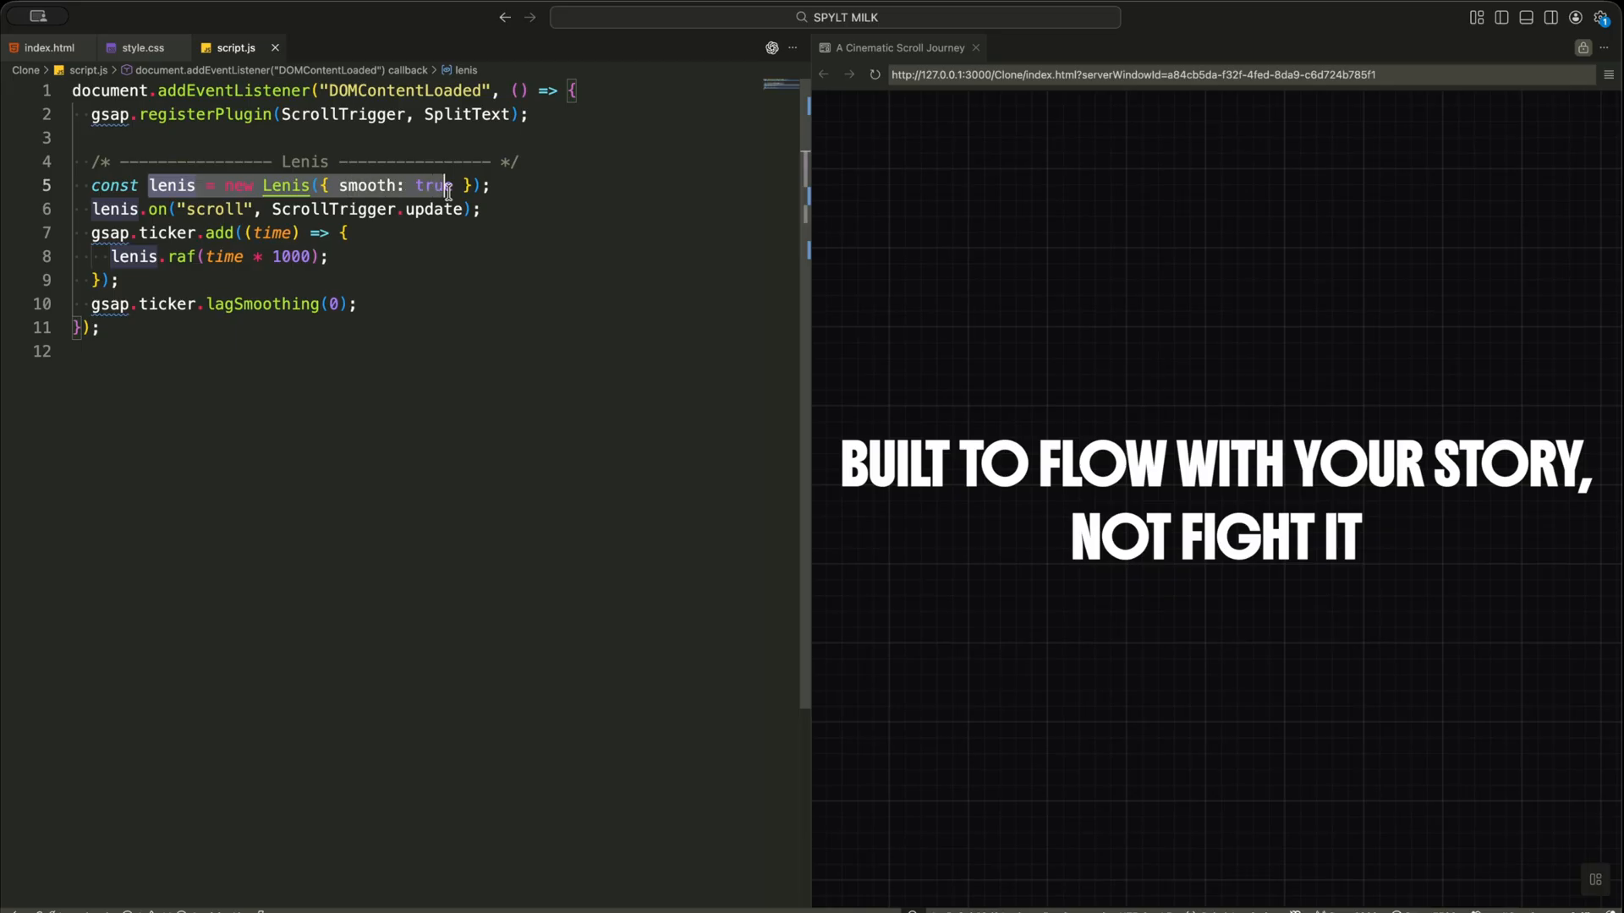
click(512, 188)
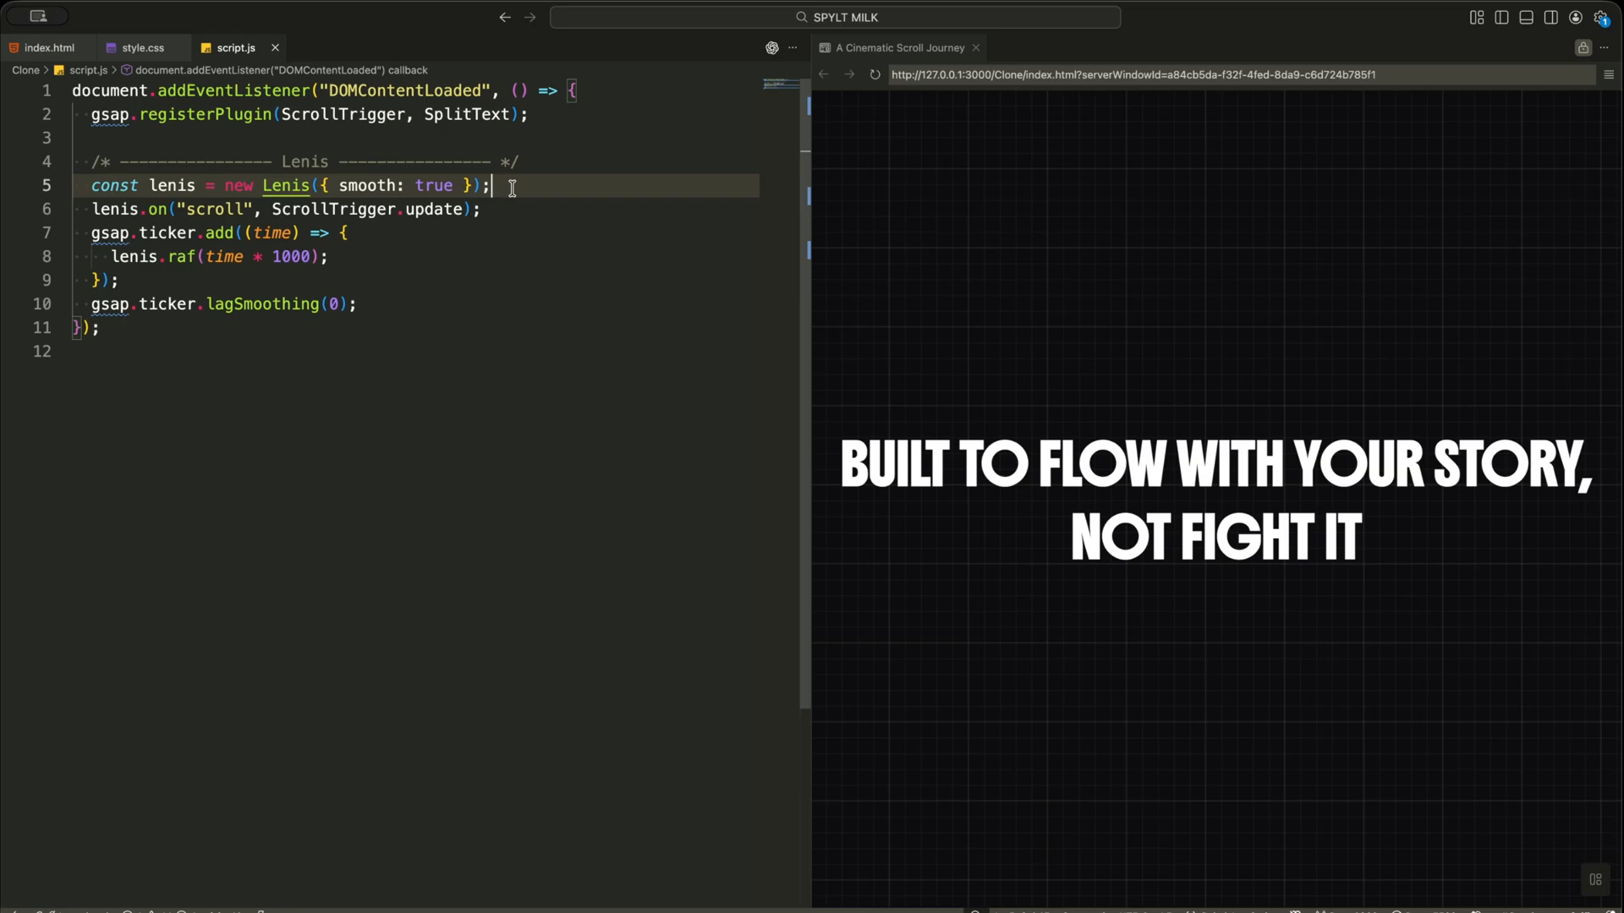
- Review the hookup calling ScrollTrigger.update on each Lenis scroll
drag(90, 209, 506, 215)
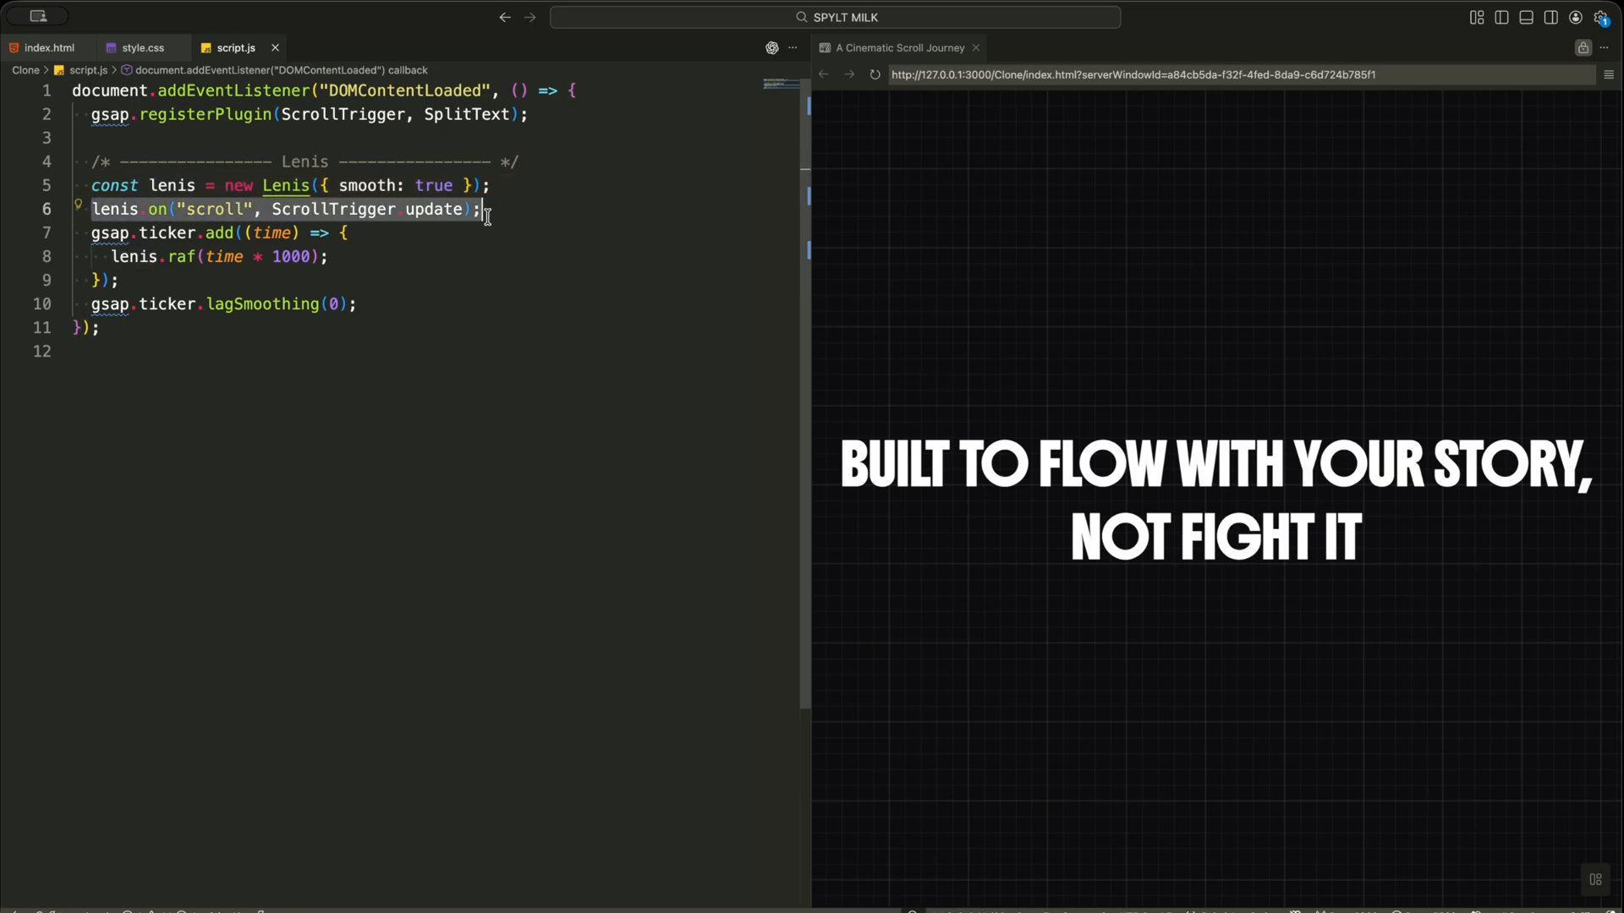
click(439, 209)
double_click(436, 209)
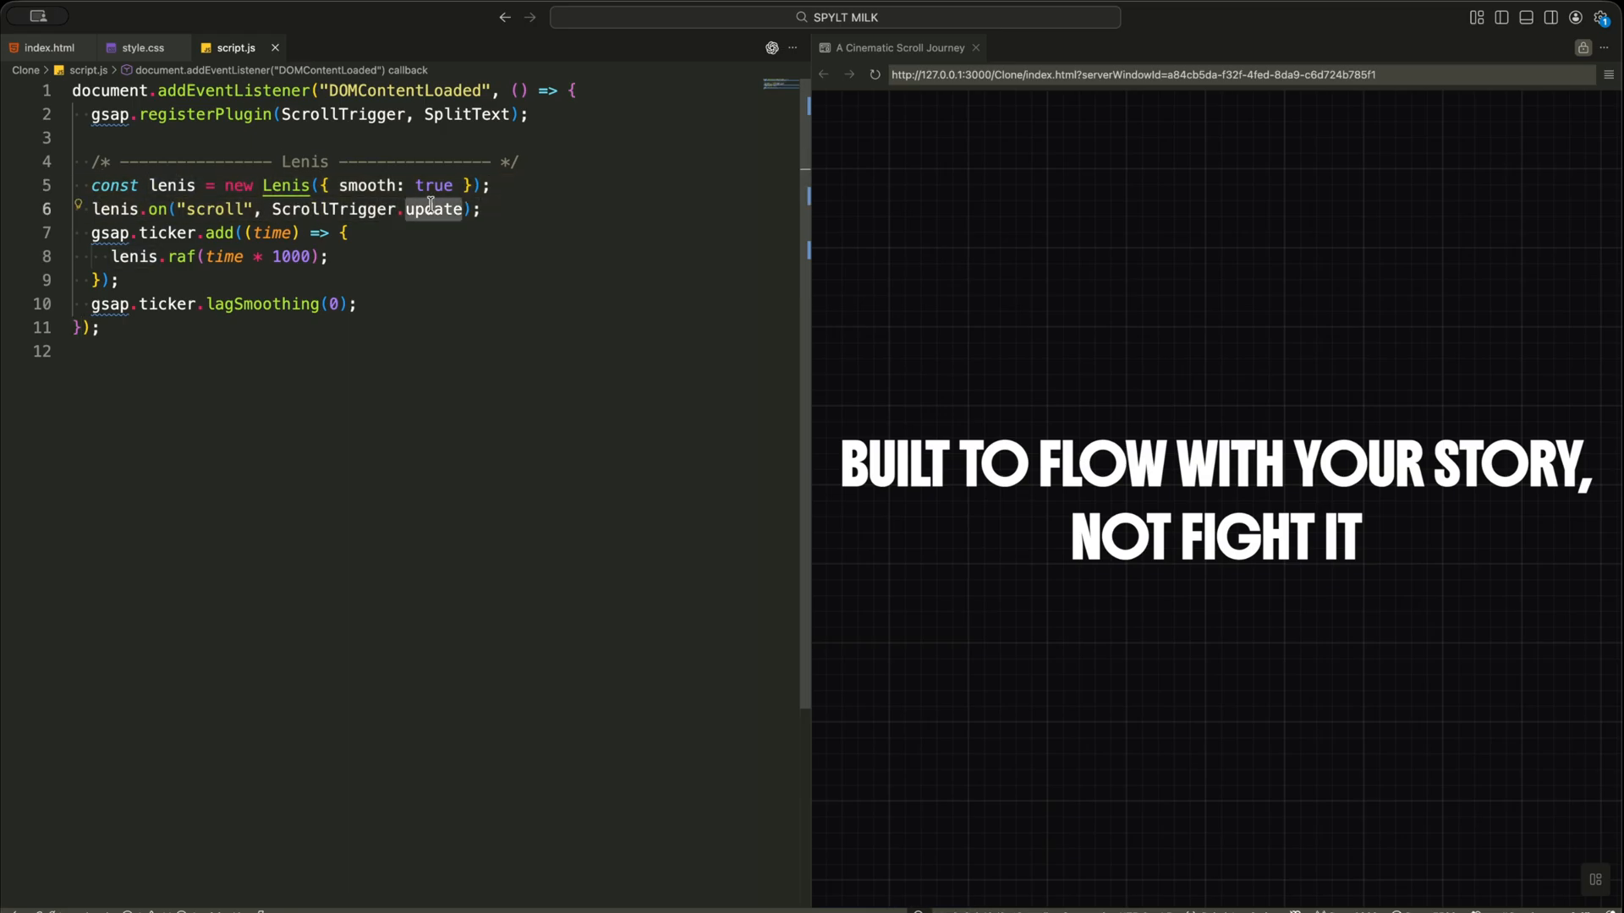
click(494, 211)
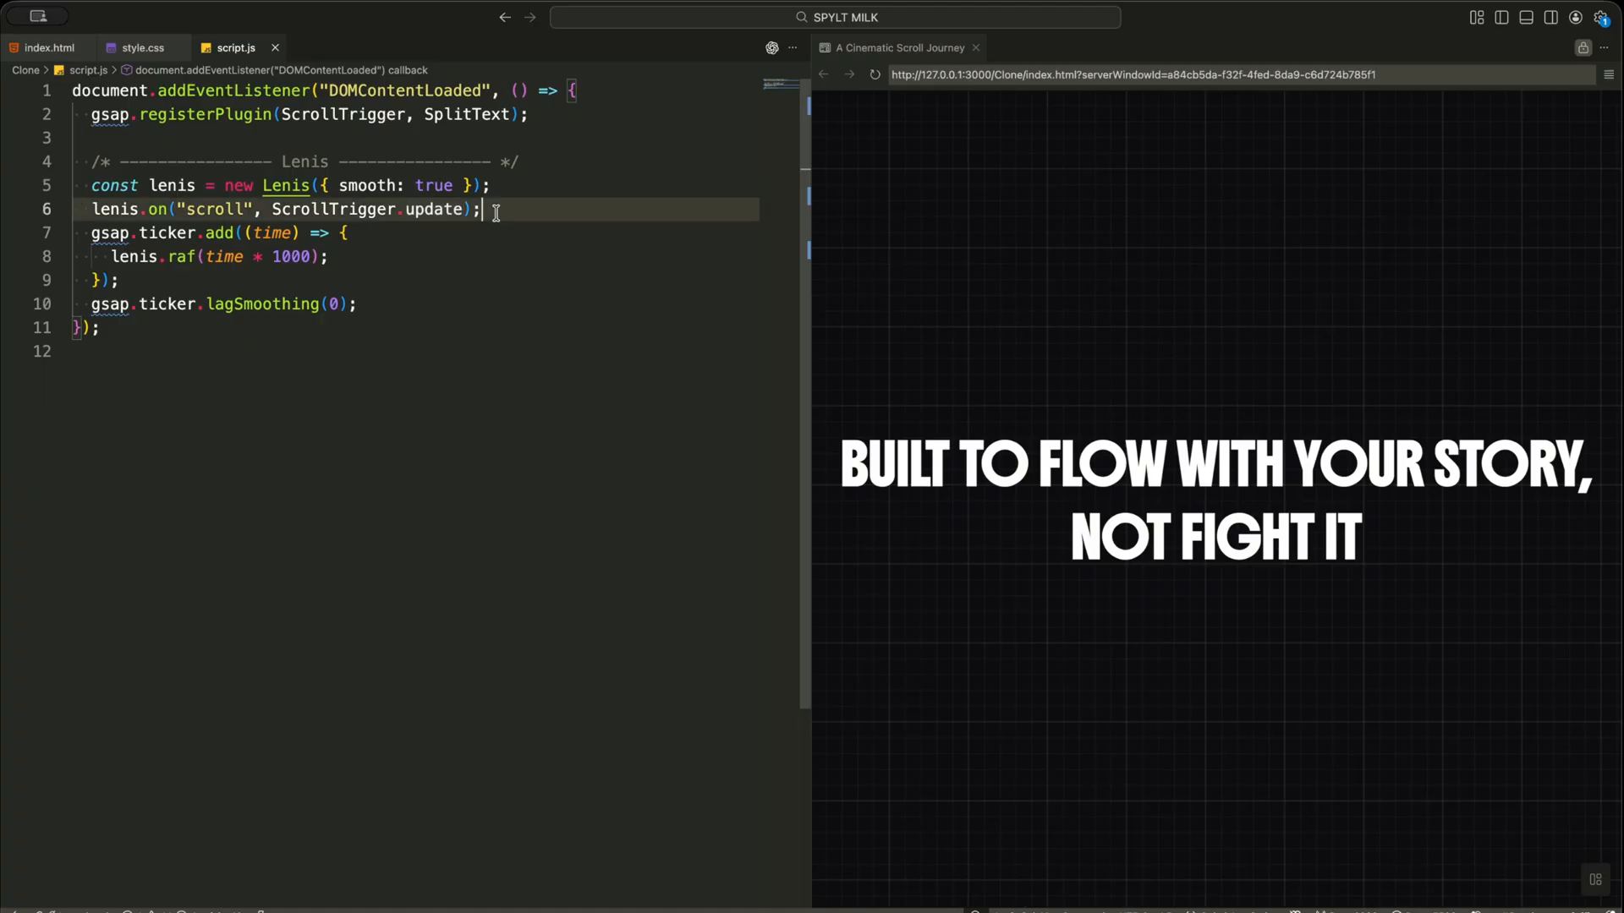
- Review the gsap.ticker frame loop driving Lenis and the lagSmoothing(0) call
drag(92, 232, 123, 279)
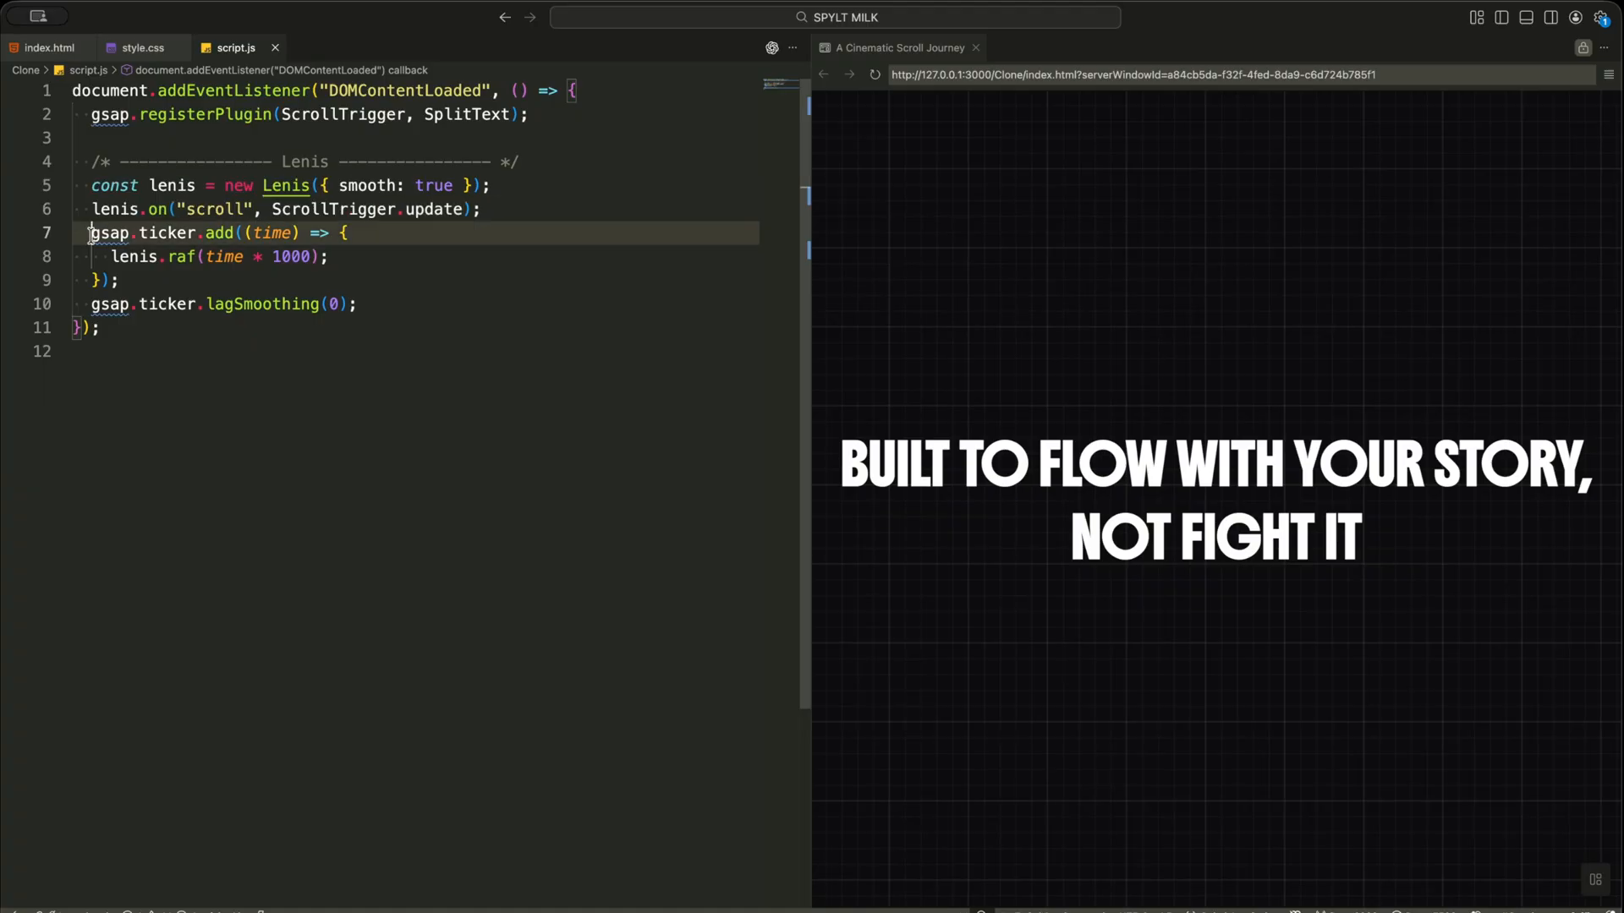
click(130, 279)
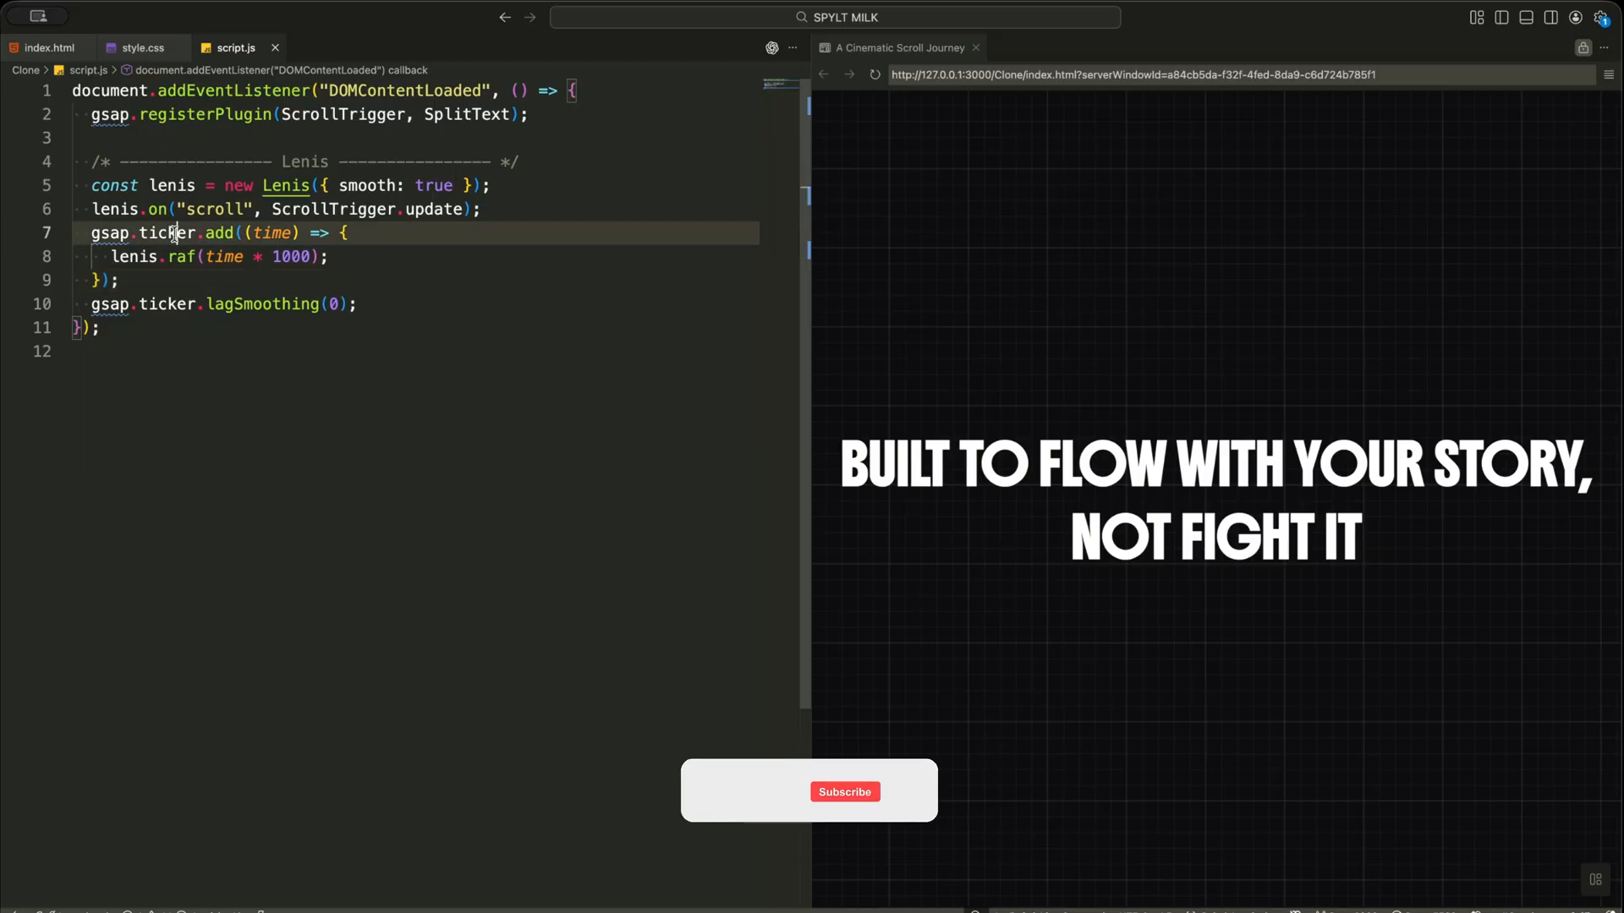
double_click(168, 231)
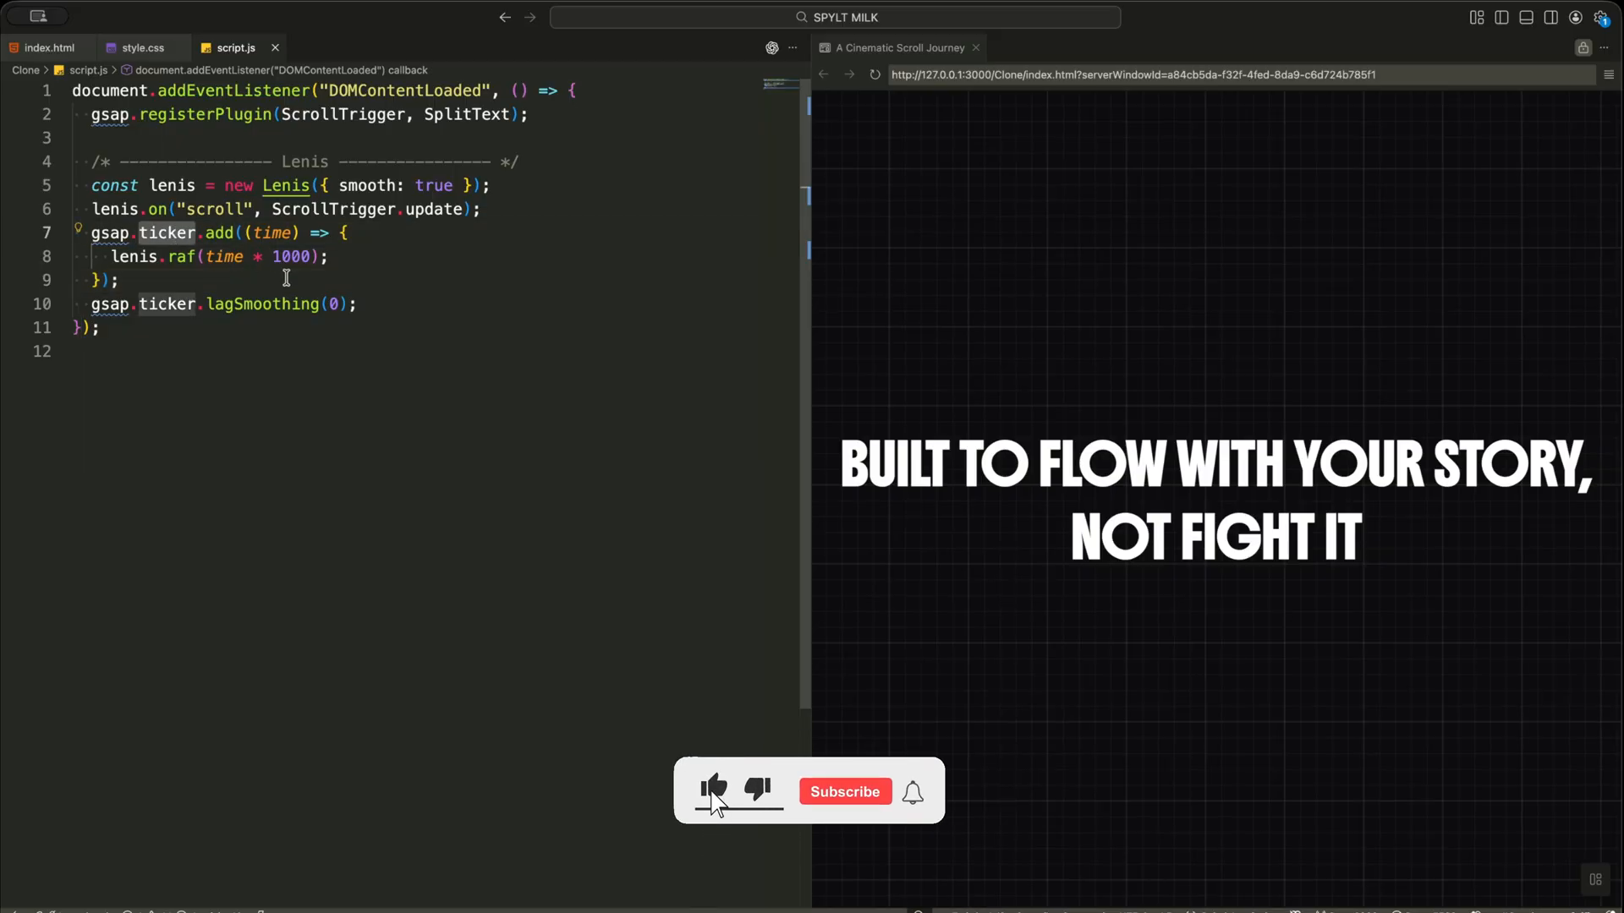
click(364, 303)
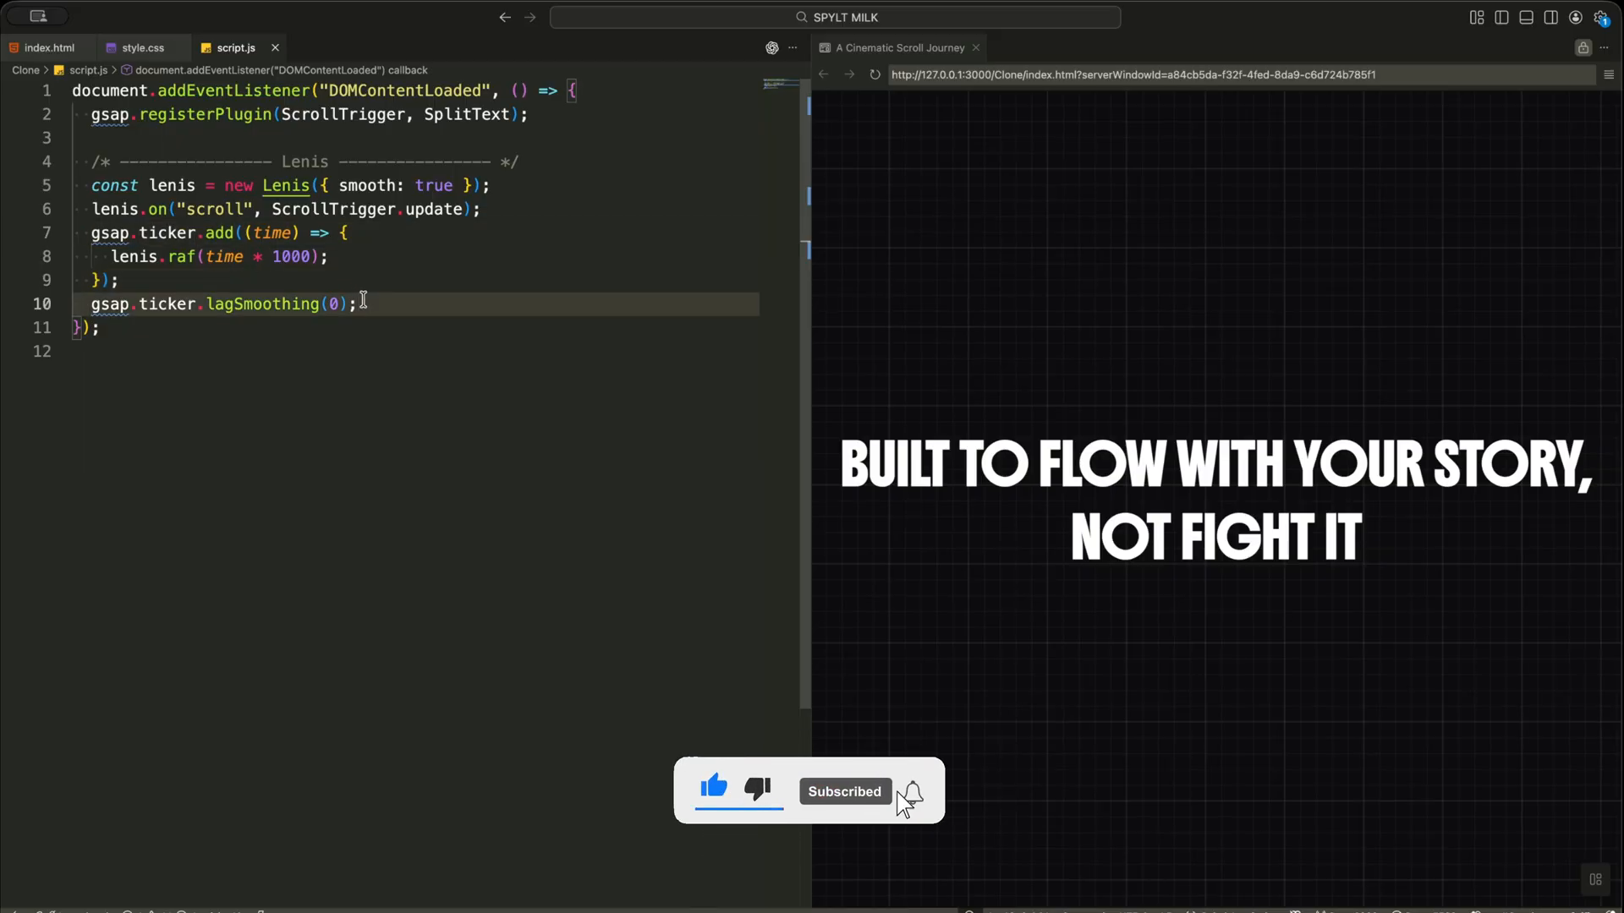
click(261, 304)
double_click(261, 302)
click(369, 304)
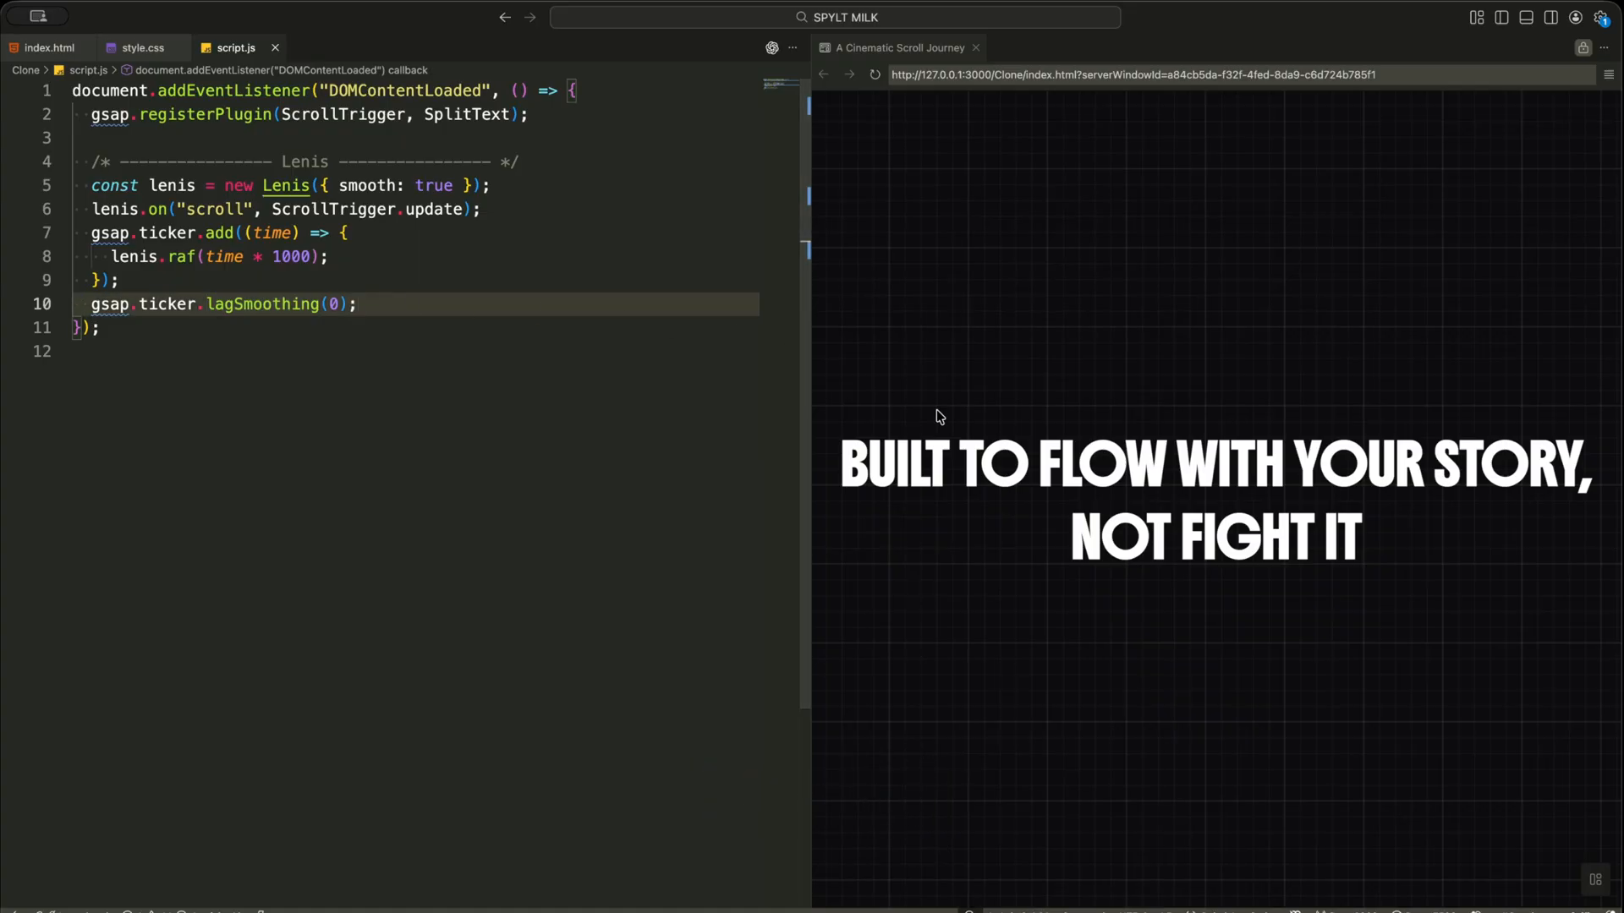
scroll(937, 410, down, 5)
scroll(936, 394, down, 5)
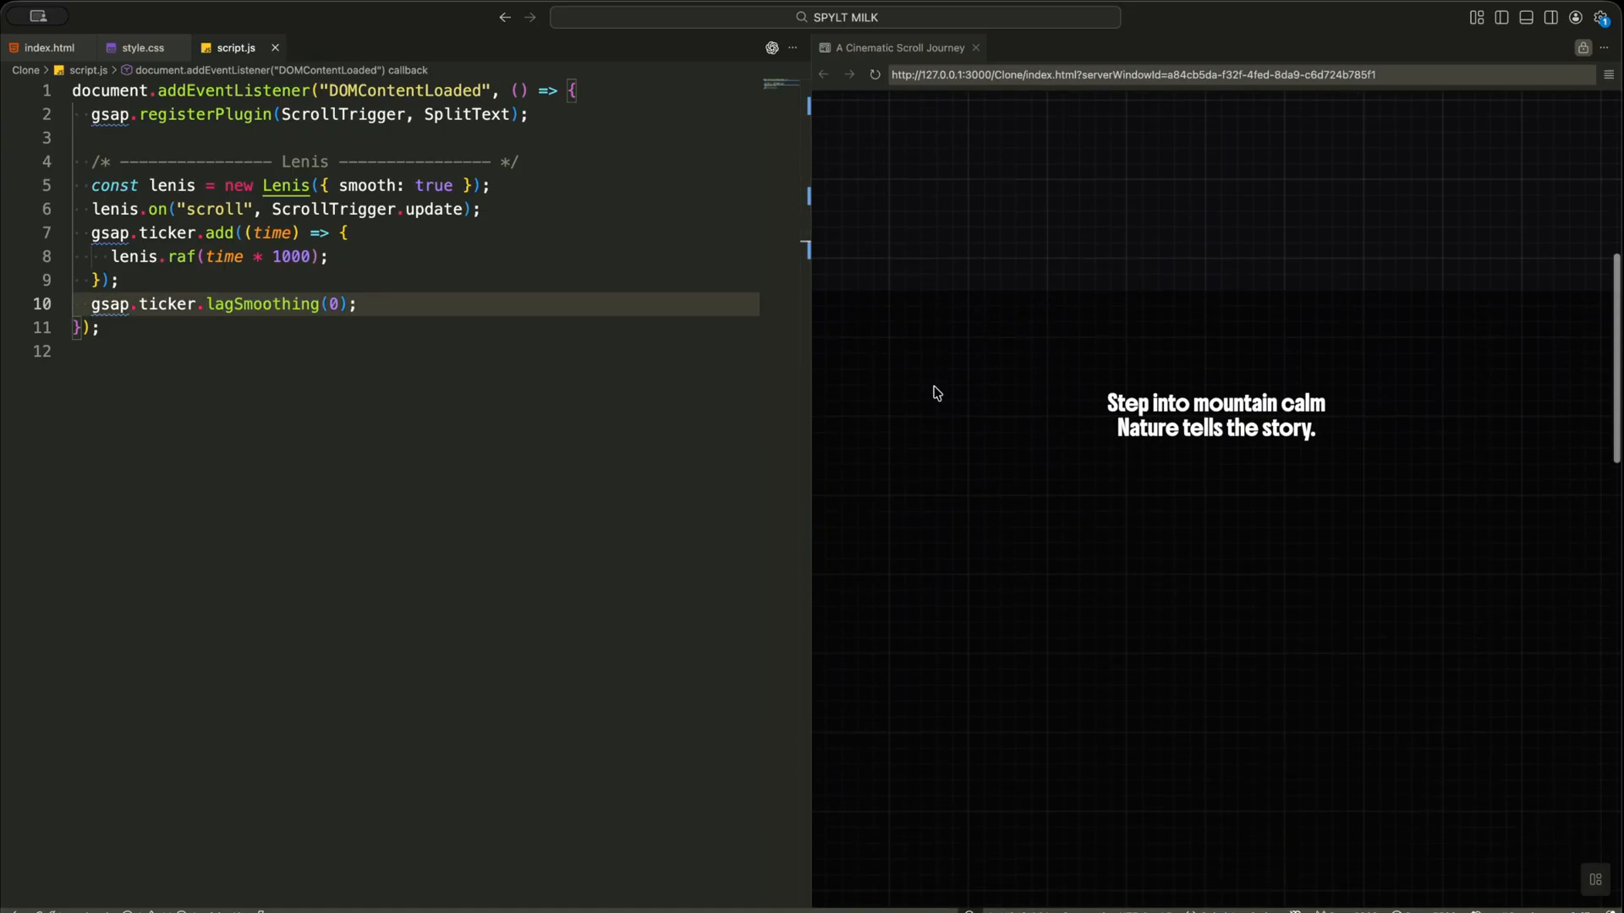
scroll(936, 393, down, 5)
scroll(938, 394, up, 8)
scroll(936, 393, up, 8)
- Paste the .clip-title forEach loop setting each title's background and color from its dataset
click(476, 412)
text(document.querySelectorAll(".clip-title").forEach((el) => {     el.style.background = el.dataset.bg;     el.style.color = el.dataset.color;   });)
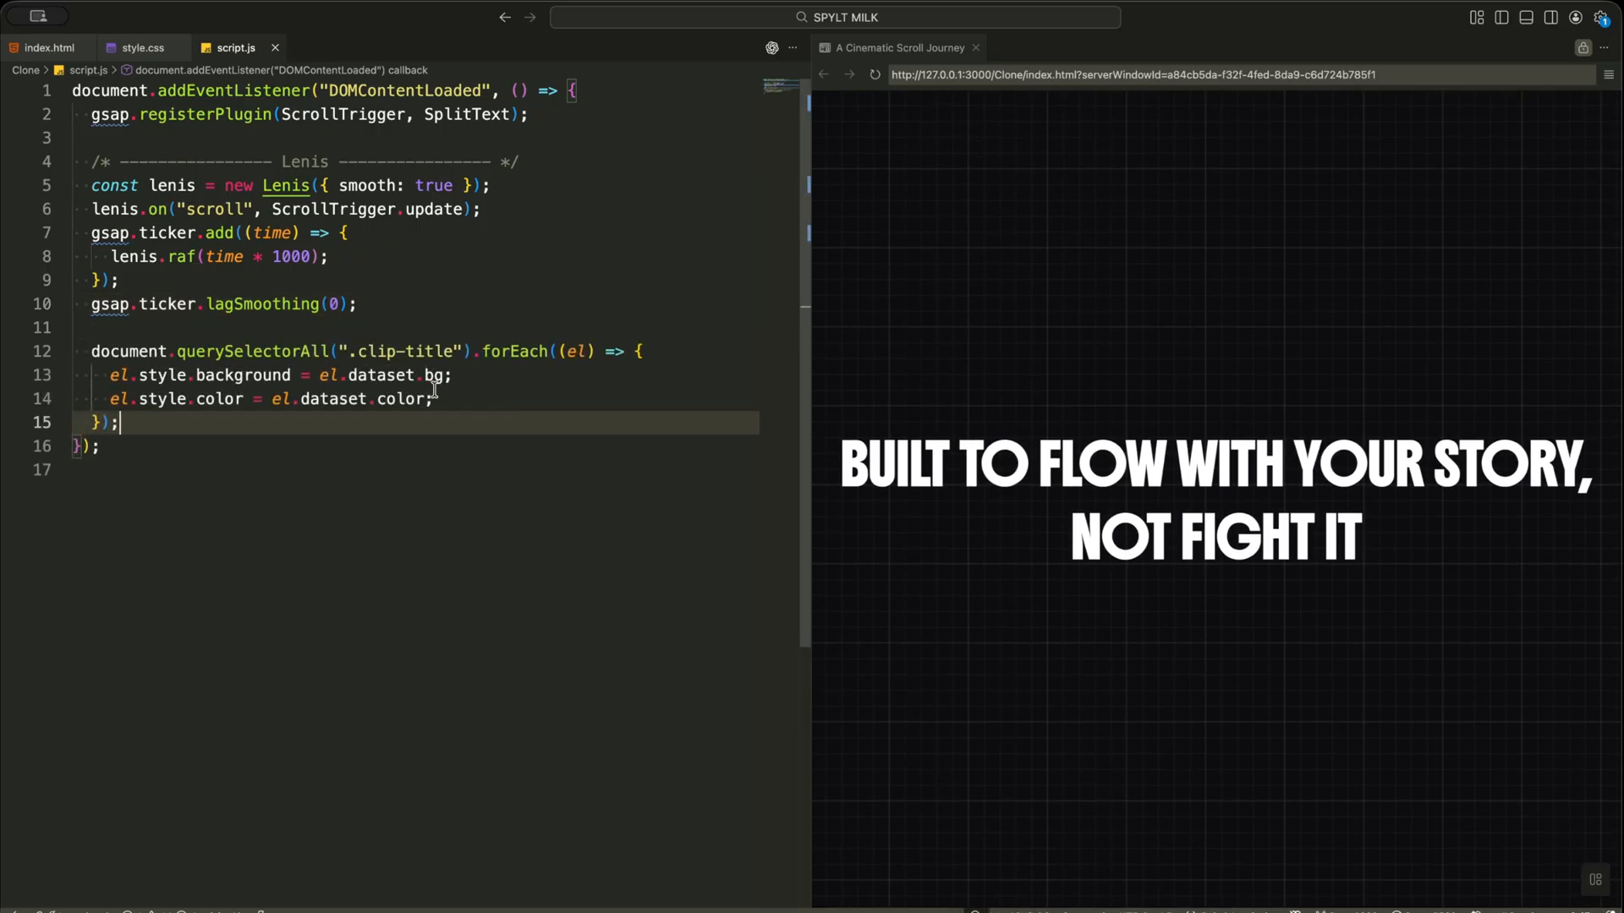
drag(358, 353, 455, 351)
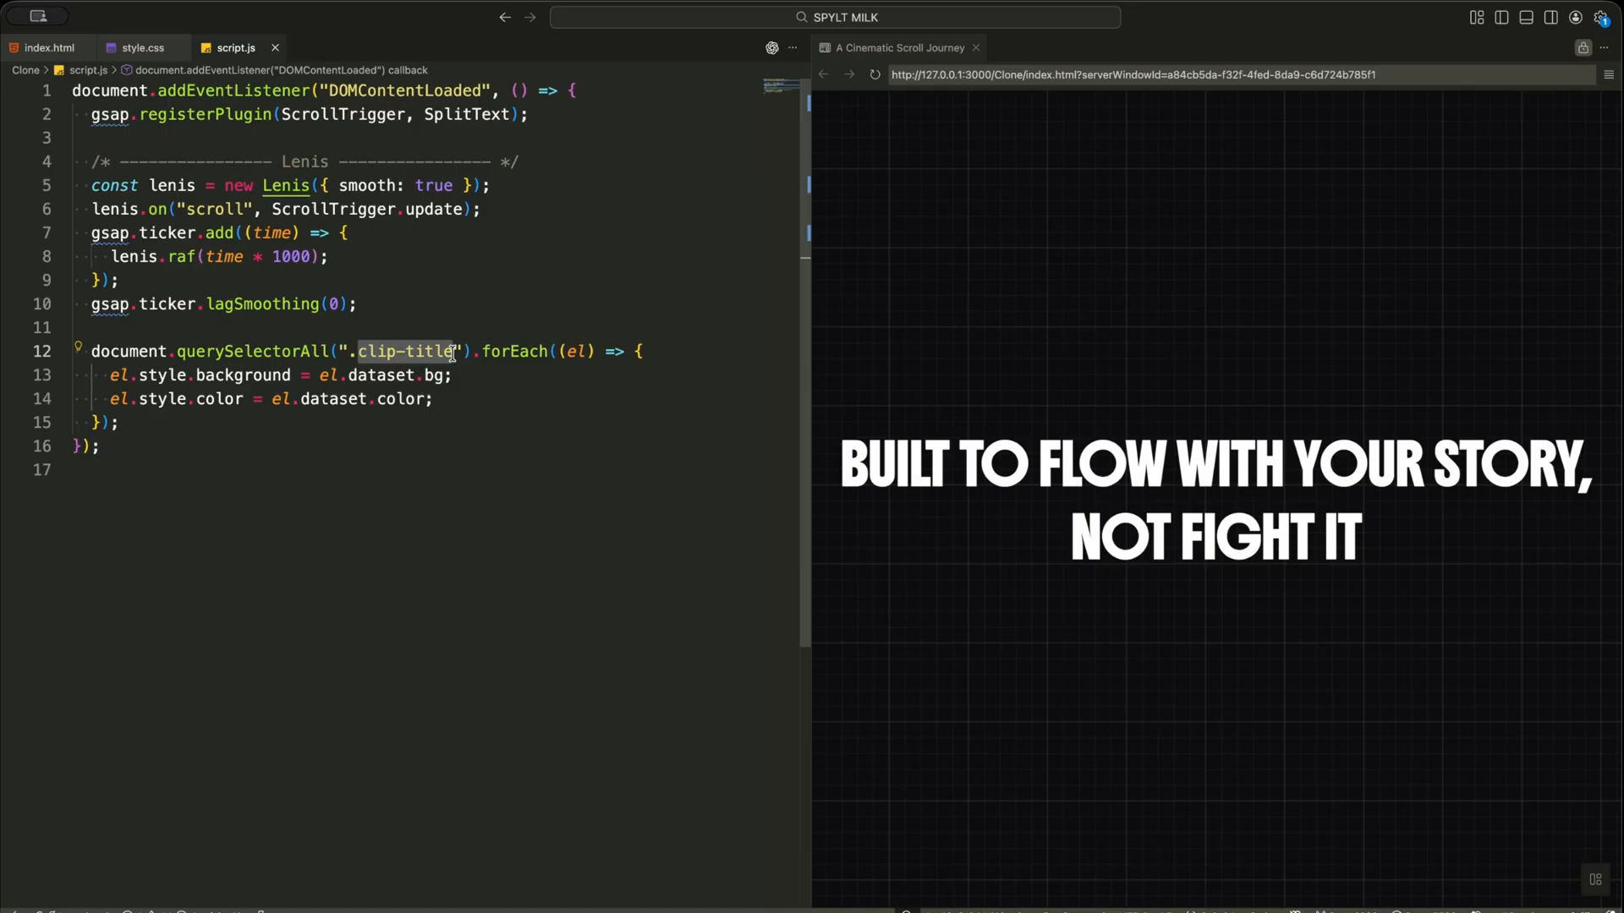
click(652, 350)
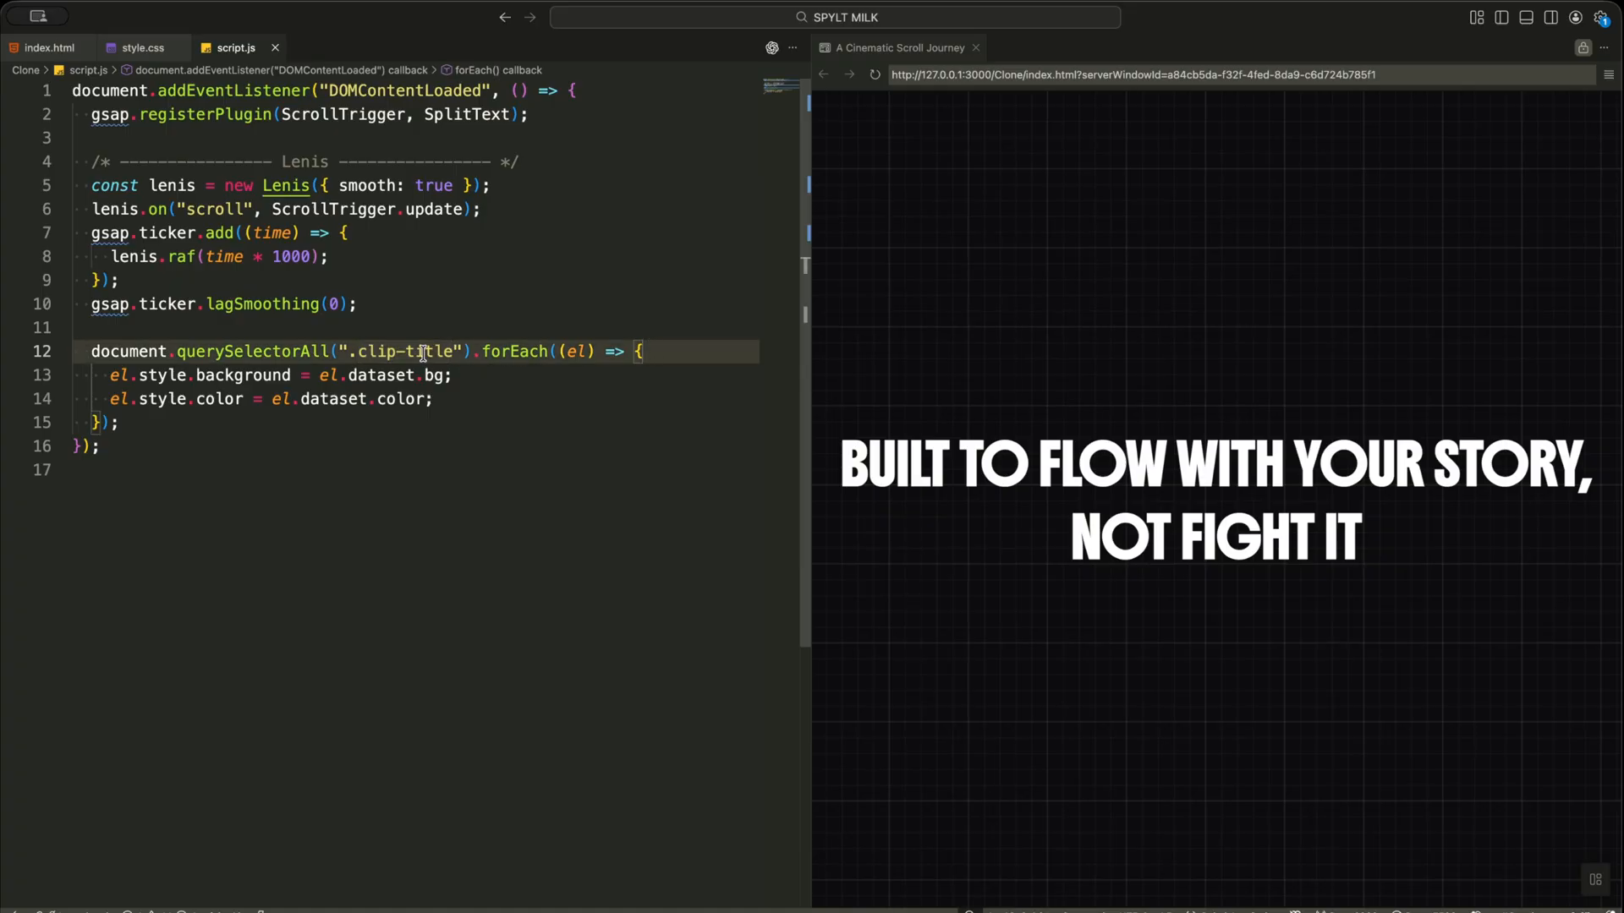
double_click(260, 352)
double_click(254, 376)
click(224, 399)
double_click(224, 399)
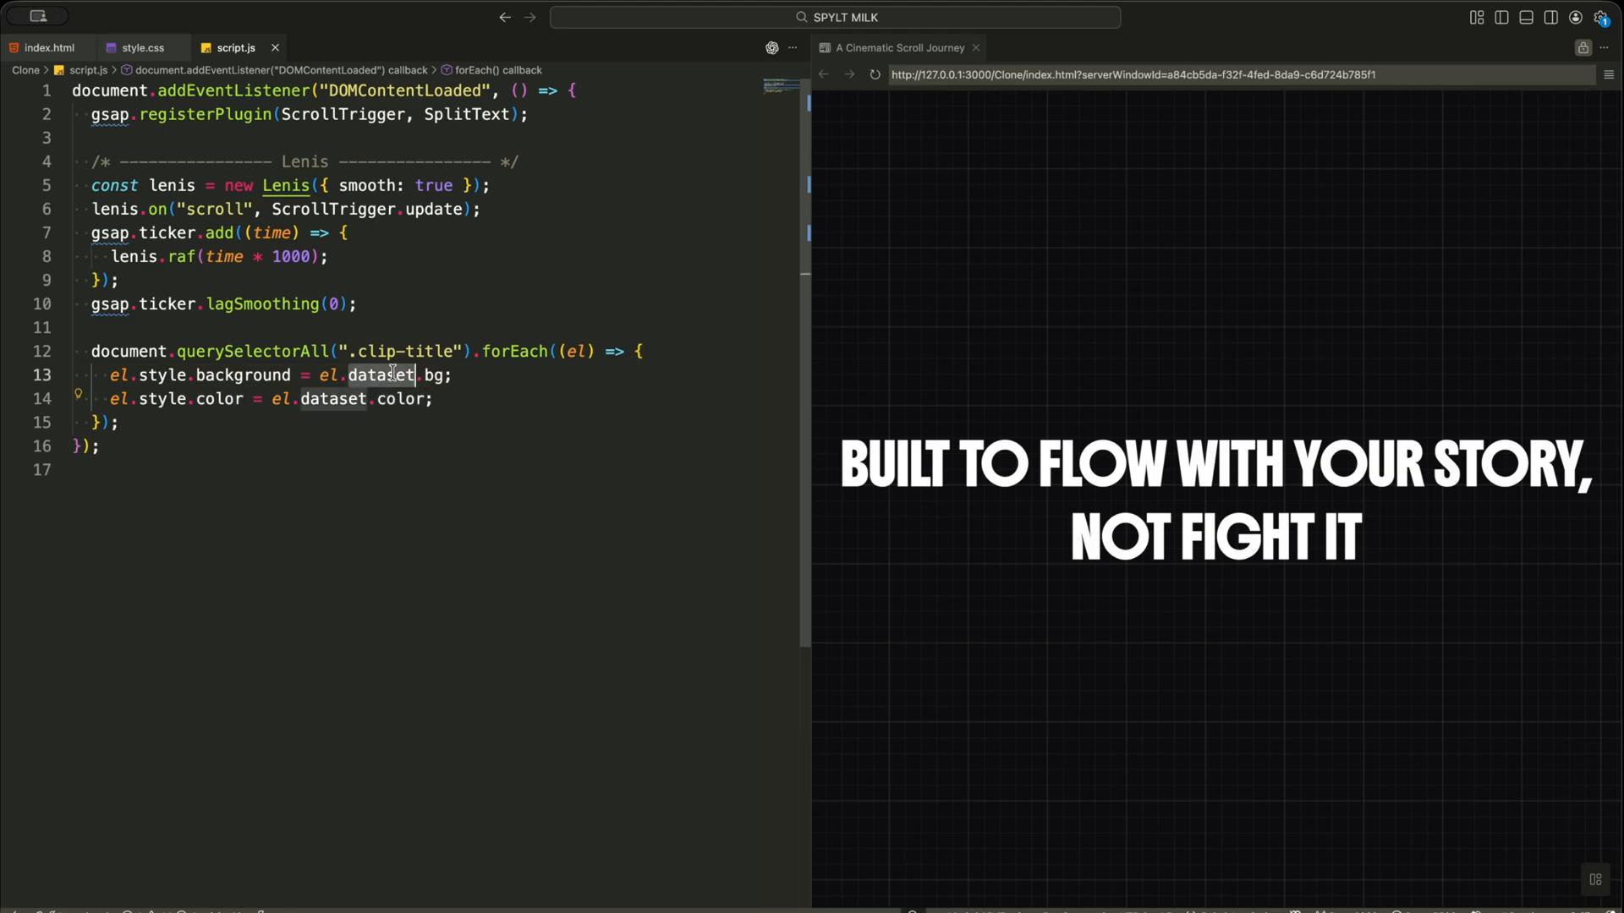
click(437, 398)
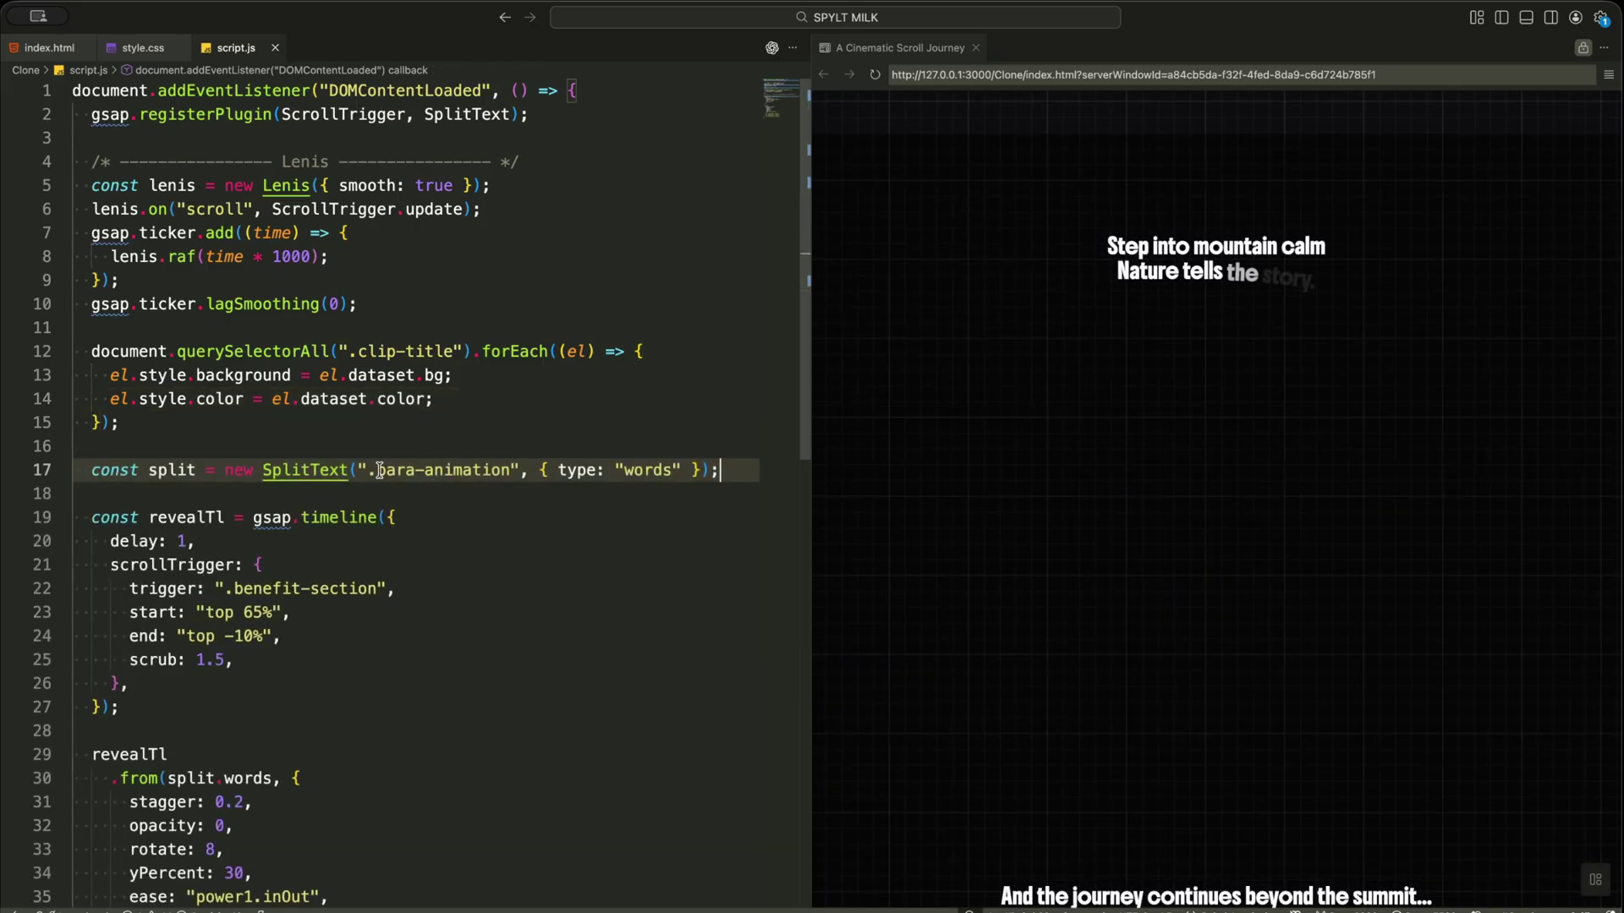
drag(377, 472, 508, 473)
double_click(632, 472)
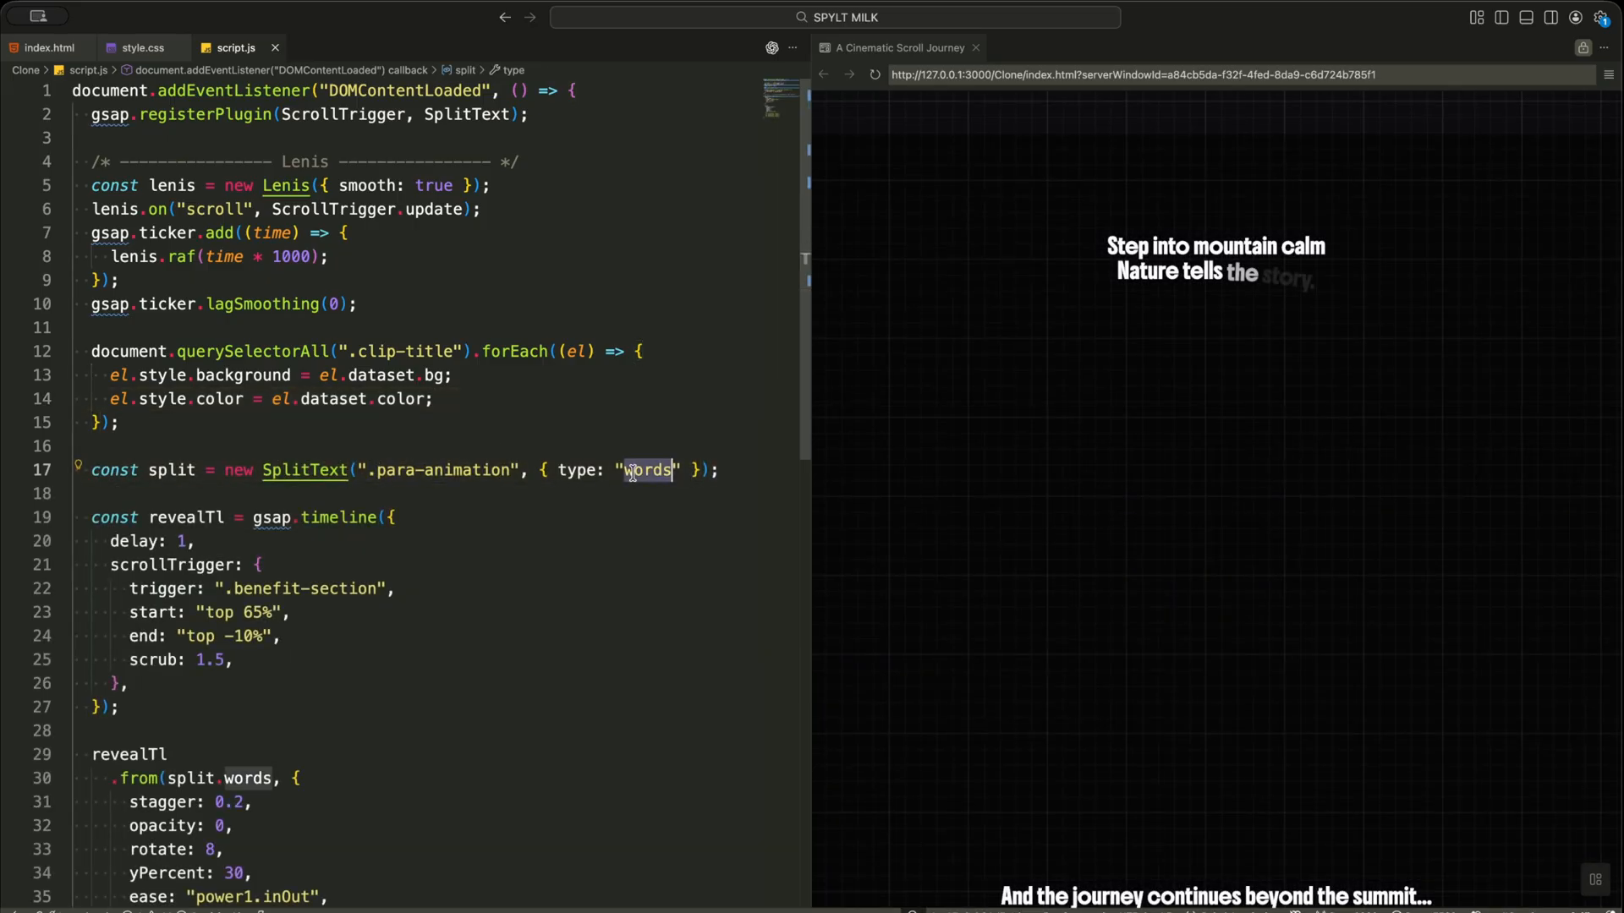
click(727, 470)
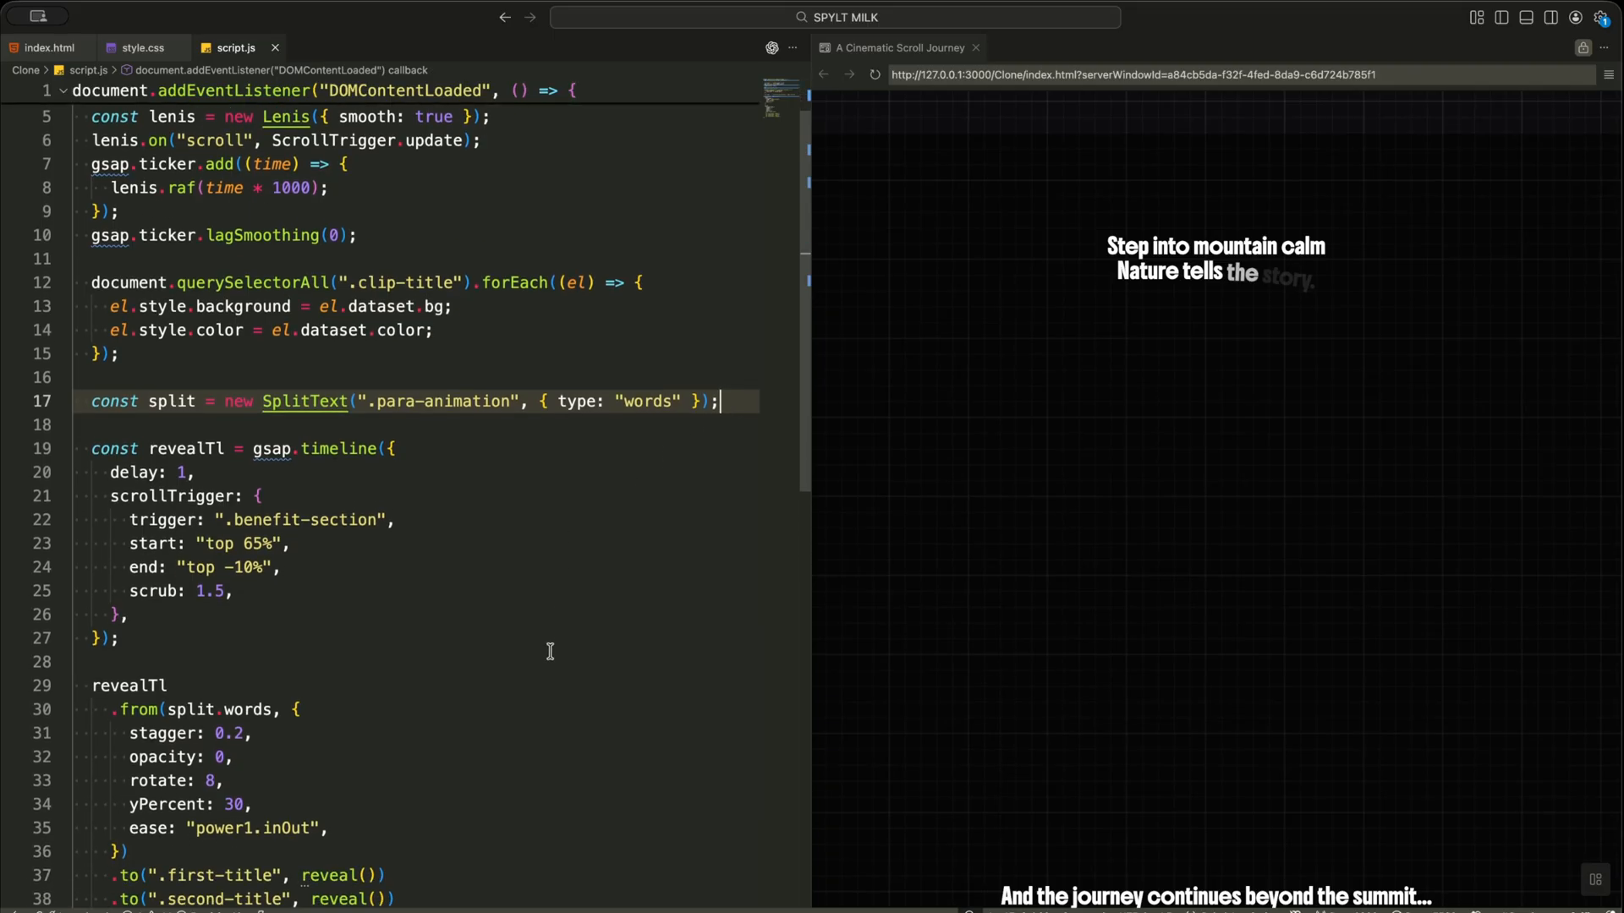
scroll(550, 647, down, 4)
double_click(320, 341)
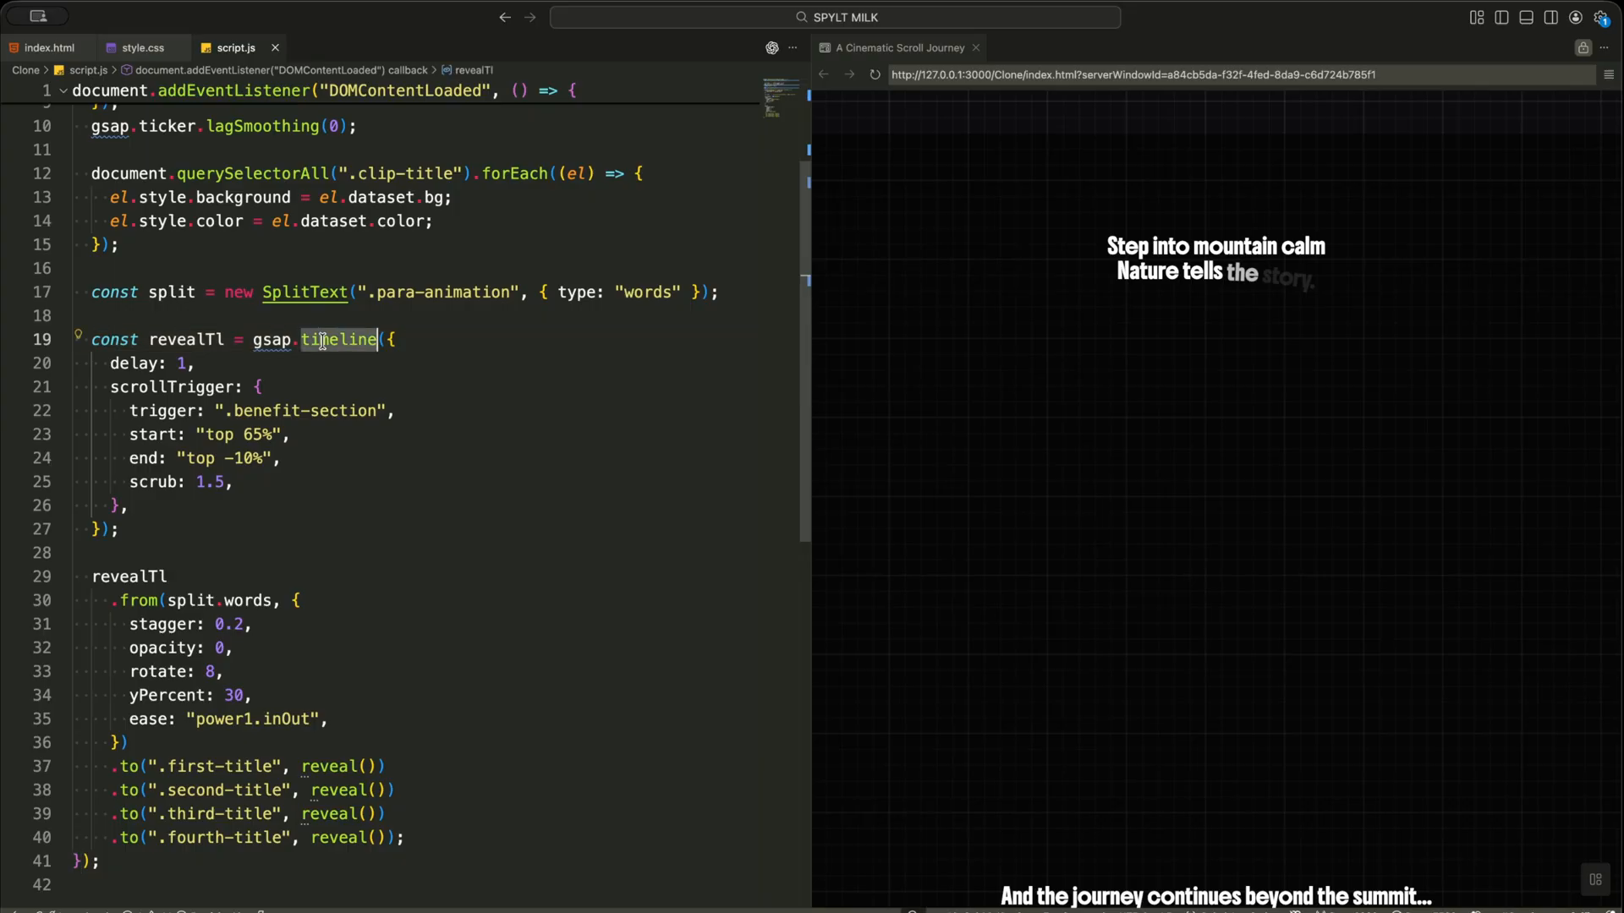
double_click(174, 388)
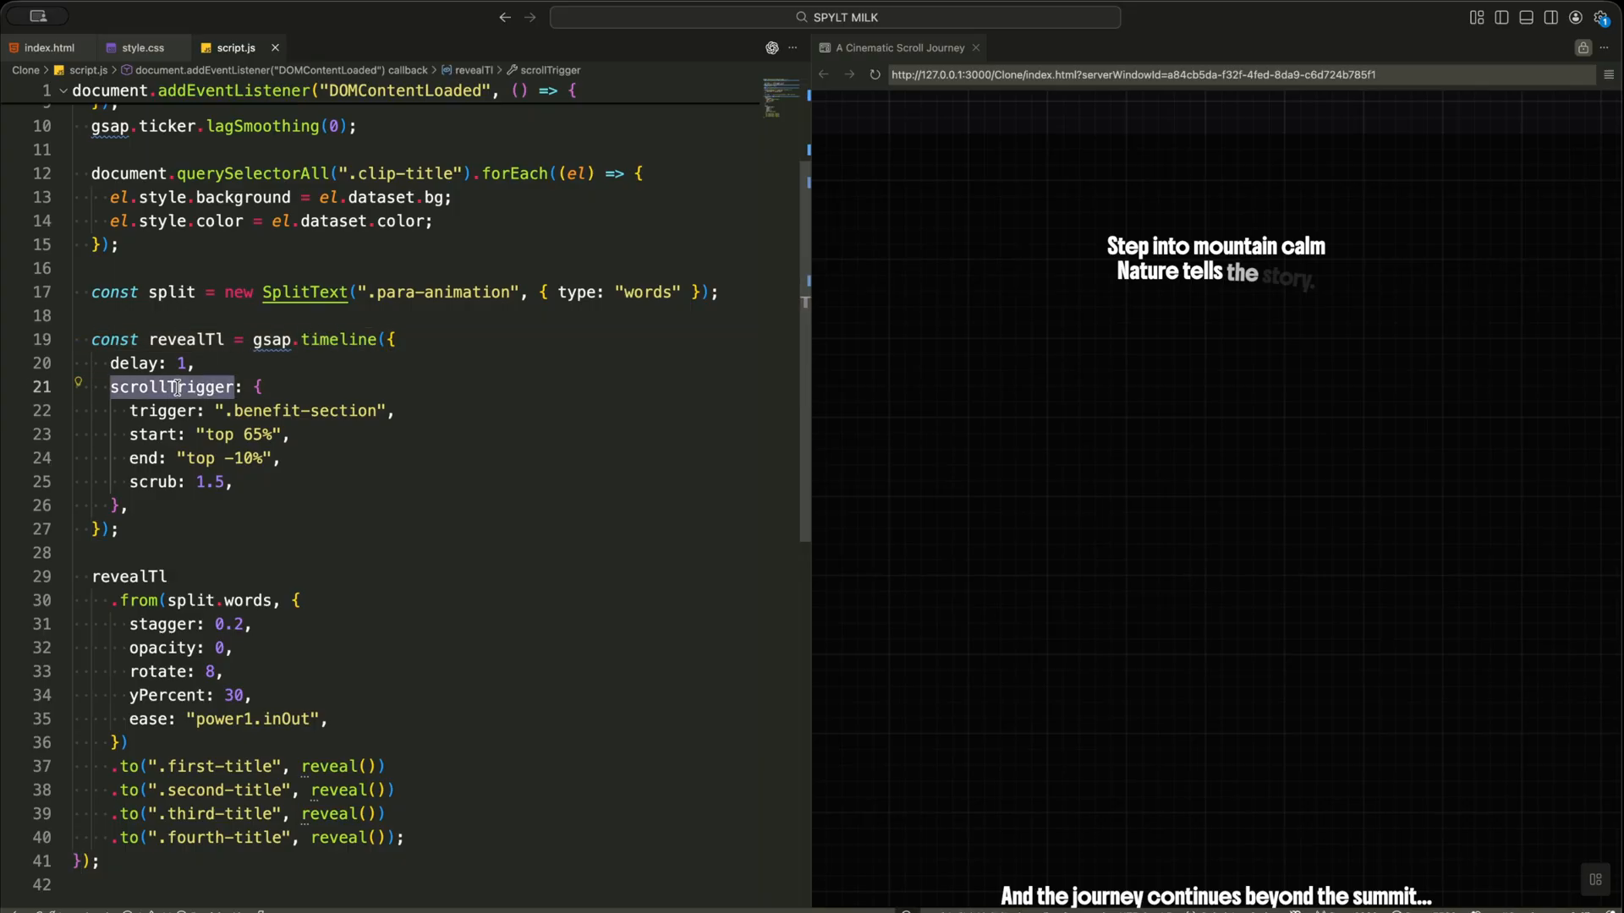
drag(129, 434, 290, 434)
click(294, 435)
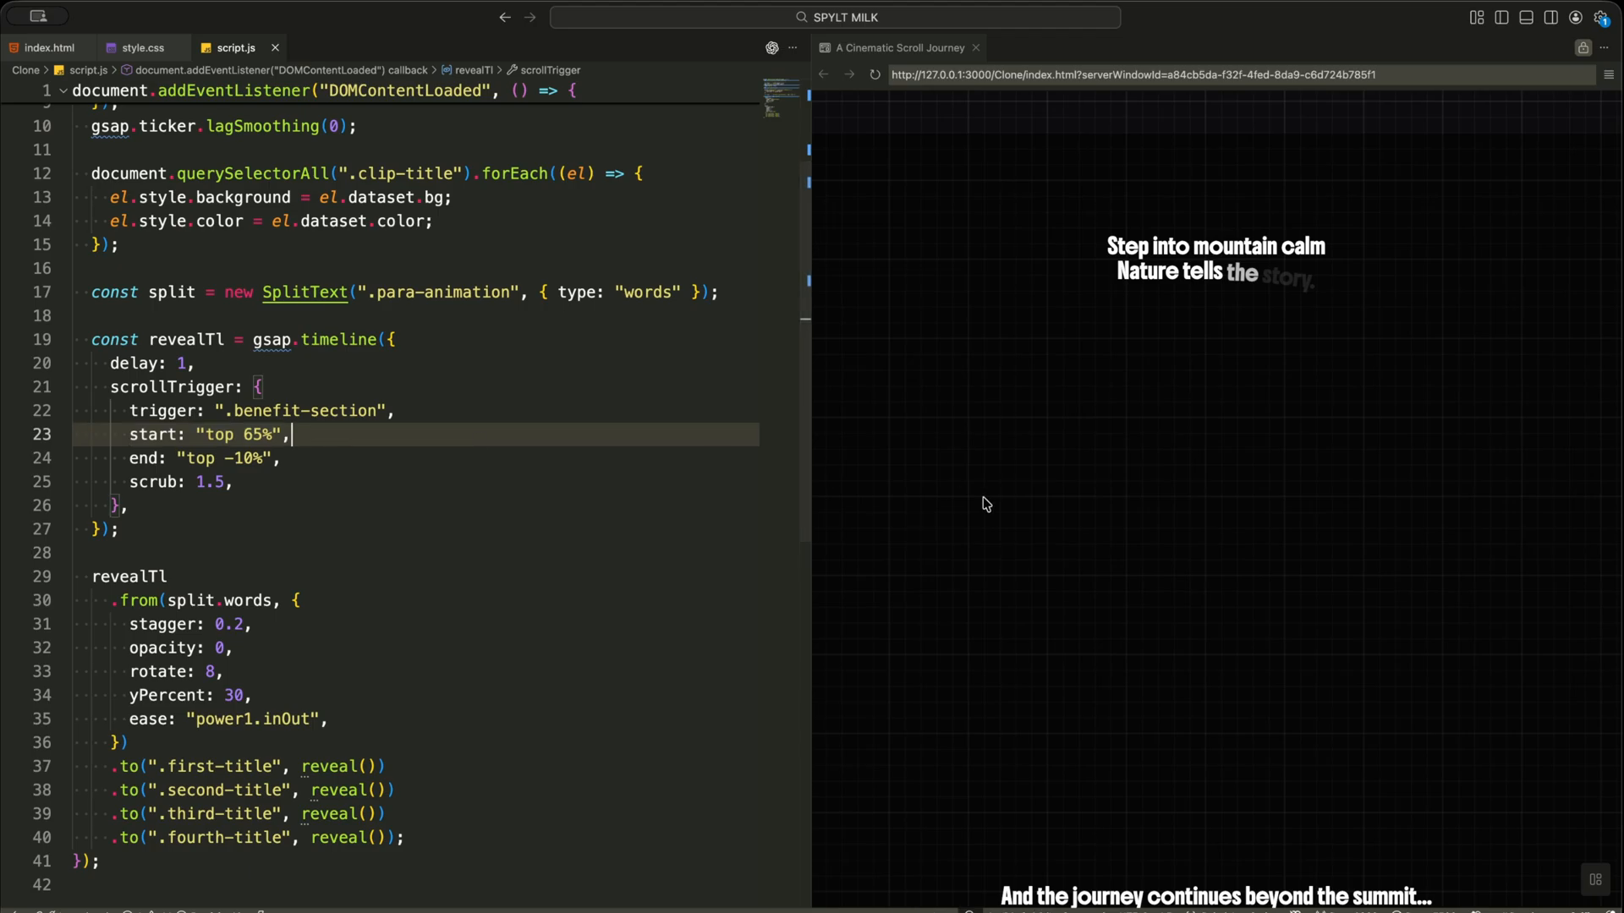
scroll(984, 504, up, 5)
scroll(986, 504, down, 5)
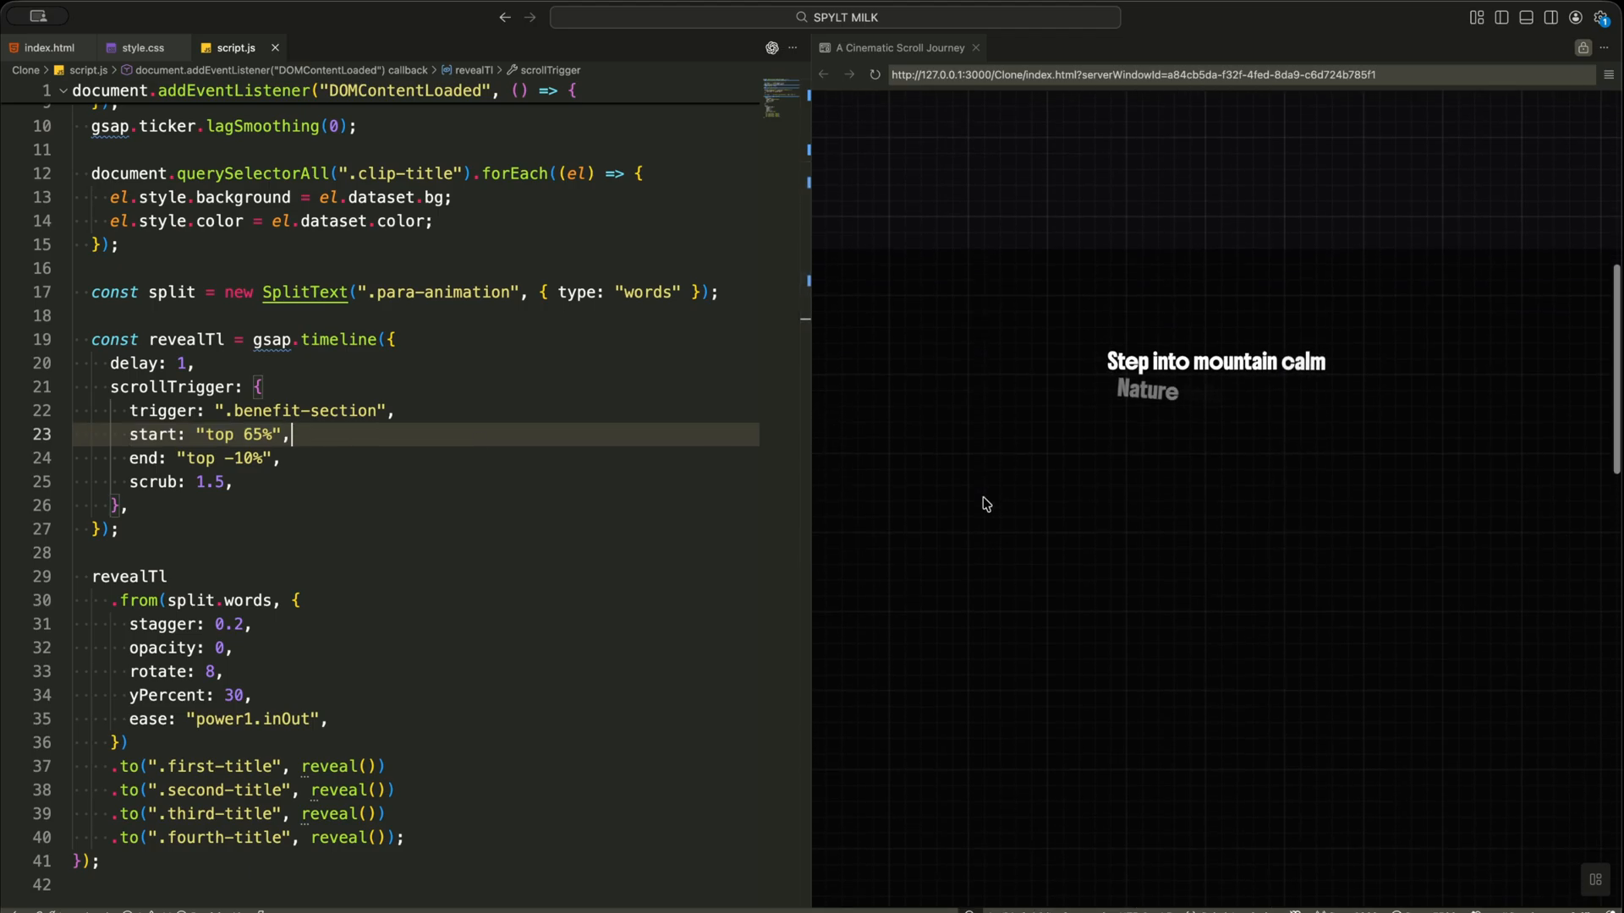
scroll(986, 503, down, 5)
scroll(986, 504, up, 3)
scroll(985, 504, up, 2)
scroll(984, 505, down, 3)
scroll(985, 504, down, 2)
click(492, 453)
click(139, 476)
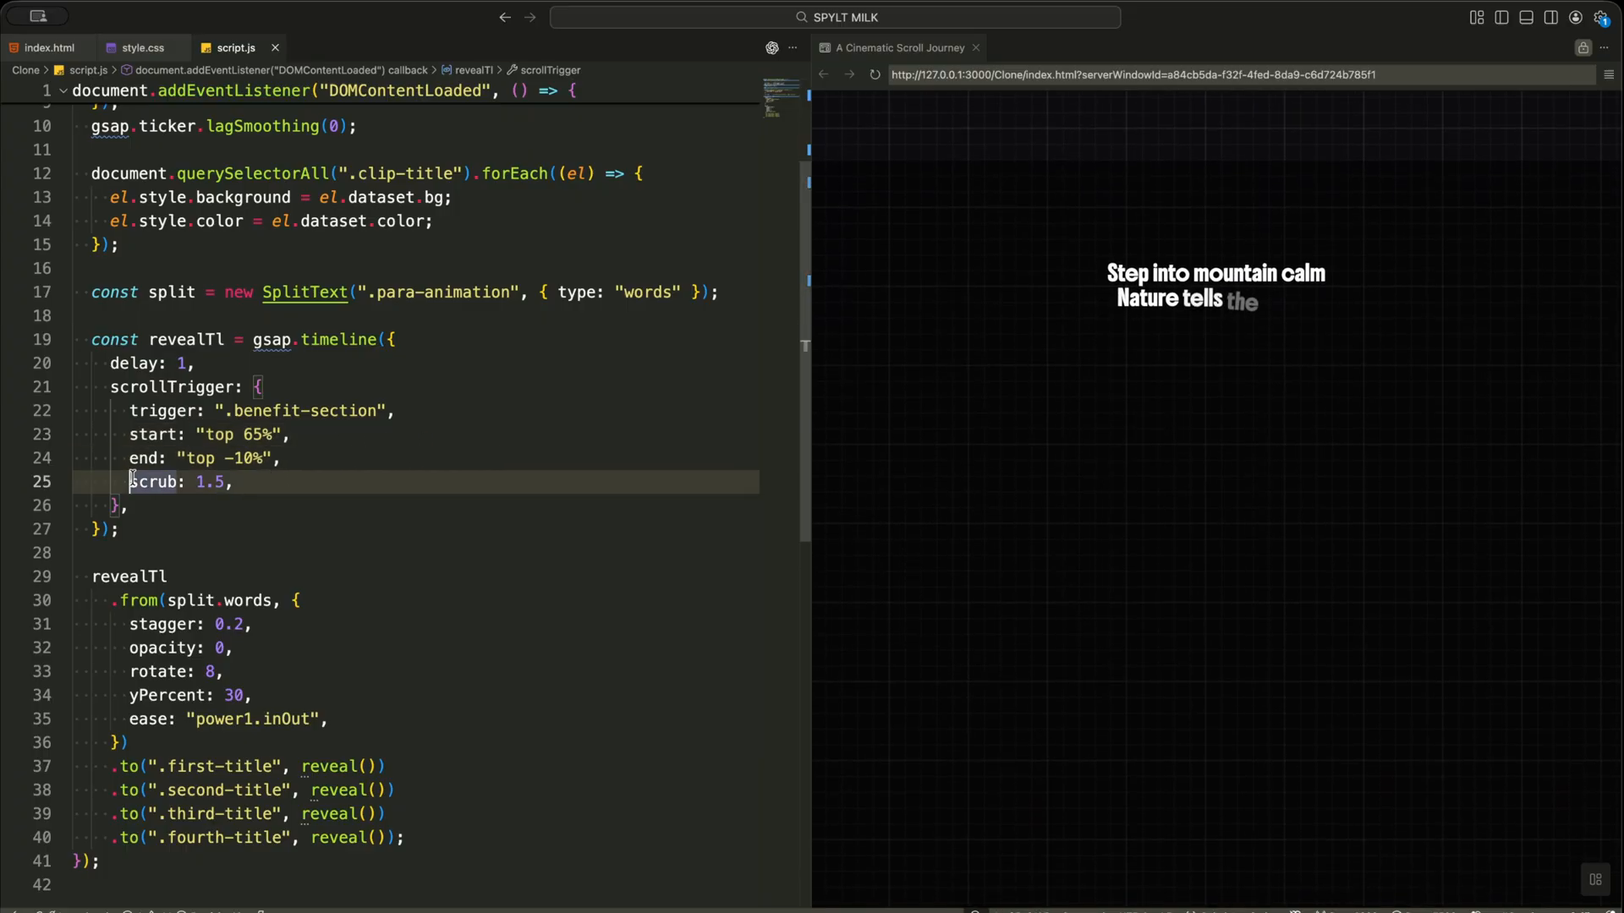
double_click(140, 476)
click(252, 481)
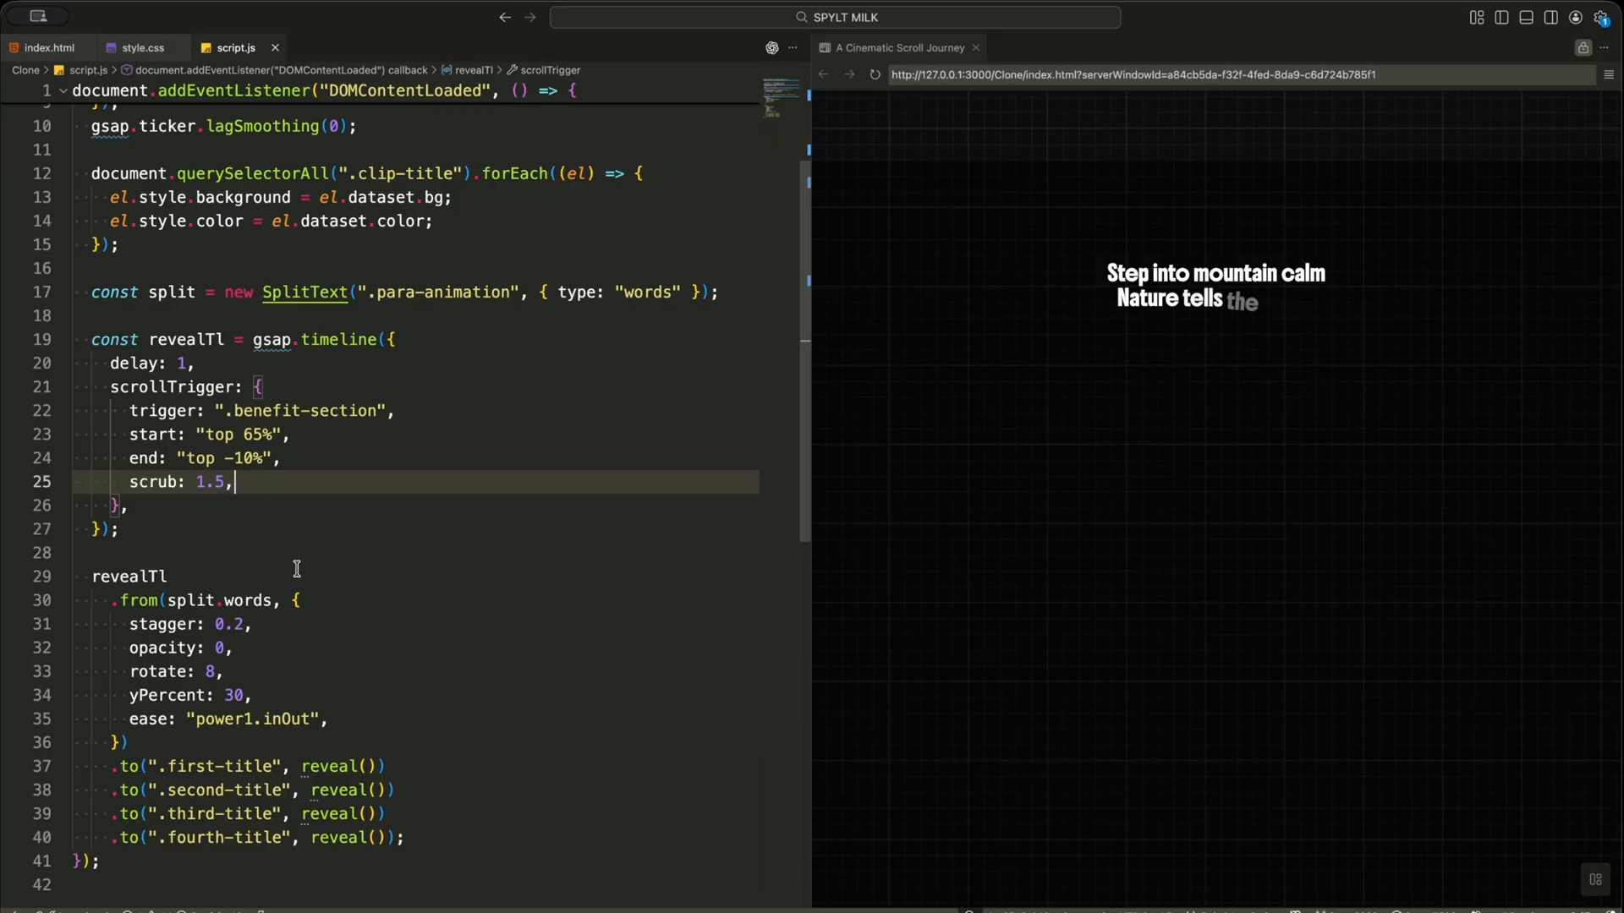
scroll(316, 600, down, 5)
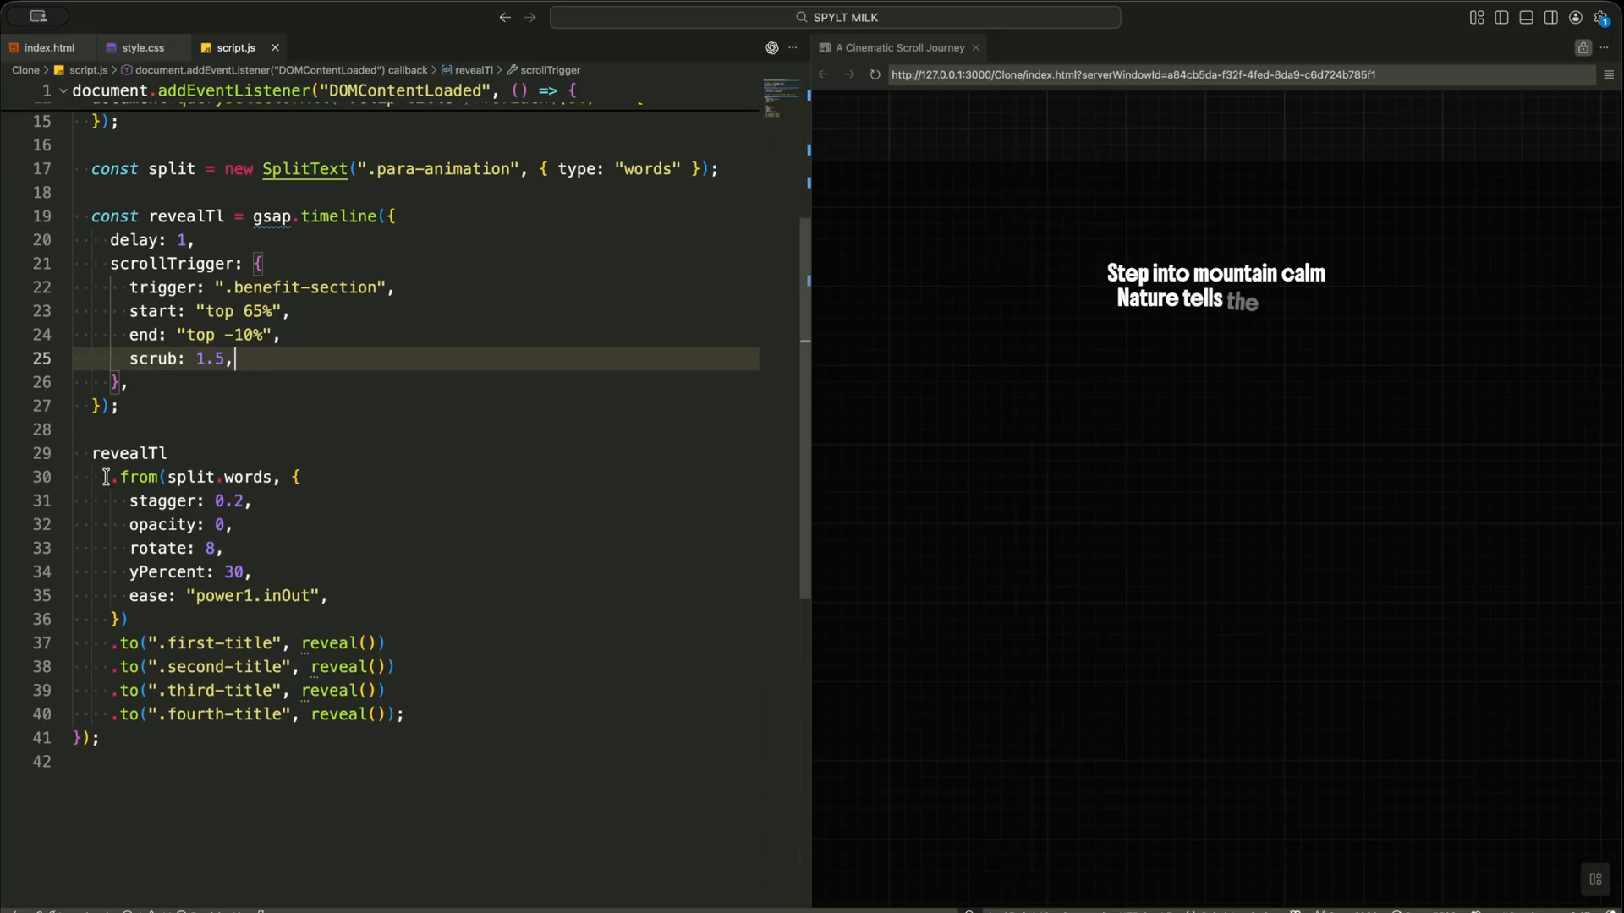
drag(92, 452, 406, 714)
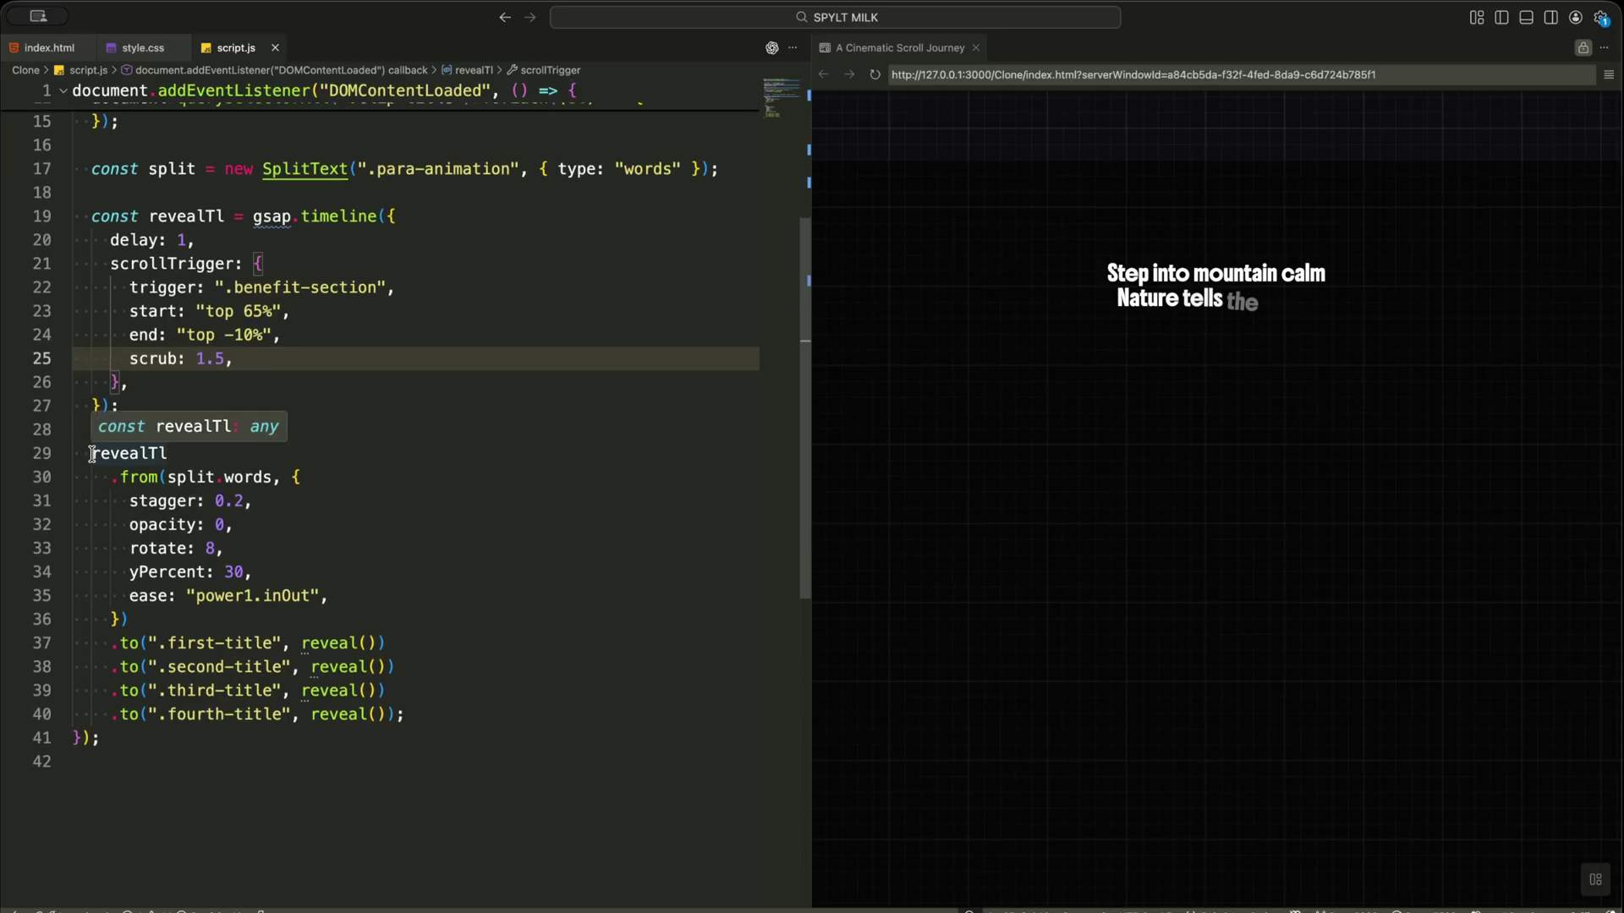
click(407, 714)
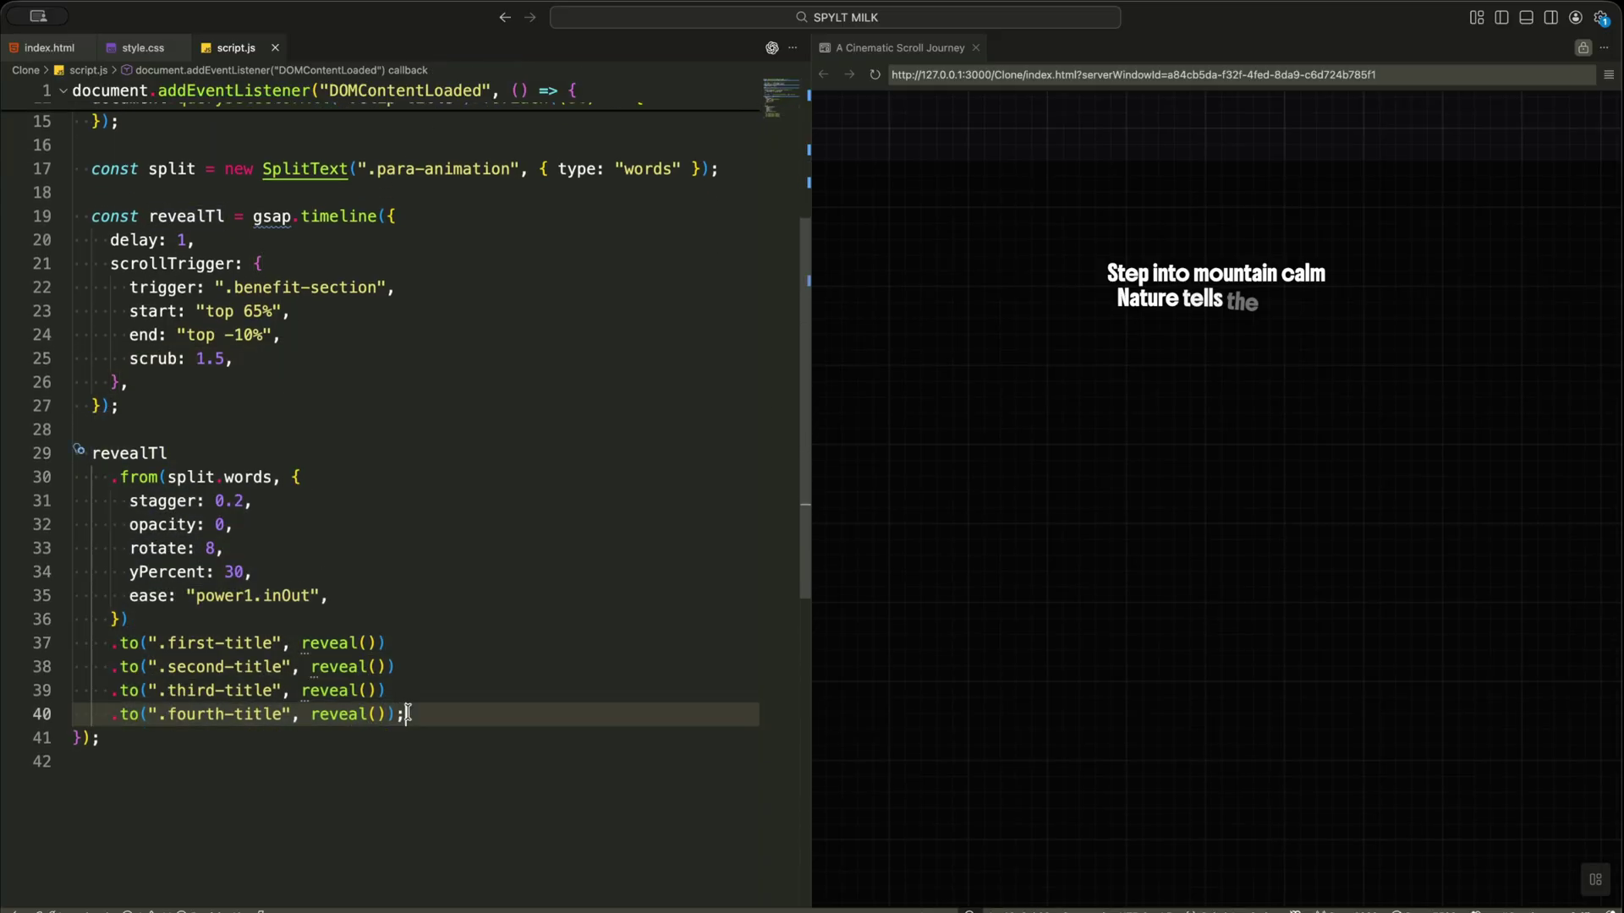
double_click(239, 480)
double_click(163, 501)
double_click(162, 524)
double_click(160, 549)
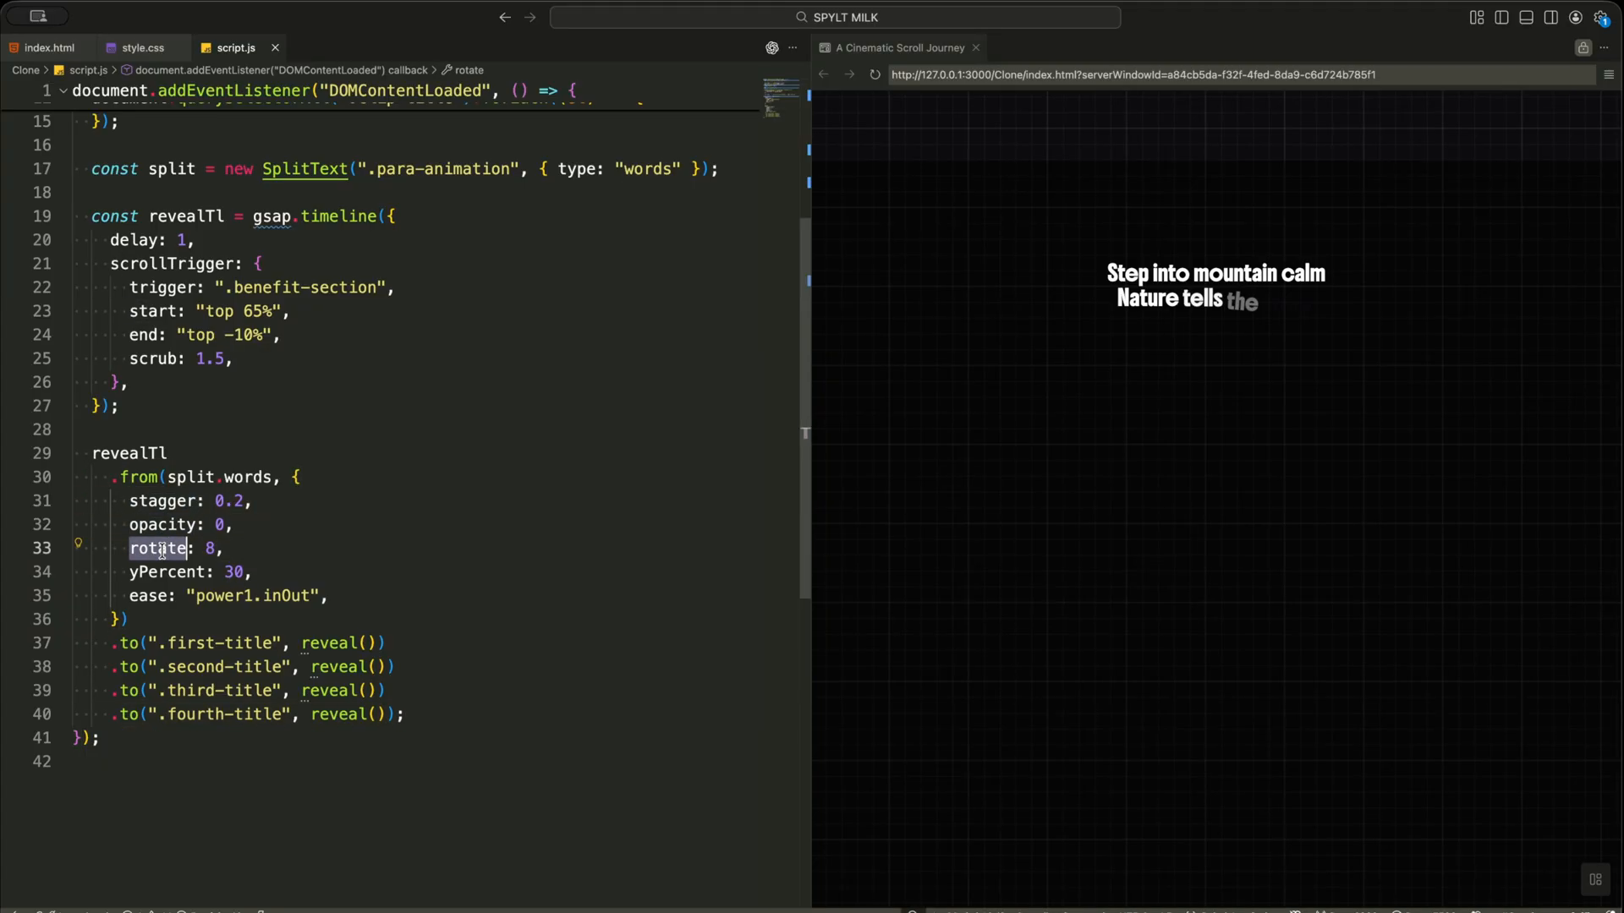
click(268, 501)
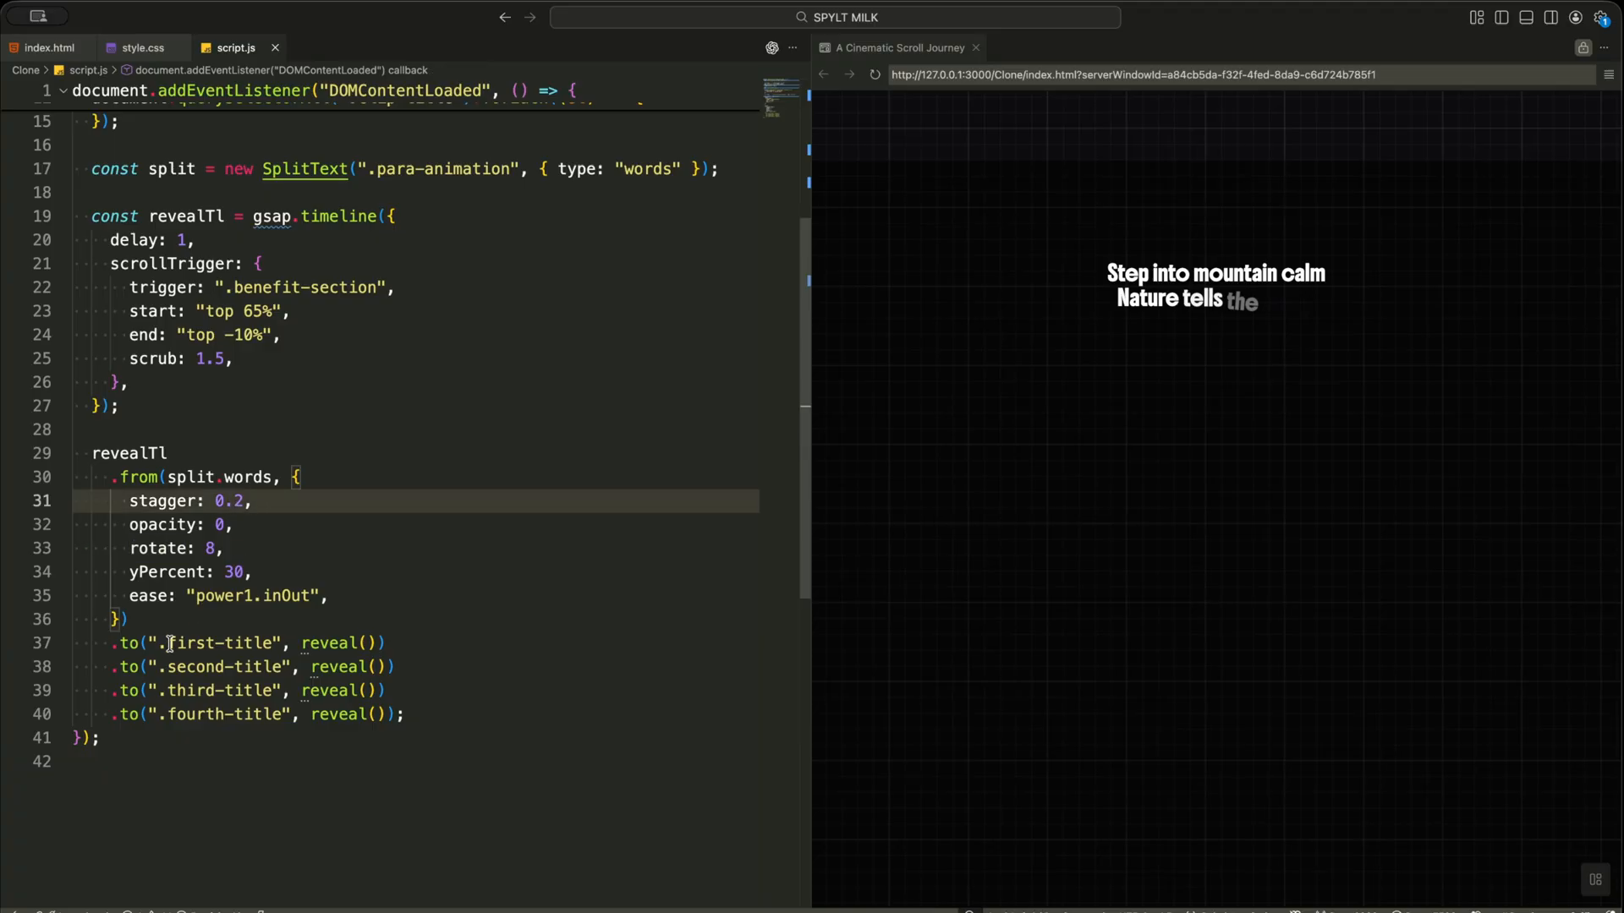
drag(167, 644, 276, 642)
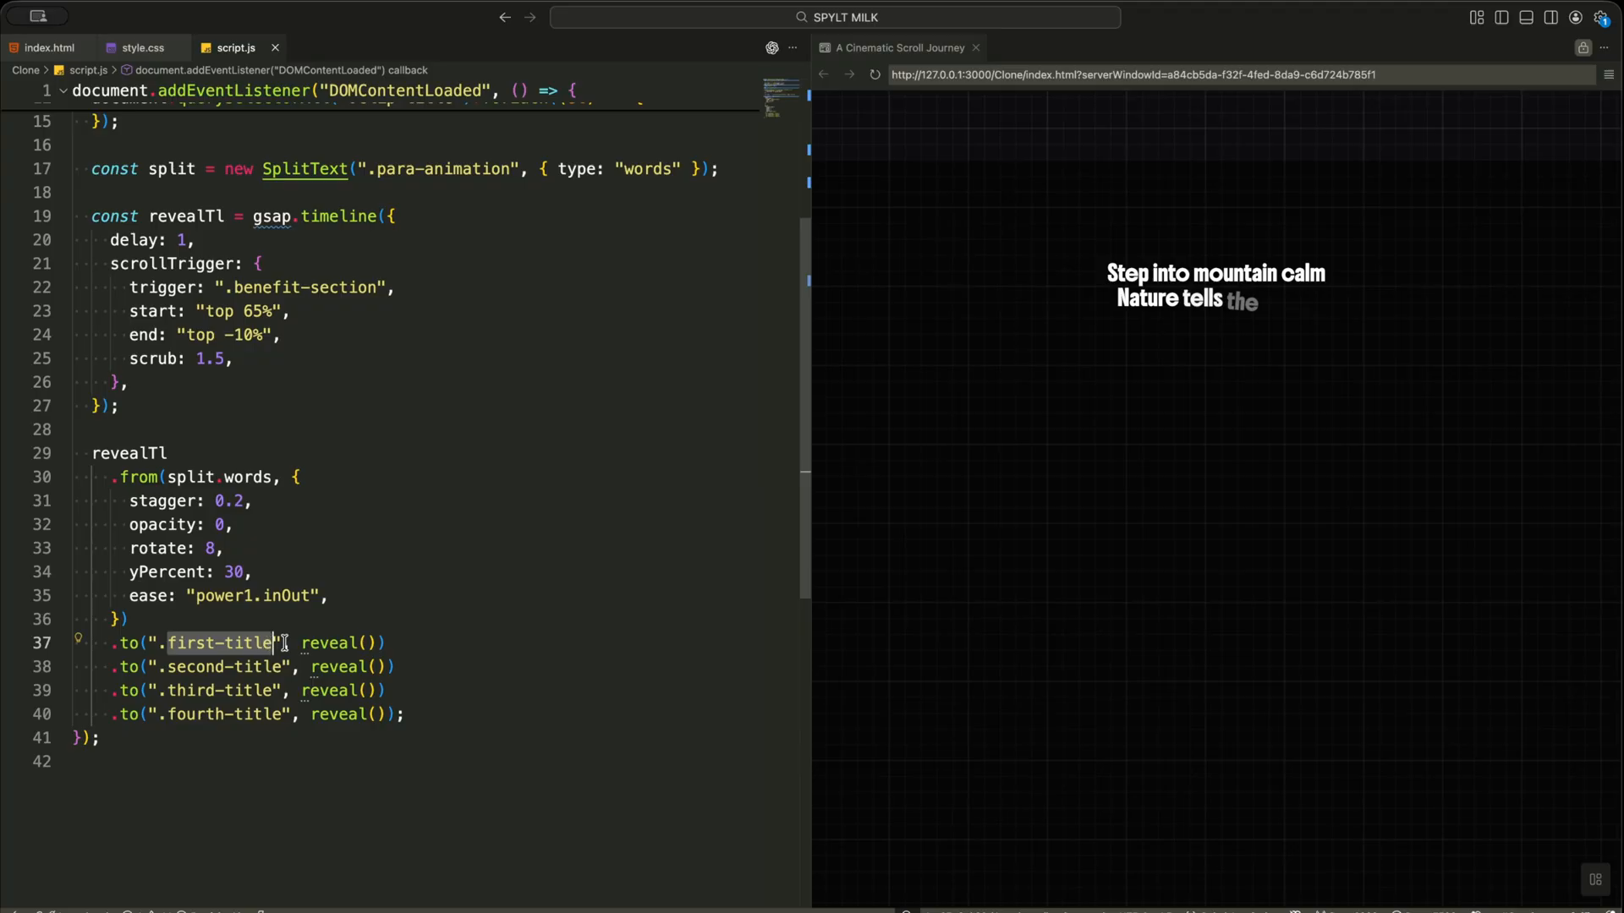
click(317, 643)
click(333, 668)
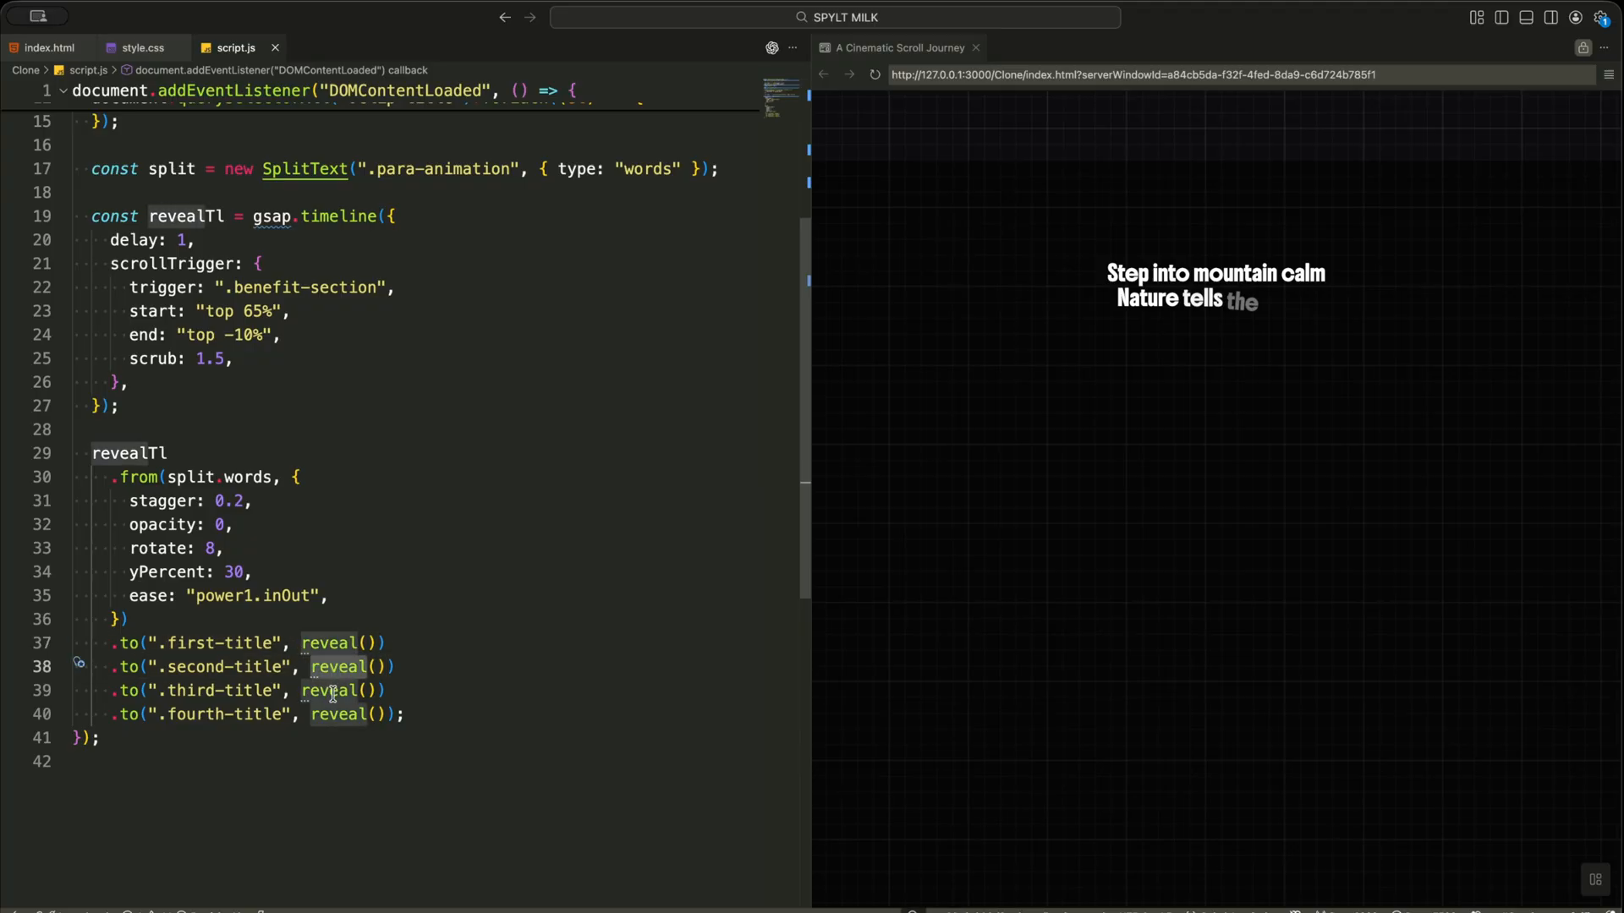
click(335, 714)
click(431, 714)
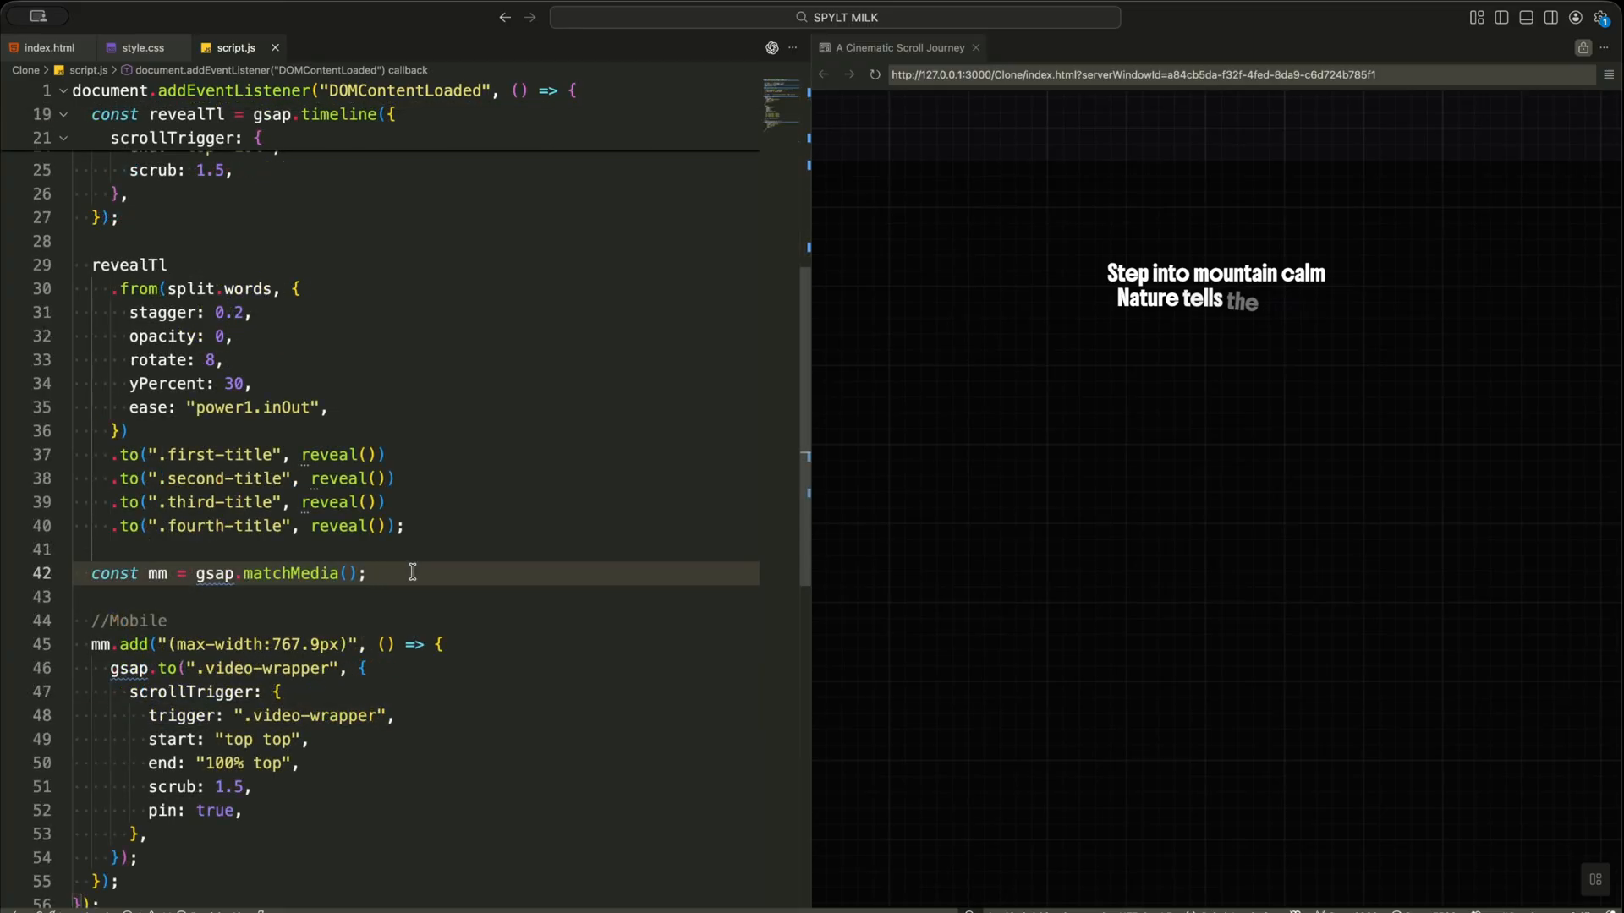
scroll(411, 574, down, 3)
drag(91, 494, 365, 494)
- Review the gsap.matchMedia breakpoints and the desktop vpTl timeline for min-width 768px
click(368, 494)
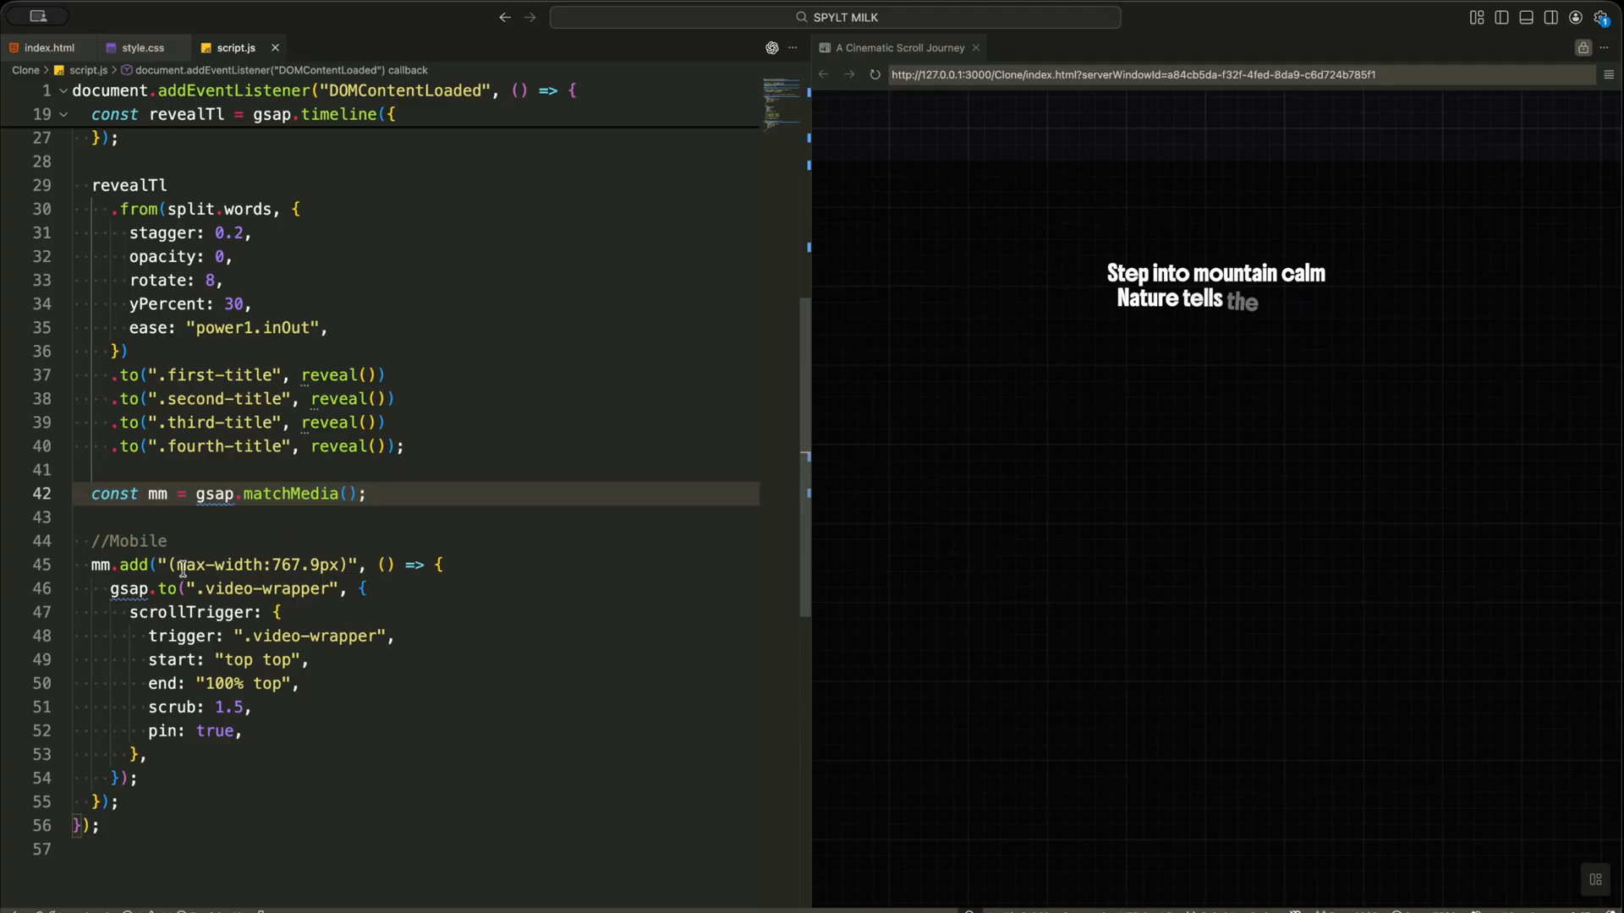
drag(176, 565, 334, 564)
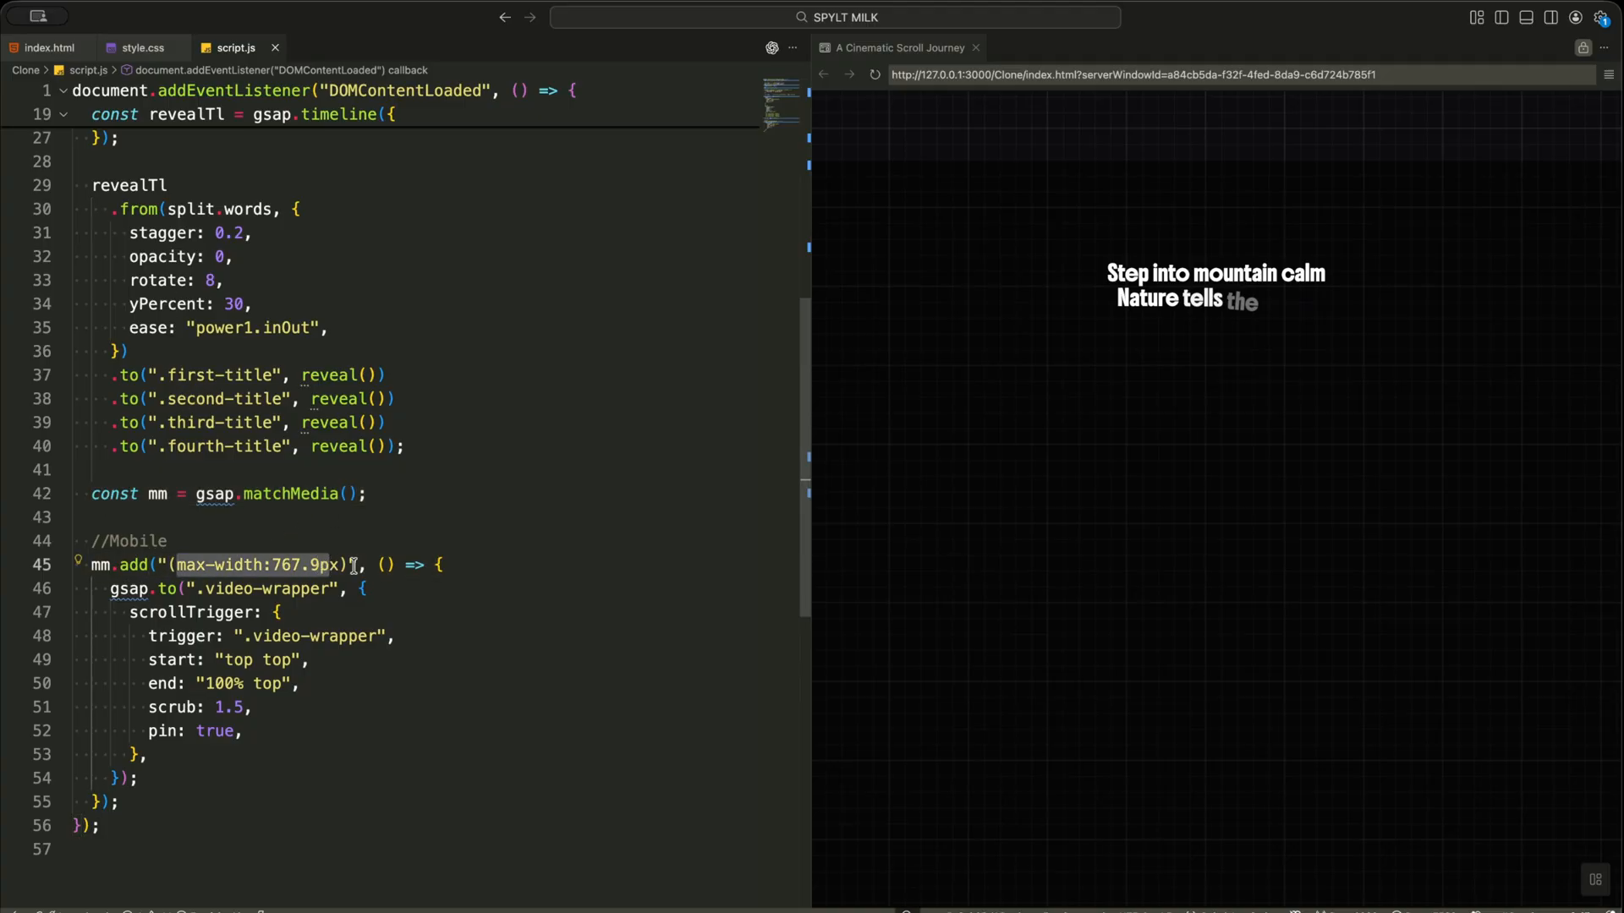
click(490, 564)
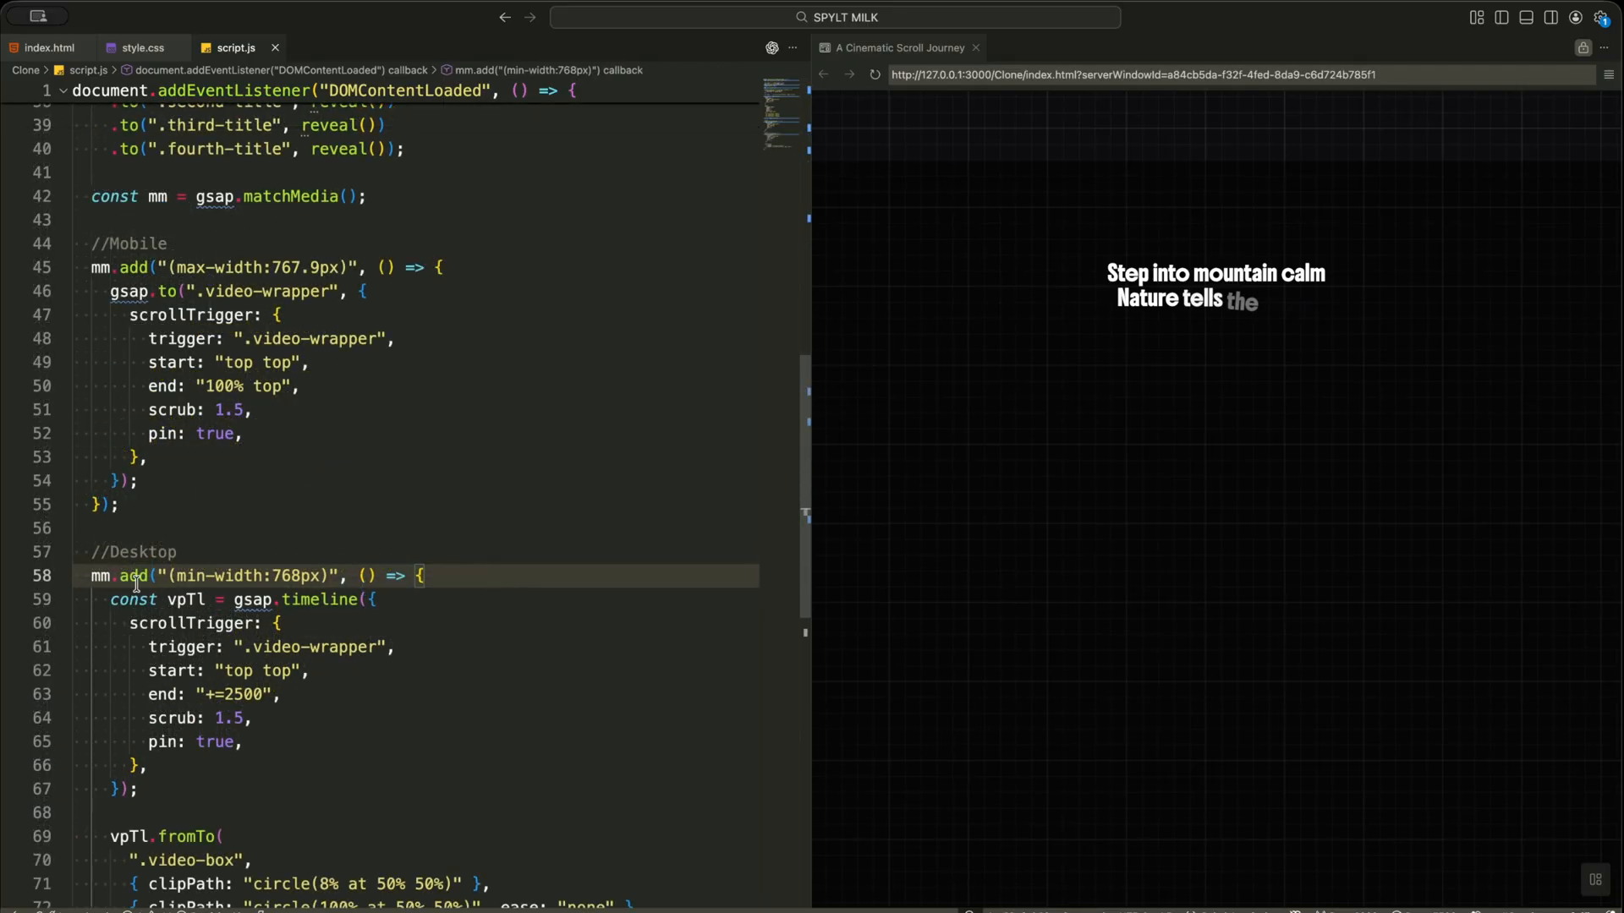
double_click(139, 552)
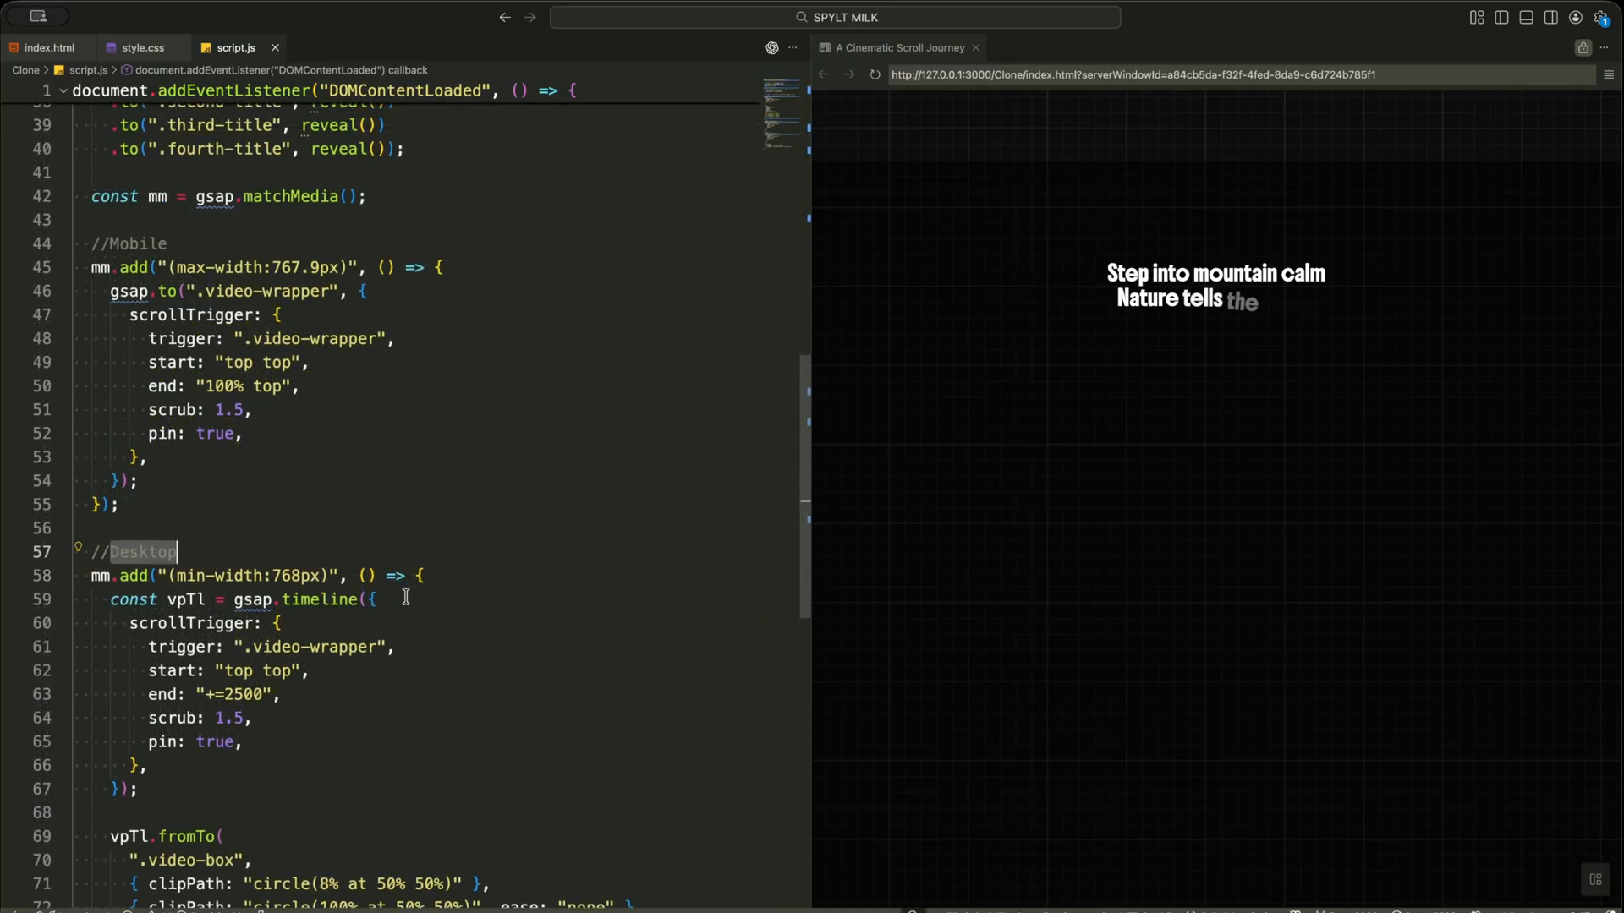
click(377, 600)
double_click(319, 599)
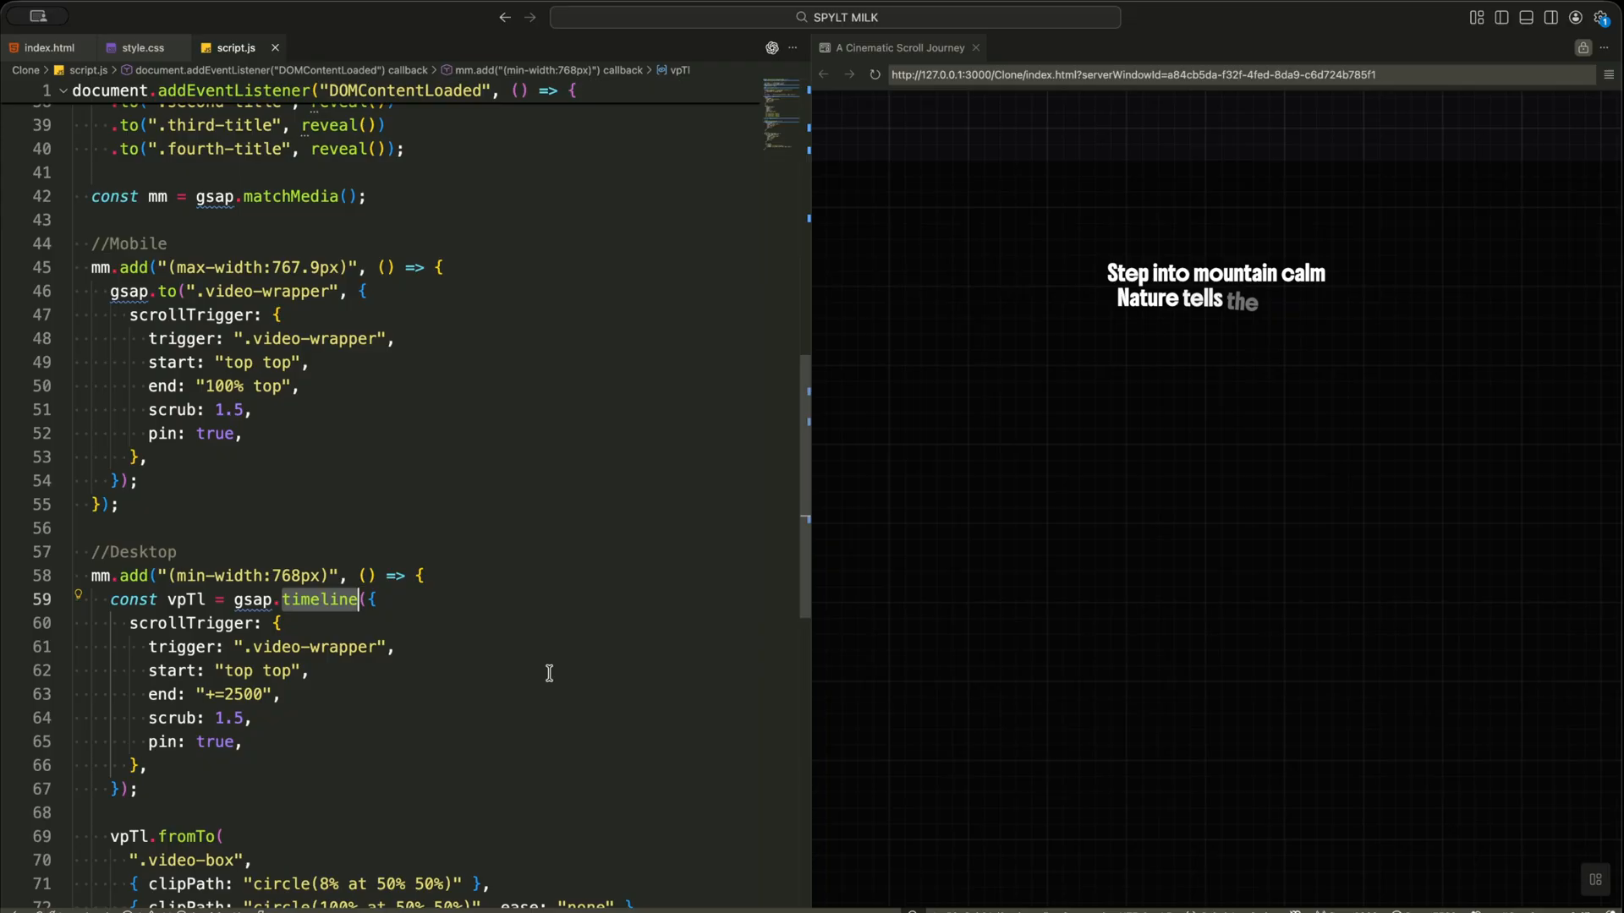
scroll(550, 673, down, 3)
- Review the desktop scrollTrigger's pin true and scrub 1.5 and the video-box clipPath starting at circle(8%)
double_click(228, 505)
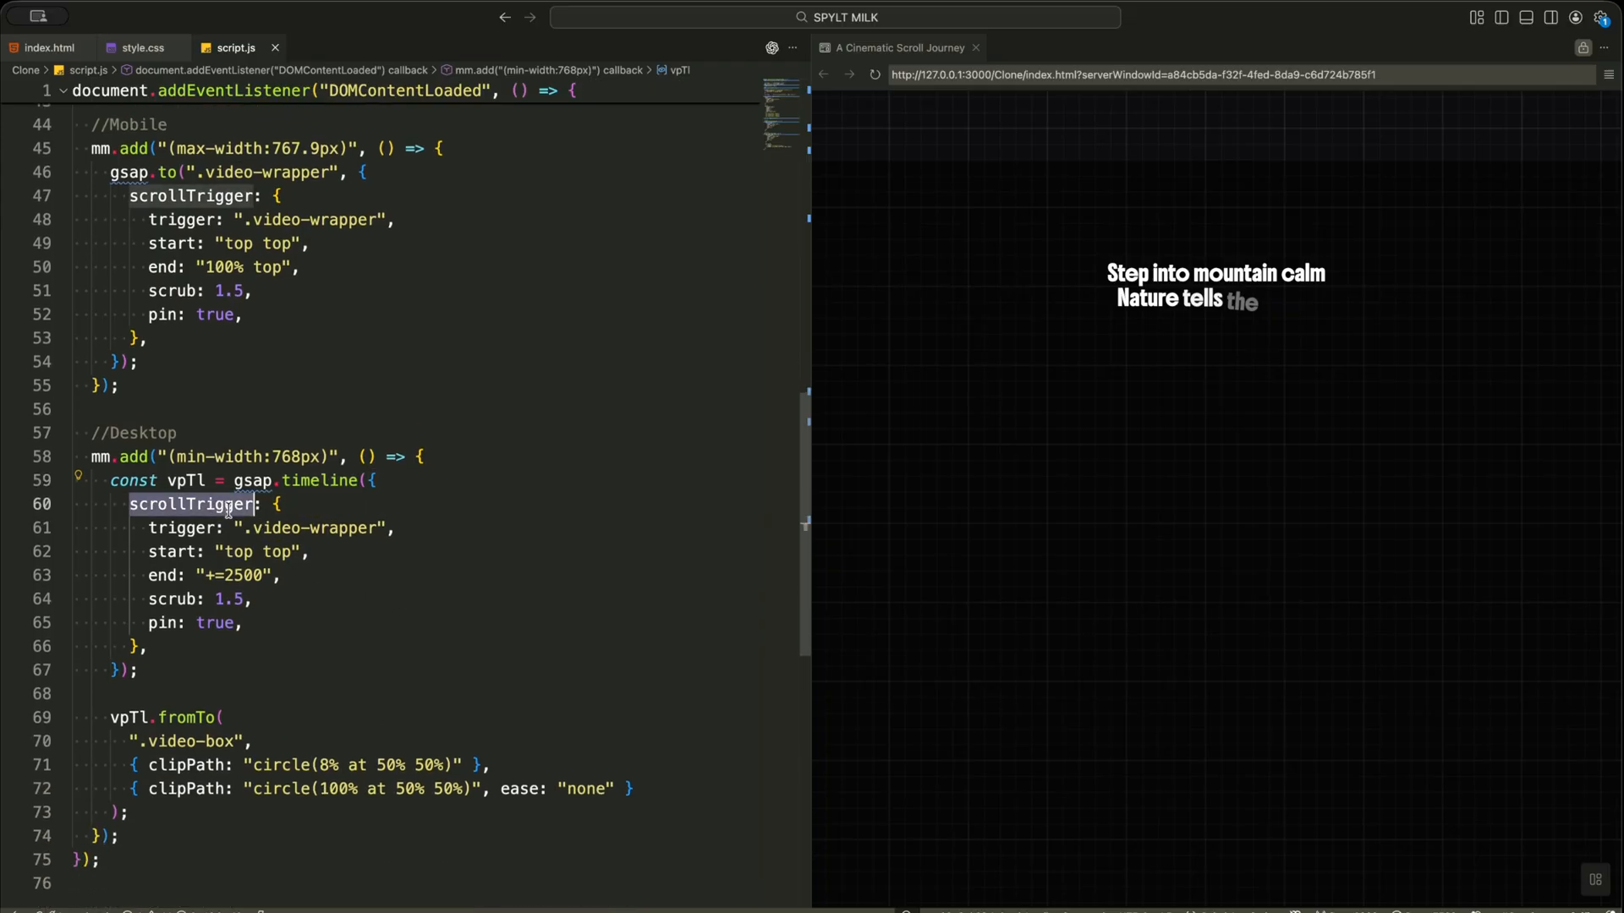
drag(148, 621, 254, 621)
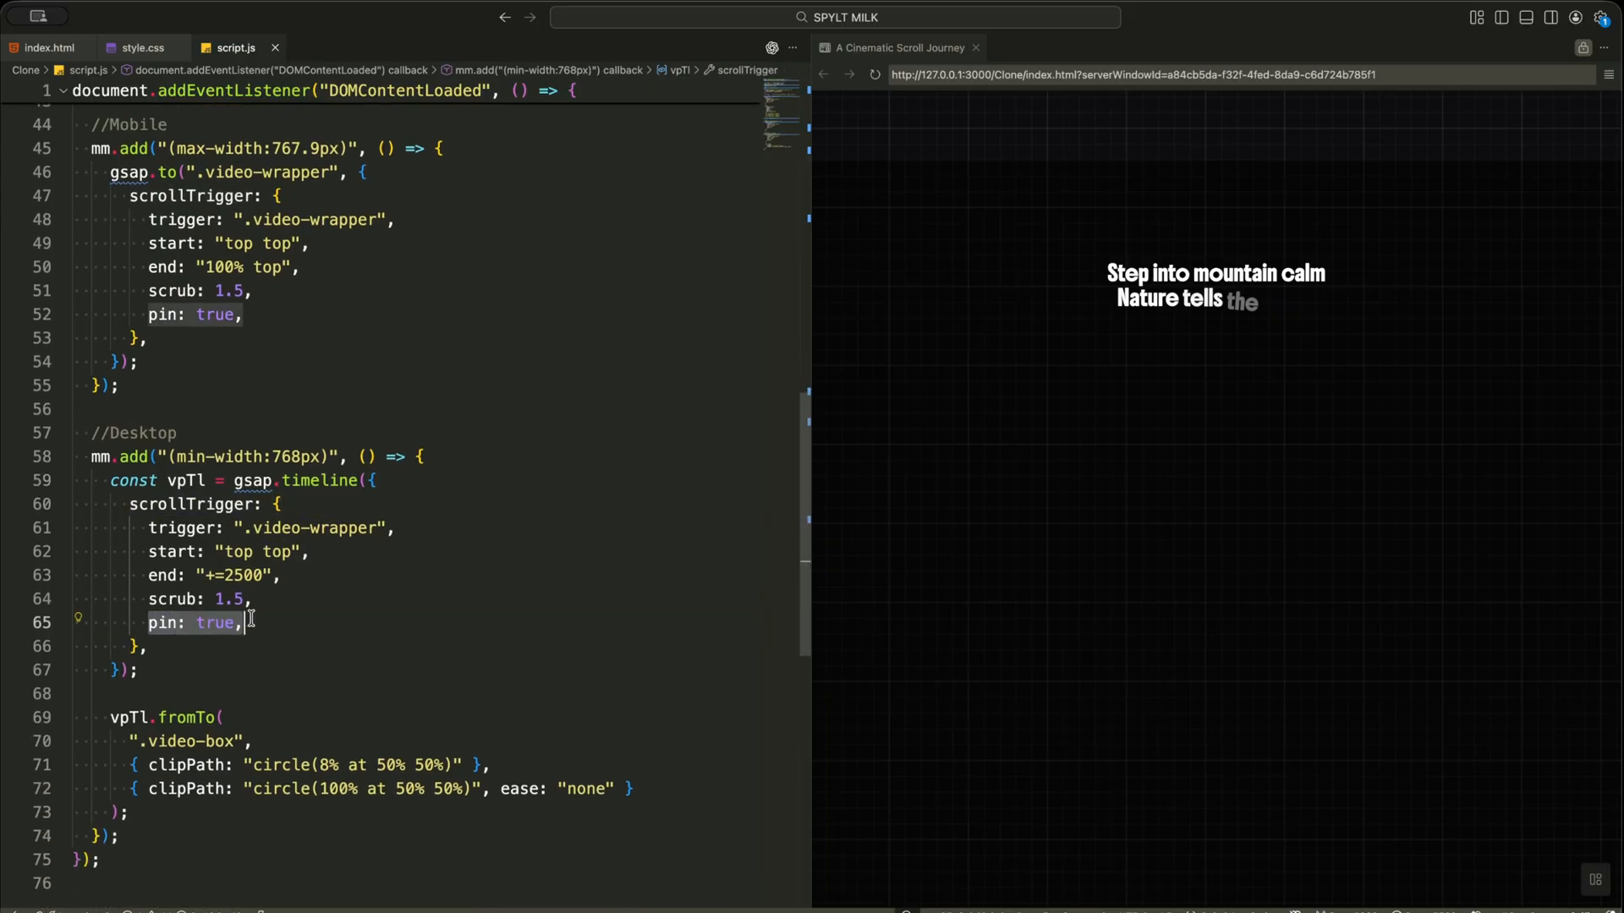
click(254, 621)
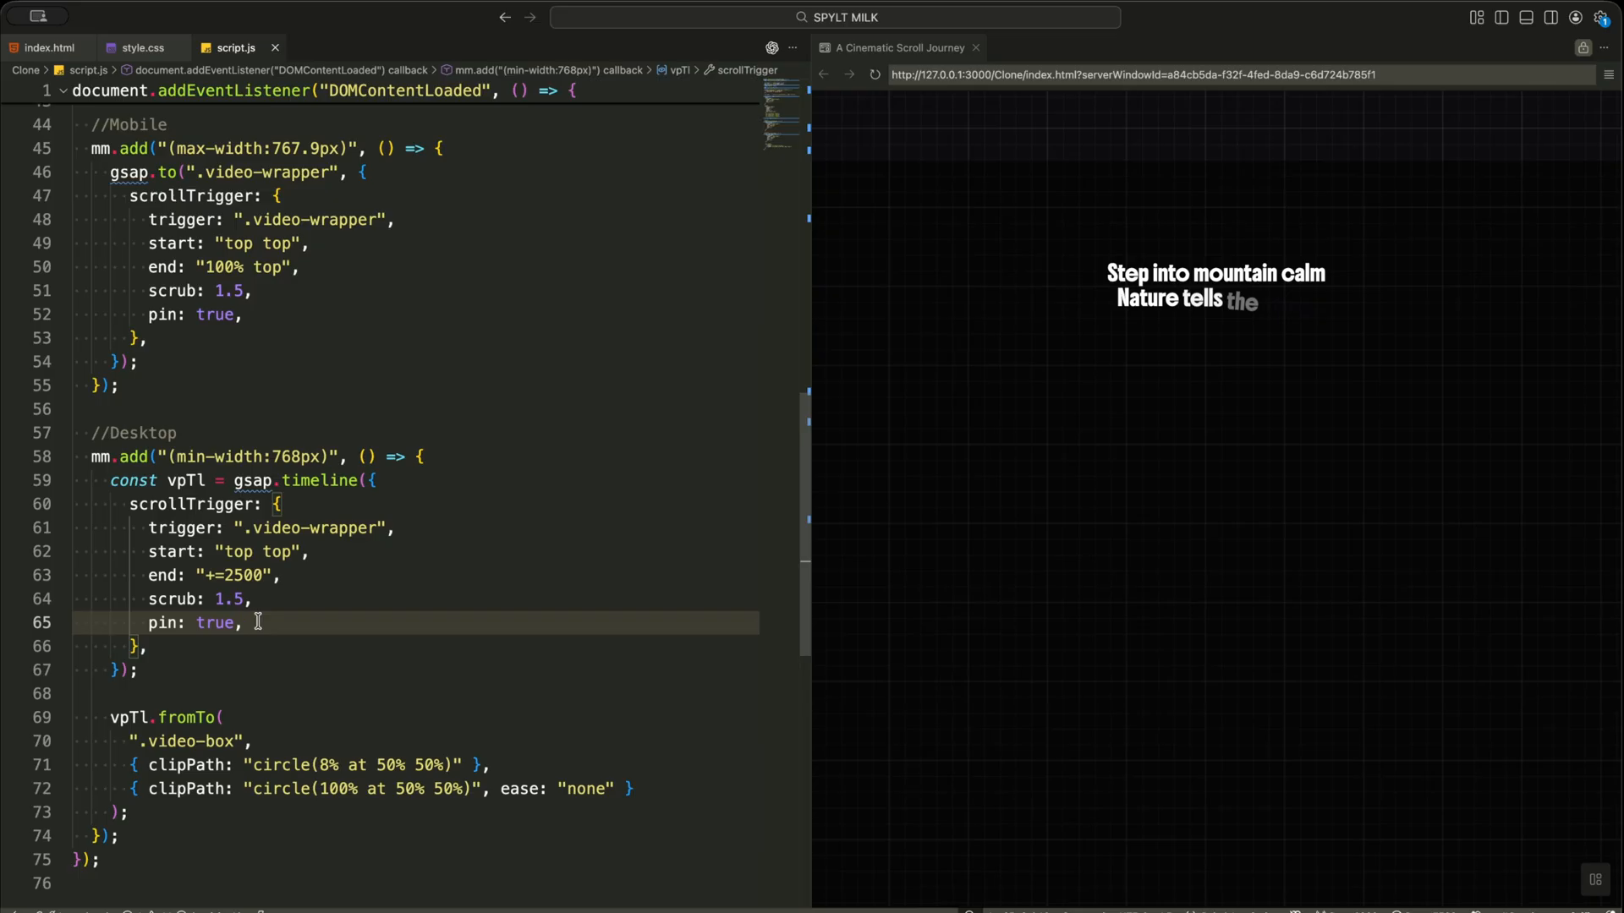
drag(147, 598, 255, 598)
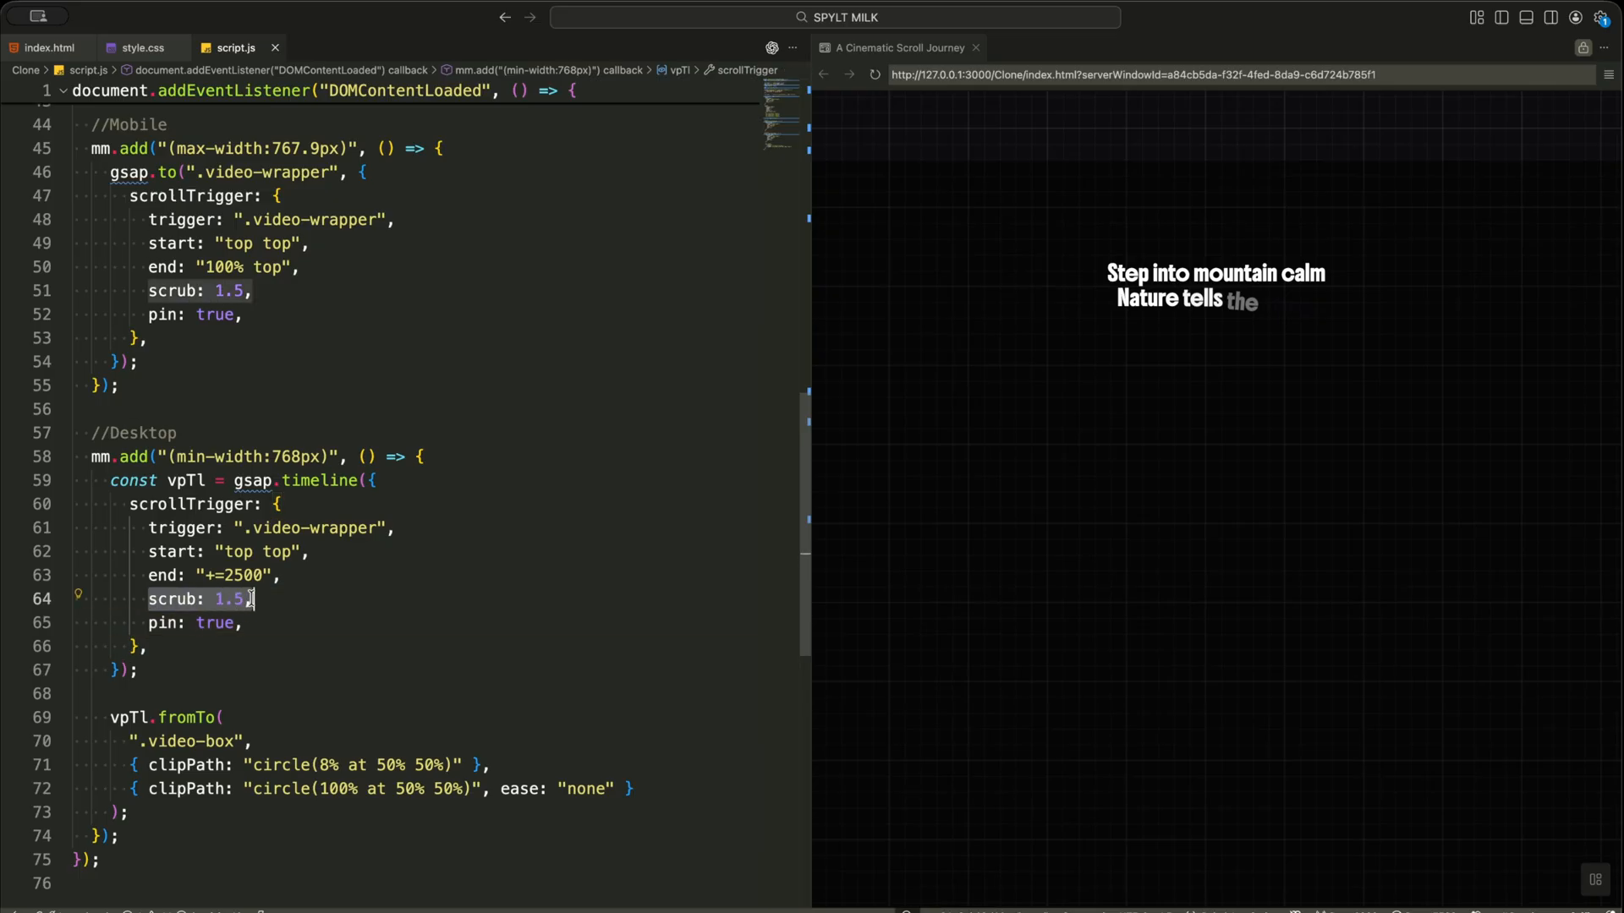
double_click(178, 741)
double_click(177, 764)
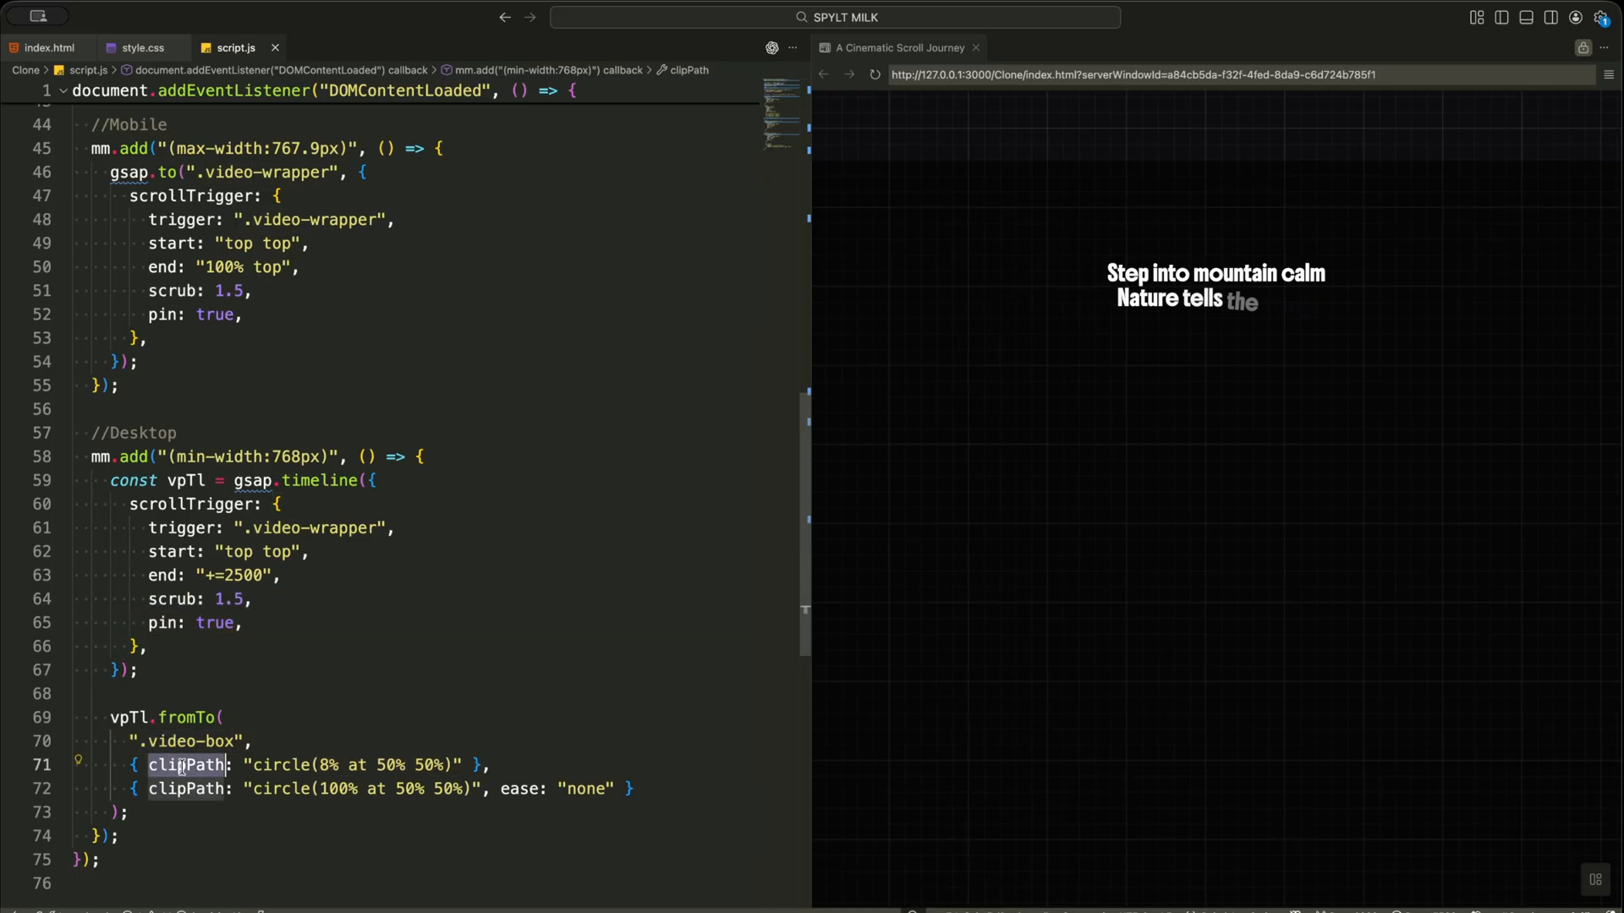
click(336, 764)
drag(338, 764, 317, 764)
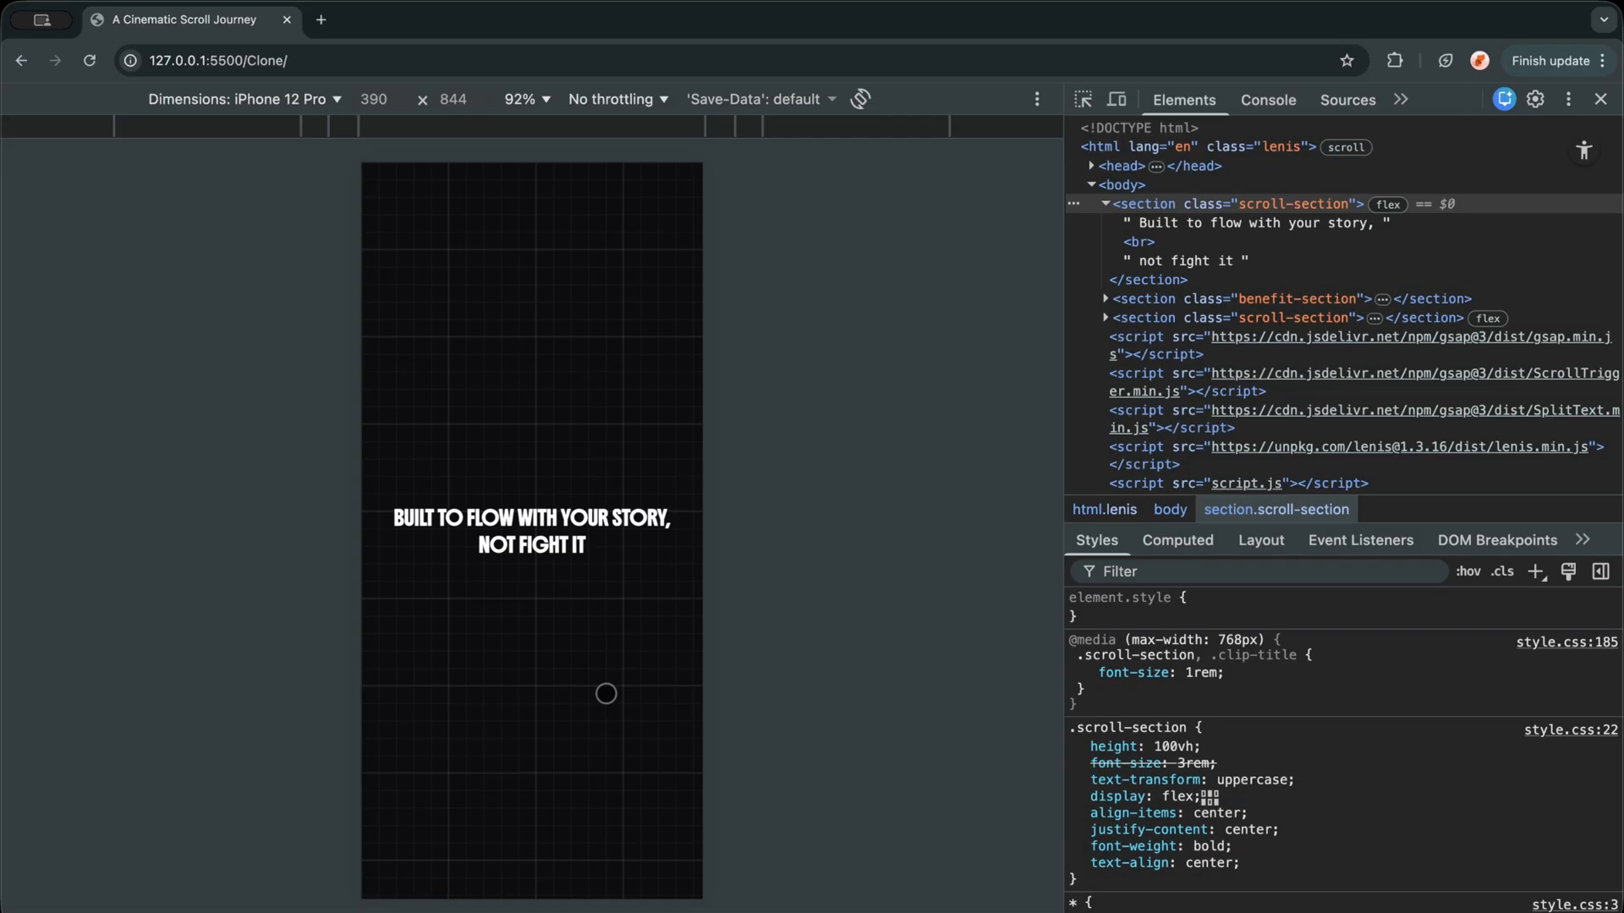
scroll(608, 694, down, 5)
scroll(607, 695, down, 5)
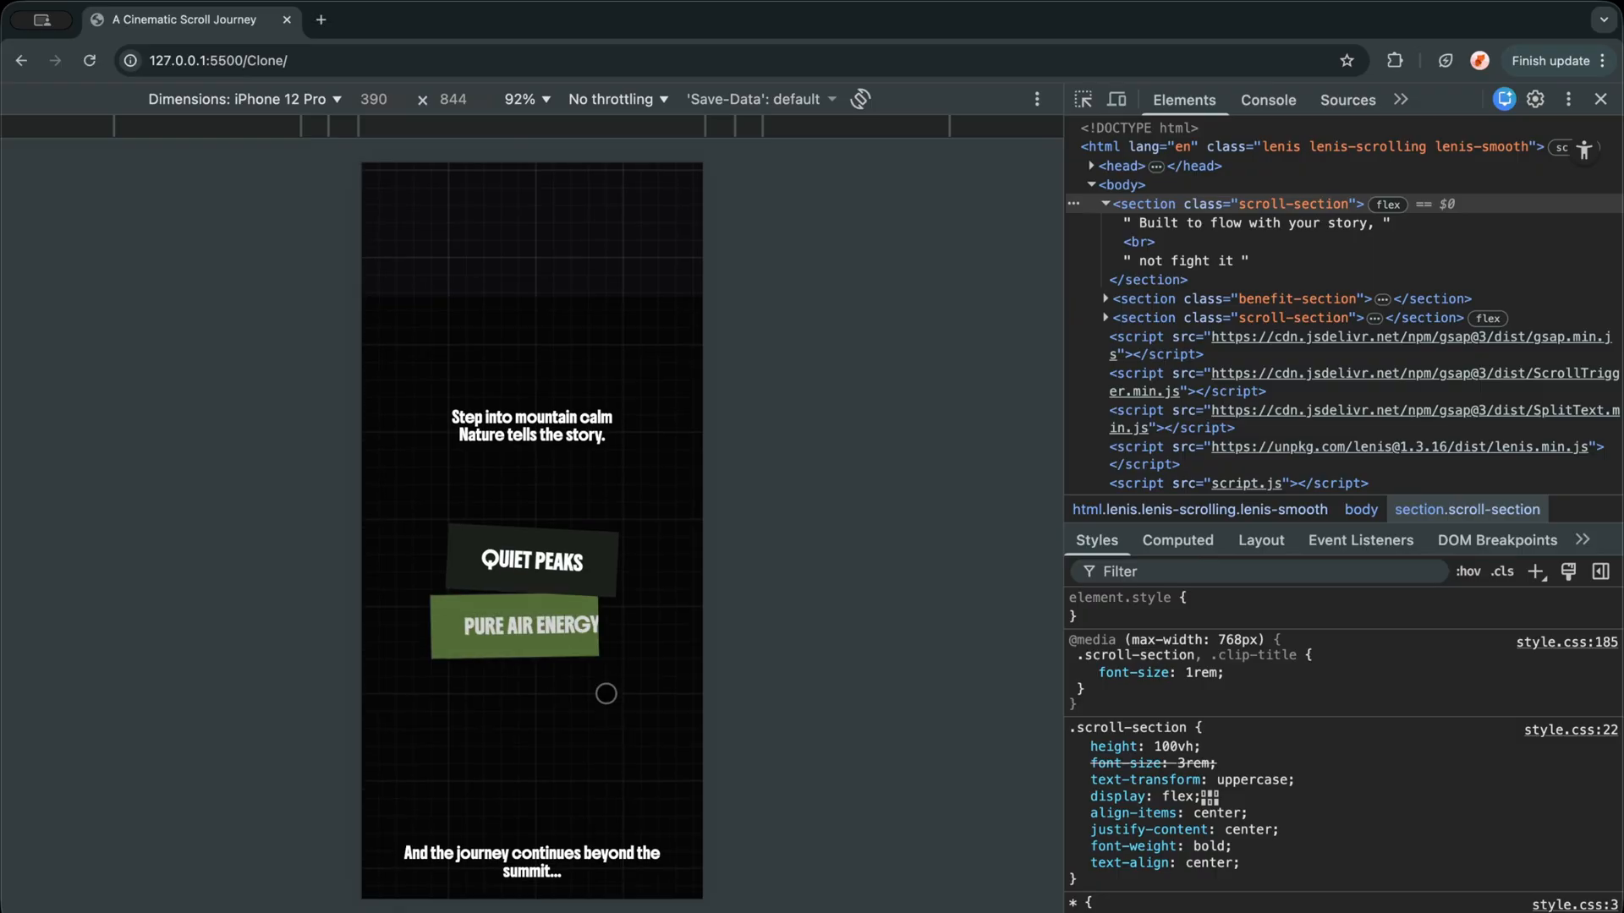
scroll(608, 694, down, 5)
scroll(607, 694, down, 5)
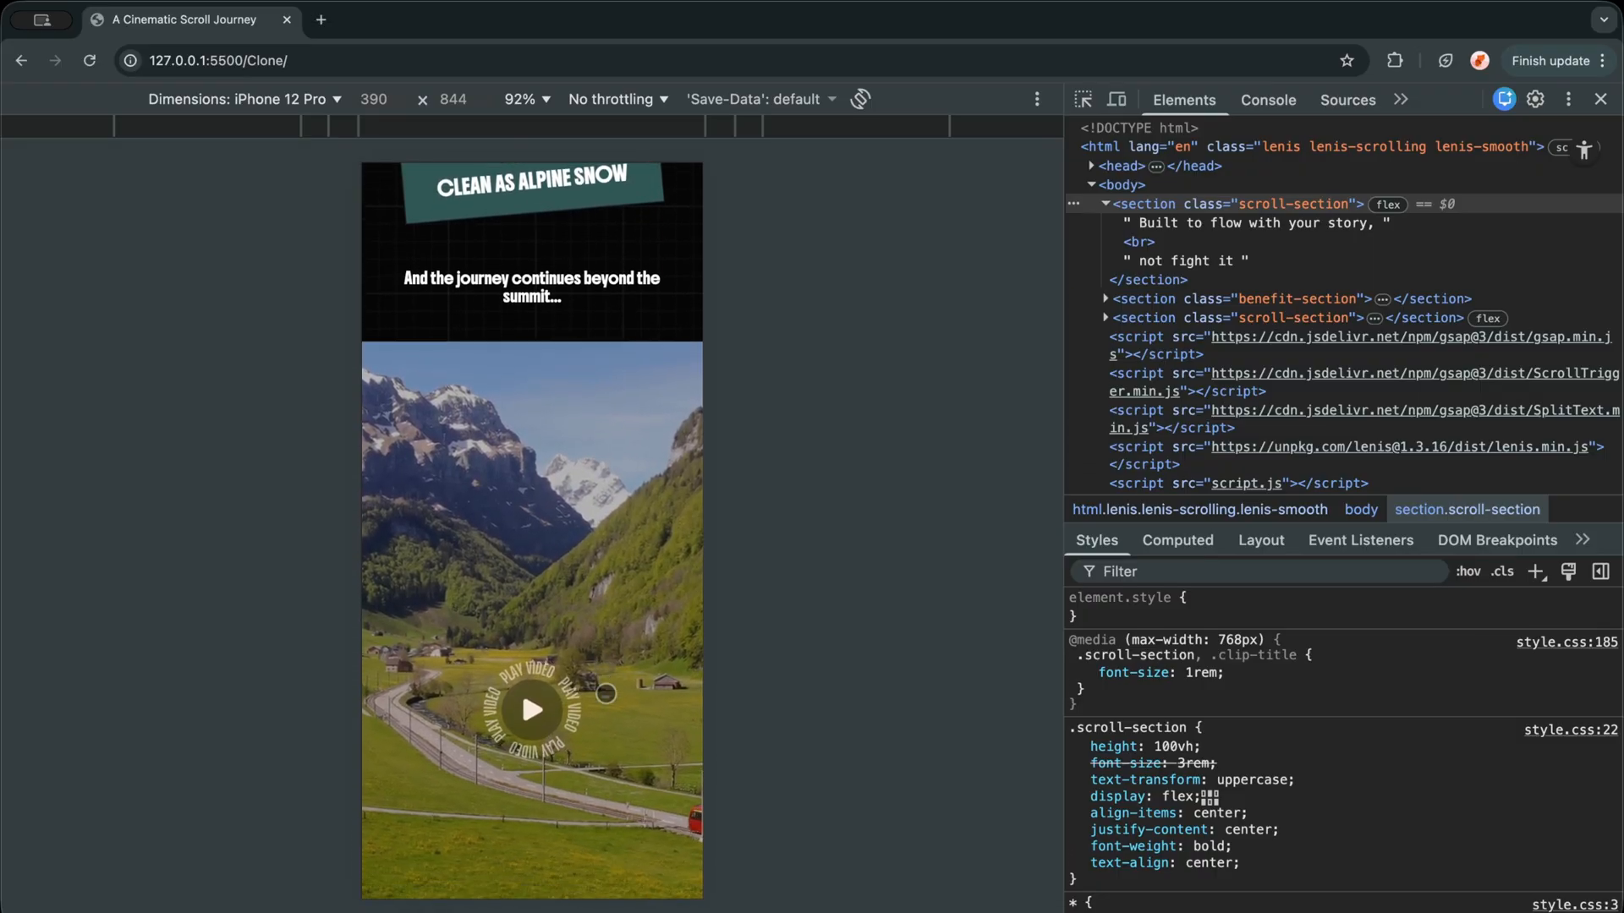
scroll(606, 694, down, 5)
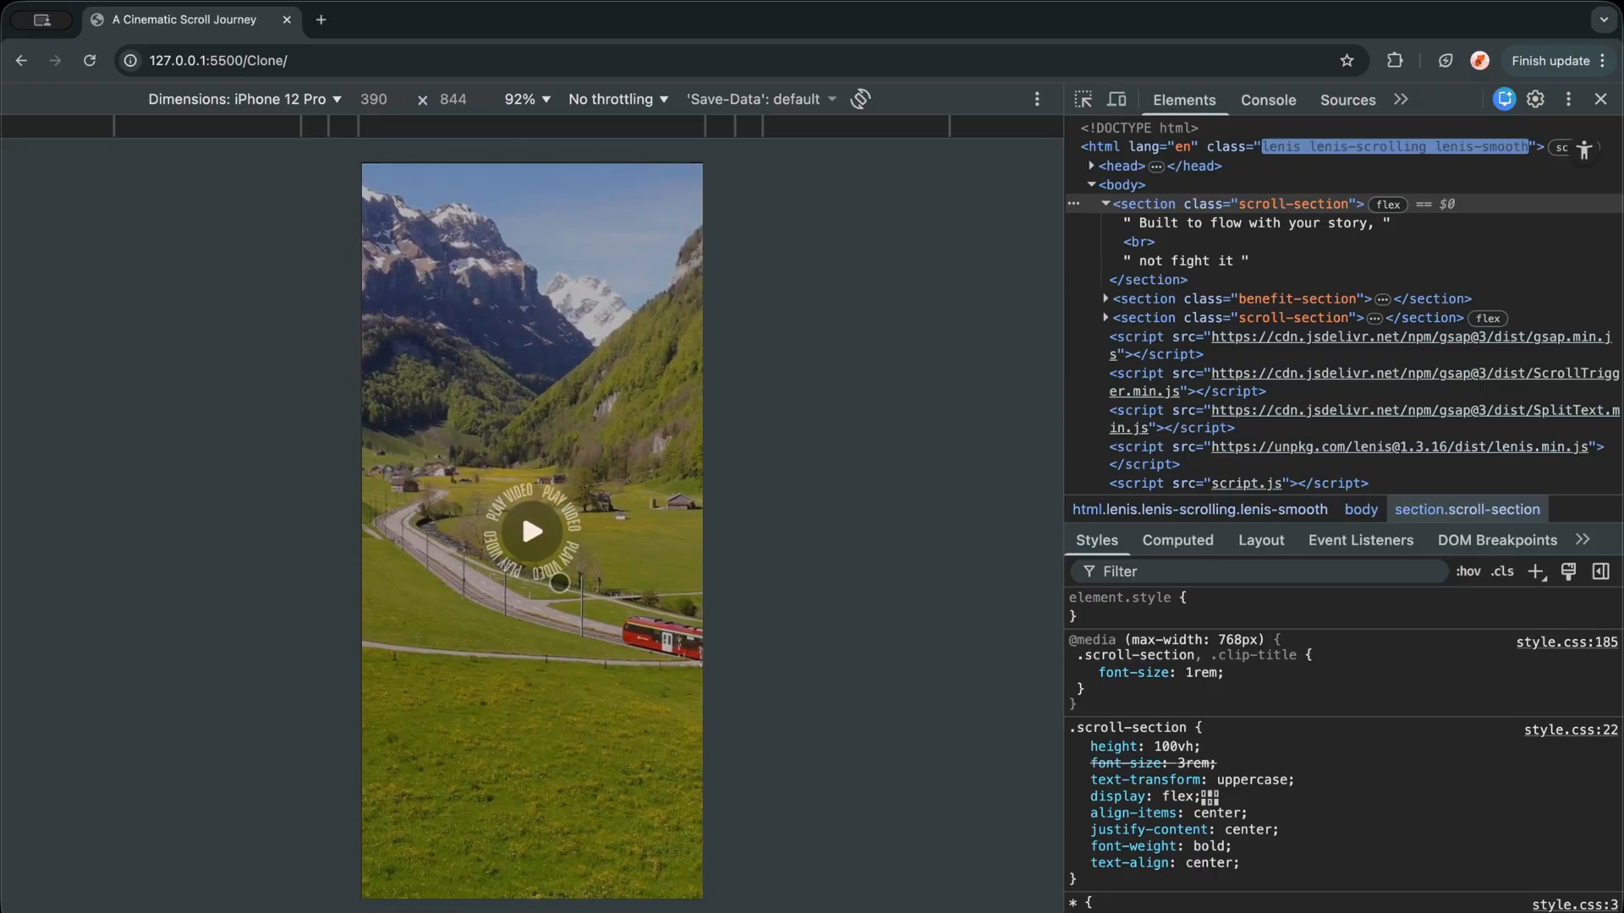
scroll(558, 582, down, 5)
scroll(559, 582, down, 5)
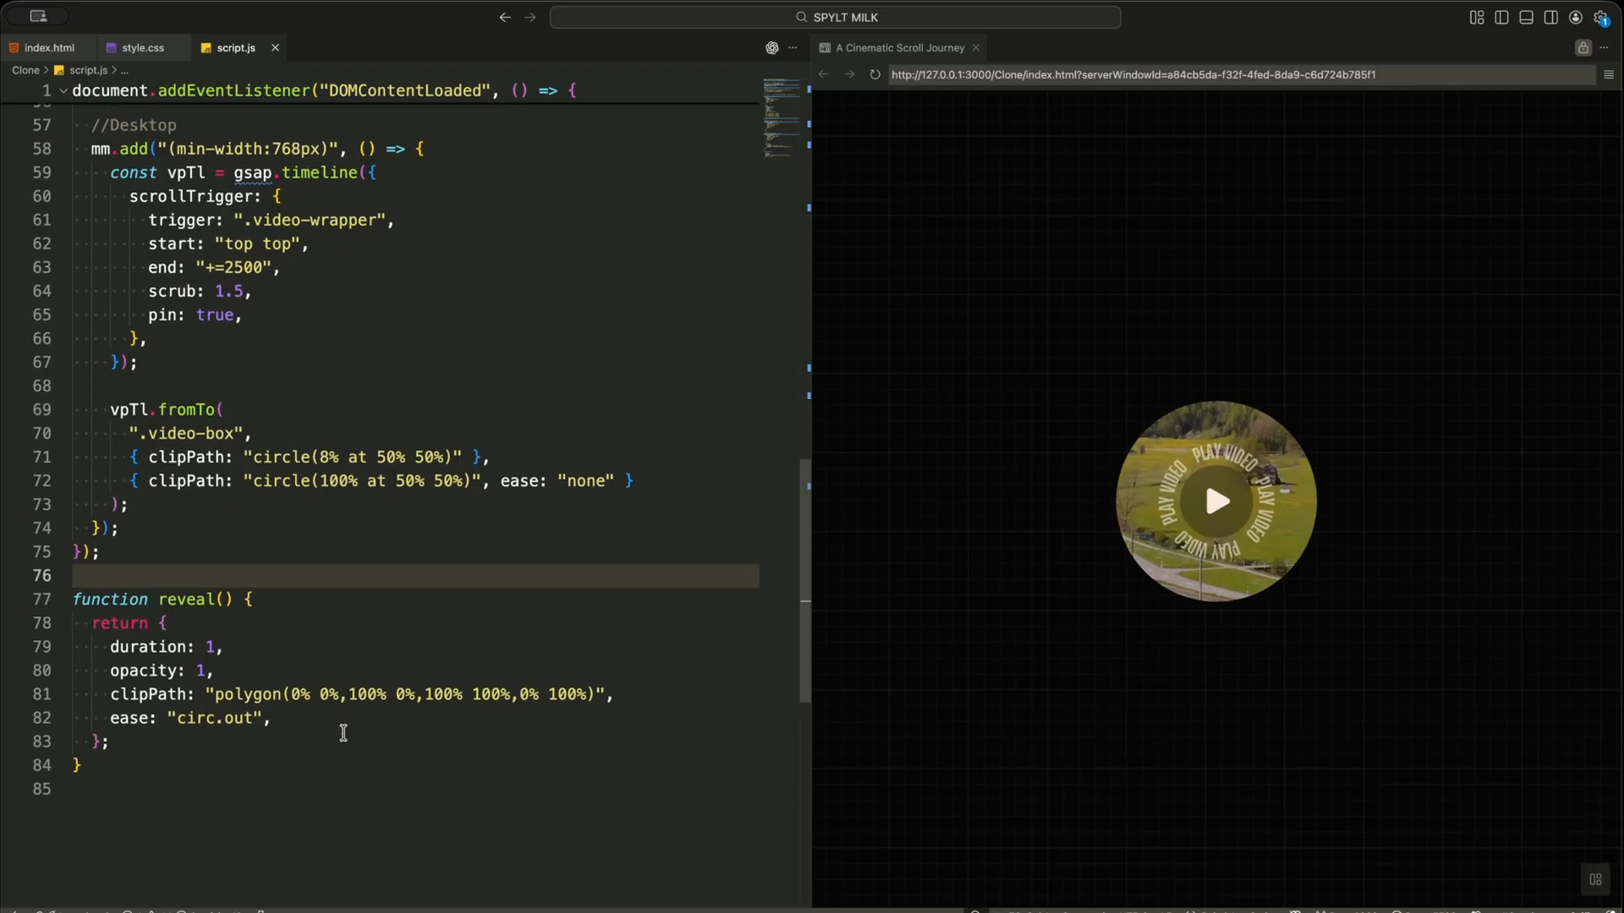
double_click(188, 596)
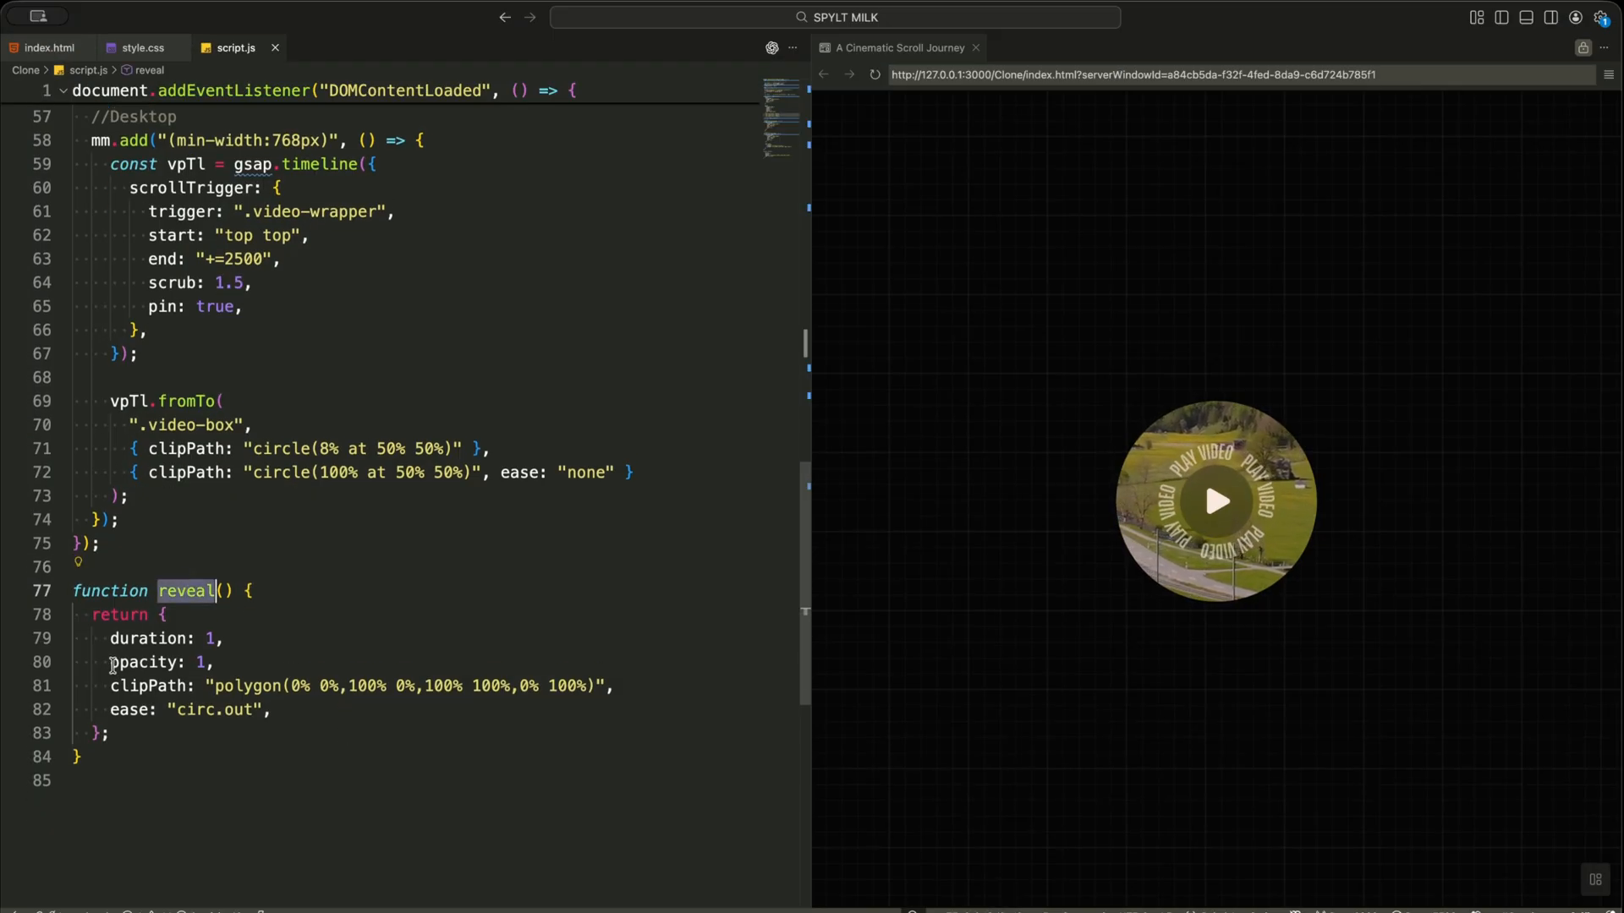
drag(113, 685, 223, 662)
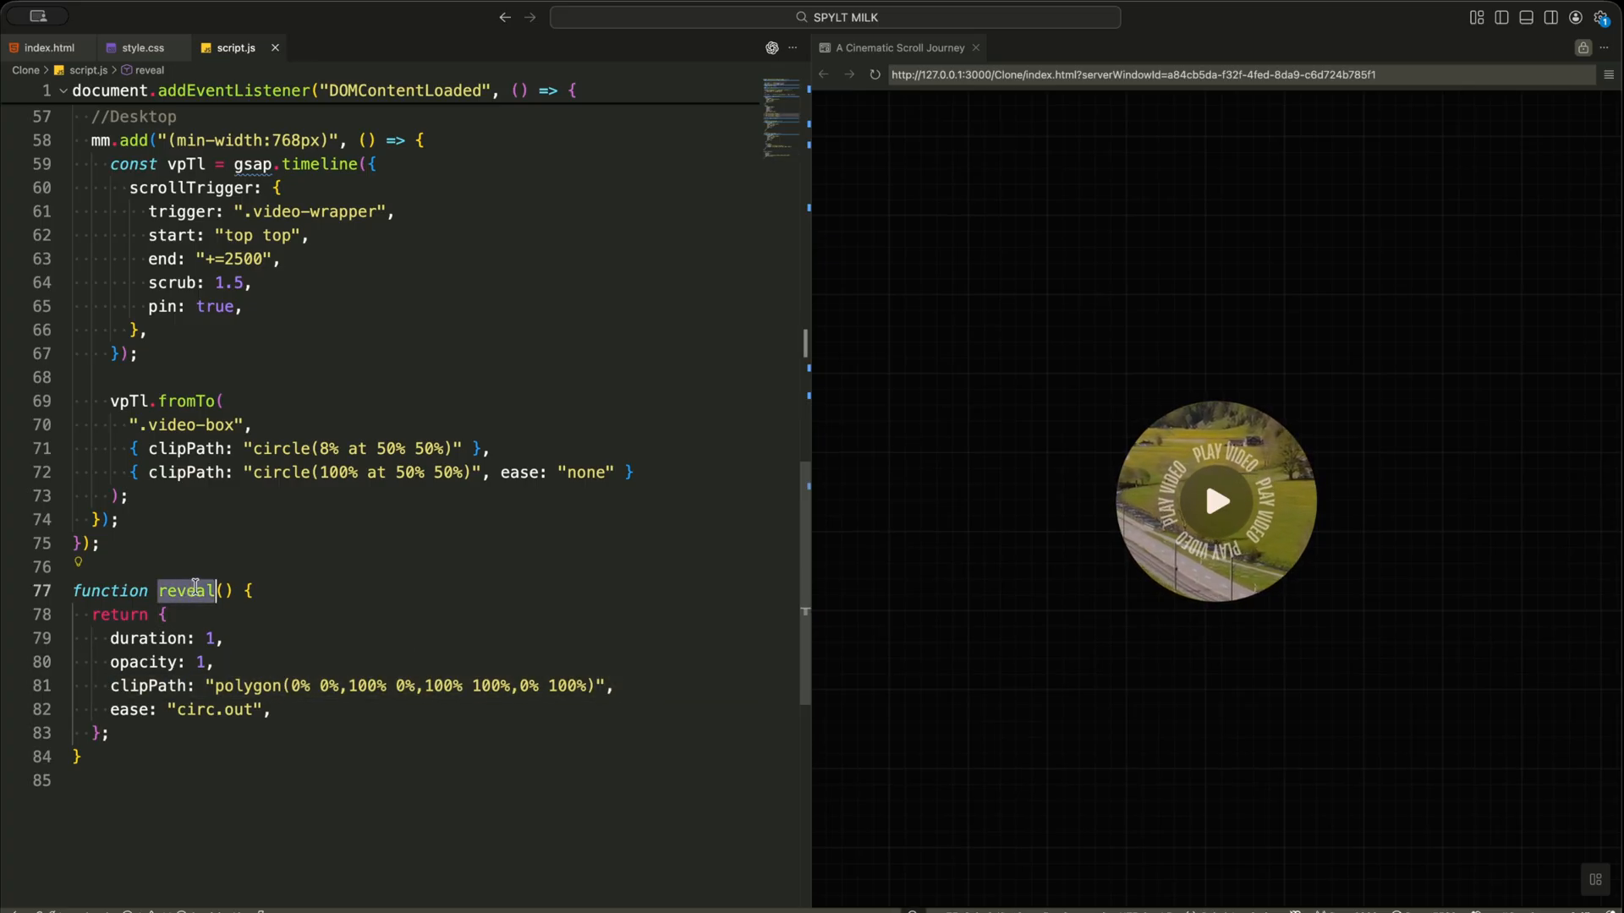
scroll(444, 591, up, 5)
scroll(446, 591, up, 5)
scroll(445, 592, up, 5)
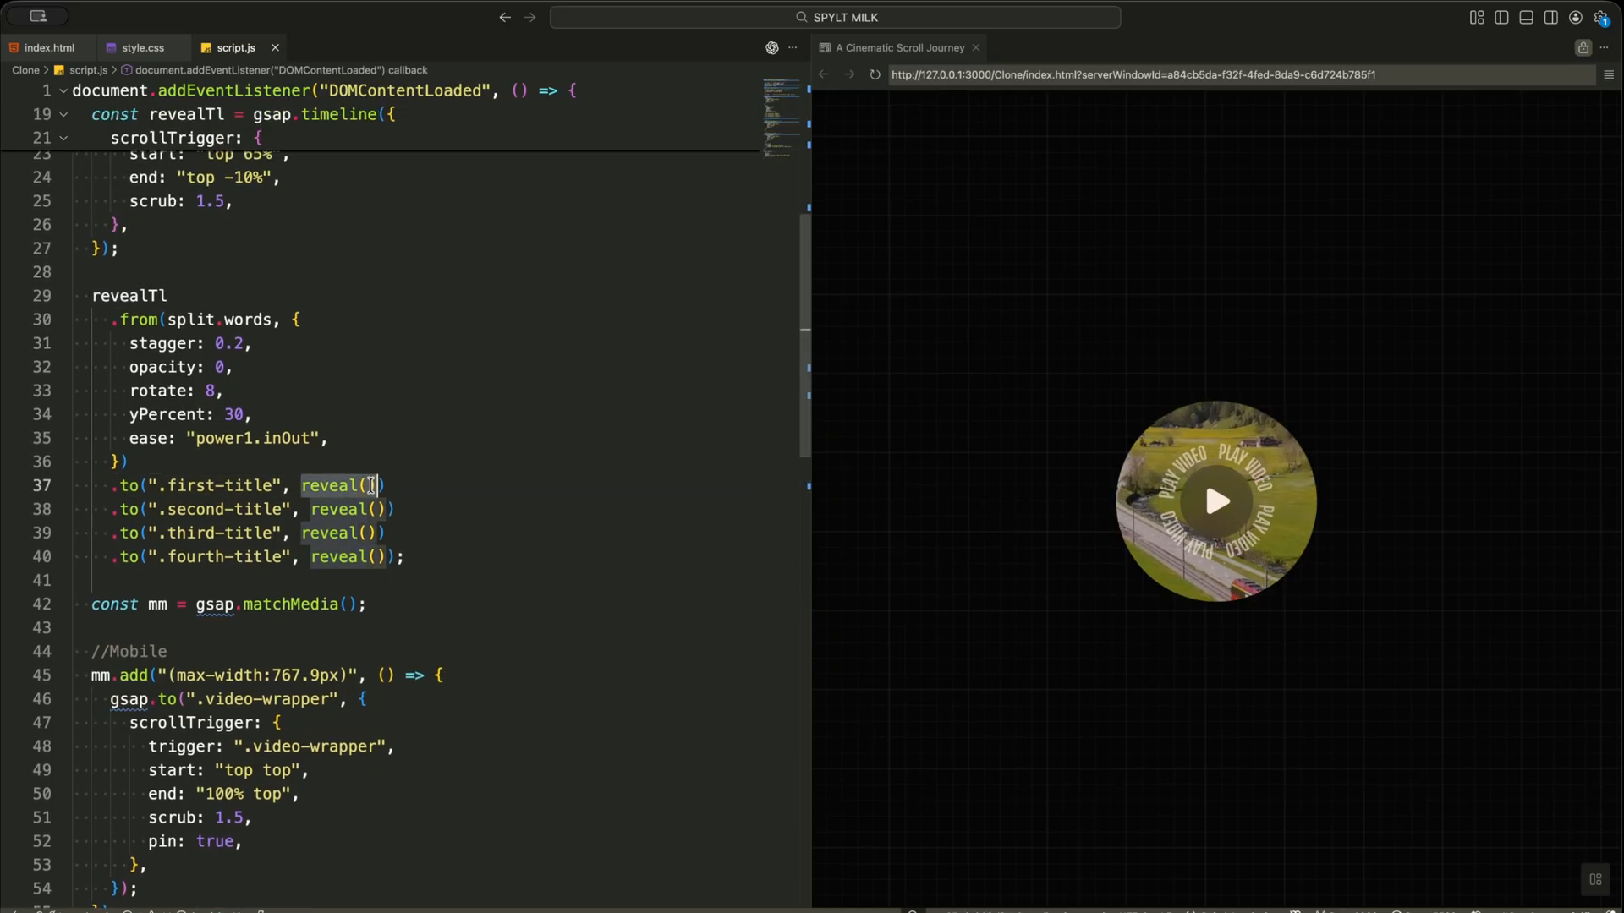
scroll(410, 484, down, 5)
scroll(410, 485, down, 5)
scroll(409, 485, down, 5)
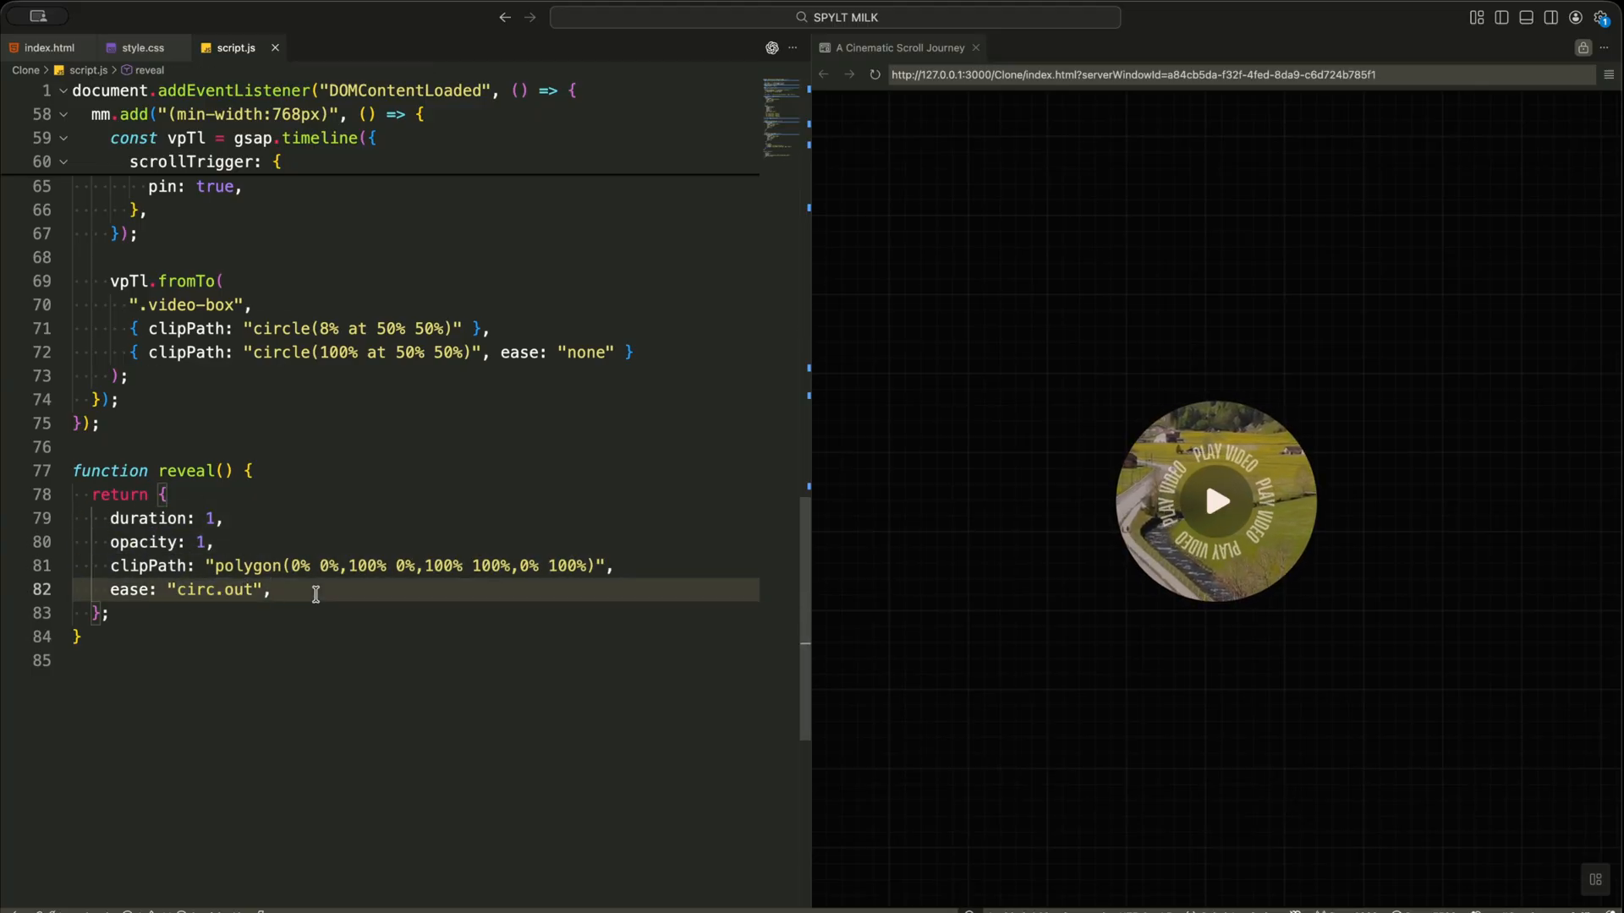
scroll(1031, 624, down, 3)
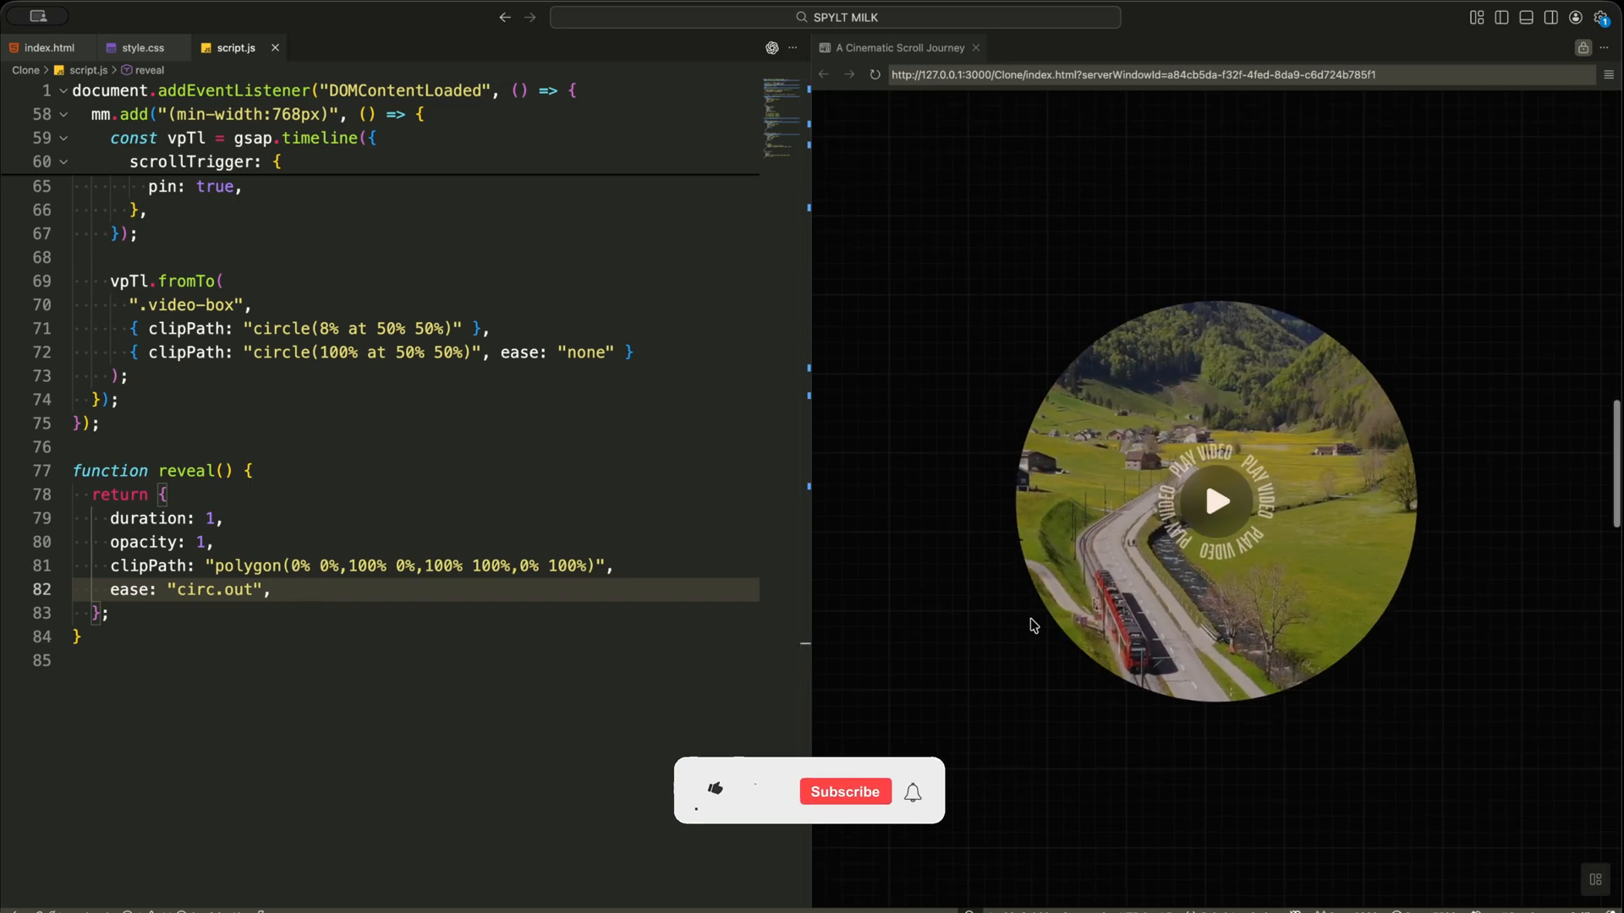
scroll(1030, 624, up, 2)
scroll(1030, 625, up, 3)
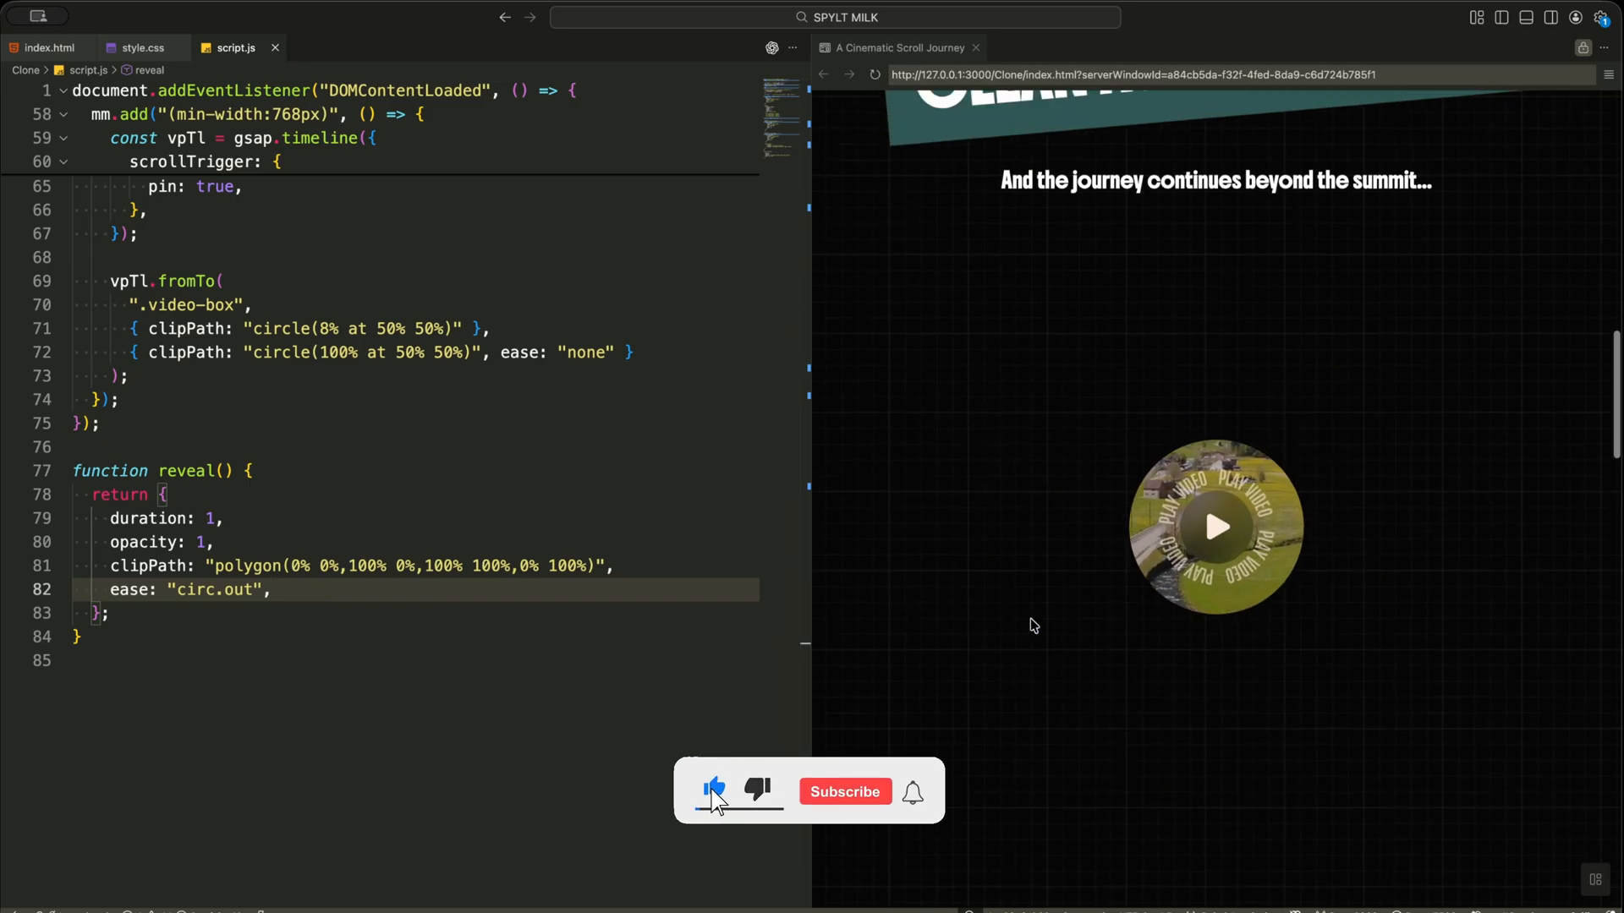
scroll(1031, 625, up, 3)
scroll(1031, 625, up, 3)
scroll(1031, 624, up, 3)
scroll(1030, 621, up, 3)
scroll(1032, 621, up, 3)
scroll(1031, 621, up, 3)
scroll(1030, 622, up, 3)
scroll(1030, 625, up, 3)
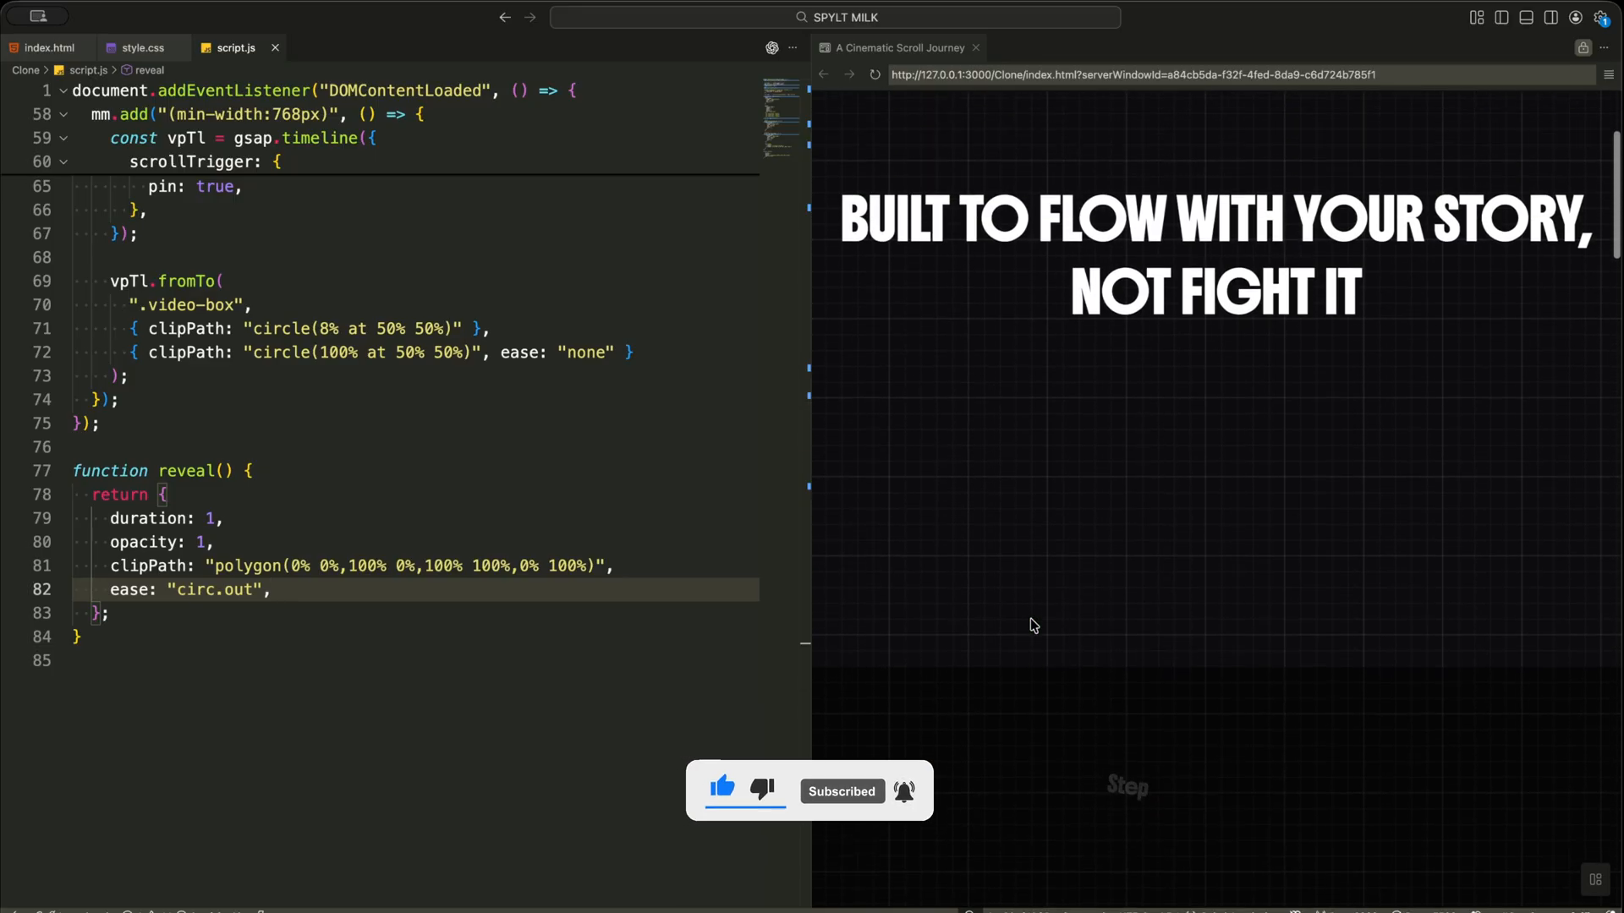
scroll(1031, 625, up, 3)
scroll(1031, 624, up, 2)
scroll(1031, 624, down, 4)
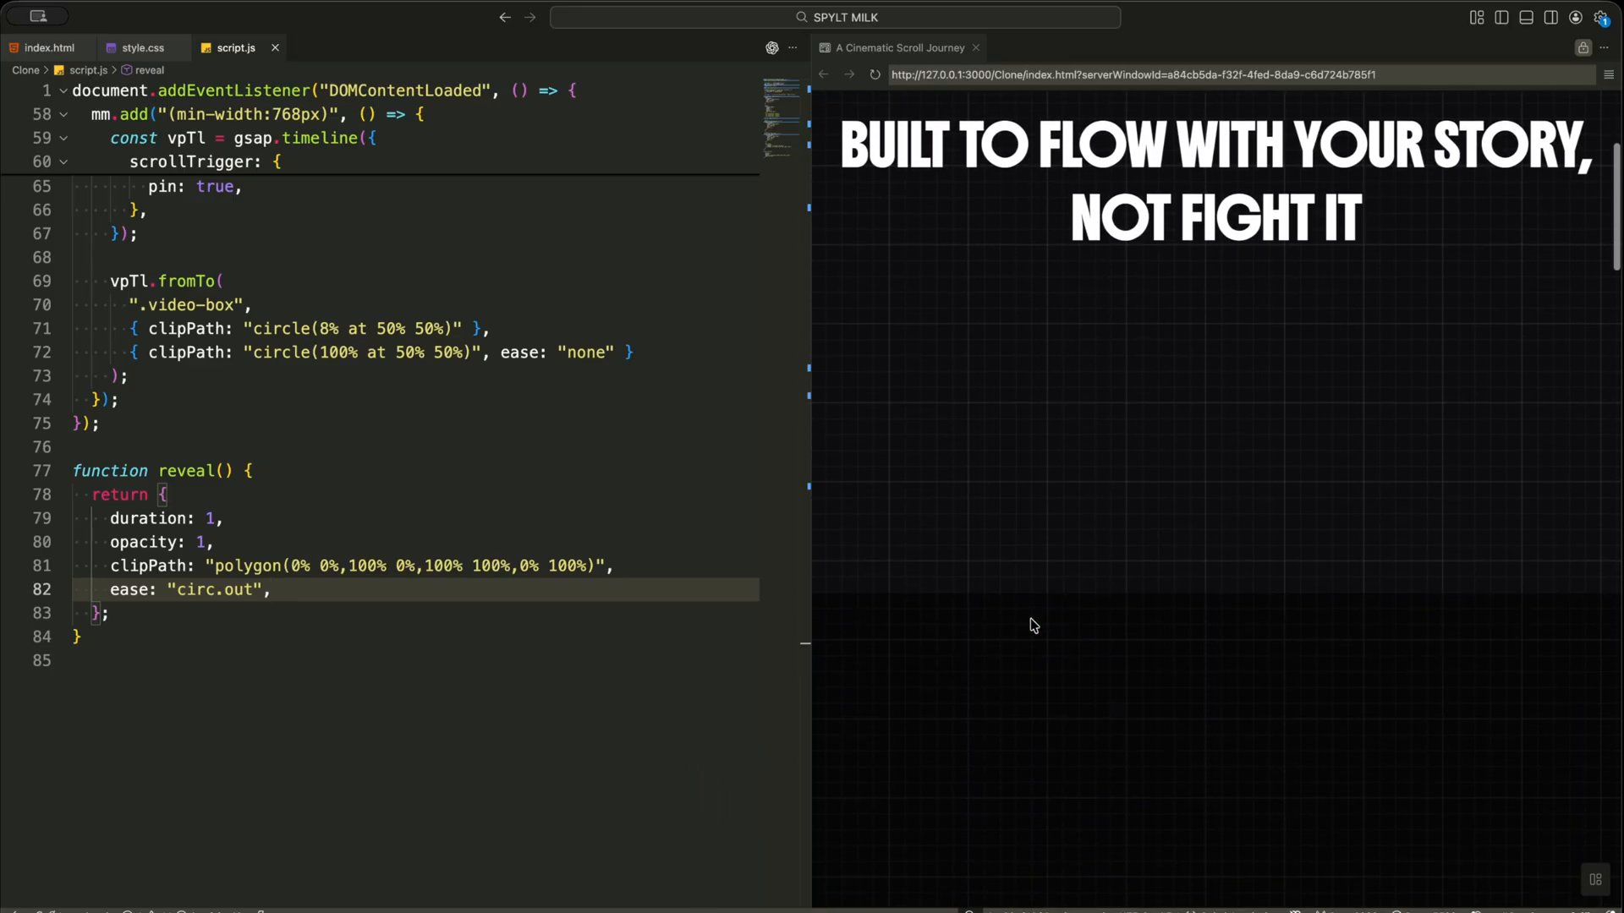
scroll(1031, 624, down, 3)
scroll(1030, 624, down, 3)
scroll(1030, 624, down, 3)
scroll(1031, 625, down, 3)
scroll(1031, 626, down, 2)
scroll(1031, 624, down, 3)
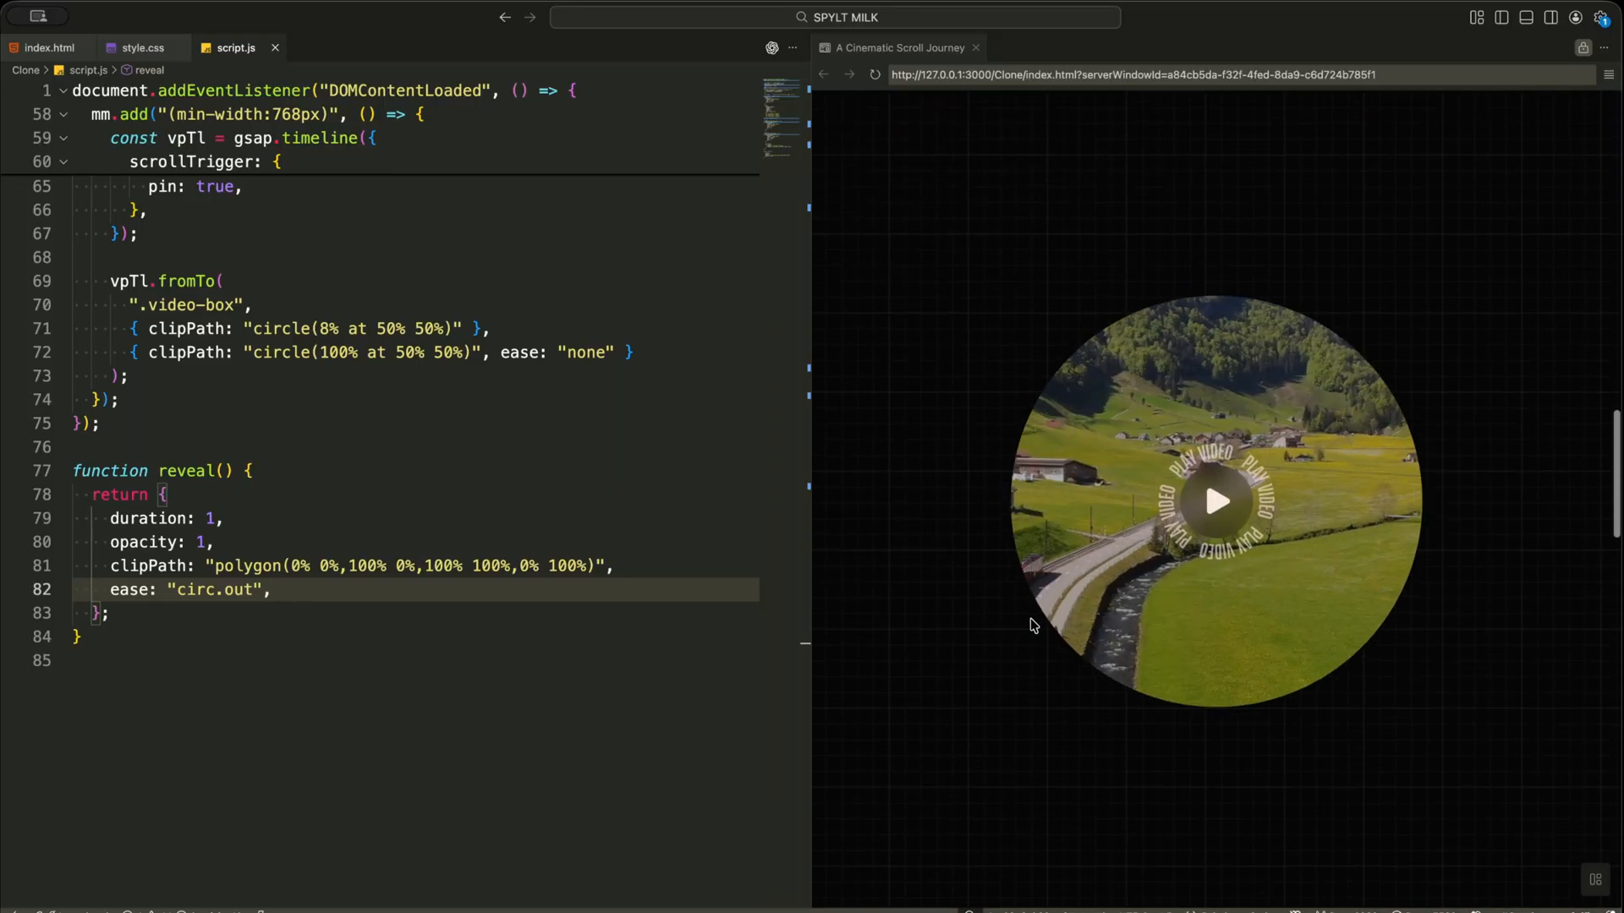
scroll(1032, 624, down, 3)
scroll(1031, 625, down, 3)
scroll(1032, 624, down, 3)
scroll(1032, 625, down, 3)
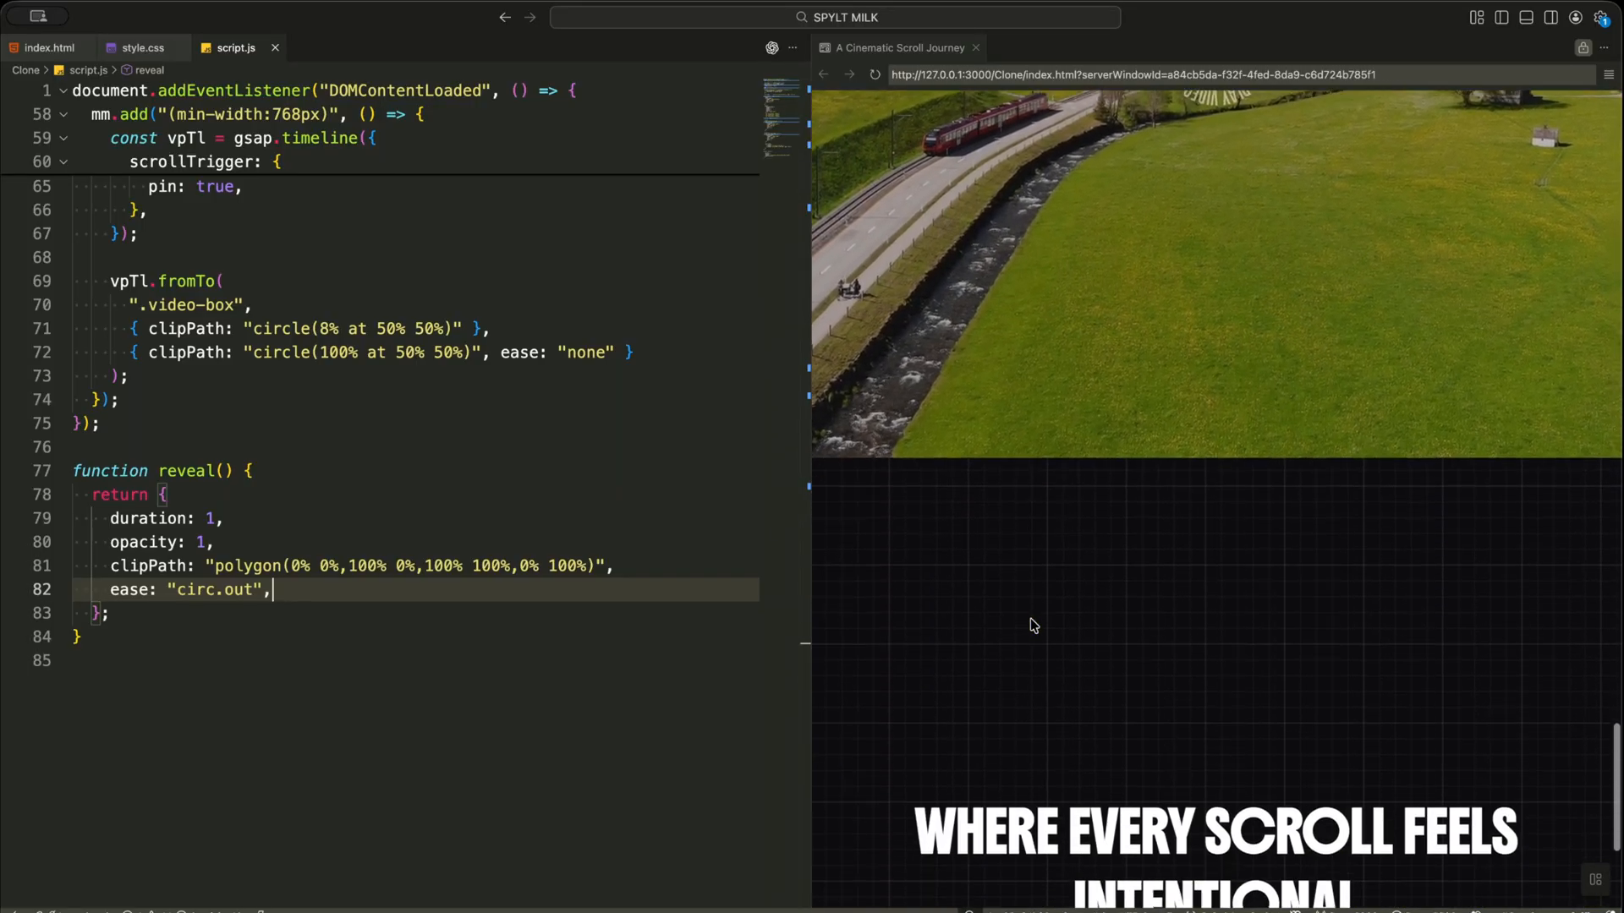
scroll(1031, 625, down, 3)
scroll(1031, 624, down, 2)
scroll(1032, 624, up, 3)
scroll(1031, 624, up, 5)
scroll(1031, 625, up, 5)
scroll(1032, 625, up, 3)
scroll(1032, 625, up, 5)
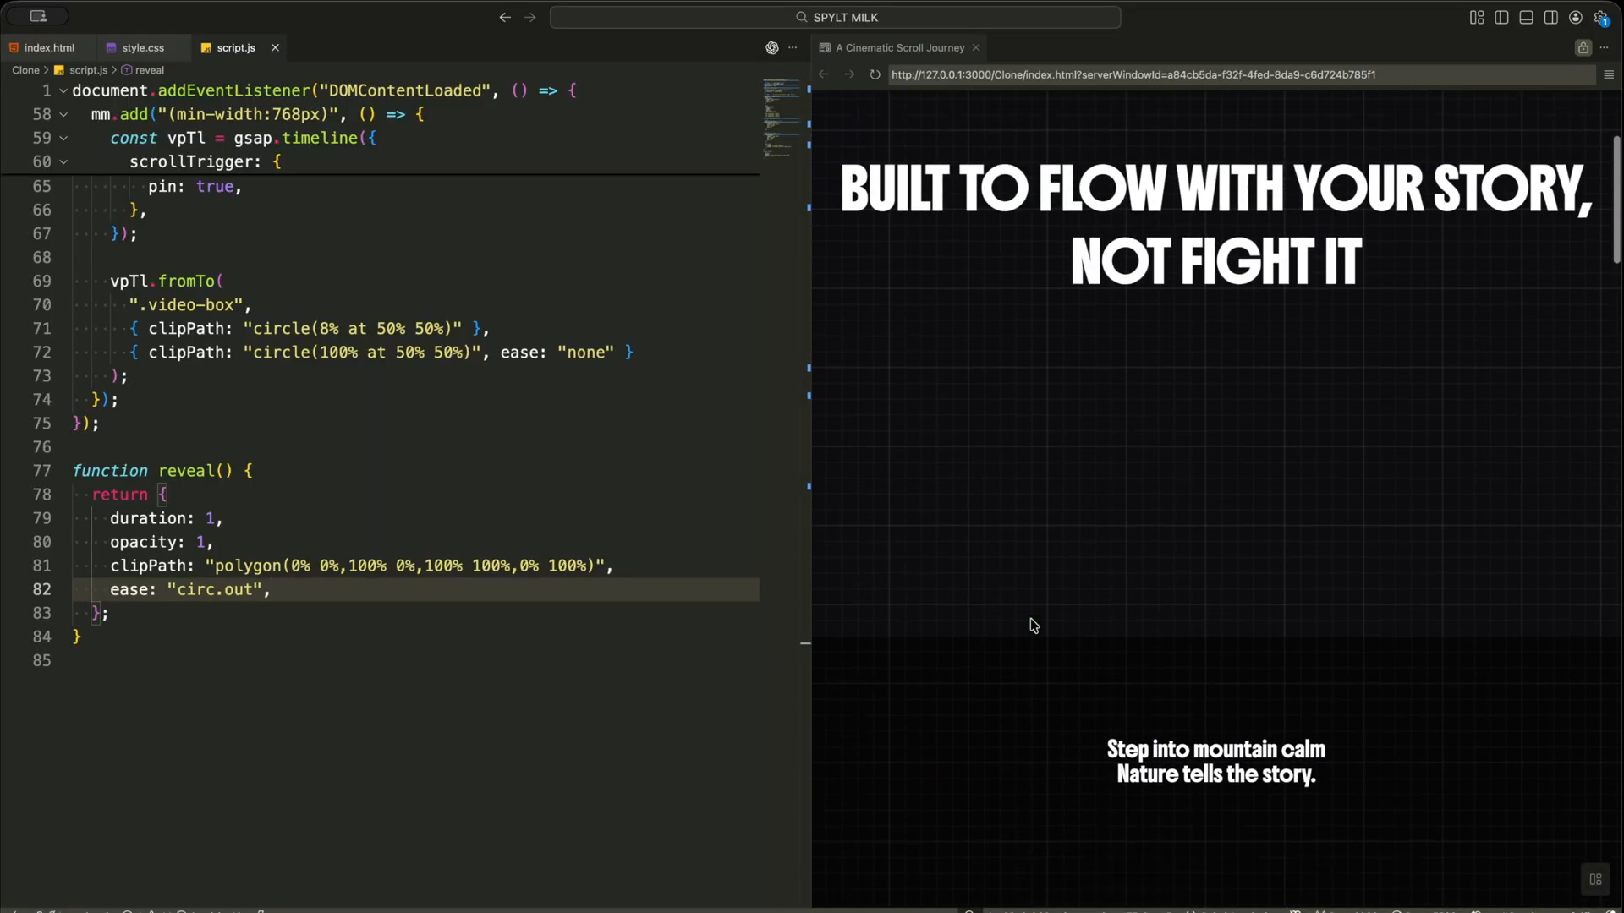
scroll(1031, 625, up, 3)
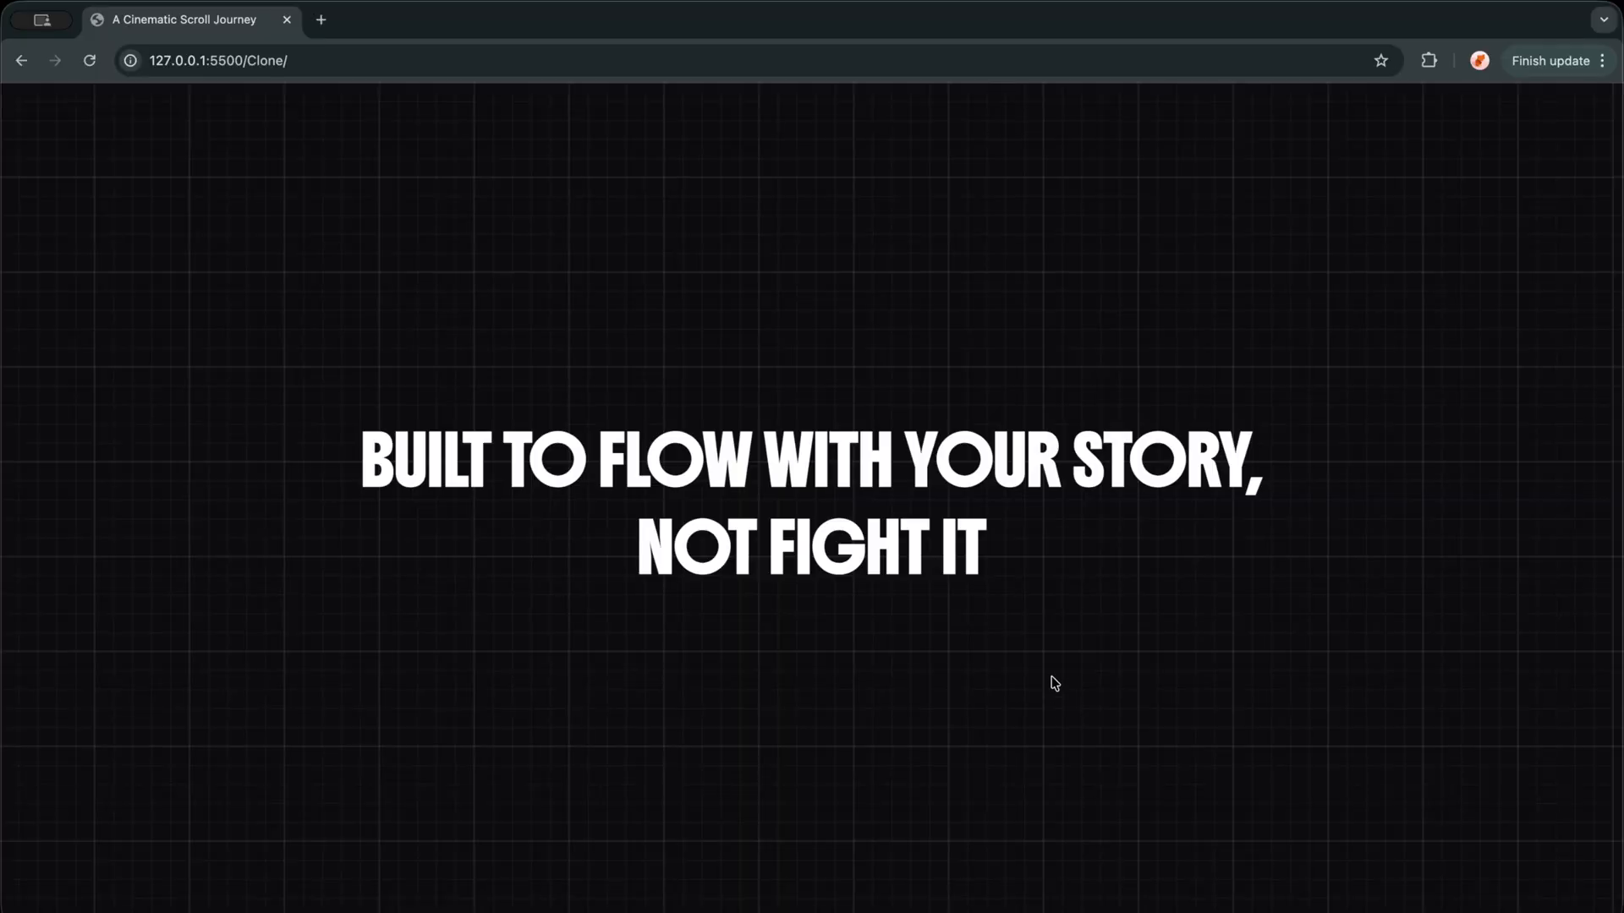
scroll(1057, 670, down, 2)
scroll(1056, 670, down, 2)
scroll(1057, 672, down, 3)
scroll(1056, 671, down, 2)
scroll(1056, 671, down, 2)
scroll(1057, 671, down, 2)
scroll(1057, 671, down, 2)
scroll(1057, 671, down, 2)
scroll(1056, 672, down, 2)
scroll(1057, 671, down, 2)
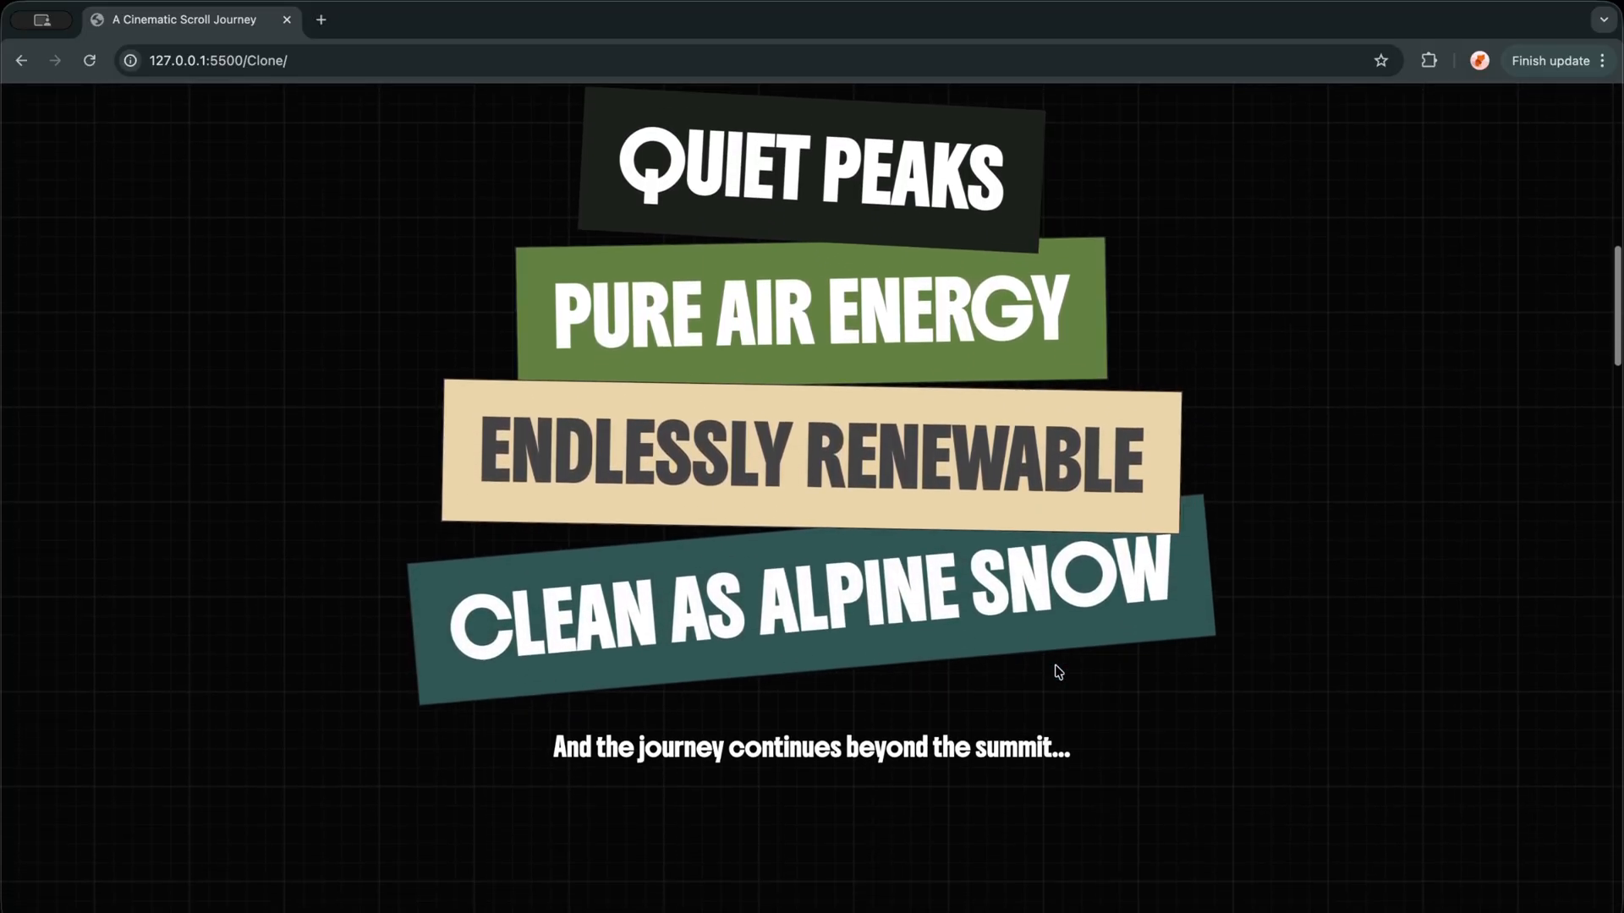
scroll(1057, 672, down, 2)
scroll(1057, 671, up, 2)
scroll(1058, 670, up, 2)
scroll(1057, 670, up, 2)
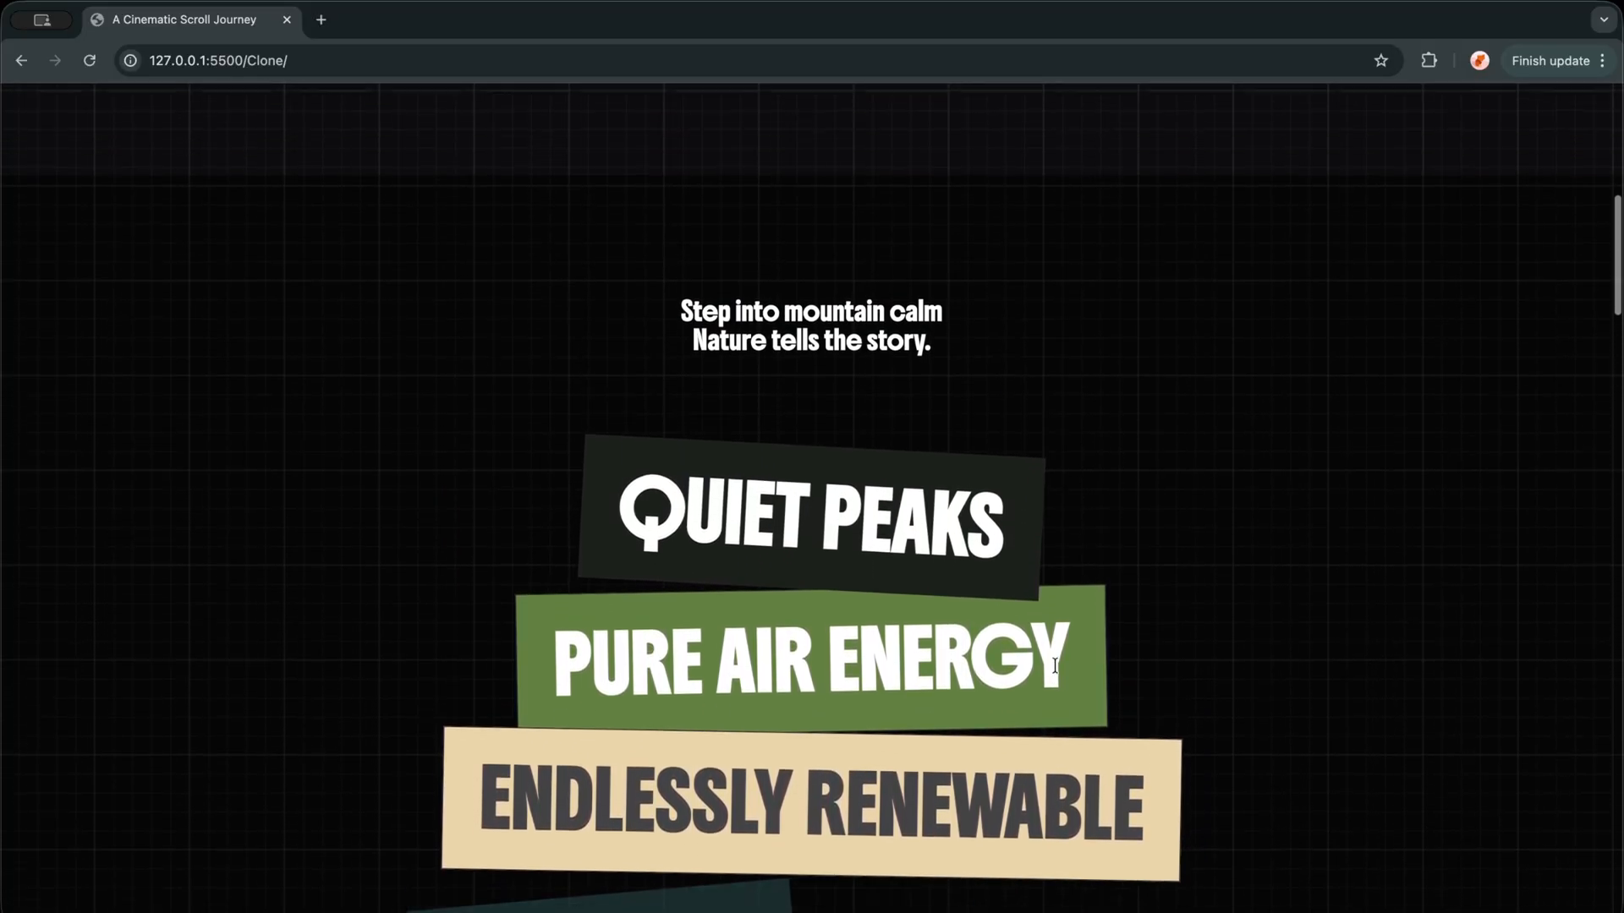
scroll(1057, 670, up, 2)
scroll(1057, 670, up, 2)
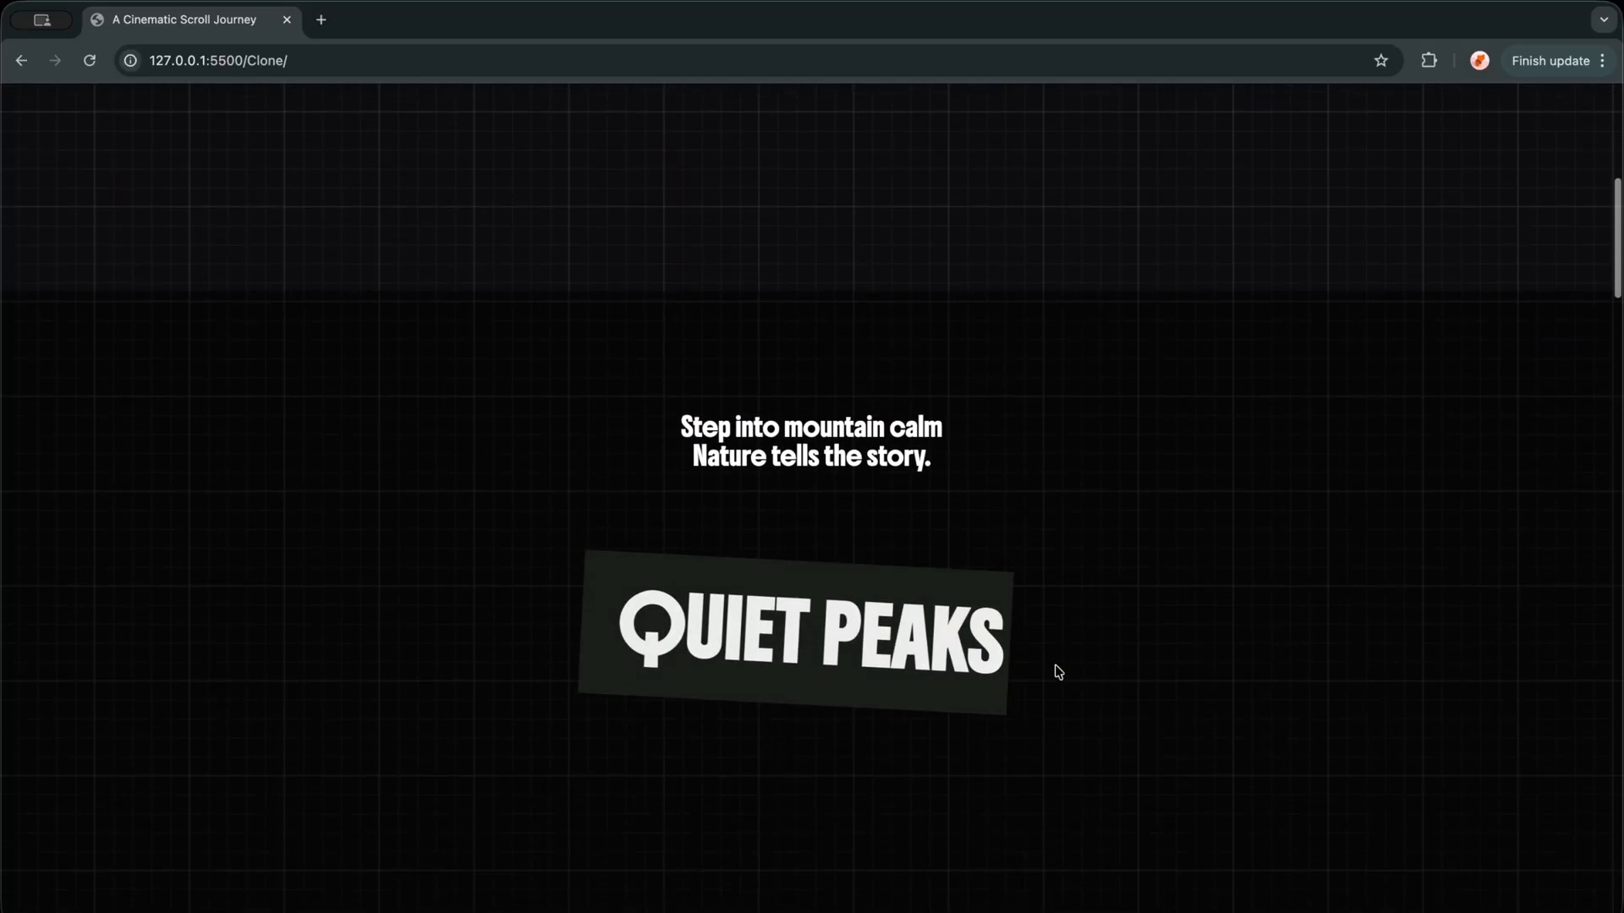
scroll(1057, 670, down, 2)
scroll(1057, 671, down, 2)
scroll(1057, 671, down, 2)
scroll(1057, 671, down, 2)
scroll(1057, 671, down, 3)
scroll(1058, 672, down, 2)
scroll(1056, 671, down, 1)
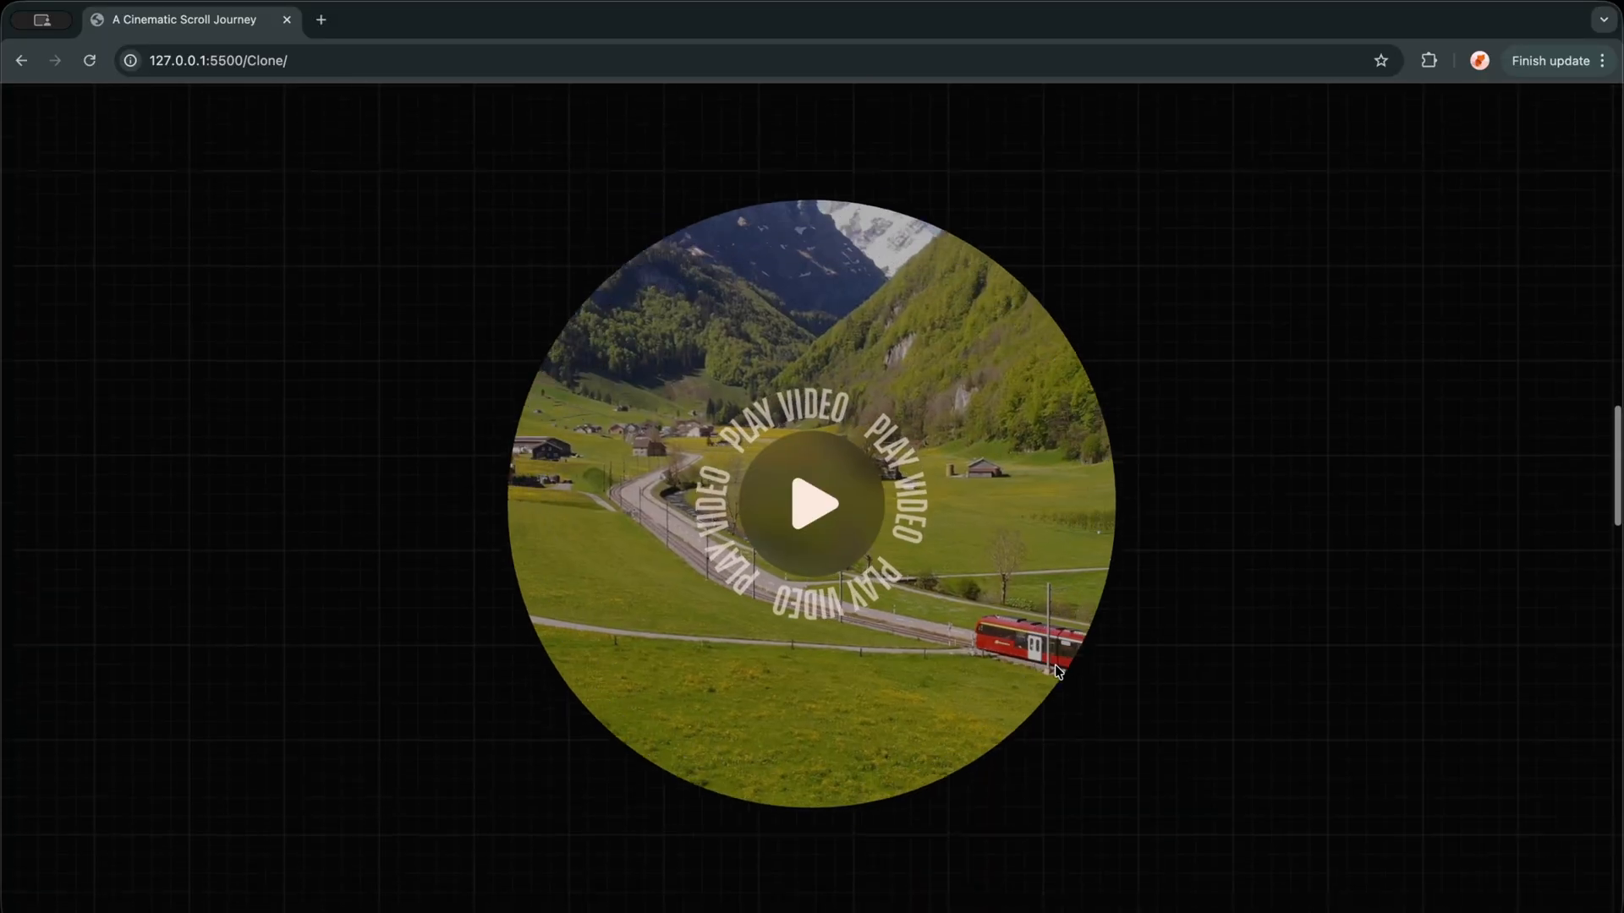
scroll(1057, 672, down, 2)
scroll(1056, 672, down, 2)
scroll(1058, 670, down, 2)
scroll(1058, 671, down, 2)
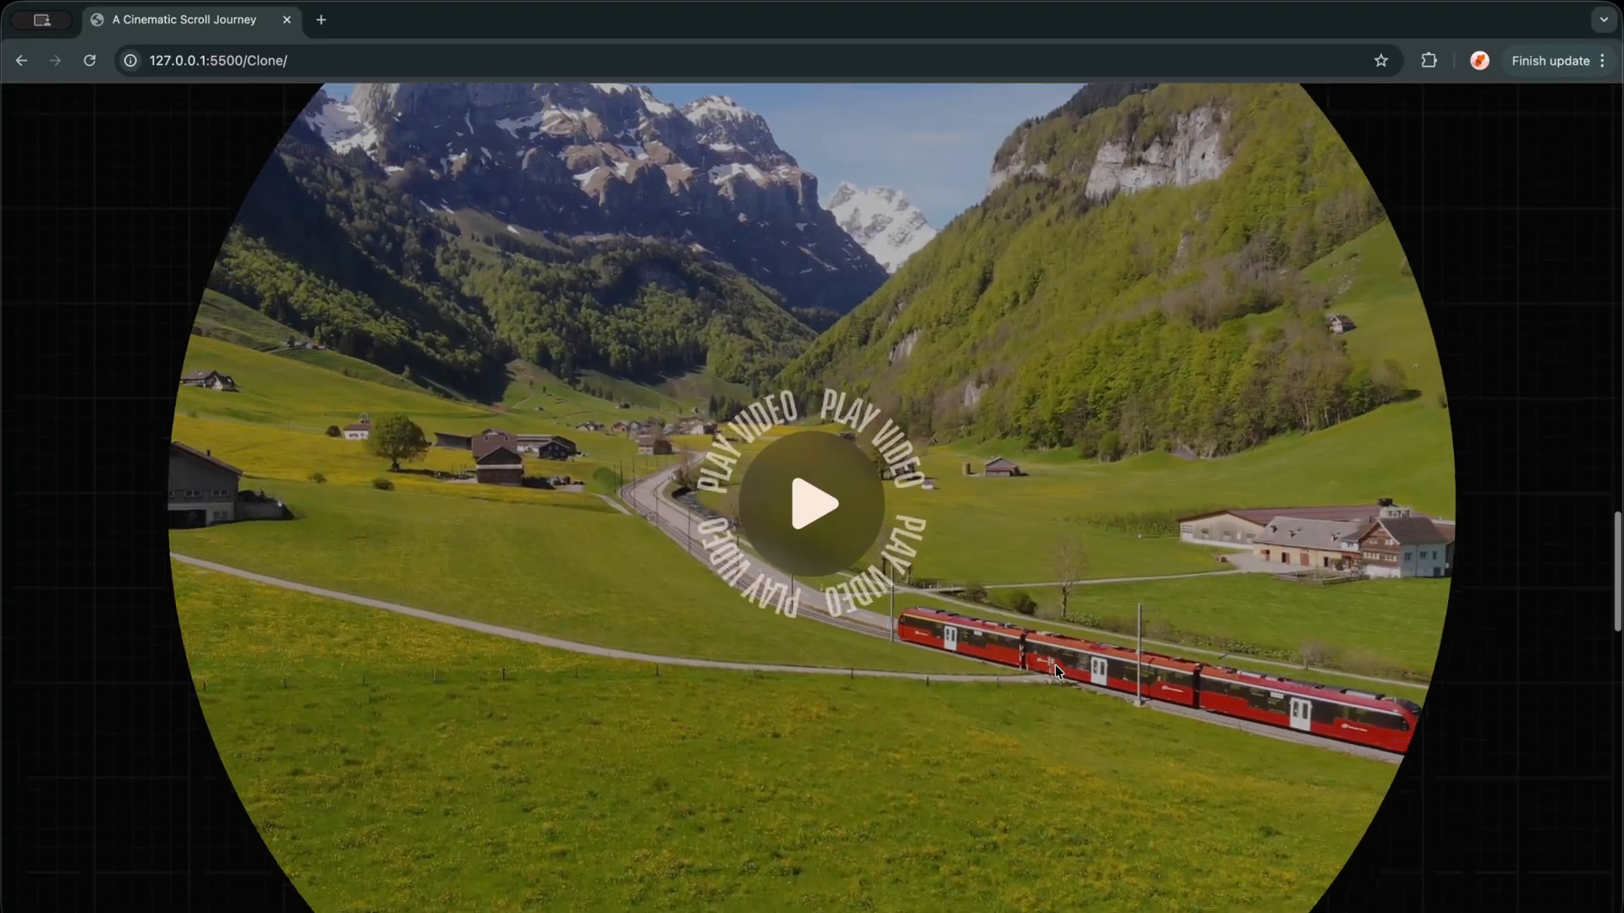
scroll(1055, 665, down, 2)
scroll(1054, 665, down, 2)
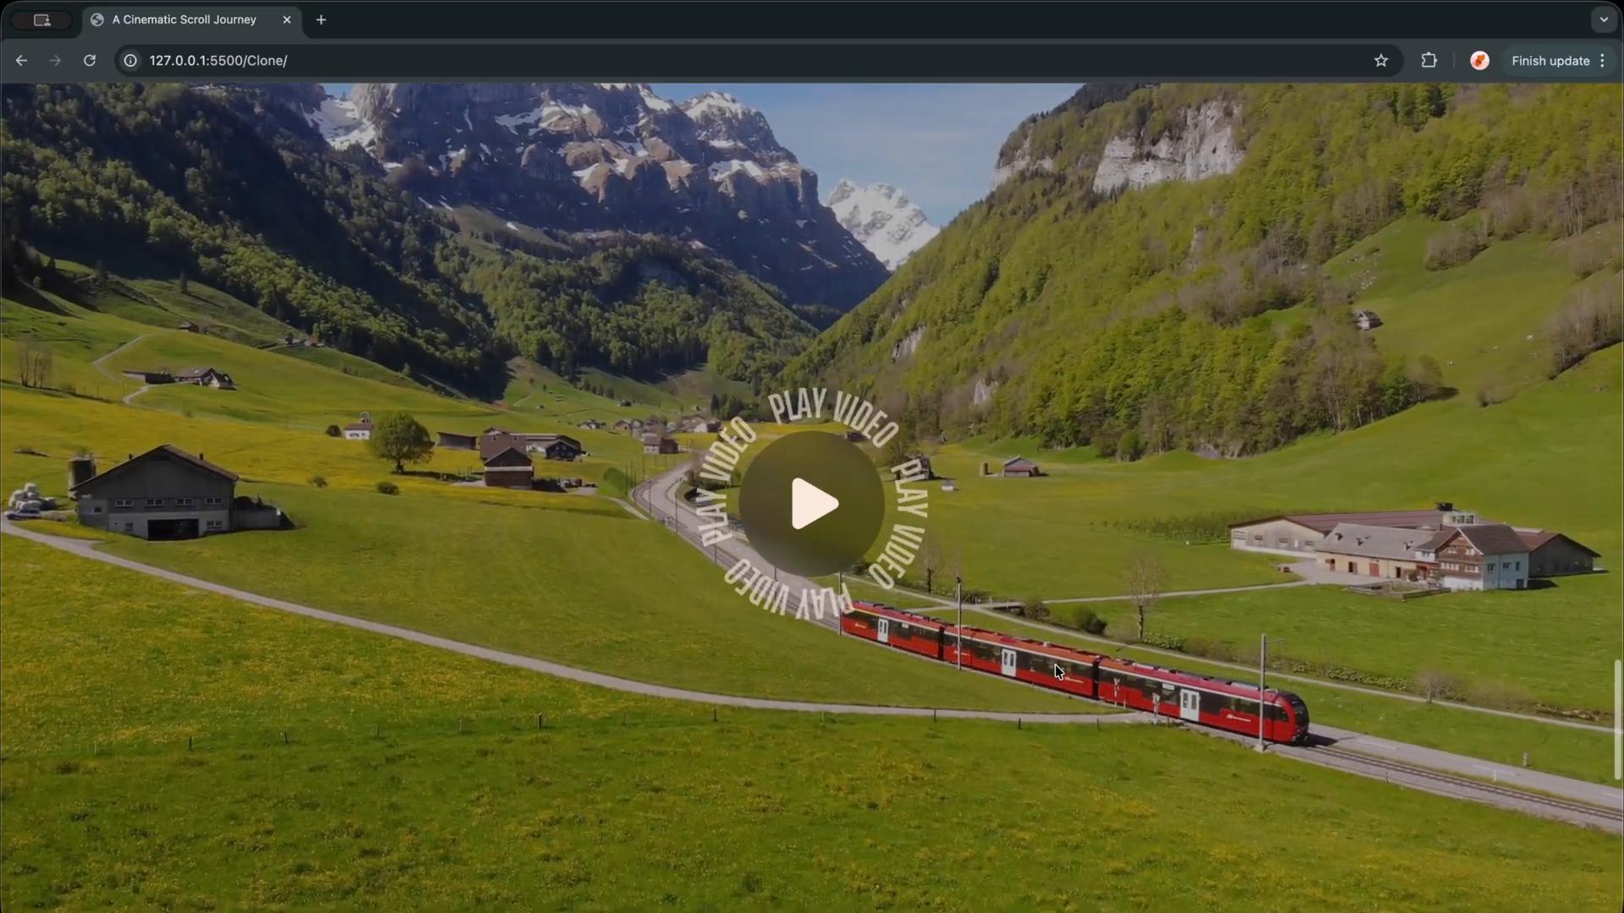
scroll(1055, 664, down, 2)
scroll(1054, 664, down, 3)
scroll(1055, 664, down, 2)
scroll(1055, 664, down, 2)
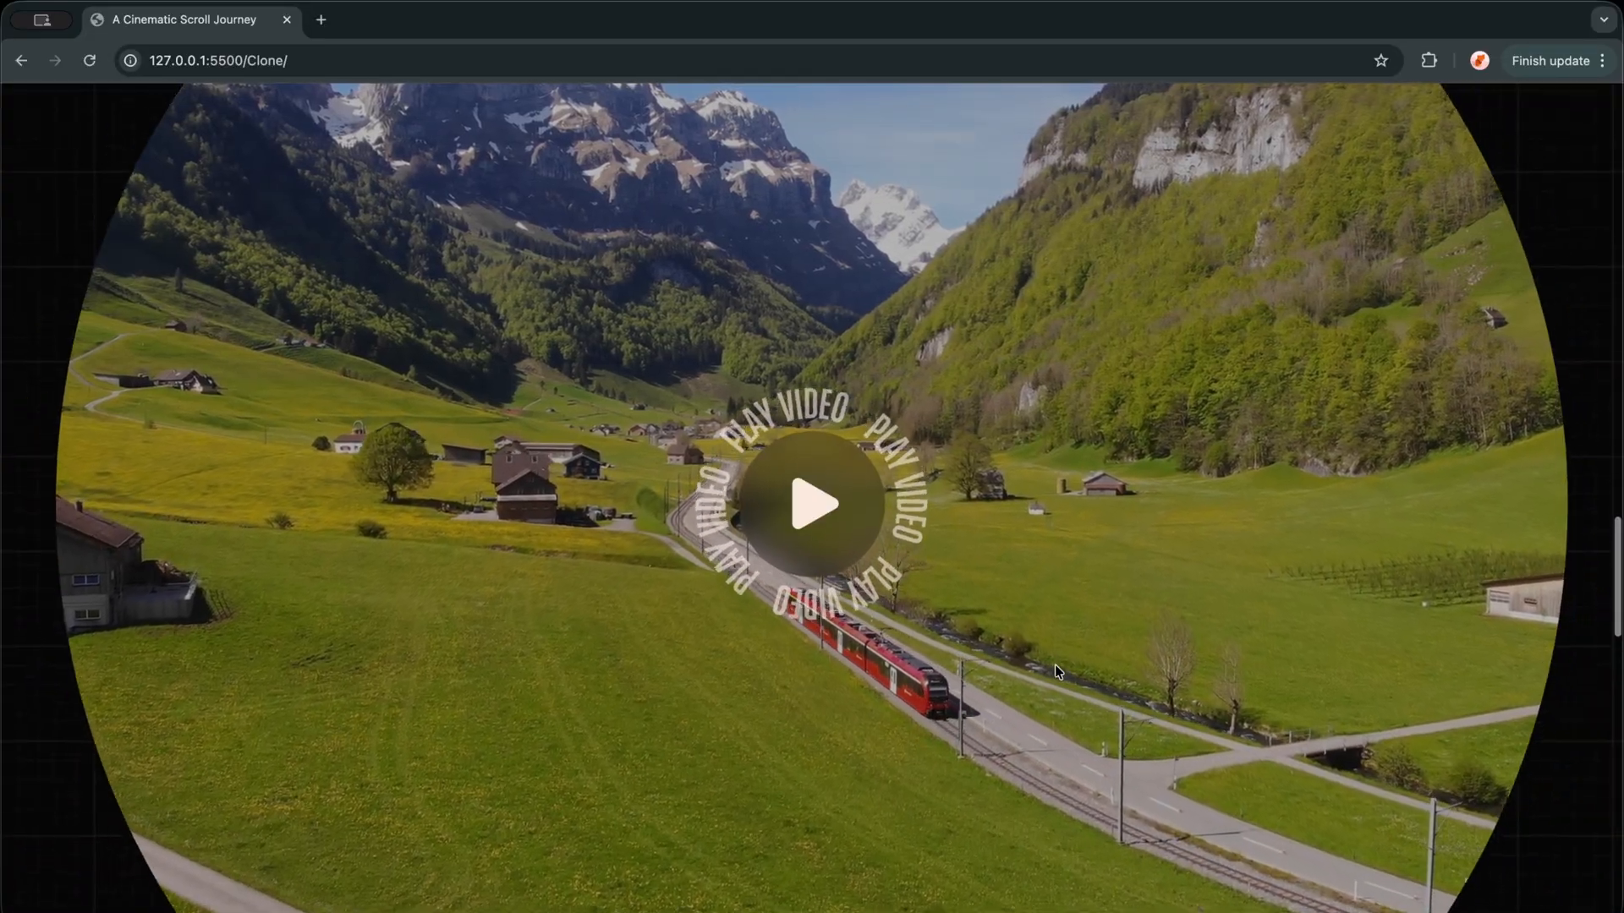
scroll(1055, 665, up, 2)
scroll(1055, 666, up, 1)
scroll(1054, 666, up, 1)
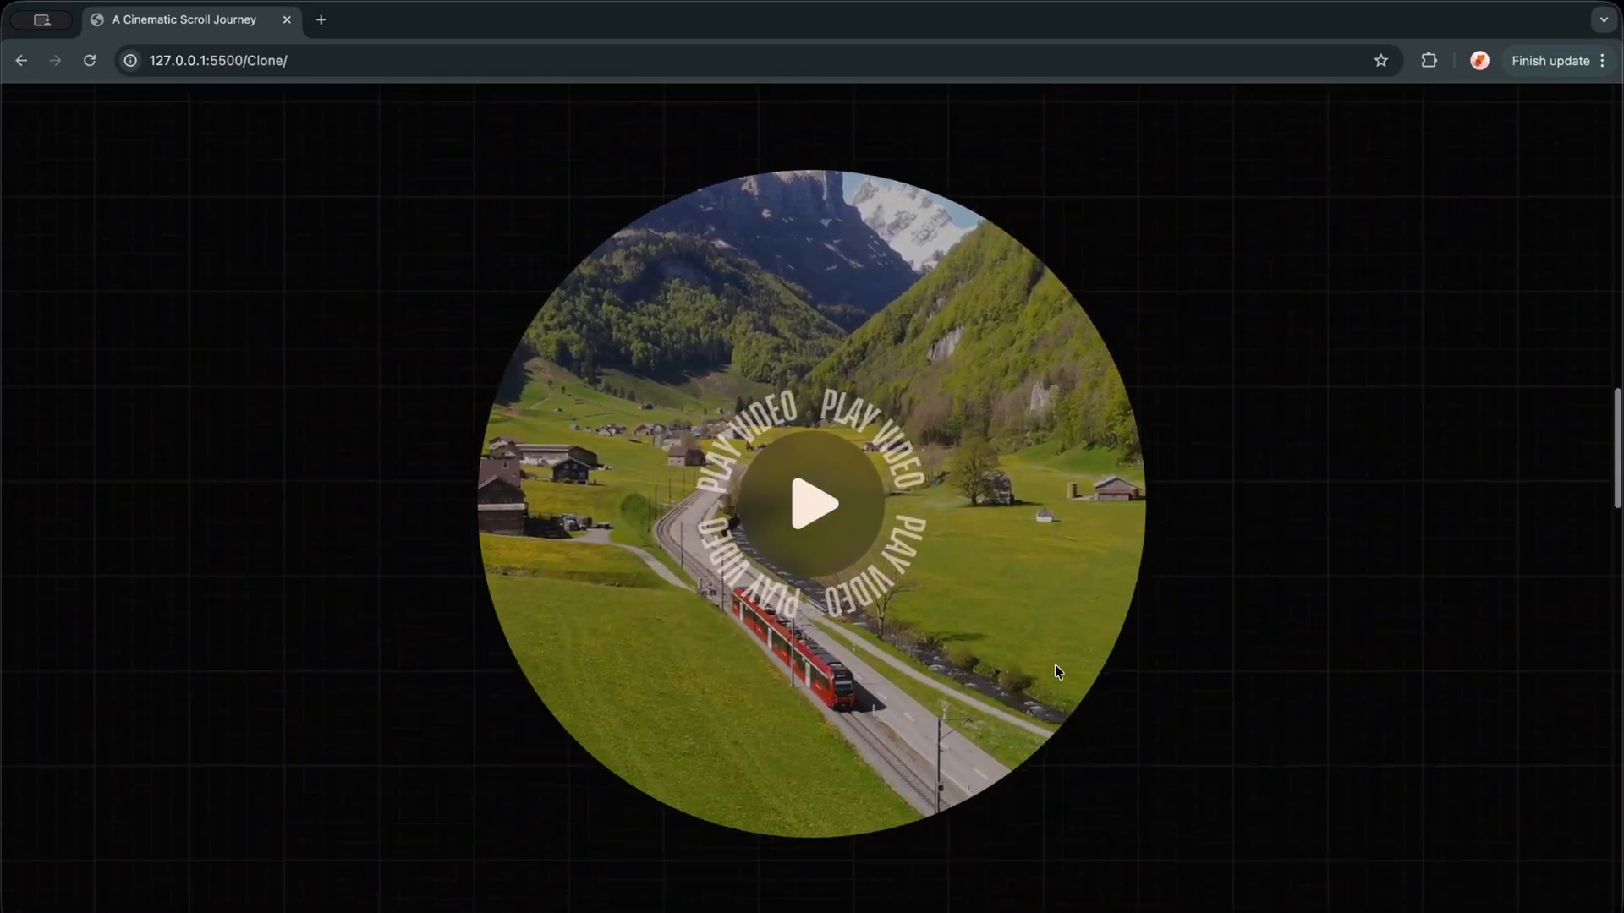